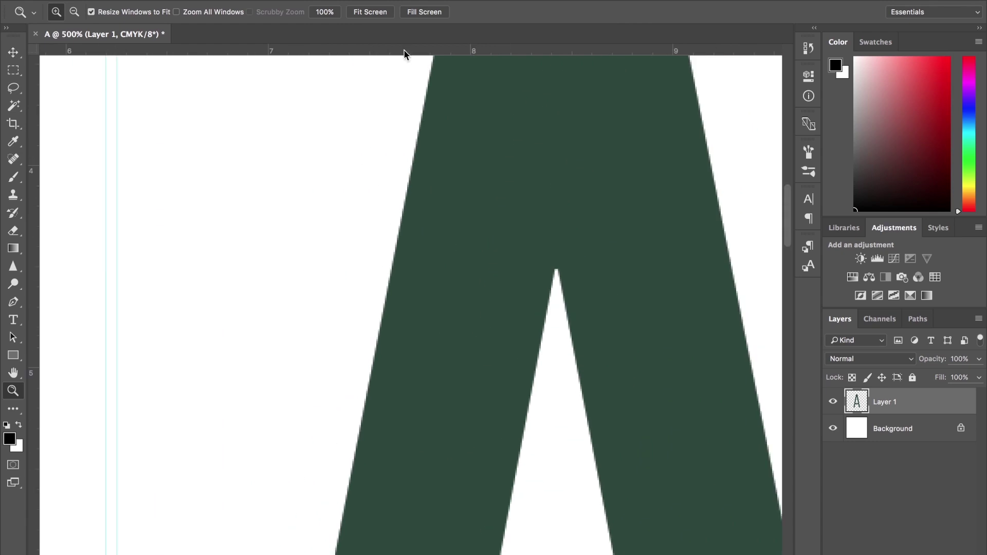
Step: Continue the pen path from the left leg in a curve over the letter A's apex and into the right leg
scroll(422, 298, "up", 2)
key("p")
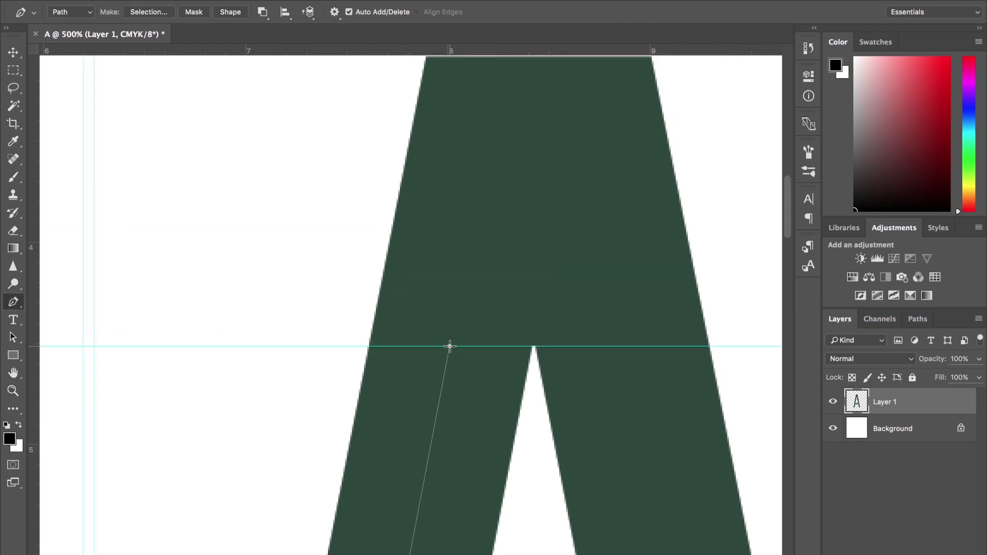
left_click(535, 346)
left_click_drag(535, 346, 558, 138, "super")
Step: Run the path down the middle of the right leg and curve it around to the foot's inner bottom corner
scroll(531, 163, "down", 20)
scroll(532, 163, "right", 5)
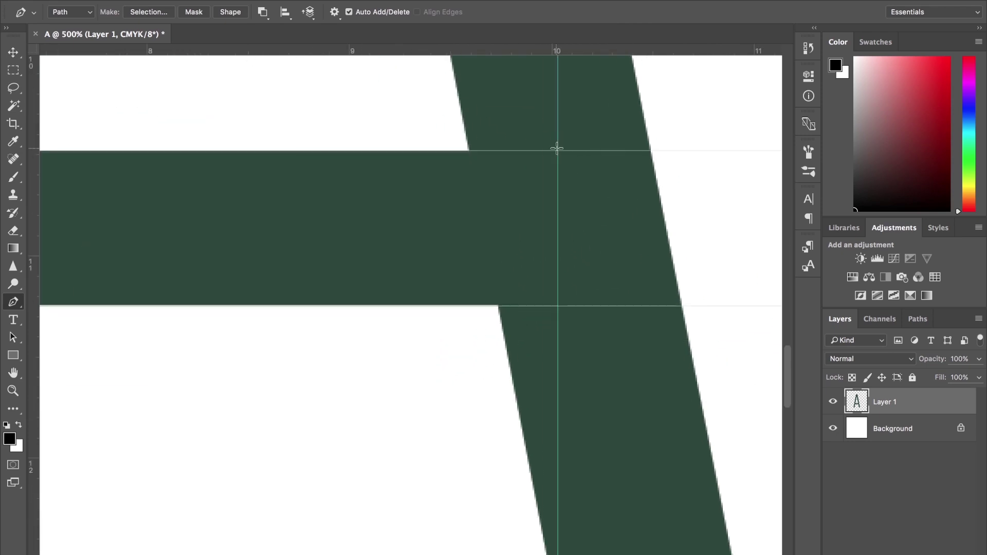
scroll(558, 150, "up", 10)
scroll(558, 151, "left", 2)
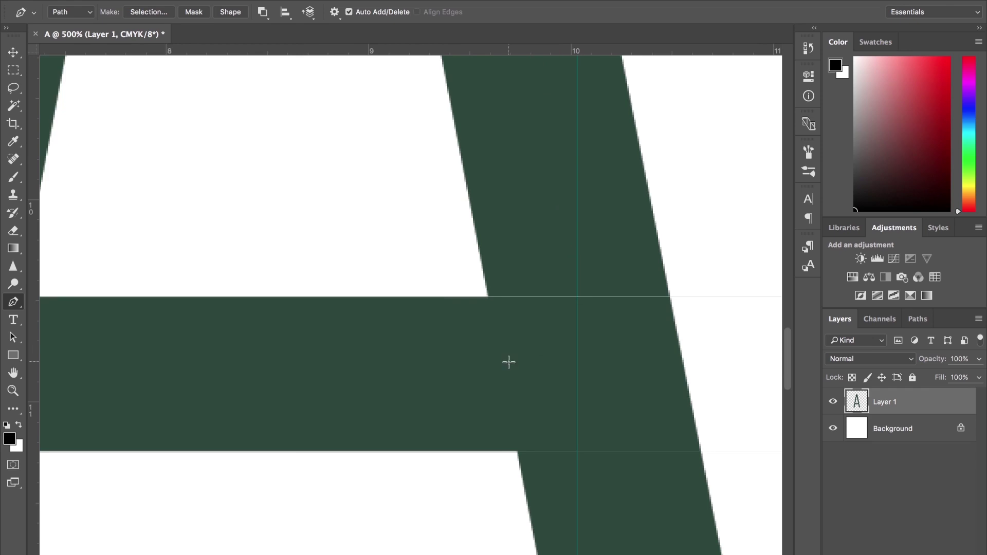
scroll(511, 366, "down", 20)
scroll(510, 365, "right", 12)
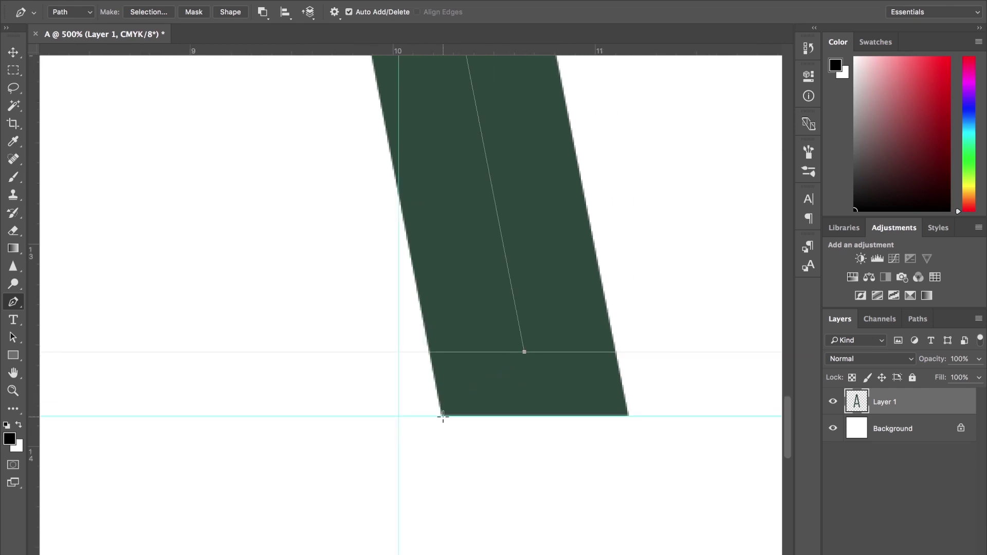
left_click_drag(443, 416, 354, 416)
Step: Add a vertical guide beside the foot curve and extend the path up to the underside of the crossbar
left_click_drag(35, 284, 351, 291)
scroll(352, 353, "up", 20)
scroll(352, 352, "left", 4)
left_click(350, 310)
Step: Fine-tune the anchor at the crossbar's underside and the anchor and handle where the right foot's curve begins
scroll(350, 310, "down", 17)
scroll(350, 310, "right", 4)
scroll(351, 311, "up", 7)
left_click_drag(309, 110, 309, 105, "super")
left_click_drag(309, 110, 301, 110, "super")
scroll(302, 109, "down", 20)
scroll(302, 110, "right", 2)
scroll(302, 110, "up", 2)
left_click_drag(355, 255, 341, 254, "super")
left_click_drag(345, 243, 346, 237, "super")
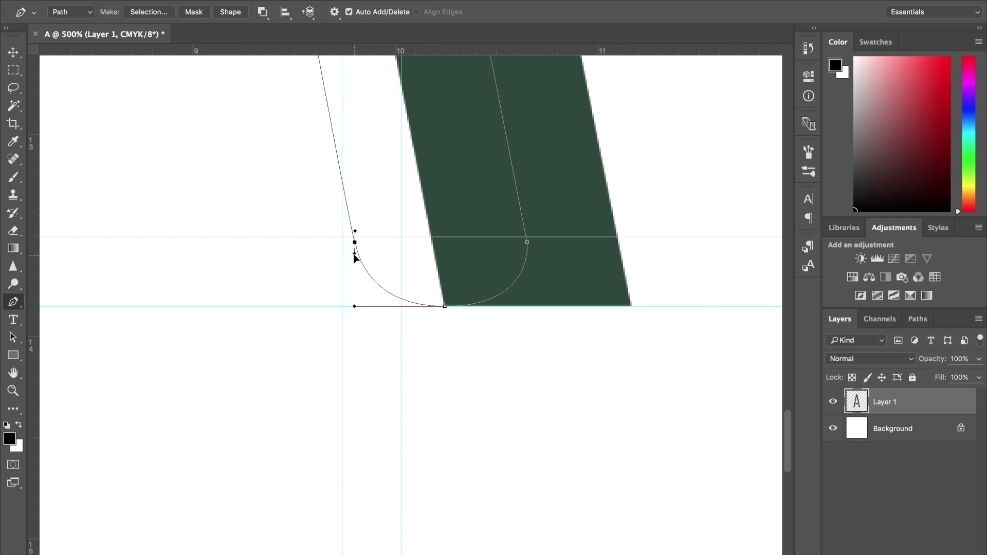
Step: Place crossing horizontal and vertical guides inside the crossbar and curve the path from the inner leg onto their intersection
scroll(370, 307, "up", 20)
scroll(370, 307, "left", 5)
left_click_drag(329, 50, 322, 243)
left_click_drag(42, 251, 319, 244)
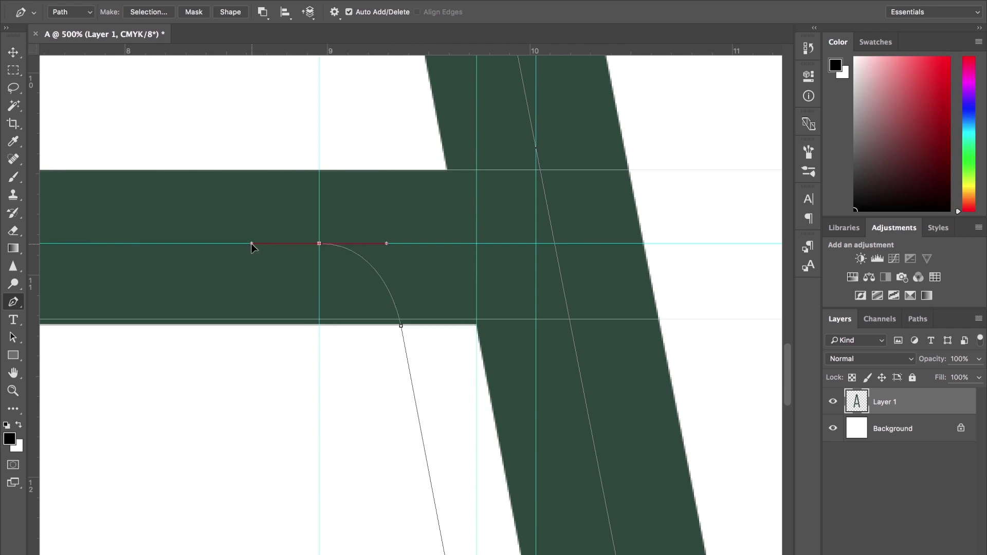
Step: Run the path straight along the crossbar's centre and finish it with a short upward curve inside the left leg
scroll(242, 244, "left", 5)
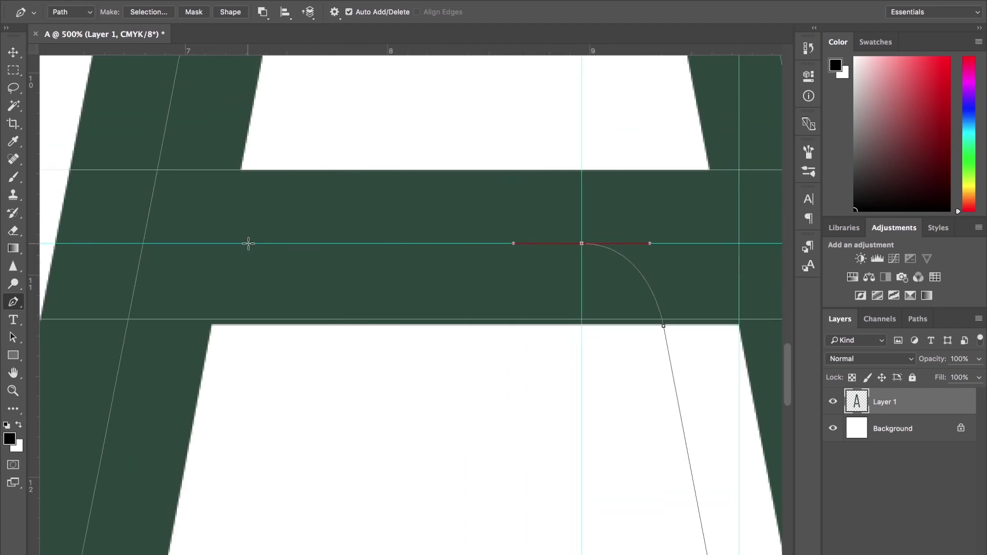
left_click_drag(232, 242, 208, 247)
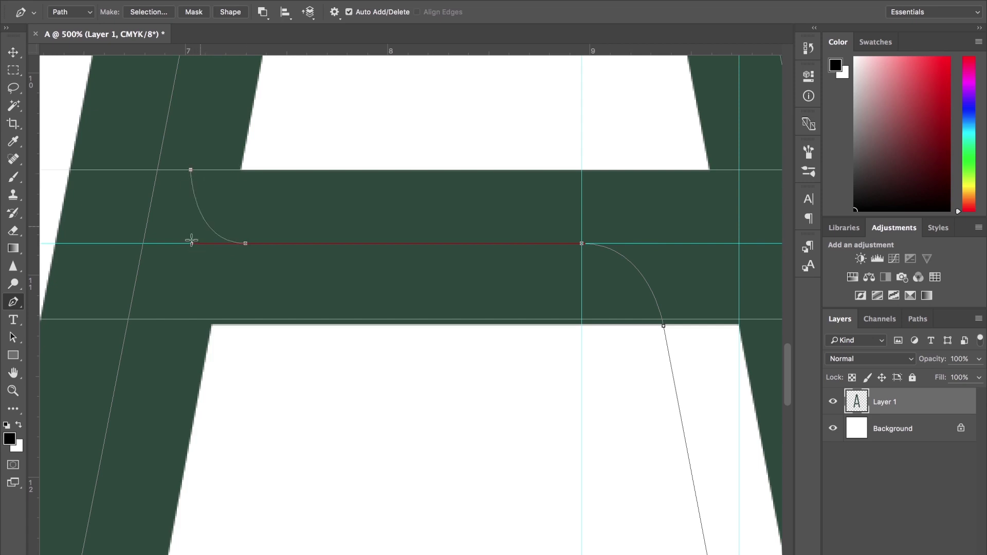
left_click(293, 285, "alt+super")
left_click(293, 284, "alt+super")
left_click(293, 285, "alt+super")
left_click(293, 284, "alt+super")
Step: Remove the anchor at the path's apex, then extend the shoulder anchors' handles and raise the anchors to form a rounded arch
left_click_drag(306, 242, 311, 375)
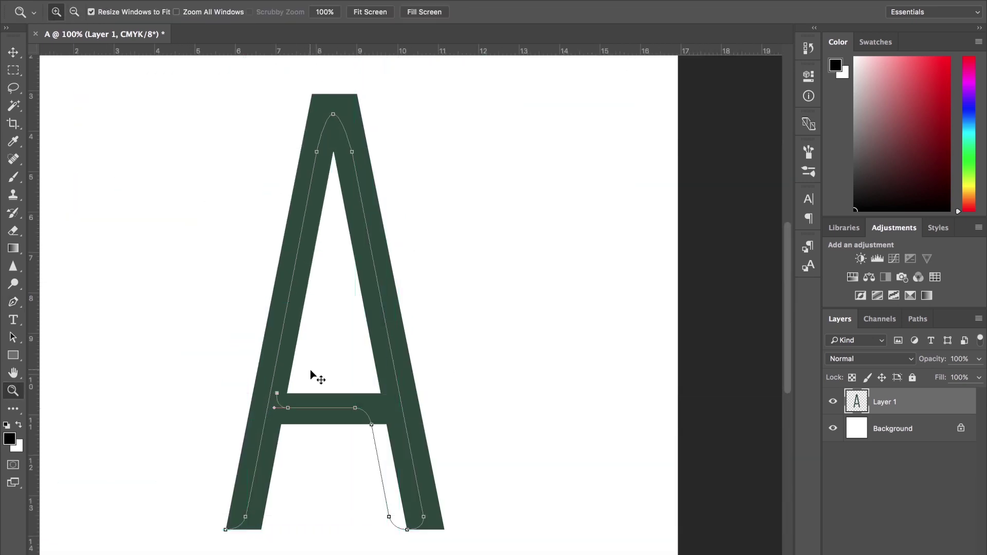
left_click(327, 127, "super")
left_click(341, 97)
left_click_drag(378, 173, 391, 238, "alt")
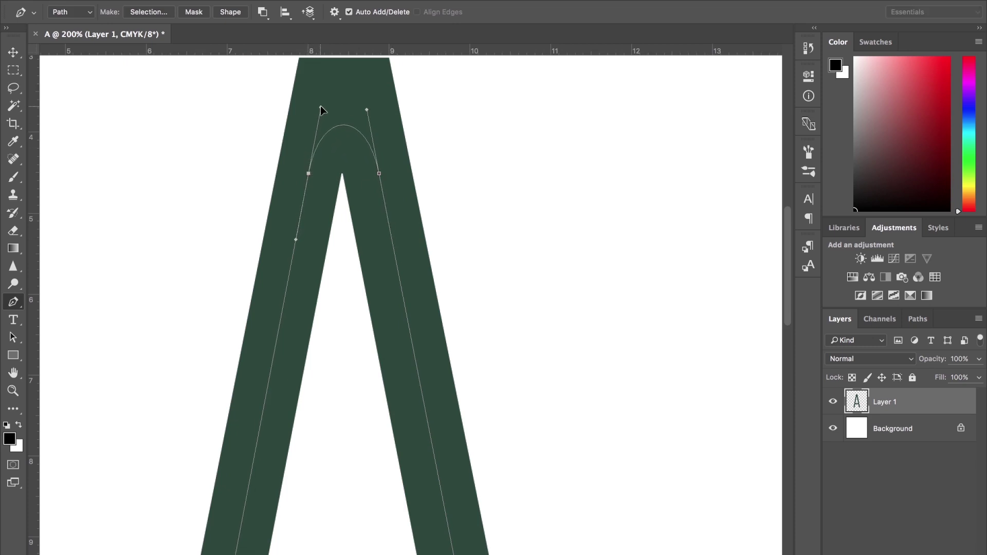
left_click_drag(379, 173, 379, 155, "shift+super")
Step: Export the finished letter A path
left_click(404, 301, "alt+super")
left_click(411, 307, "alt+super")
left_click(412, 308, "super")
left_click_drag(402, 330, 404, 329)
left_click(132, 1)
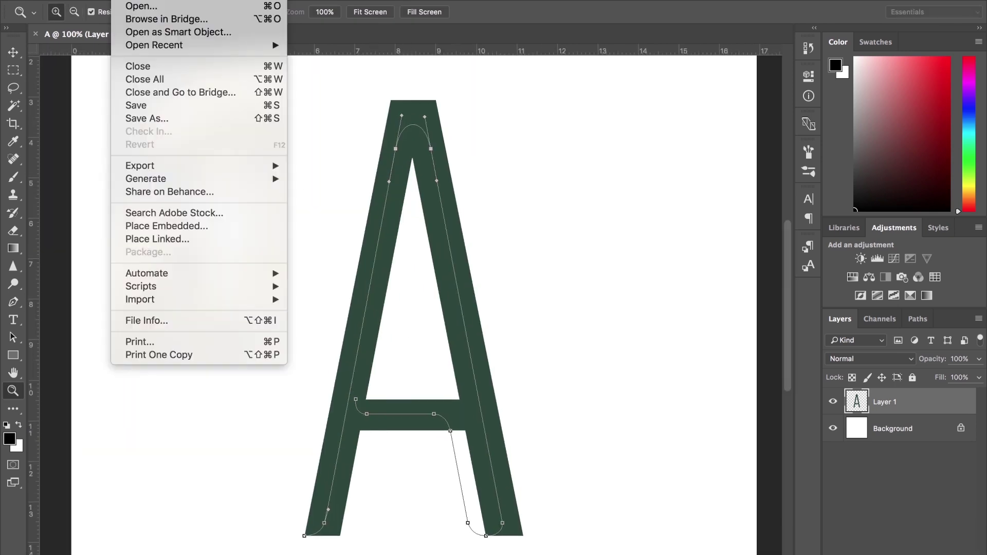
mouse_move(188, 166)
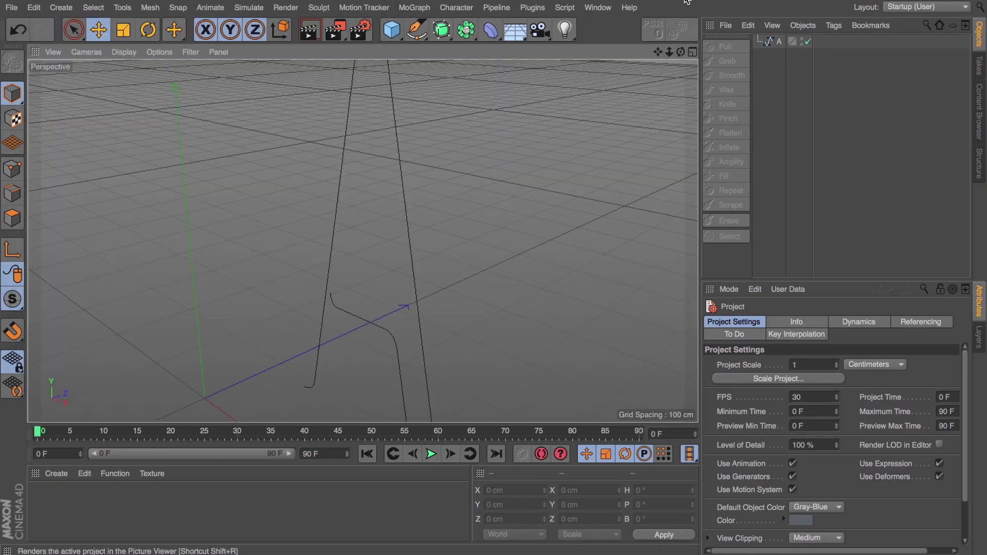
Step: In Cinema 4D, centre the imported A spline on the origin by setting its X and Y position to 0 cm
mouse_move(680, 52)
left_mouse_down()
mouse_move(694, 23)
mouse_move(678, 57)
left_mouse_up()
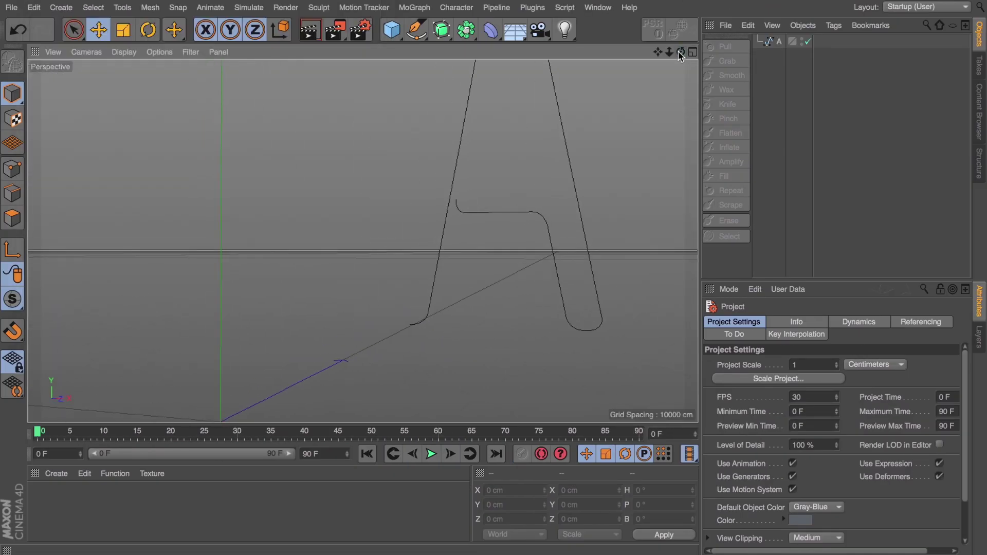
left_click(766, 42)
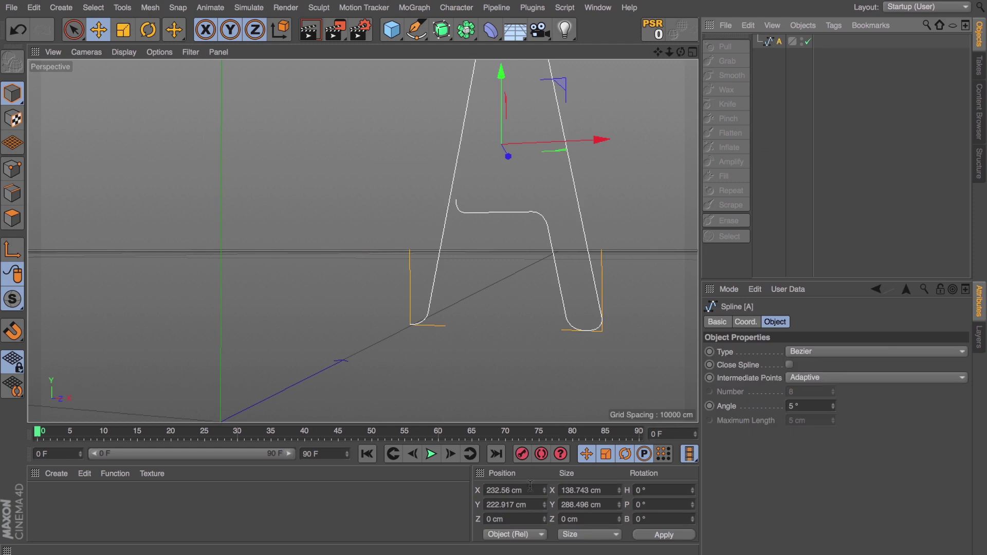
left_click(514, 489)
key("Return")
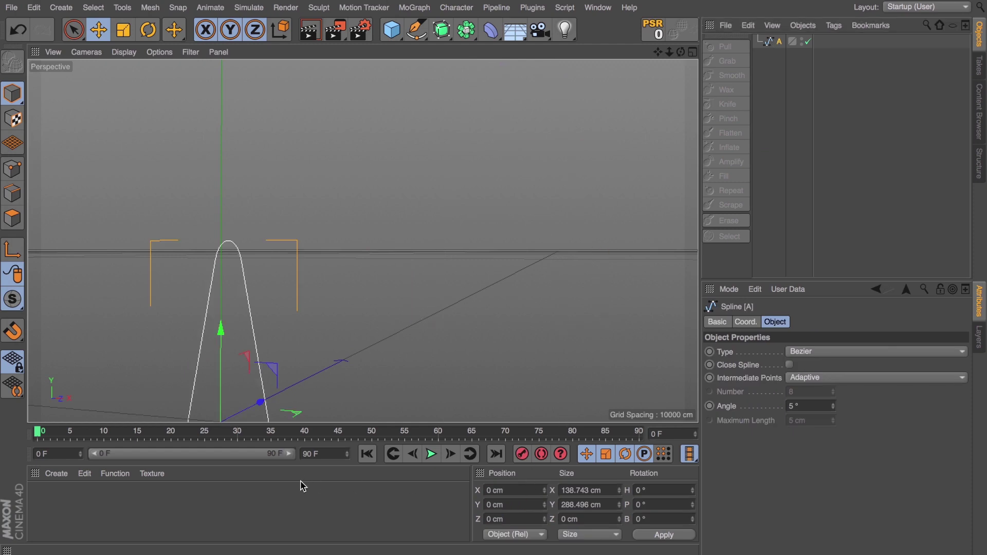
key("s")
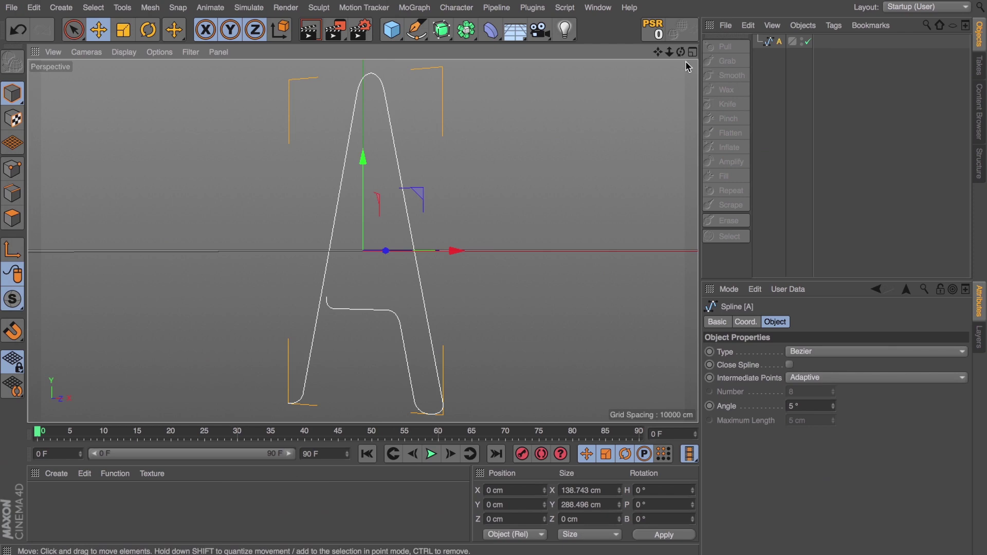
Step: Move the inner right leg's lower point and the two points at the crossbar's bend 30 cm back along Z
left_click(3, 178)
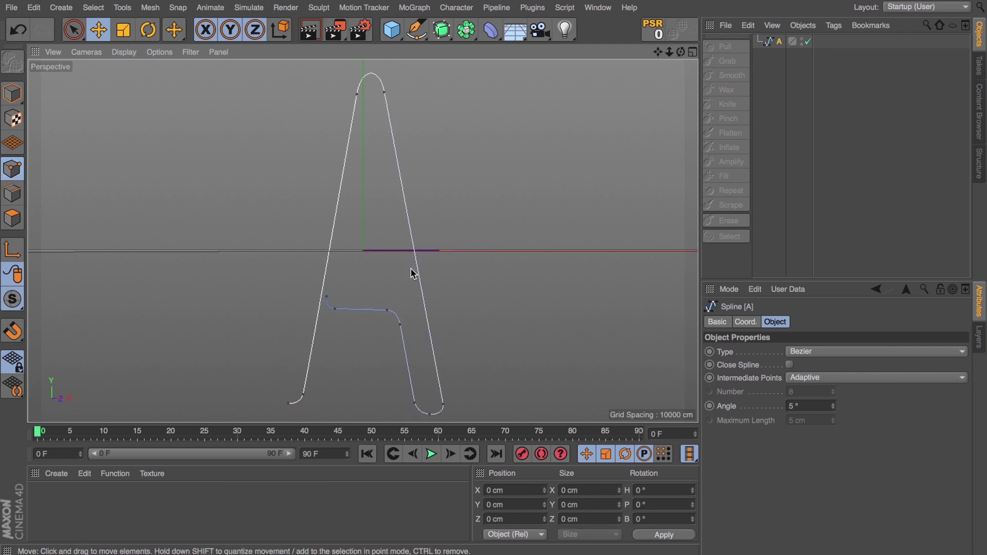
left_click(400, 326)
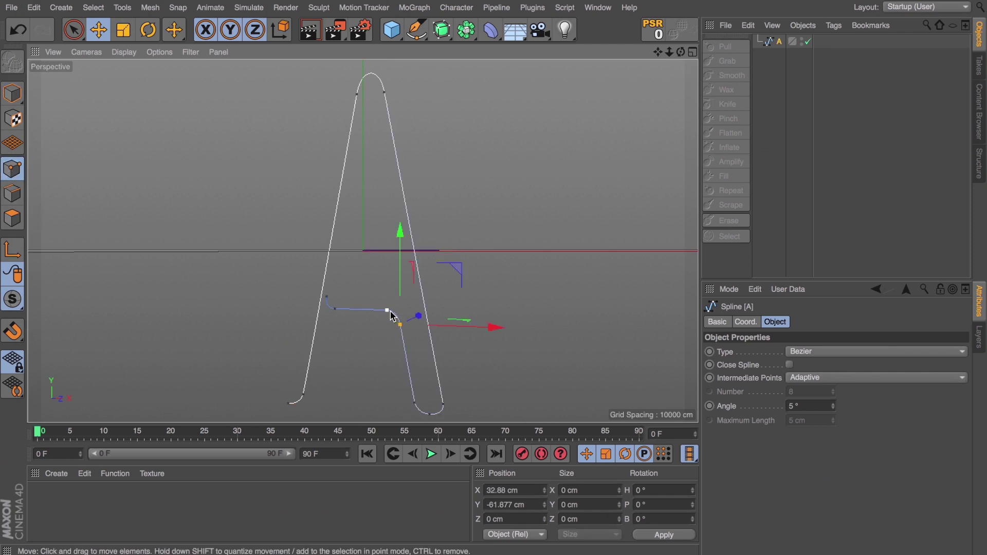
left_click(389, 311)
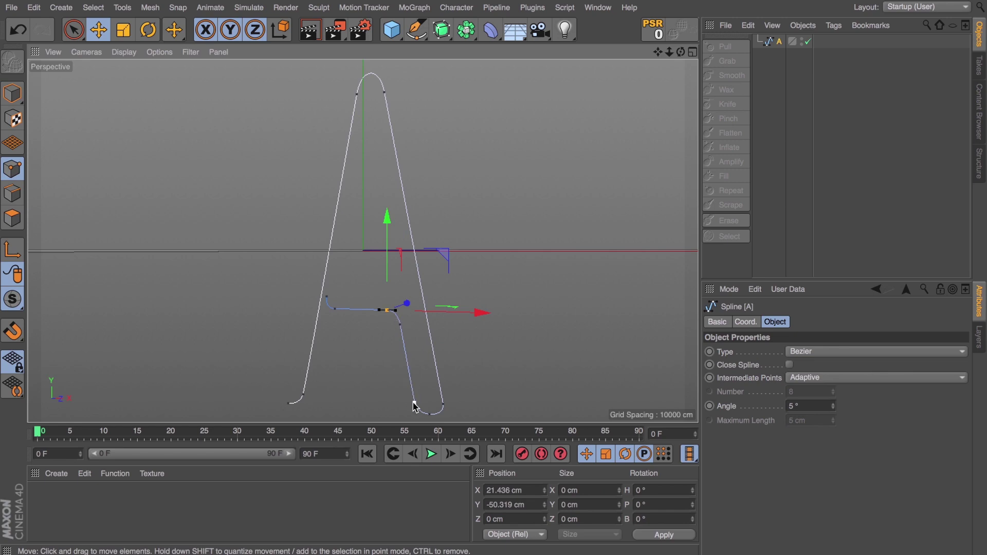
left_click(414, 404)
left_click(400, 324, "shift")
left_click(389, 311, "shift")
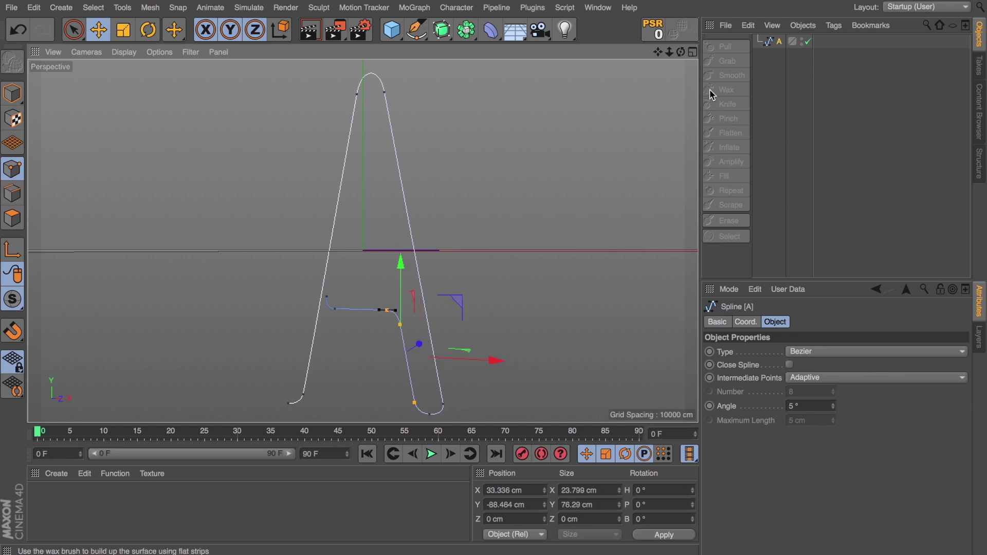
left_click(692, 52)
key("s")
key("s")
key("s")
left_click_drag(671, 242, 625, 242)
left_click_drag(553, 330, 589, 335)
left_click_drag(229, 336, 273, 337)
scroll(469, 189, "down", 5)
scroll(467, 185, "up", 1)
key("super+z")
Step: Set the Z position of the right foot's bottom point to 15 cm
left_click(565, 403)
key("s")
double_click(491, 518)
type("15")
key("Return")
Step: Rotate the foot point's tangent to follow the new depth and nudge the point to smooth the curve
key("r")
mouse_move(496, 165)
left_mouse_down()
mouse_move(501, 183)
mouse_move(488, 201)
mouse_move(513, 180)
mouse_move(504, 180)
left_mouse_up()
key("e")
scroll(492, 182, "up", 5)
scroll(581, 403, "up", 3)
left_click_drag(658, 241, 572, 193)
left_click_drag(531, 351, 535, 352)
Step: Move the two points at the crossbar's left end back along Z to 30 cm
left_click_drag(345, 52, 194, 145)
key("s")
left_click_drag(326, 53, 91, 145)
left_click(190, 119)
left_click(187, 105, "shift")
key("s")
scroll(564, 143, "down", 10)
middle_click_drag(564, 144, 458, 185, "alt")
left_click_drag(455, 152, 454, 82, "shift")
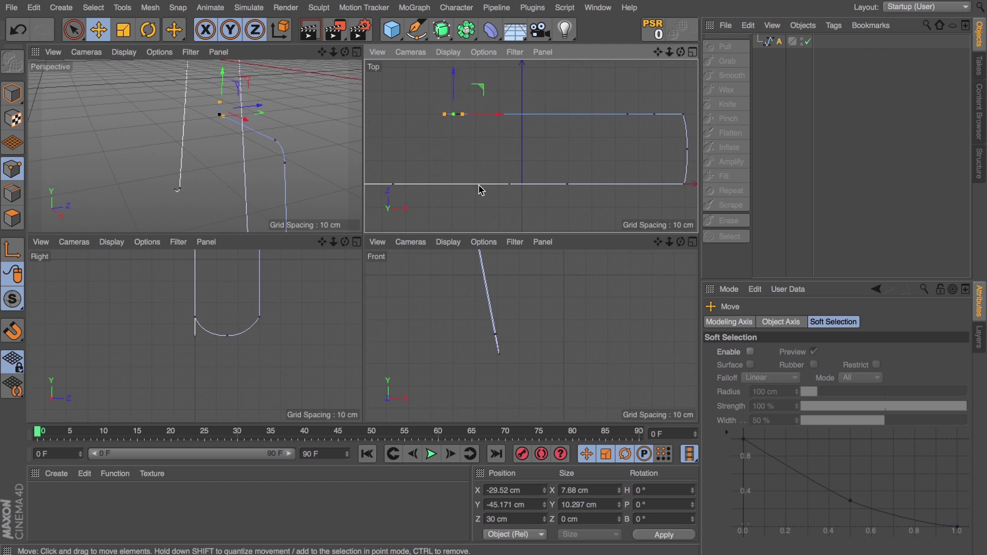
Step: Lower the crossbar's end point 10 cm to the bar's height and push it back 20 cm to a Z position of 50 cm
key("s")
scroll(521, 331, "down", 5)
left_click(509, 312)
left_click_drag(509, 276, 508, 302)
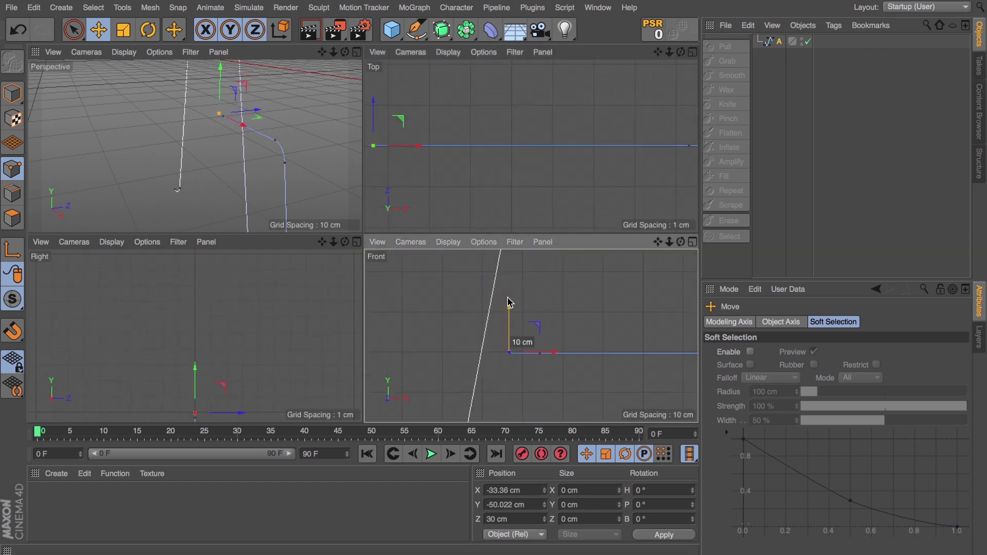
scroll(502, 350, "up", 5)
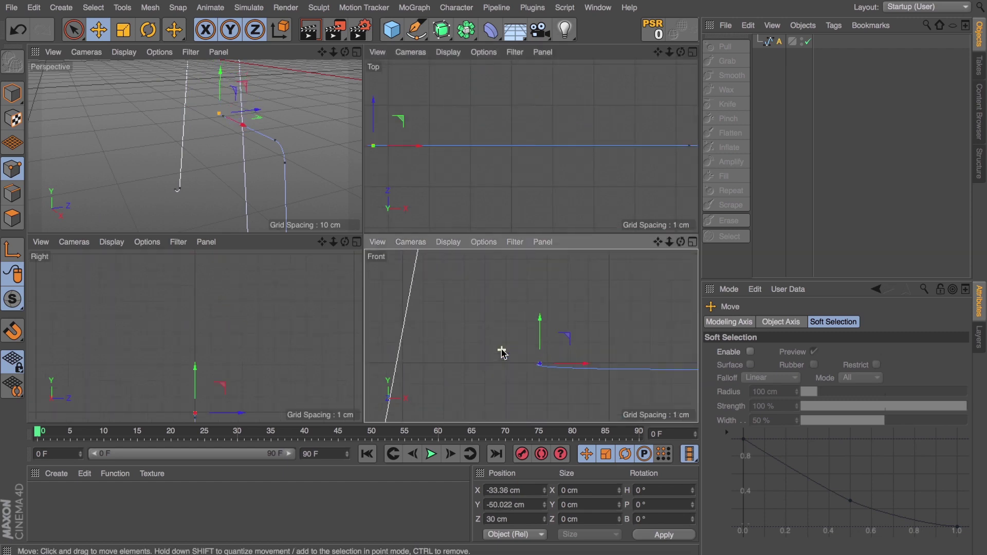
scroll(529, 147, "down", 6)
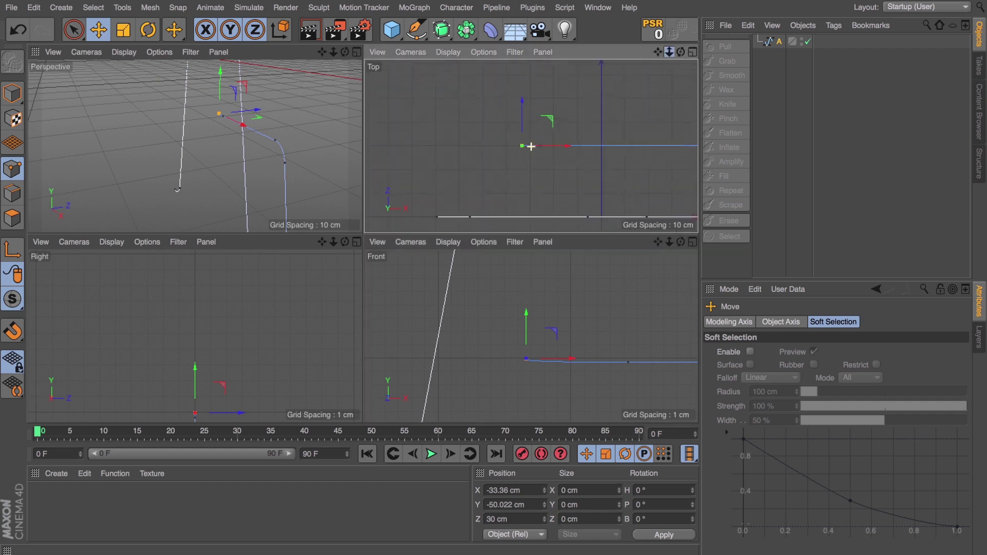
scroll(676, 163, "up", 3)
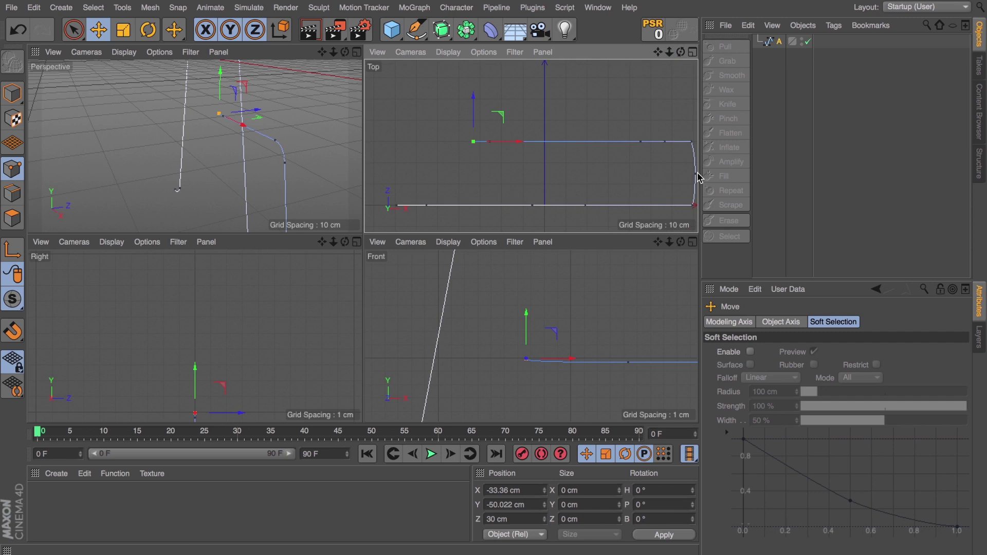
left_click_drag(473, 126, 484, 79)
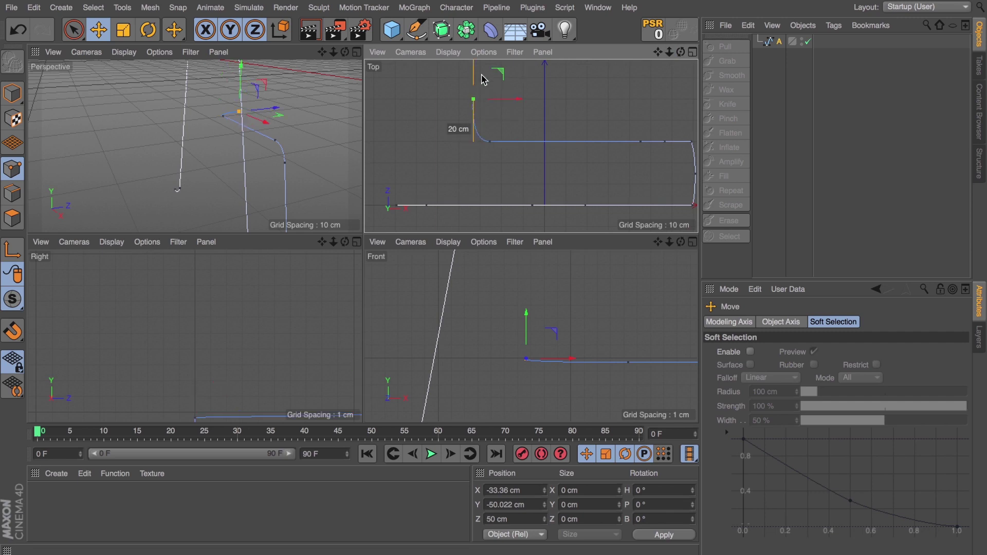
Step: Move all the crossbar points and the inner right leg's lower point forward along Z, closer to the front strokes
left_click_drag(346, 53, 194, 146)
left_click(489, 141, "shift")
left_click(640, 141, "shift")
left_click(664, 141, "shift")
left_click(691, 142, "shift")
left_click_drag(582, 79, 583, 94)
Step: Shift the right foot's bottom point forward along Z so it sits midway between the front and rear strokes
left_click(693, 177)
left_click_drag(658, 53, 534, 13)
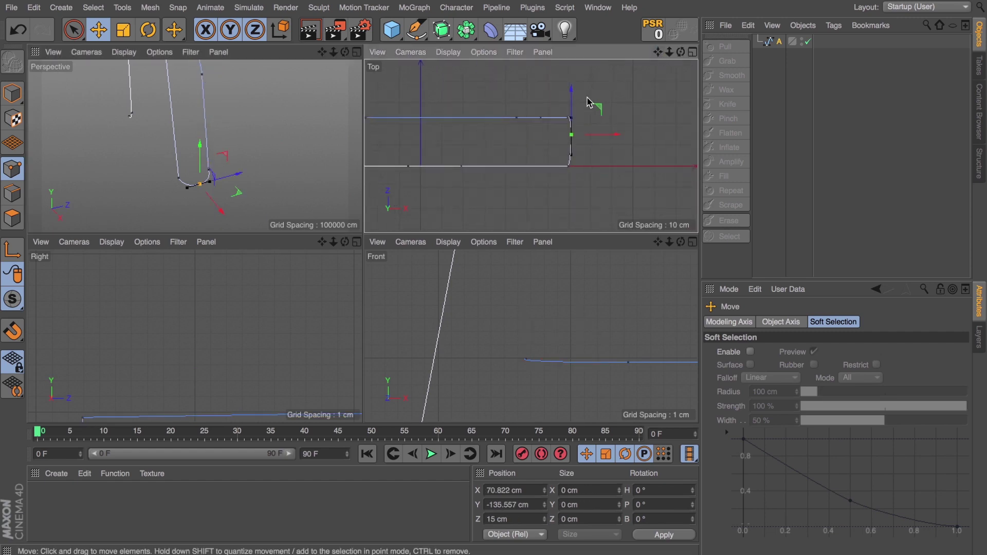
scroll(569, 143, "up", 3)
left_click_drag(573, 97, 575, 108)
scroll(580, 147, "up", 3)
Step: Return to object mode, create a Sweep, and nest a new Circle and the A spline inside it as profile and path
mouse_move(345, 52)
left_mouse_down()
mouse_move(325, 54)
mouse_move(357, 53)
left_mouse_up()
left_click(357, 52)
left_click(13, 93)
key("s")
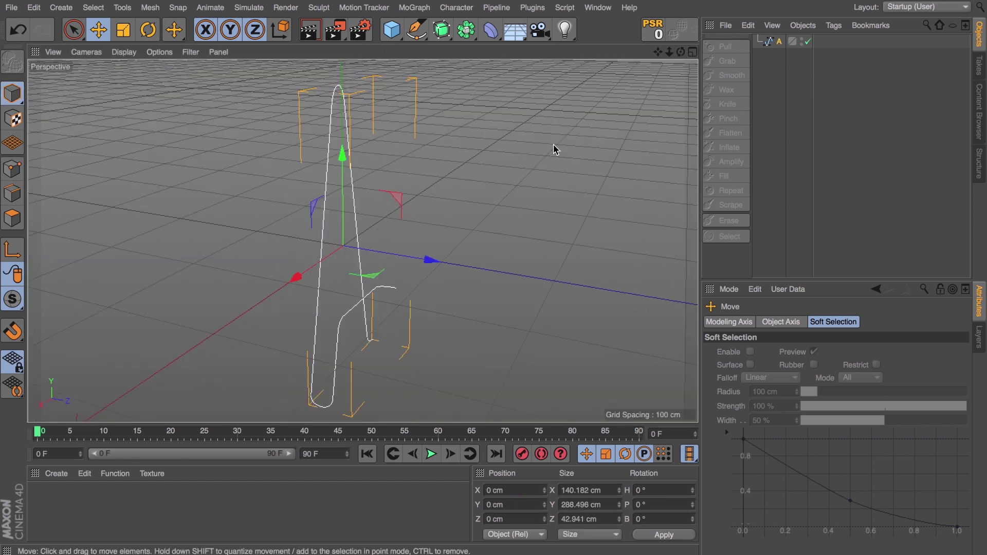
mouse_move(680, 53)
left_mouse_down()
mouse_move(660, 54)
mouse_move(686, 54)
left_mouse_up()
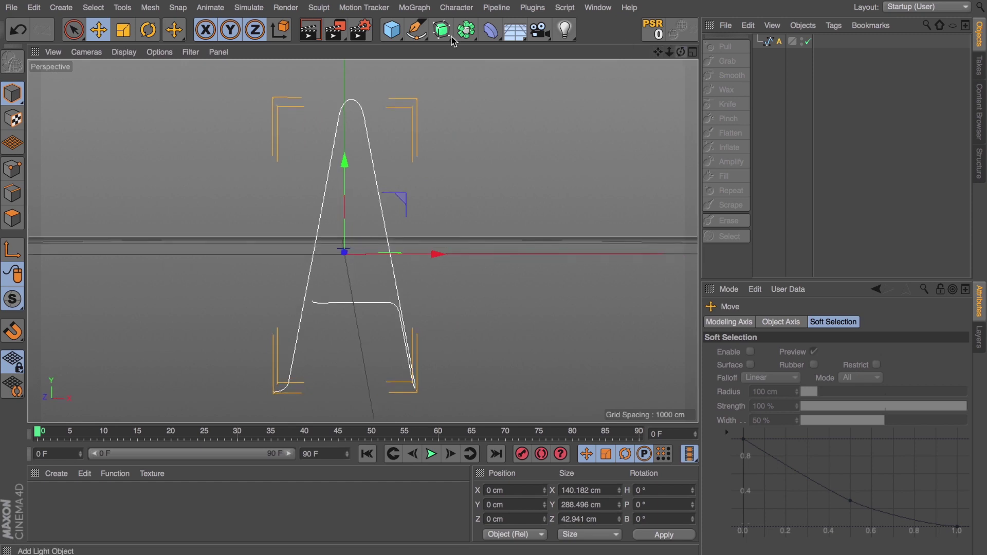
left_click_drag(441, 29, 481, 99)
left_click_drag(417, 29, 538, 72)
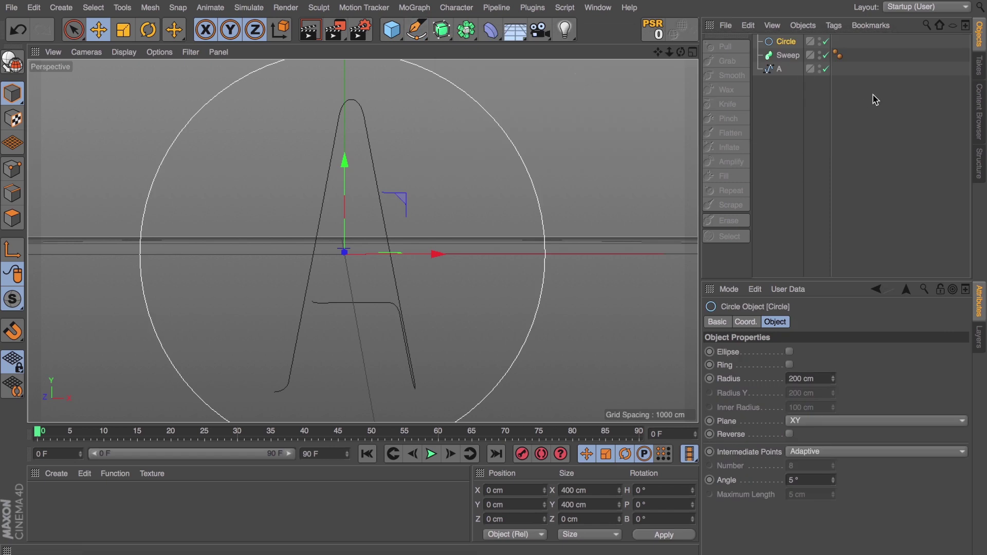
left_click_drag(792, 42, 780, 64)
left_click(784, 57)
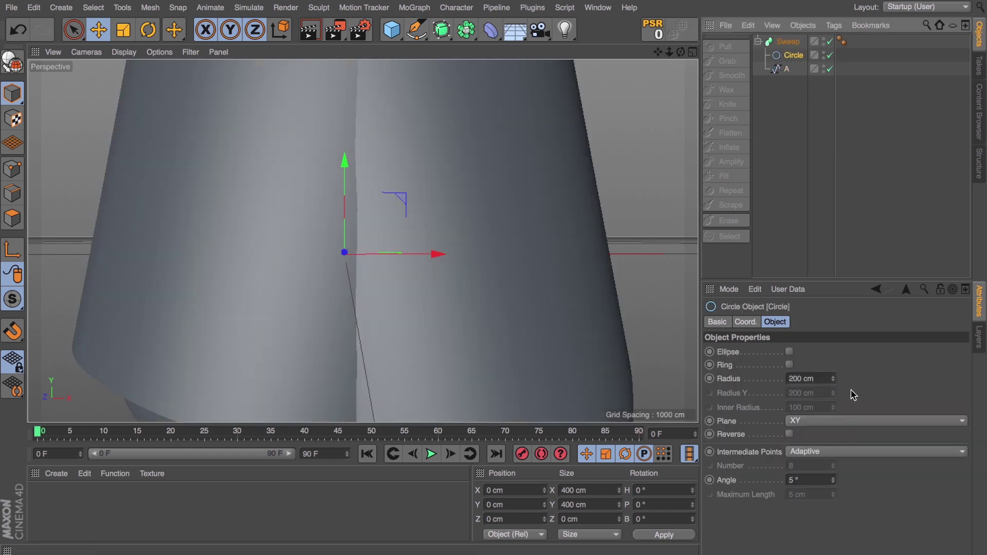
Step: Set the circle profile's radius to 5 cm and increase it to 7 cm
double_click(804, 379)
type("5")
key("Return")
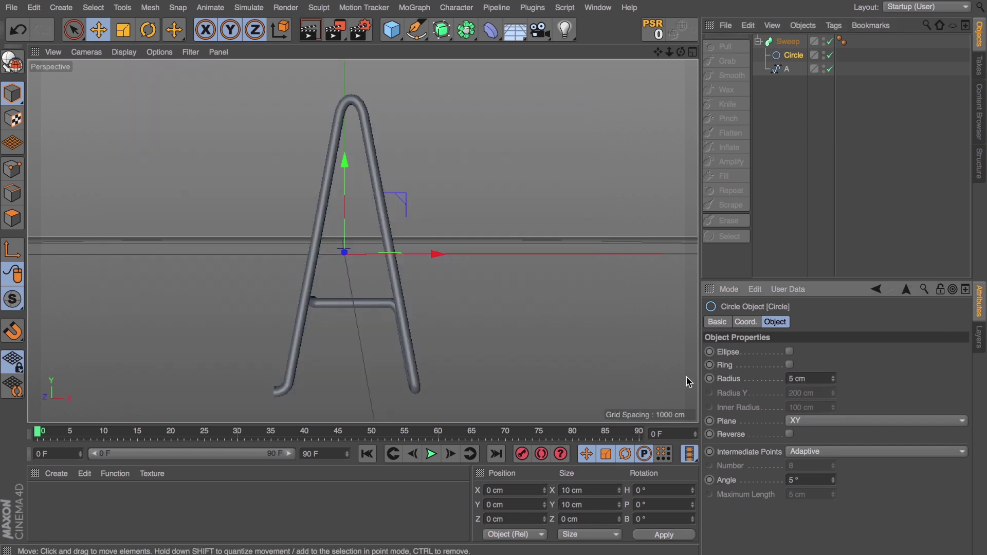
left_click(832, 377)
left_click(833, 376)
left_click(832, 376)
left_click(832, 380)
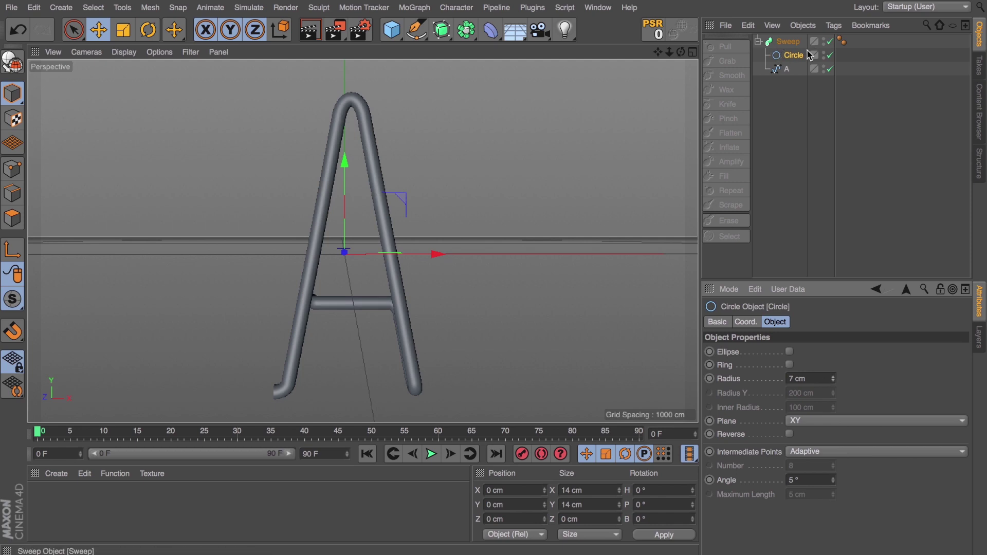
Step: Turn off the circle profile and move the A spline's left foot end point to about X -57.7 cm and Z 40 cm
left_click(828, 55)
left_click(21, 169)
left_click(786, 69)
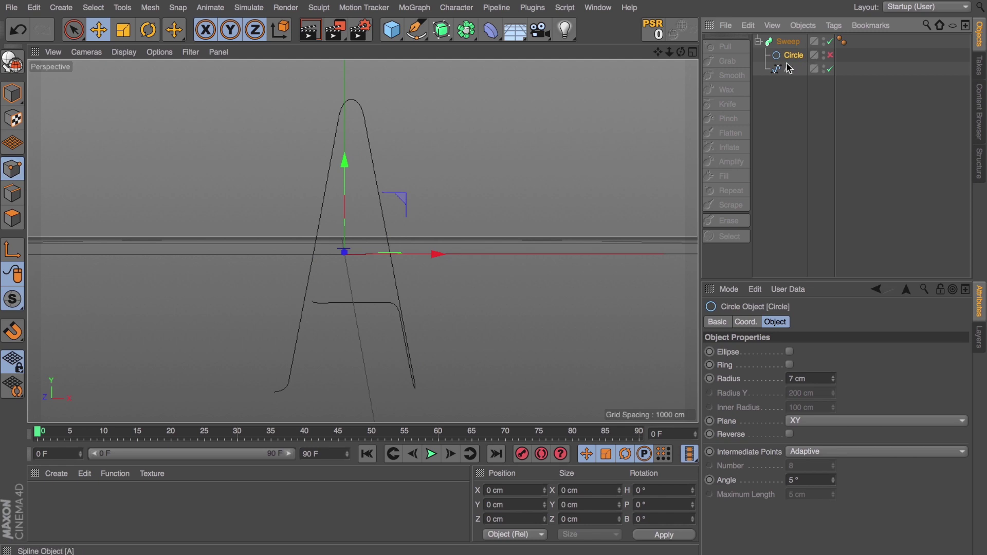
left_click(276, 392)
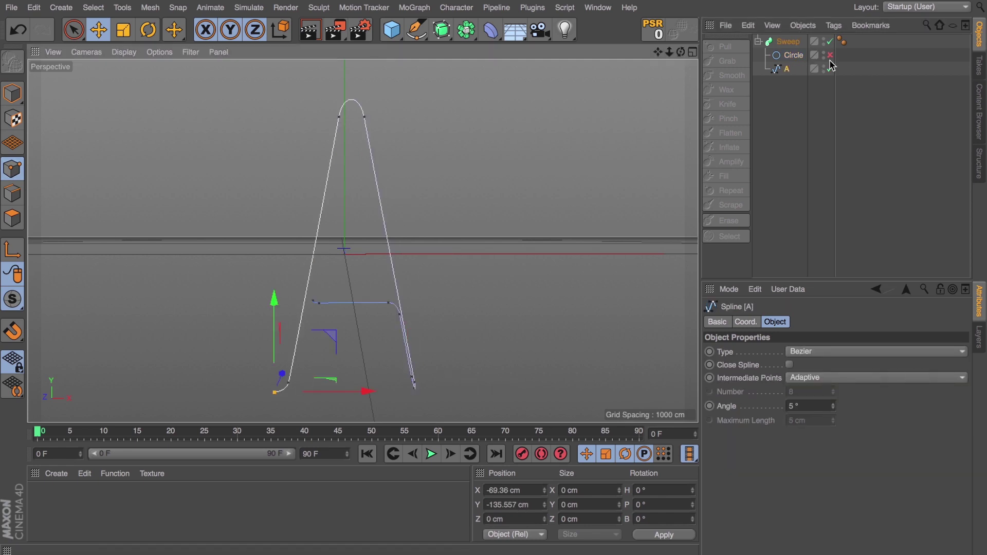
left_click(692, 52)
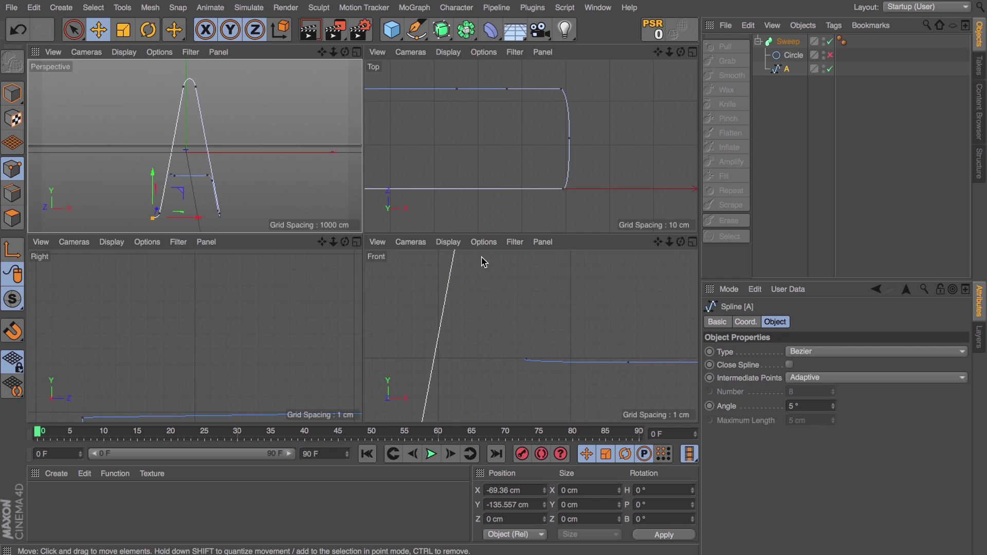
key("s")
scroll(482, 176, "down", 15)
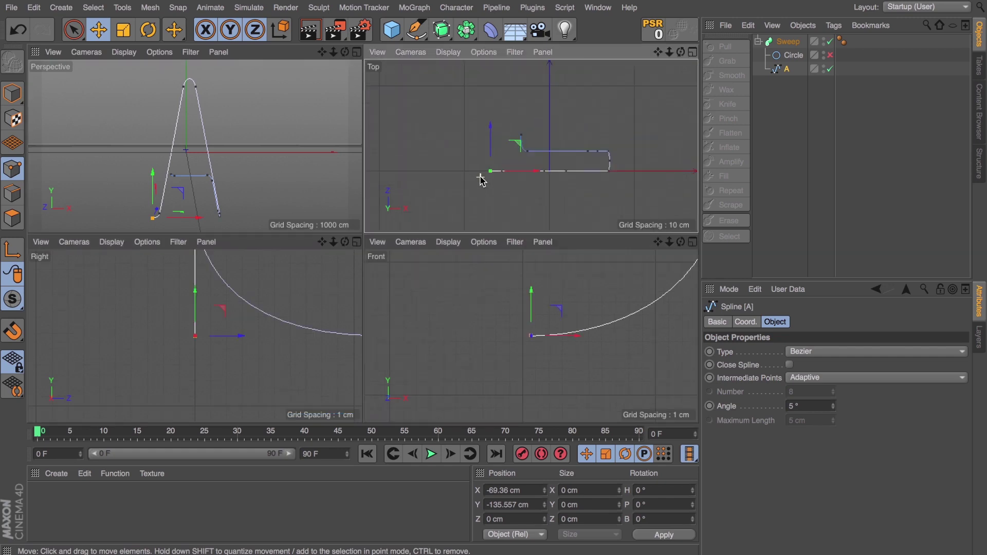
scroll(485, 330, "down", 3)
scroll(485, 332, "down", 8)
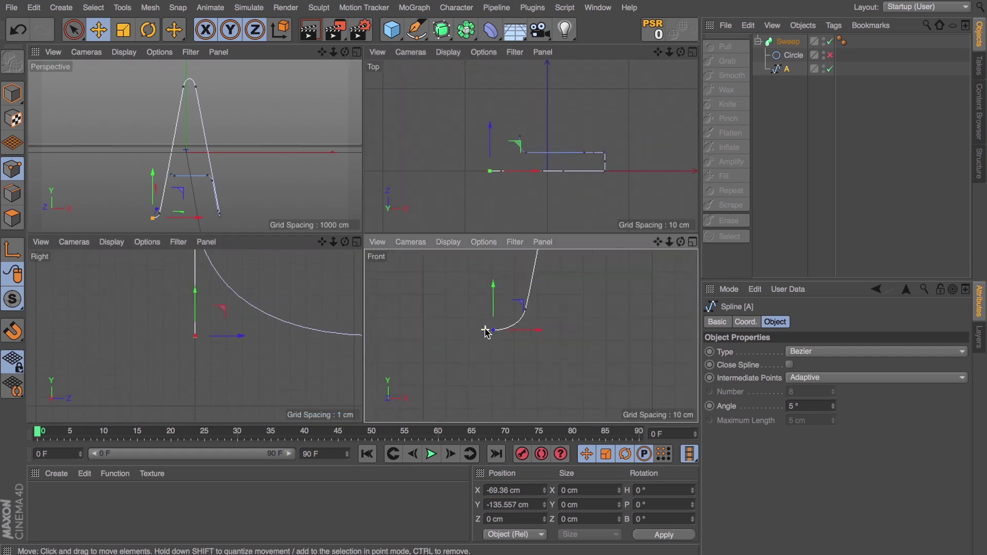
left_click_drag(530, 333, 562, 336)
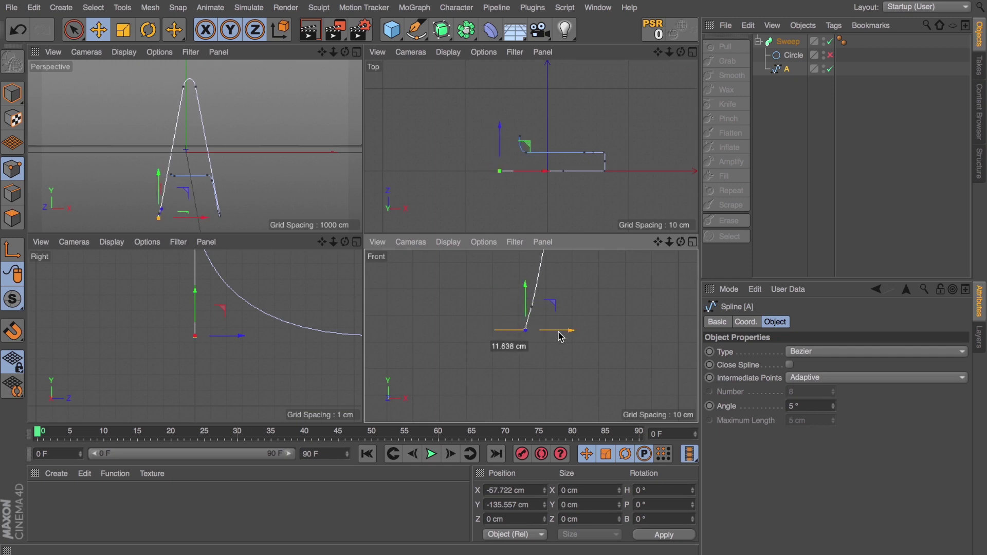
left_click_drag(500, 157, 498, 123)
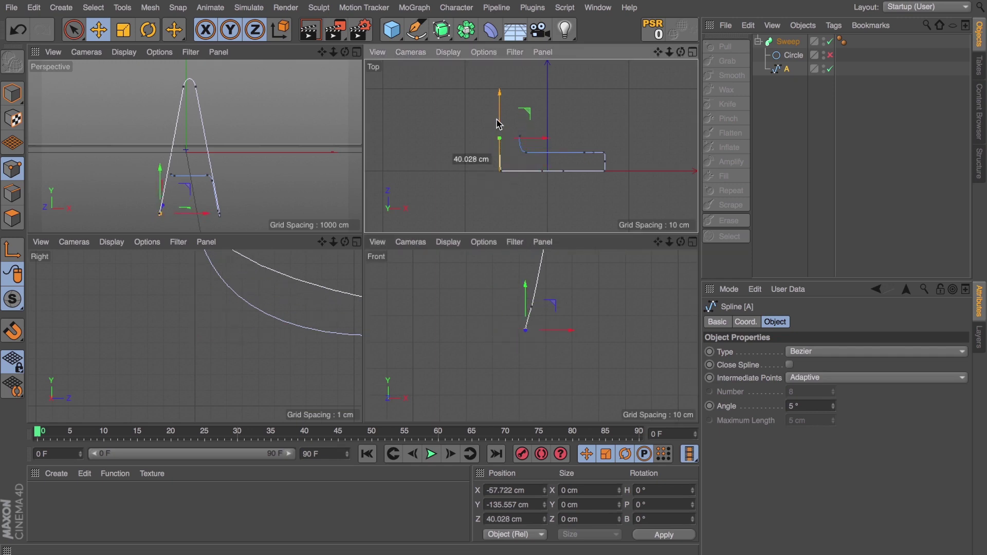
key("s")
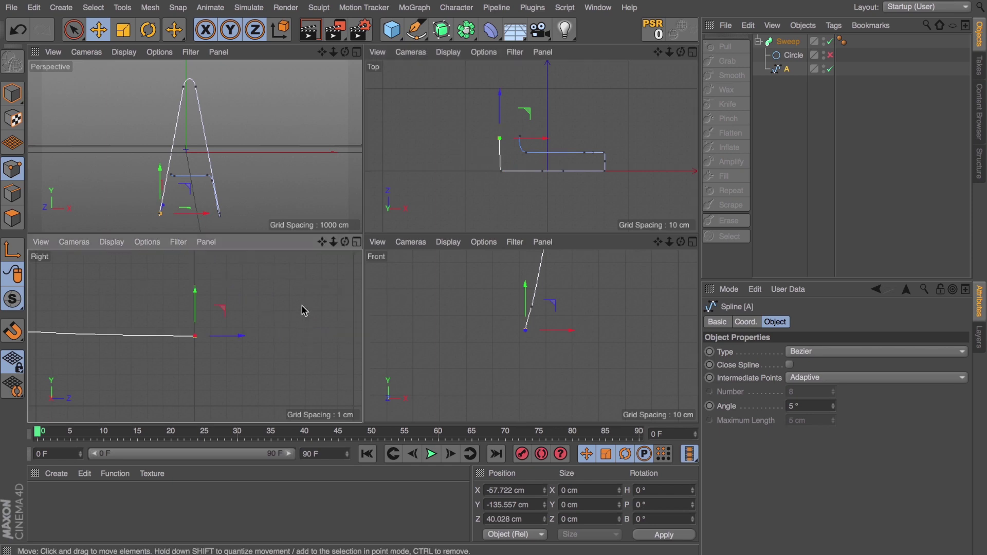
left_click_drag(334, 241, 543, 248)
left_click_drag(195, 337, 104, 309)
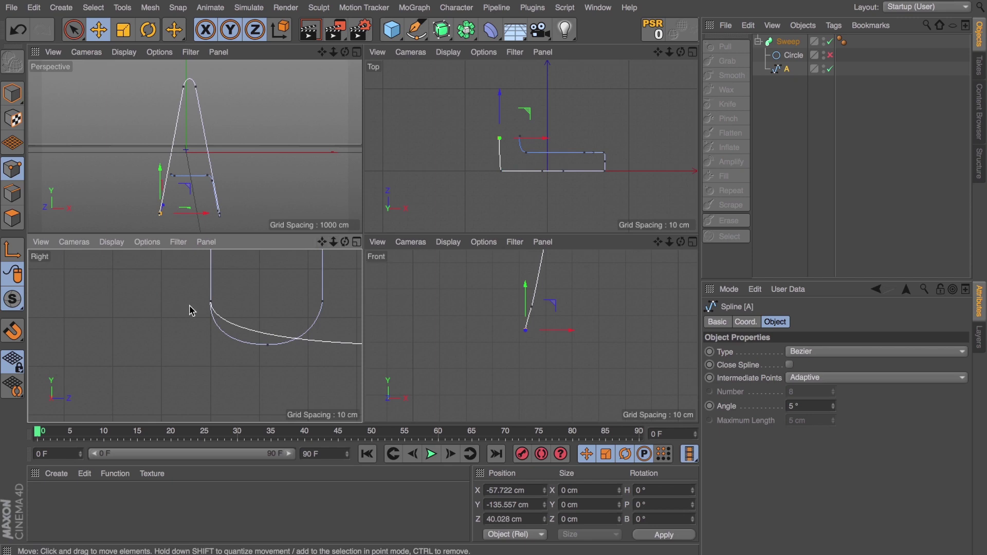
left_click(212, 303)
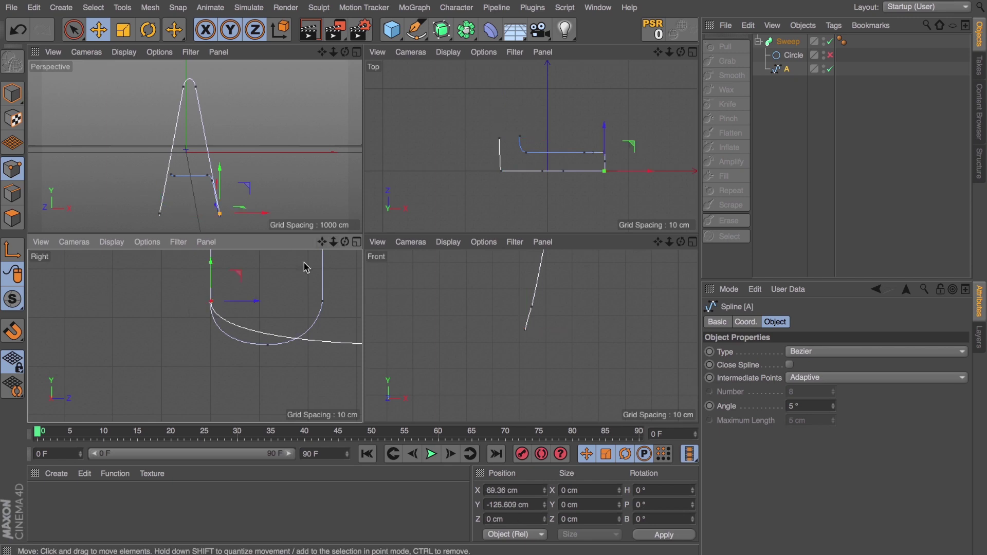
scroll(213, 303, "up", 5)
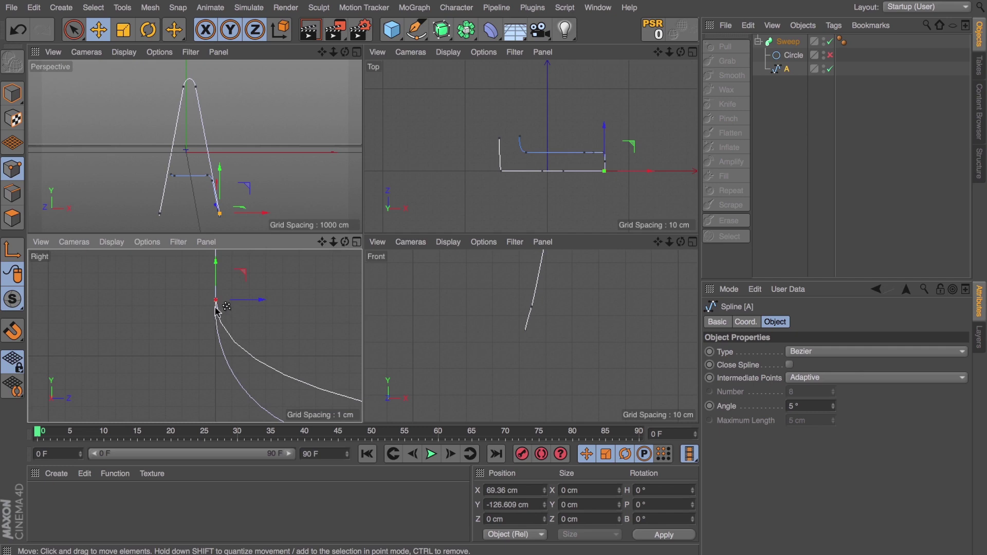
left_click_drag(215, 301, 214, 331)
key("ctrl+z")
left_click(160, 213)
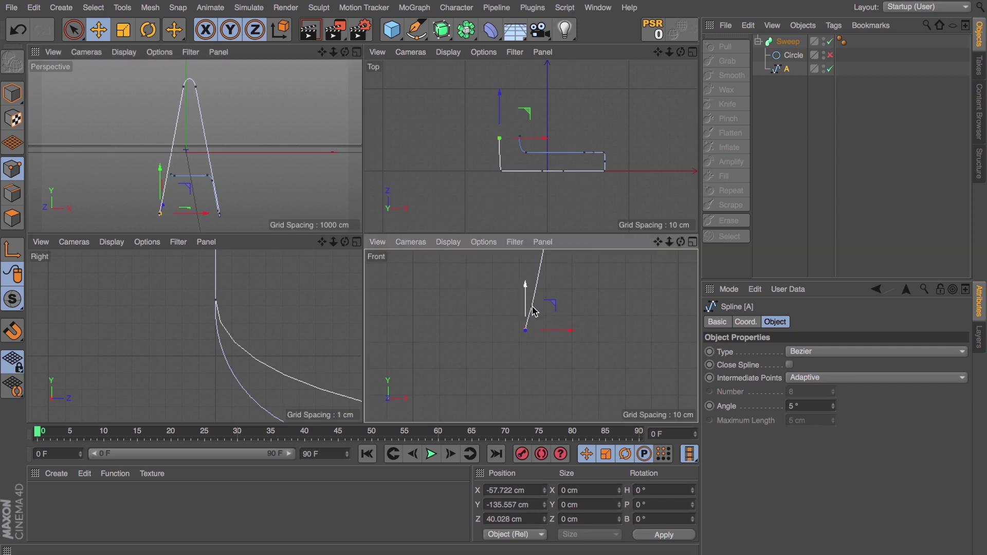
Step: Lengthen the tangent handles of the left foot's bend point along the leg to round the curve toward the back
left_click(357, 53)
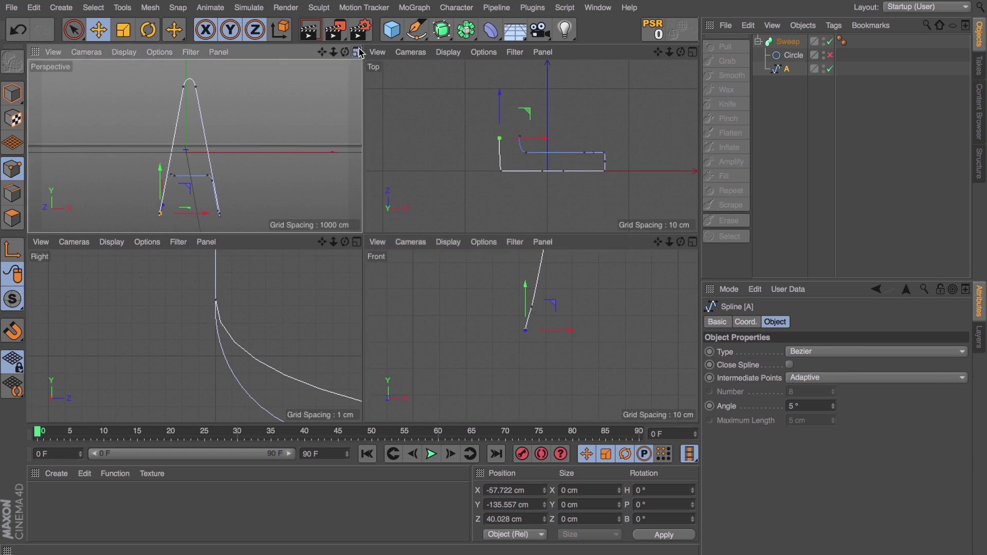
key("s")
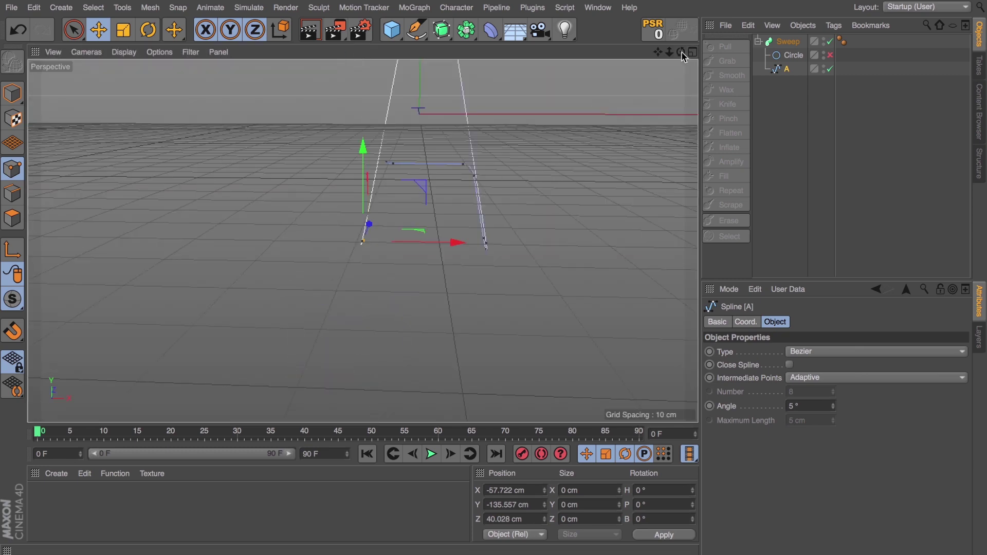
left_click_drag(681, 52, 760, 67)
scroll(353, 250, "up", 4)
scroll(353, 250, "up", 2)
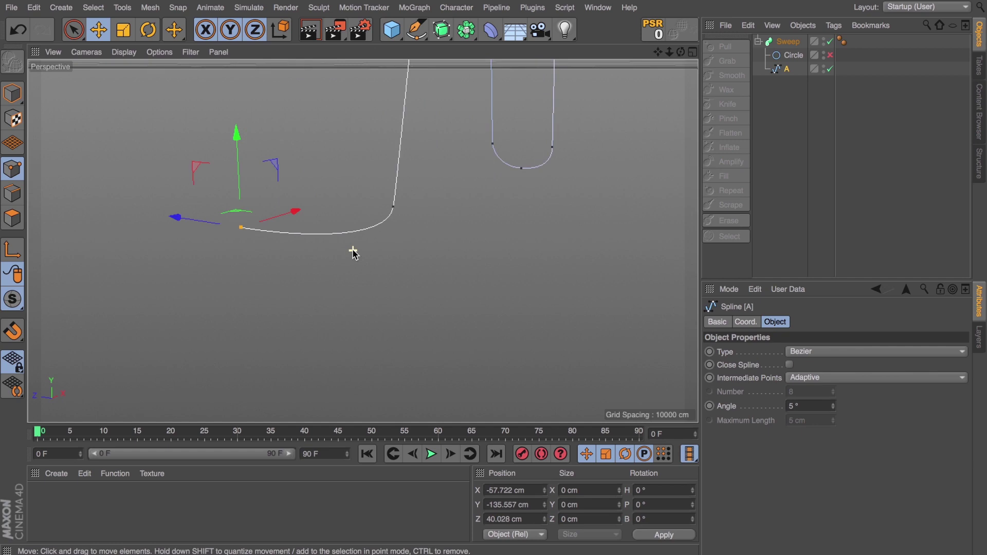
left_click(394, 207)
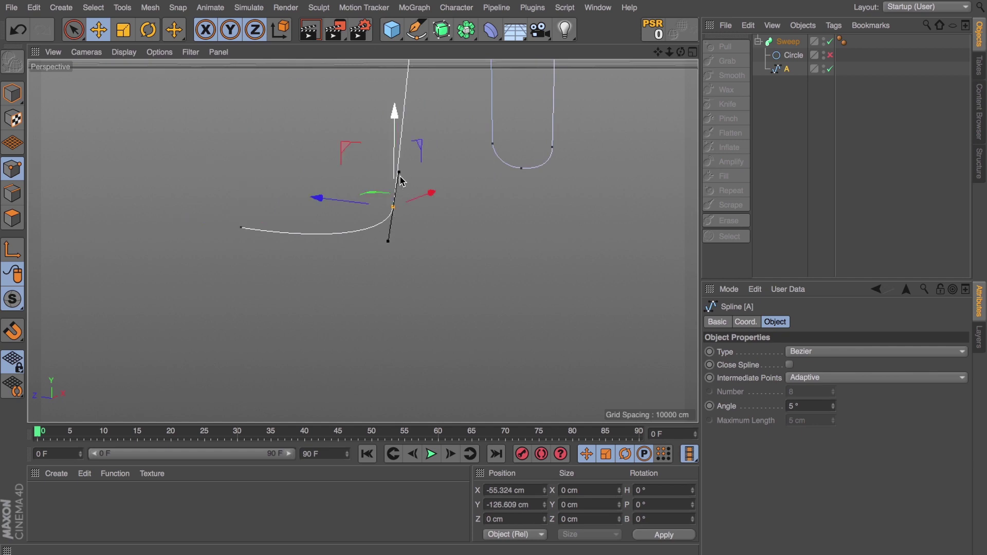
left_click_drag(401, 177, 404, 132)
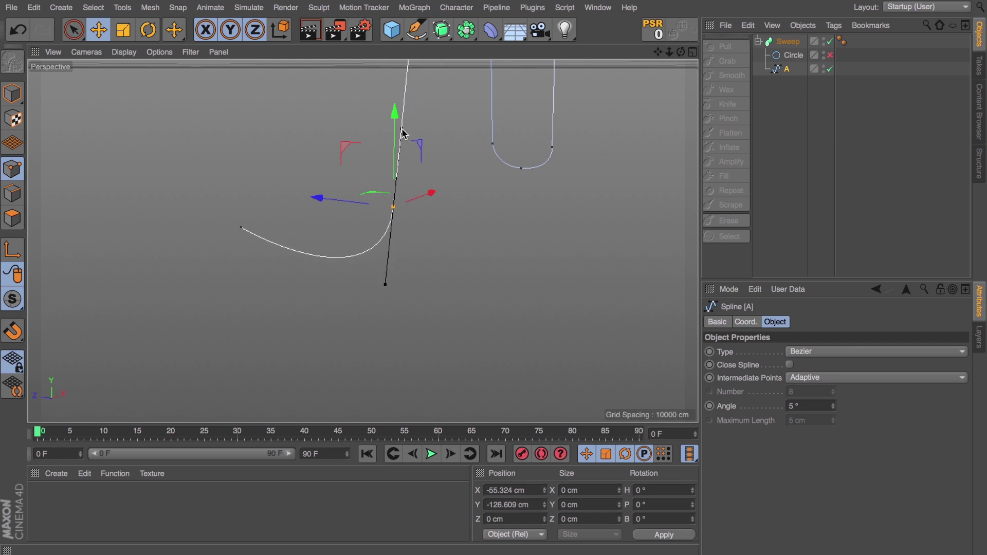
left_click(692, 52)
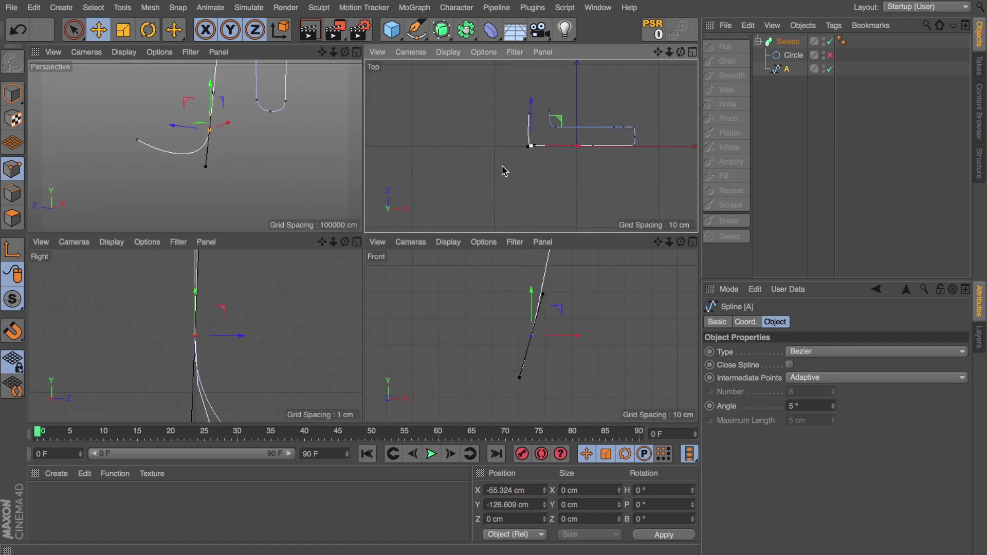
left_click_drag(540, 298, 539, 286)
Step: Re-enable the circle profile and shift the two points at the crossbar's left end along X, away from the left leg
left_click_drag(345, 52, 433, 44)
left_click(830, 55)
scroll(560, 133, "up", 3)
left_click_drag(534, 119, 522, 118)
left_click_drag(586, 119, 609, 98)
left_click(533, 78, "shift")
left_click(357, 52)
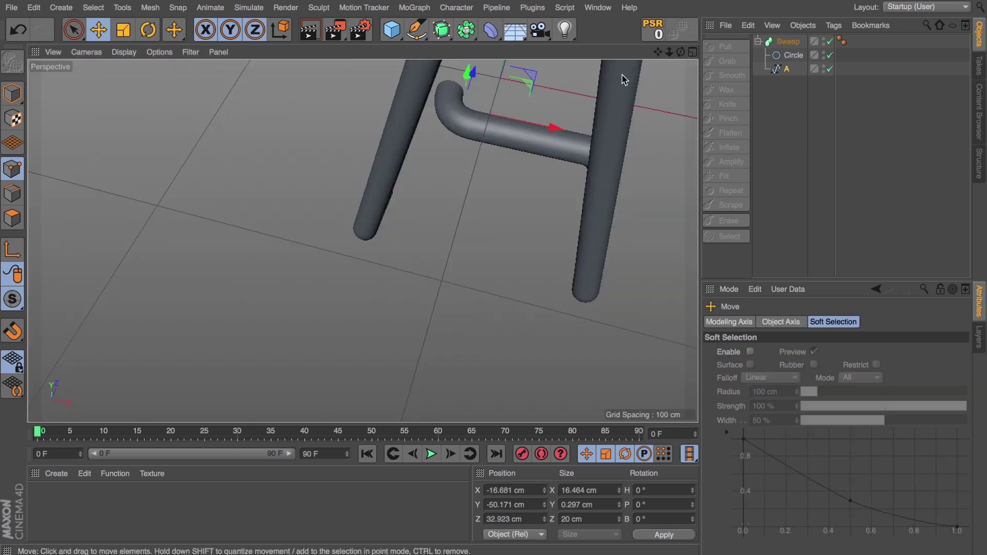
left_click_drag(658, 52, 685, 53)
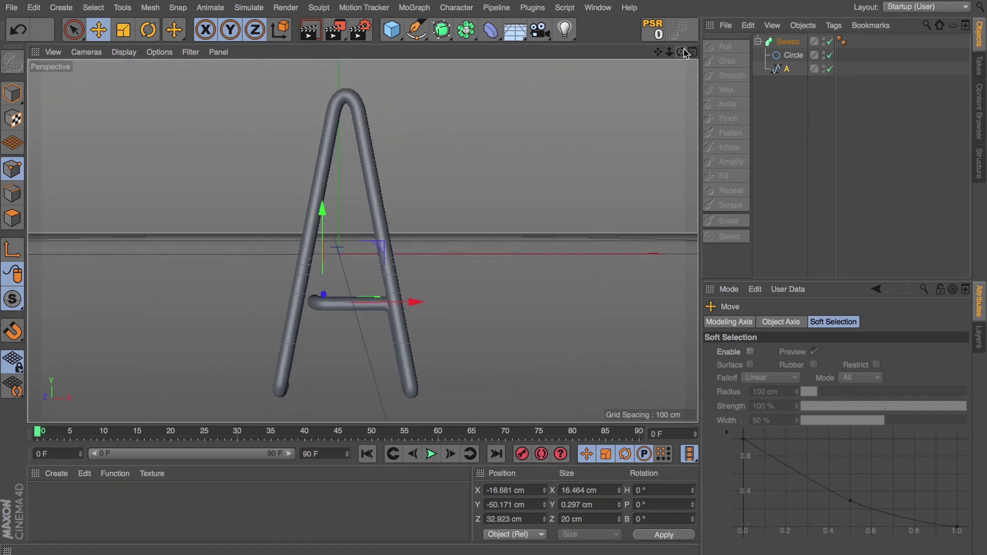
Step: Add a Plane with its orientation set to +Z, and add a Camera to the scene
left_click_drag(392, 29, 489, 72)
left_click(789, 410)
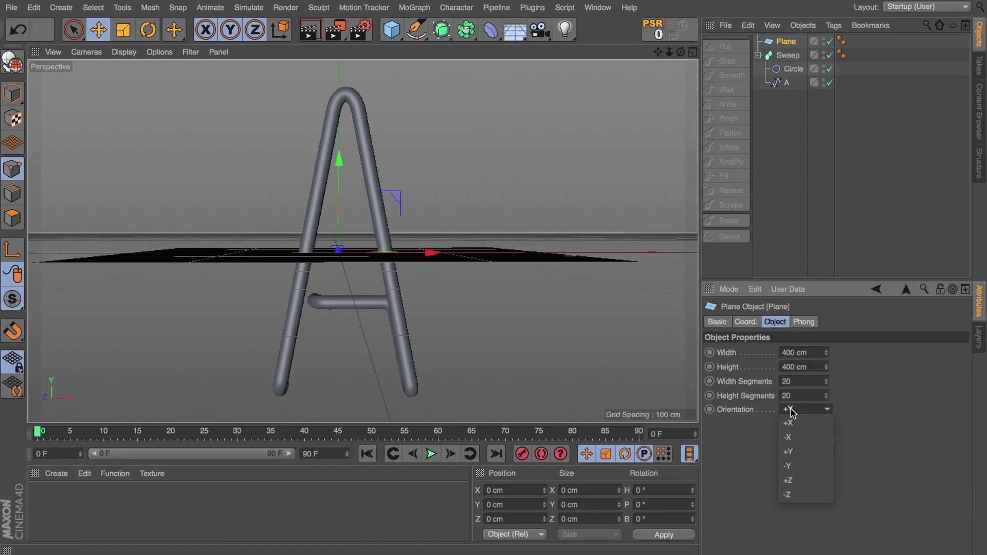
left_click(796, 483)
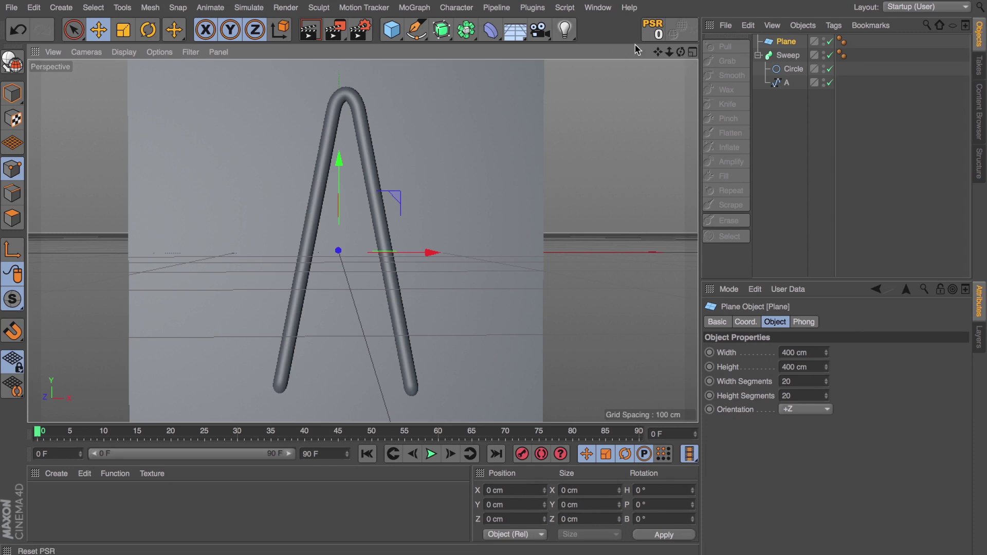
left_click(539, 30)
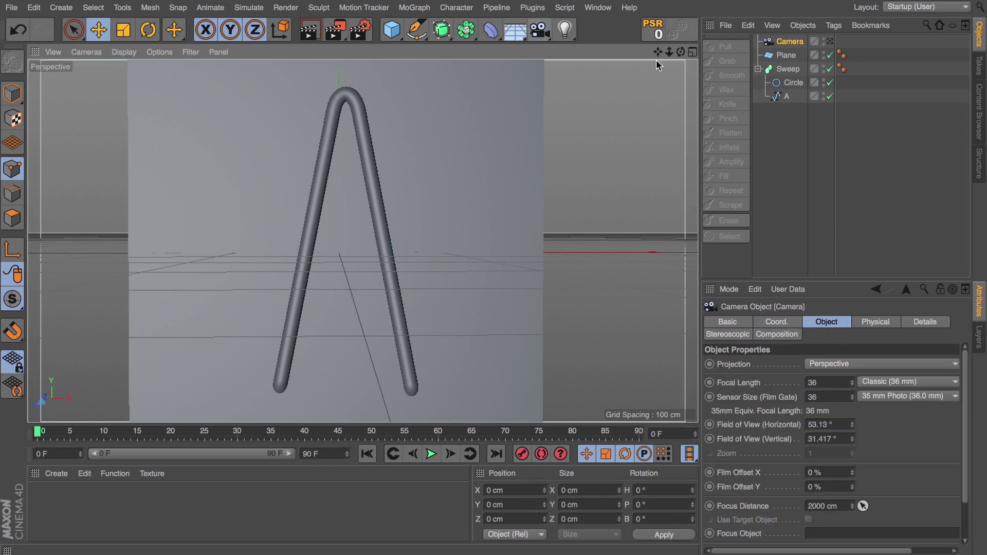
Step: Move the plane back along Z to act as a wall behind the letter, level with the rear tube ends
left_click(692, 52)
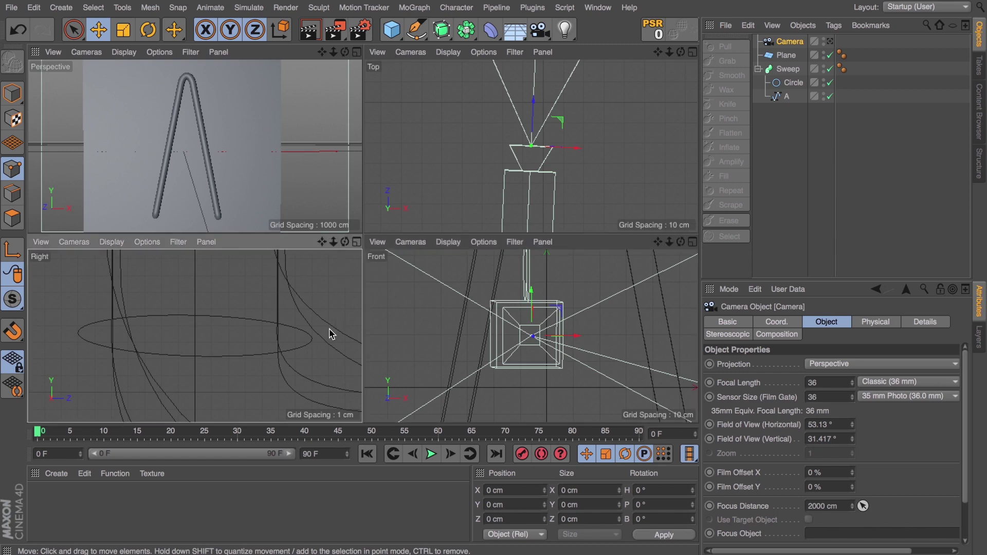
left_click(786, 55)
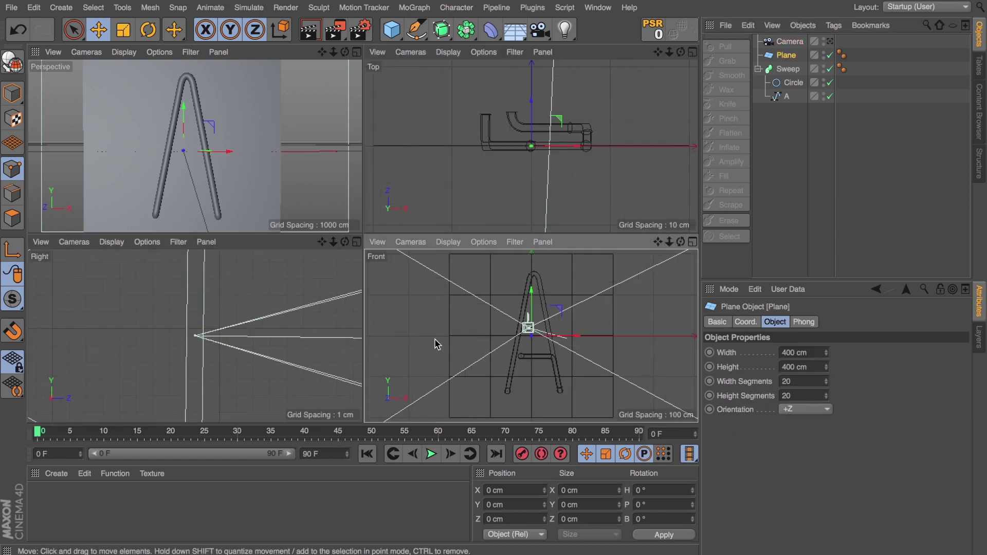
left_click_drag(531, 121, 533, 89)
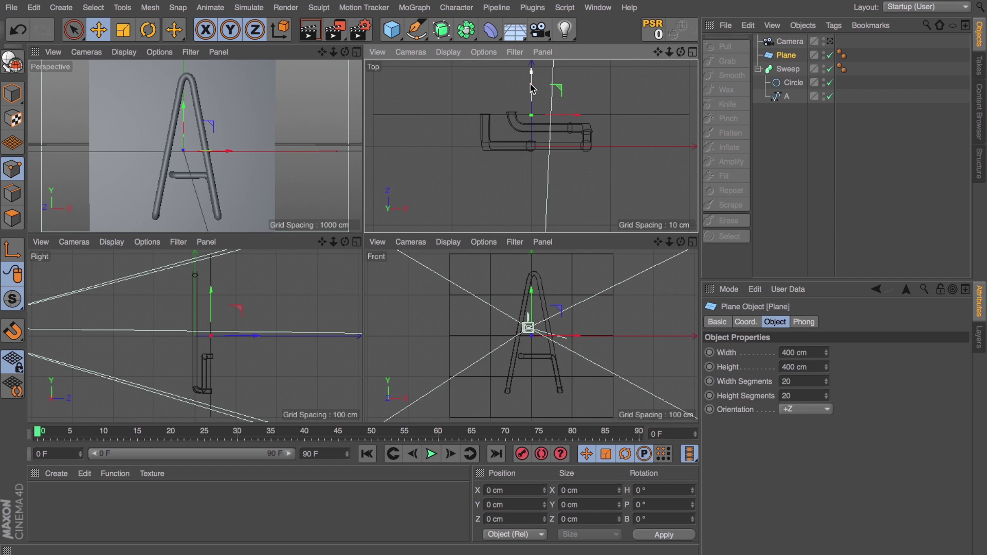
left_click(356, 52)
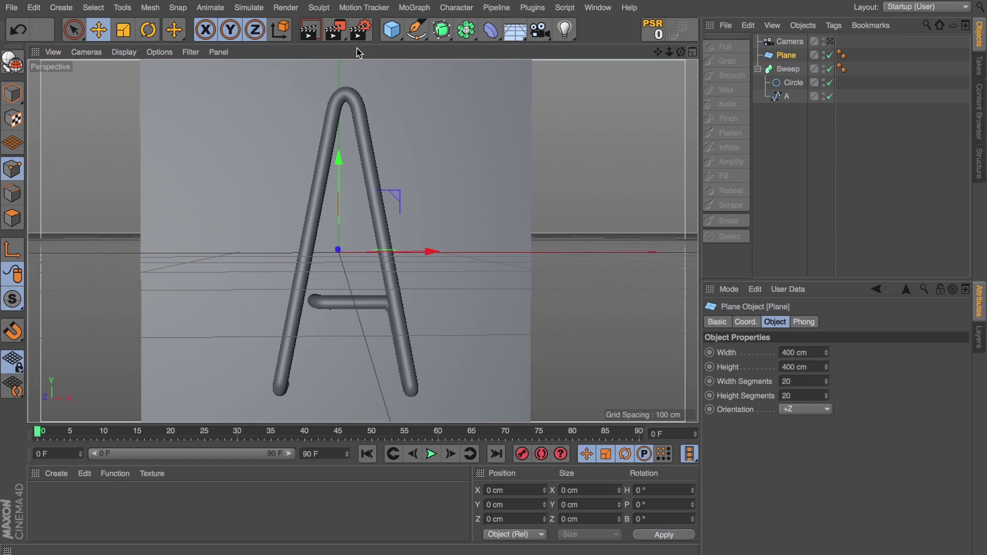
left_click_drag(681, 52, 598, 65)
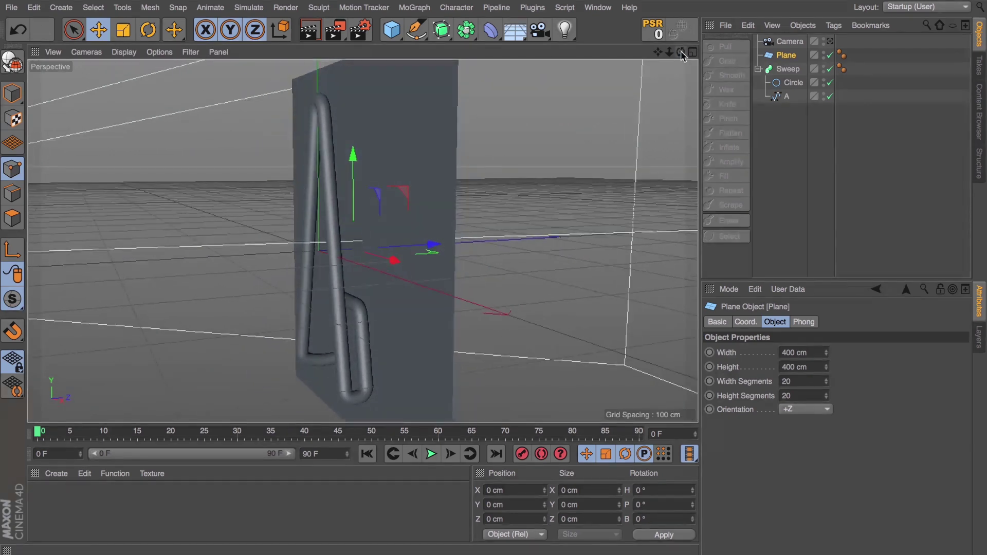
Step: Set the circle profile's radius to 8 cm
left_click(786, 86)
left_click(832, 377)
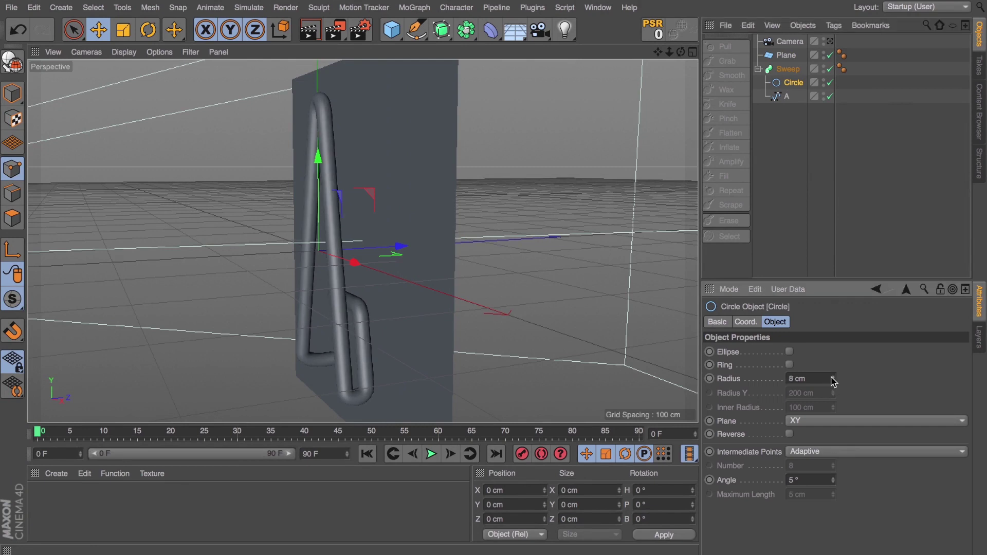
left_click(833, 377)
left_click(832, 381)
Step: Turn off the circle profile and raise the two points above the right foot's bend to about Y -119.8 cm
left_click(830, 82)
left_click(786, 96)
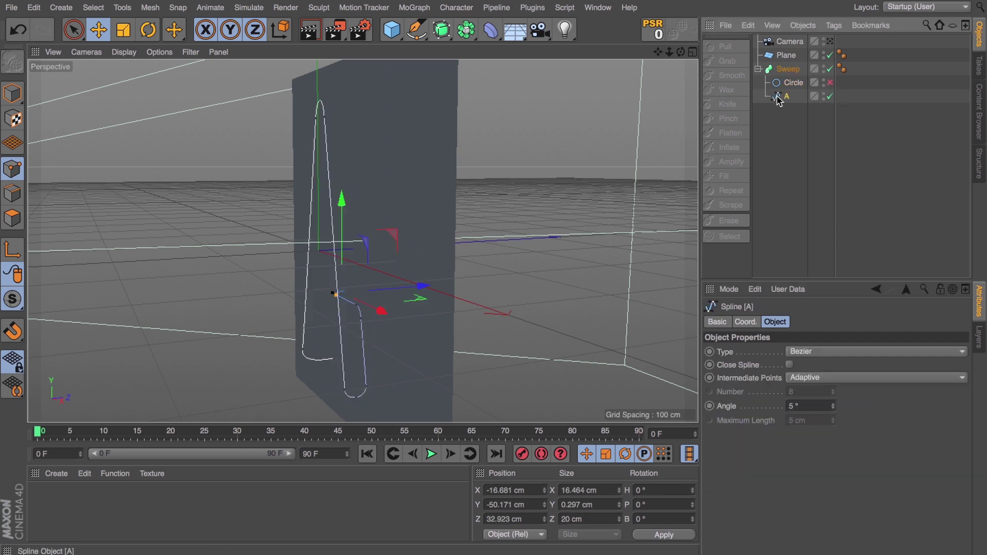
left_click(365, 386)
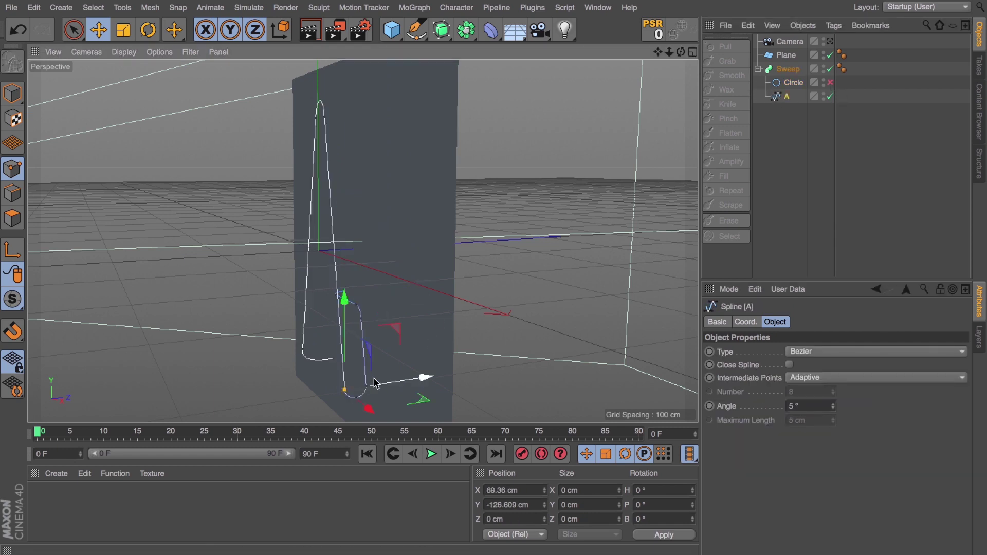
left_click_drag(363, 329, 357, 331)
key("super+z")
left_click(344, 389, "shift")
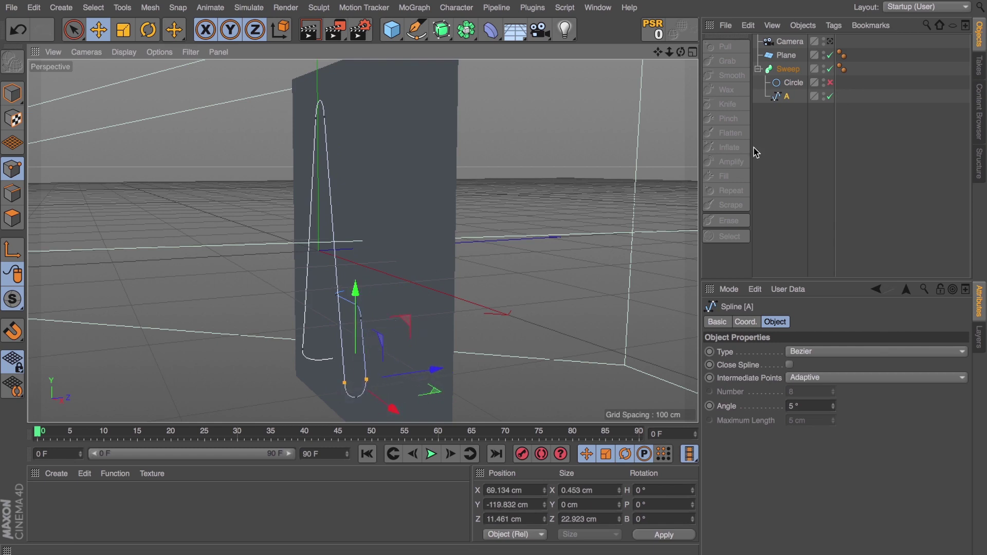
left_click(829, 82)
left_click(830, 82)
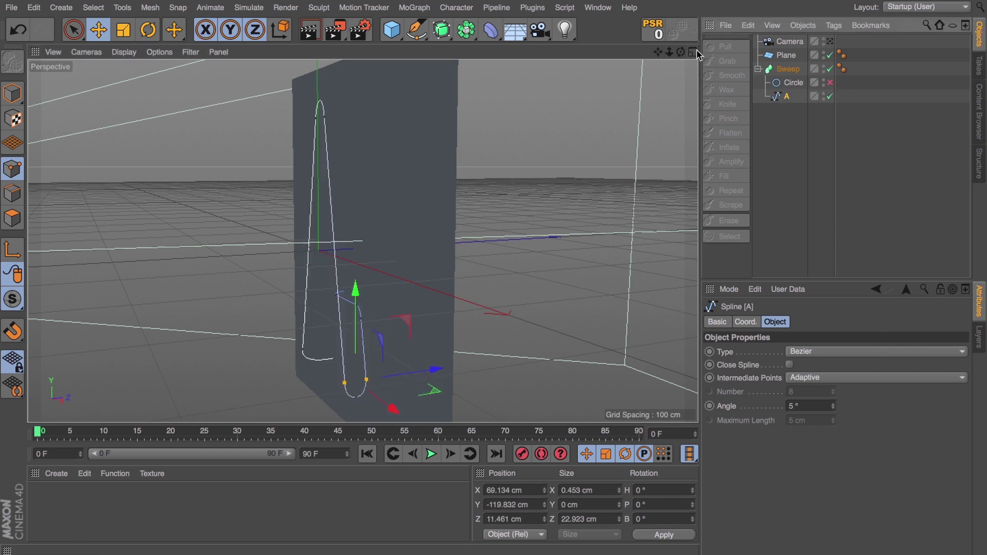
Step: Shift the two selected right-foot points slightly inward along X to about 68.1 cm
middle_click(522, 282)
left_click_drag(668, 242, 669, 267)
scroll(531, 336, "down", 10)
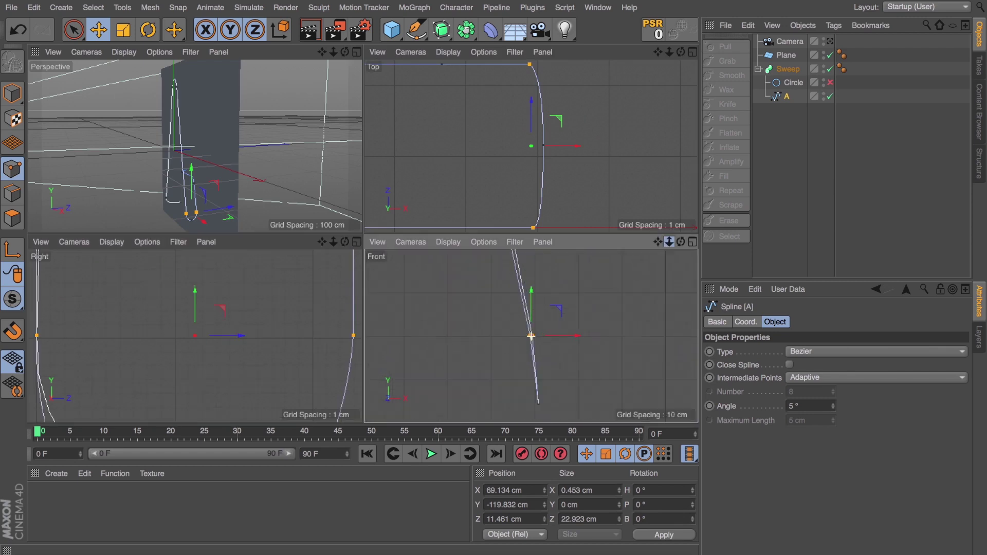
left_click_drag(582, 340, 575, 340)
scroll(575, 339, "up", 5)
scroll(360, 309, "down", 5)
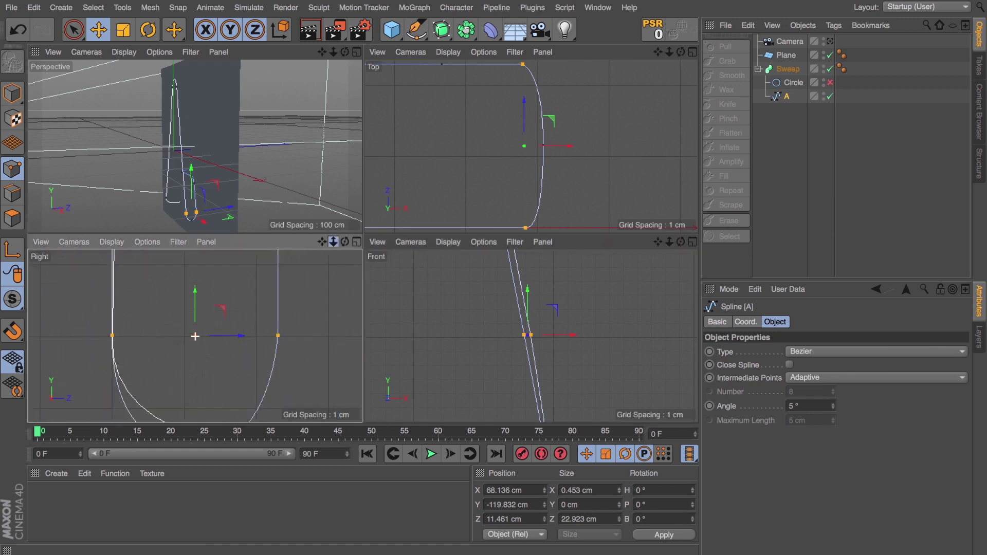
Step: Turn the circle profile back on and check the swept tube letter in the enlarged perspective view
scroll(194, 146, "up", 3)
mouse_move(348, 50)
left_mouse_down()
mouse_move(375, 50)
mouse_move(349, 49)
left_mouse_up()
left_click(829, 82)
scroll(195, 146, "up", 5)
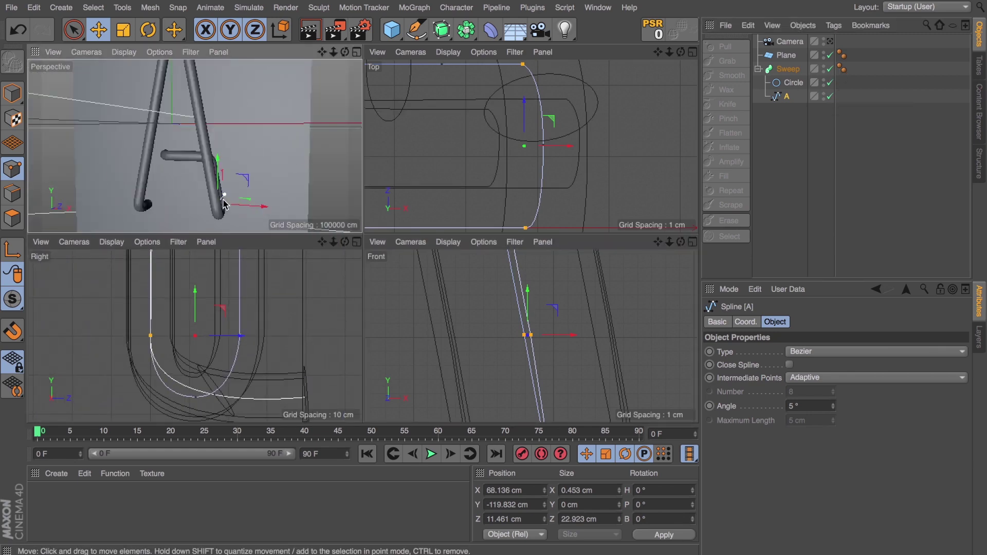
mouse_move(345, 52)
left_mouse_down()
mouse_move(287, 52)
mouse_move(332, 49)
left_mouse_up()
left_click(356, 52)
key("h")
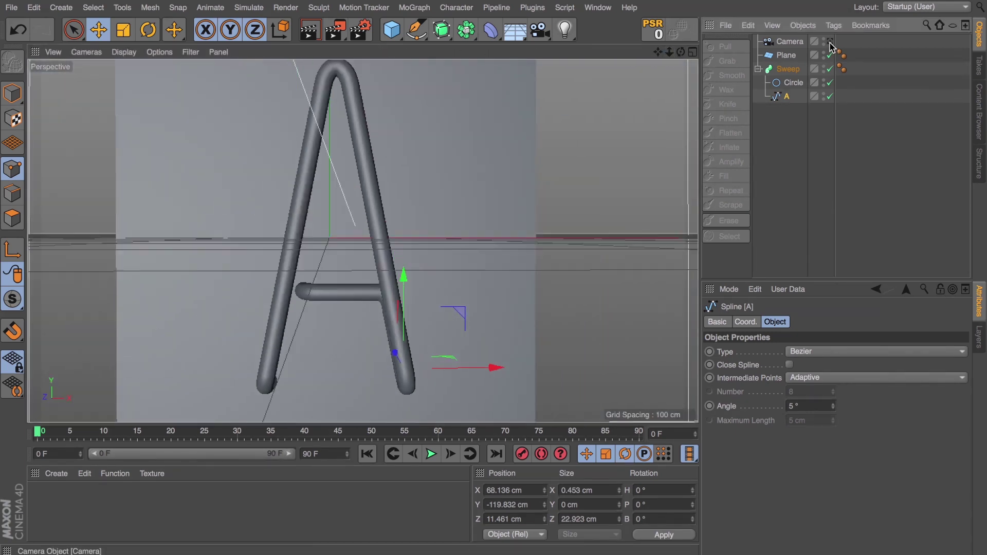
Step: Frame the letter through the camera and enlarge the plane to 763 cm wide and 791 cm high
left_click(785, 150)
left_click_drag(657, 53, 363, 241)
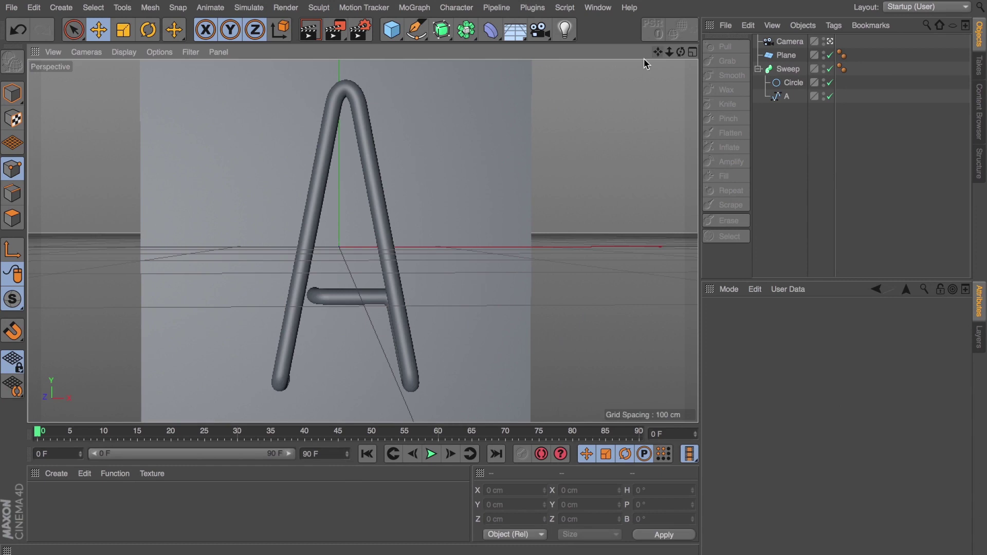
left_click(786, 55)
left_click_drag(827, 367, 828, 333)
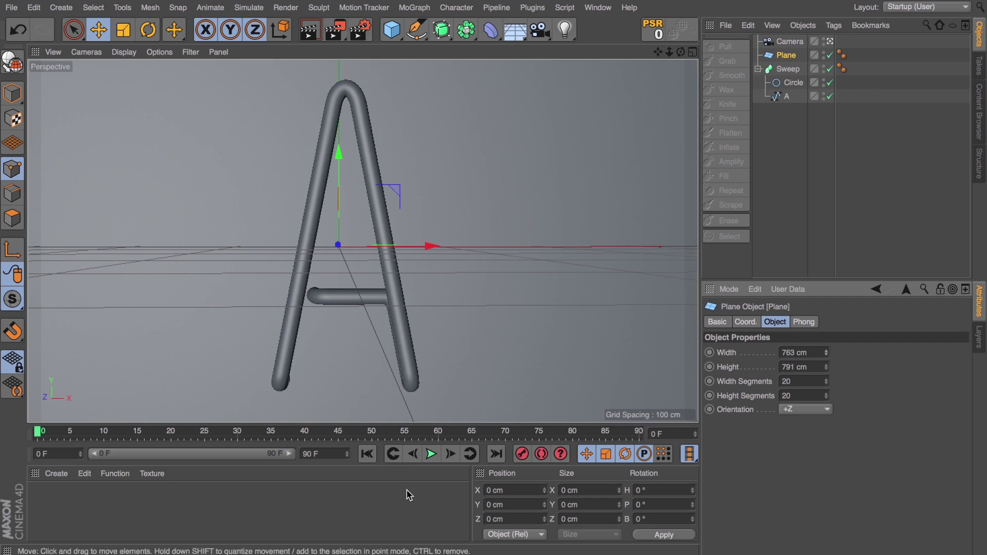
Step: Create a new material and apply it to the Sweep
double_click(218, 518)
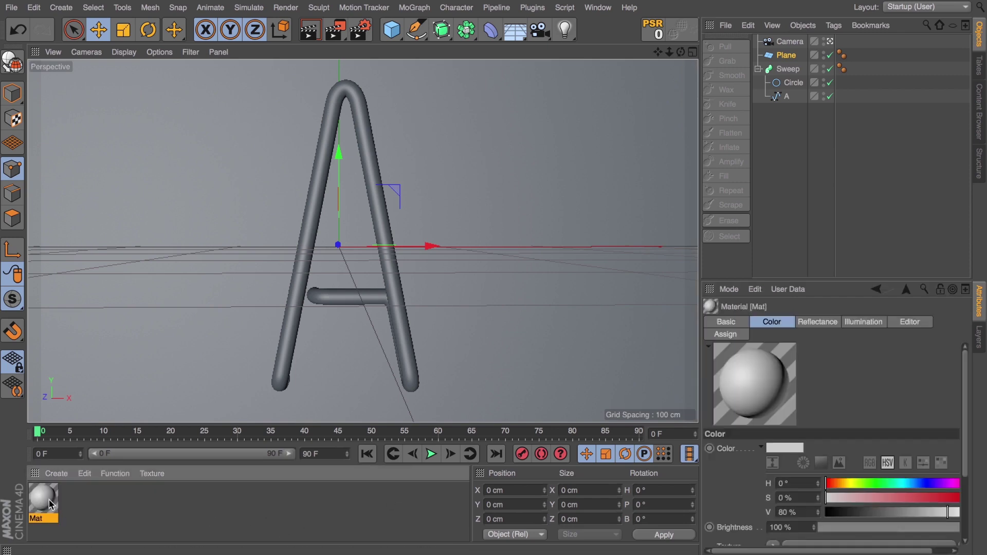
left_click_drag(773, 68, 773, 68)
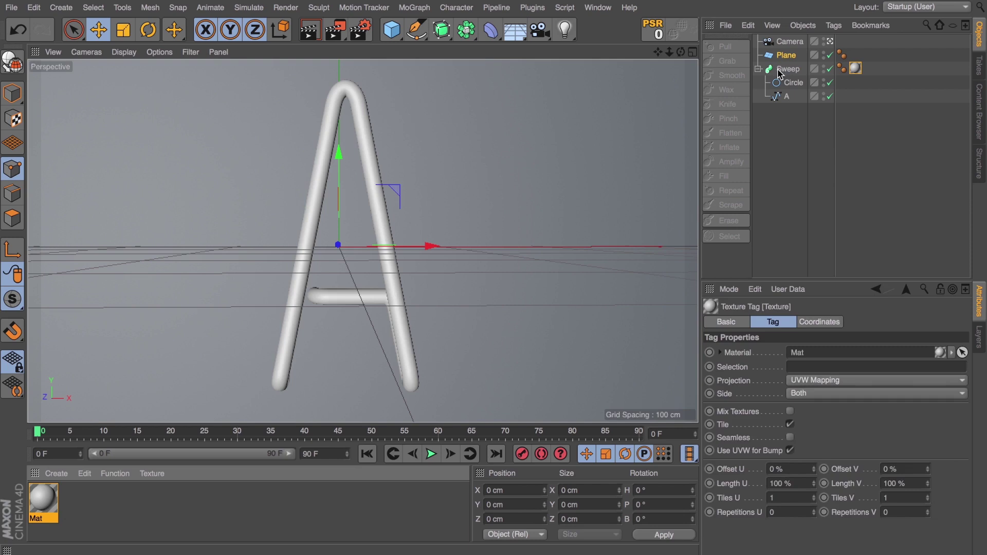
Step: Rename the Sweep object as Neon and the Plane as Wall
double_click(783, 69)
type("Neon")
key("Return")
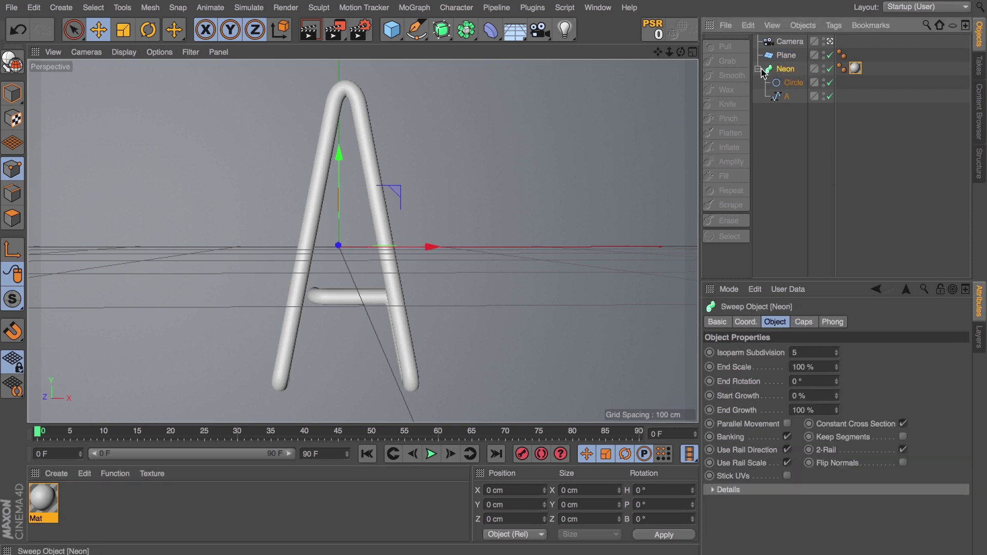
left_click(757, 69)
double_click(782, 56)
type("Wall")
key("Return")
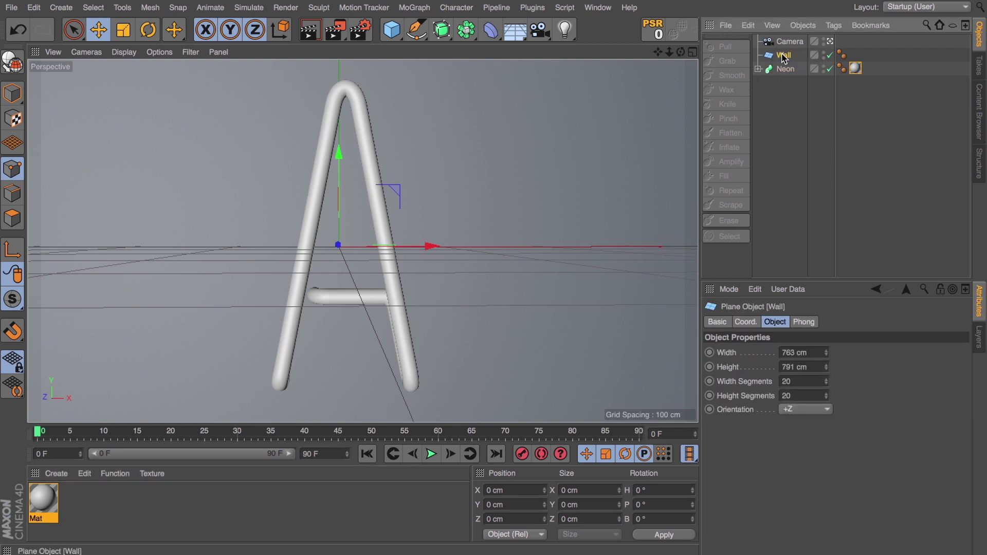
Step: Add a Beckmann reflectance layer to the material with Dielectric Fresnel and about 10 % roughness
double_click(37, 493)
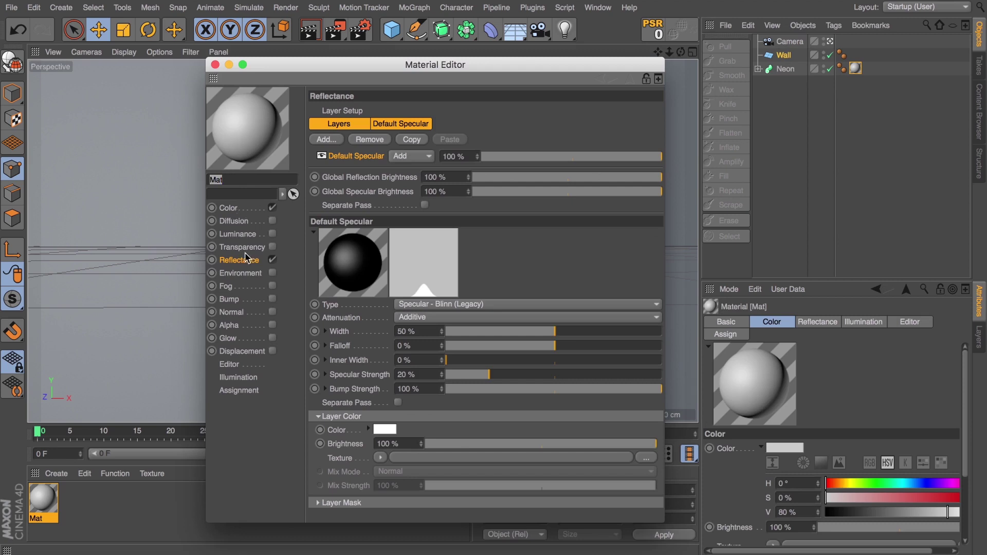
left_click(327, 140)
left_click(332, 142)
left_click(318, 504)
left_click(381, 518)
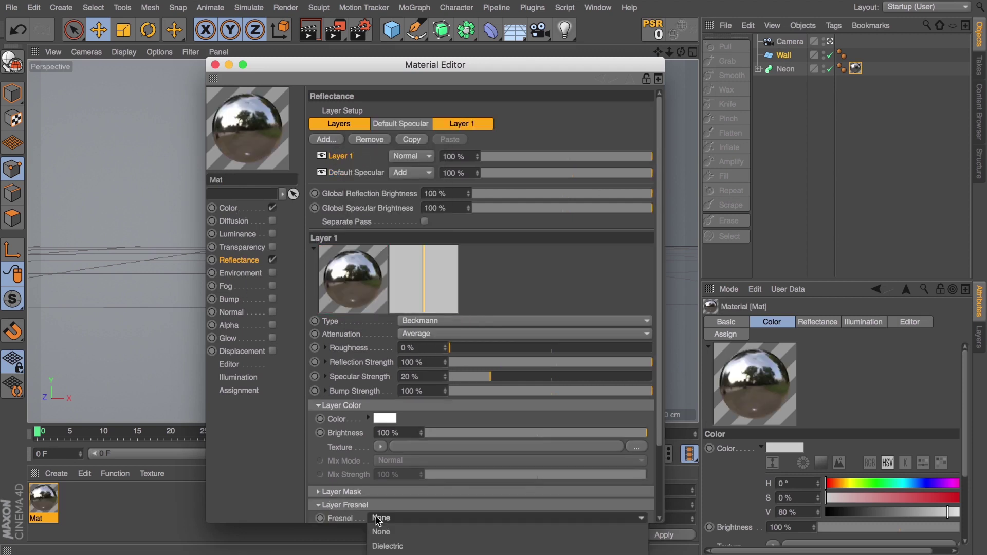
left_click(389, 545)
left_click_drag(452, 348, 464, 350)
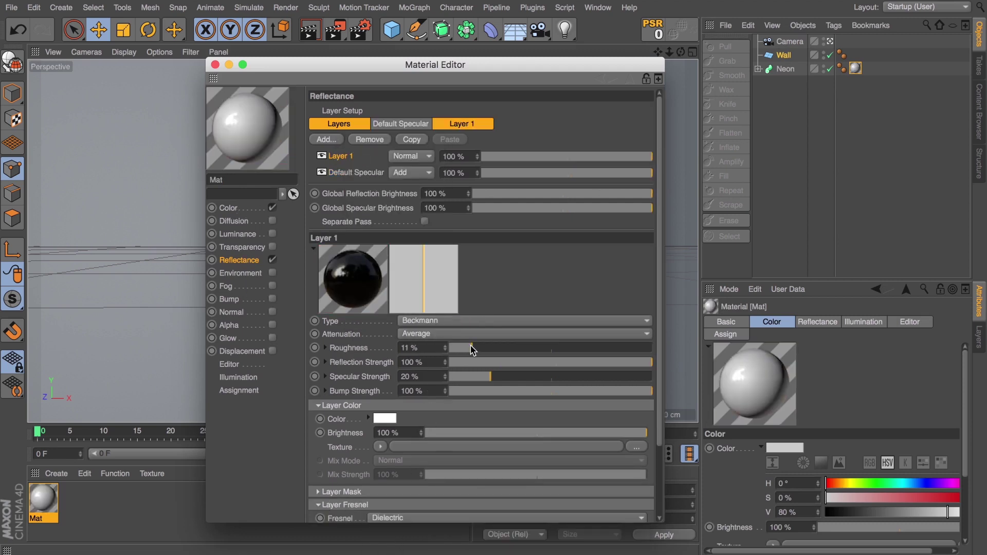
Step: Set the material's colour to a dark green with H 142°, S 66 % and V 39 %
left_click(226, 208)
mouse_move(553, 144)
left_mouse_down()
mouse_move(492, 145)
mouse_move(521, 147)
left_mouse_up()
left_click(582, 160)
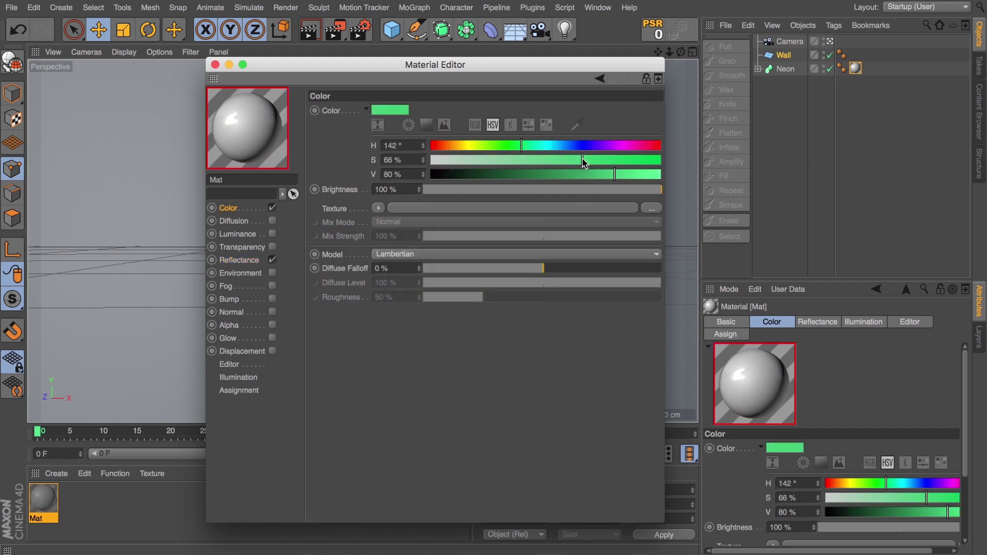
left_click(521, 175)
left_click(229, 66)
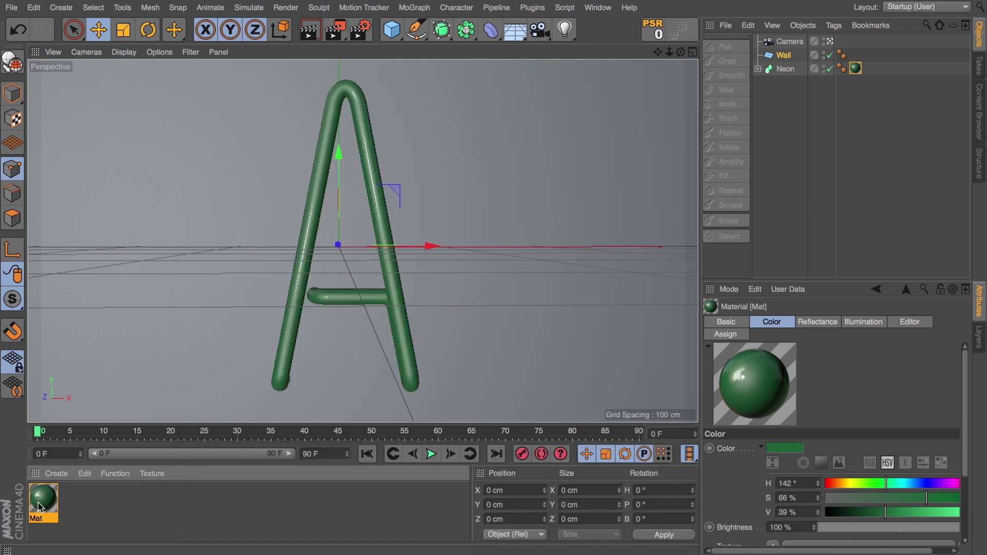
Step: Apply to the wall a duplicate of the green material that has reflectance Layer 1 turned off
key("super+v")
double_click(39, 505)
left_click(236, 262)
left_click(324, 155)
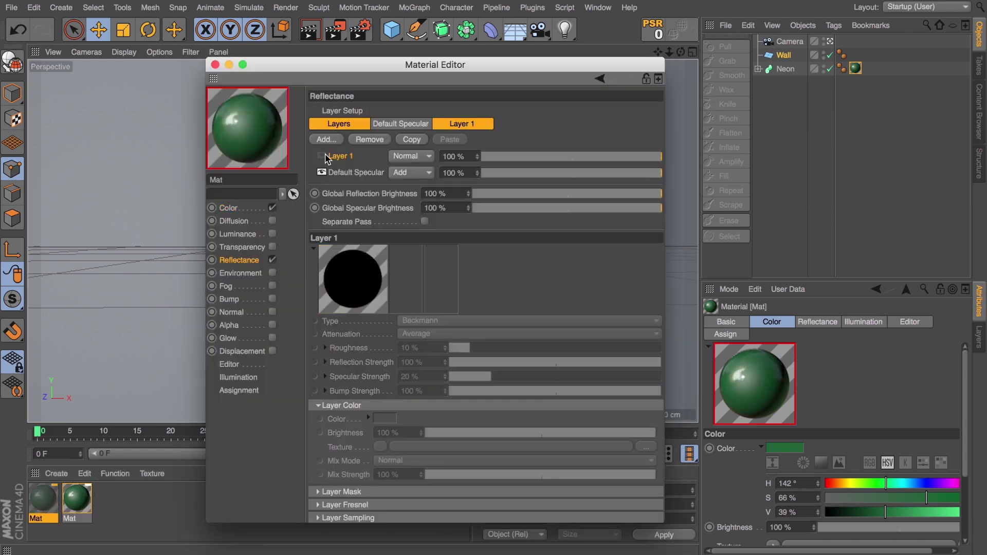
left_click(224, 66)
left_click_drag(49, 500, 236, 214)
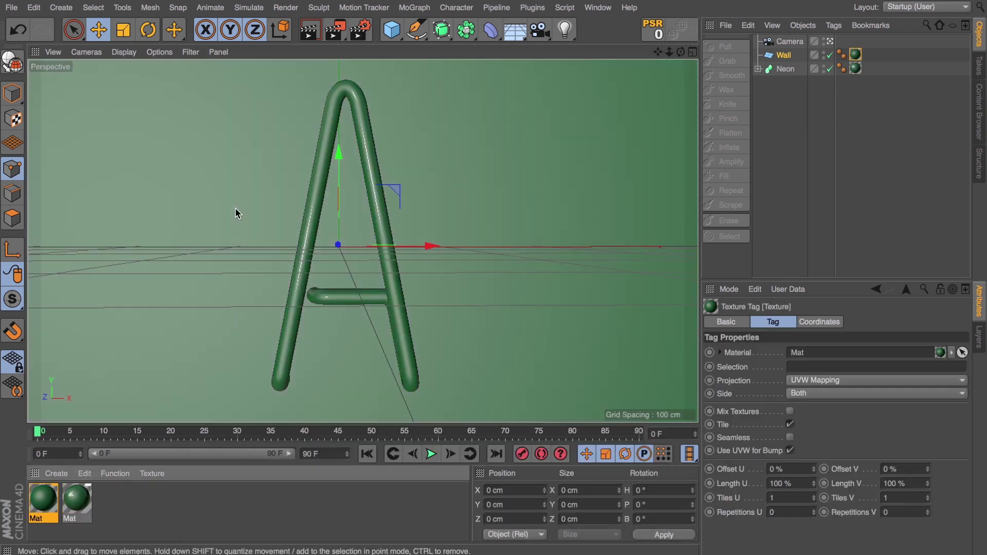
left_click(768, 77)
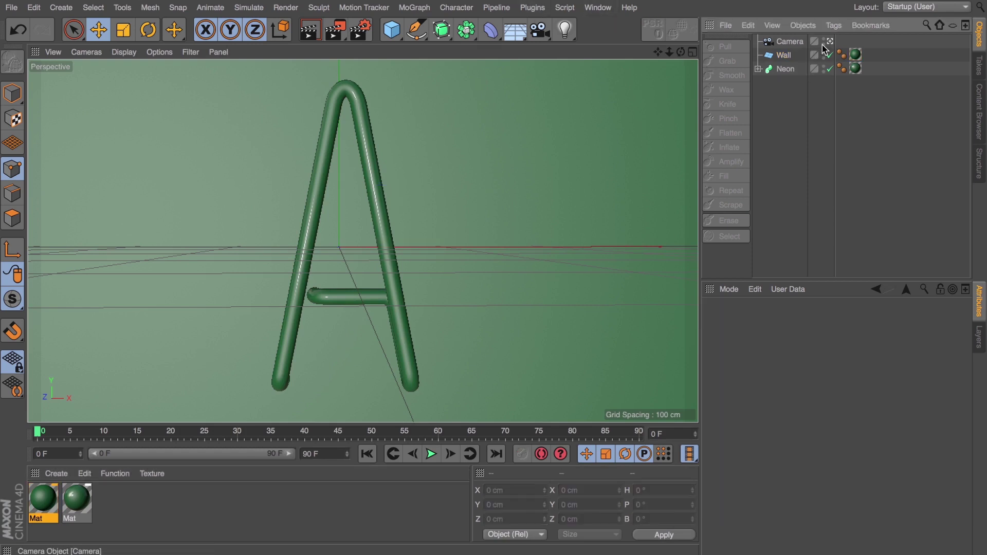
Step: Add a Tube primitive and set its orientation to +Z
left_click_drag(392, 30, 410, 48)
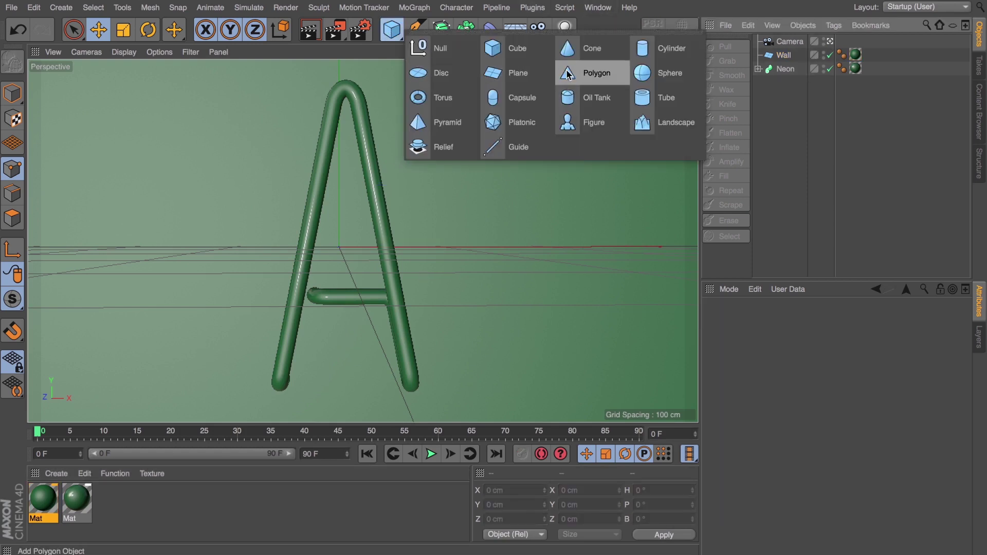
left_click(653, 97)
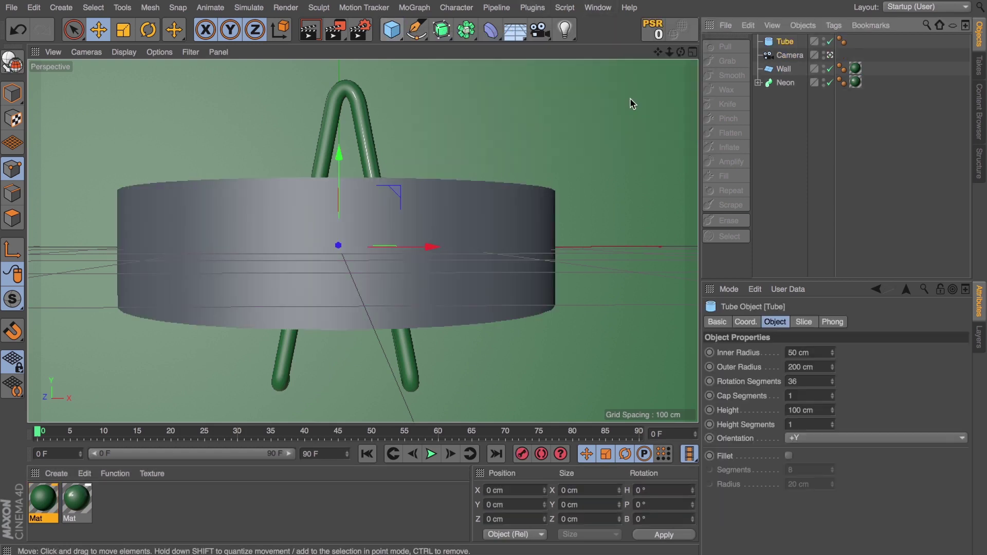
left_click(868, 441)
left_click(816, 514)
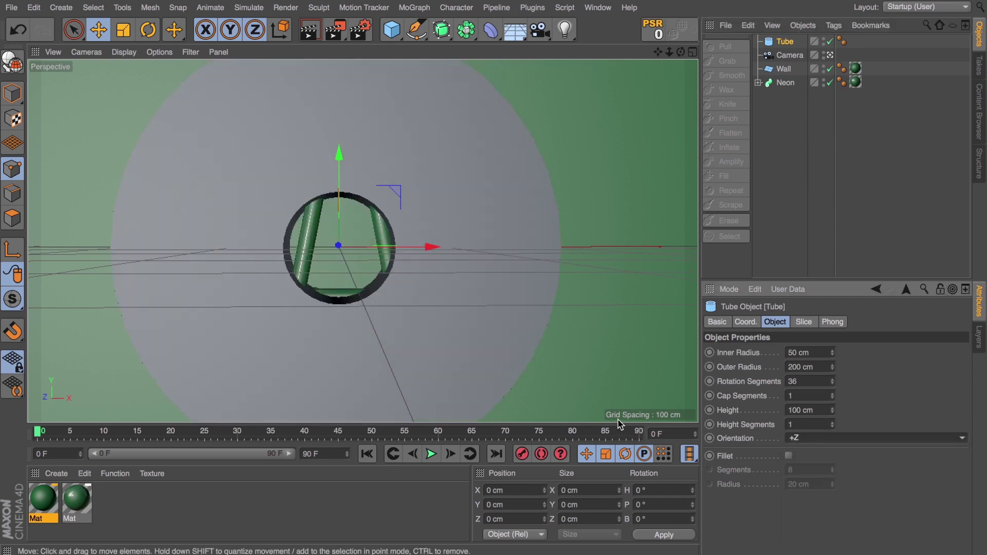
Step: Scale the tube uniformly down until it is about 9.1 cm high
key("t")
left_click_drag(549, 197, 339, 234)
left_click_drag(526, 178, 660, 78)
key("super+z")
key("super+z")
left_click_drag(607, 153, 253, 412)
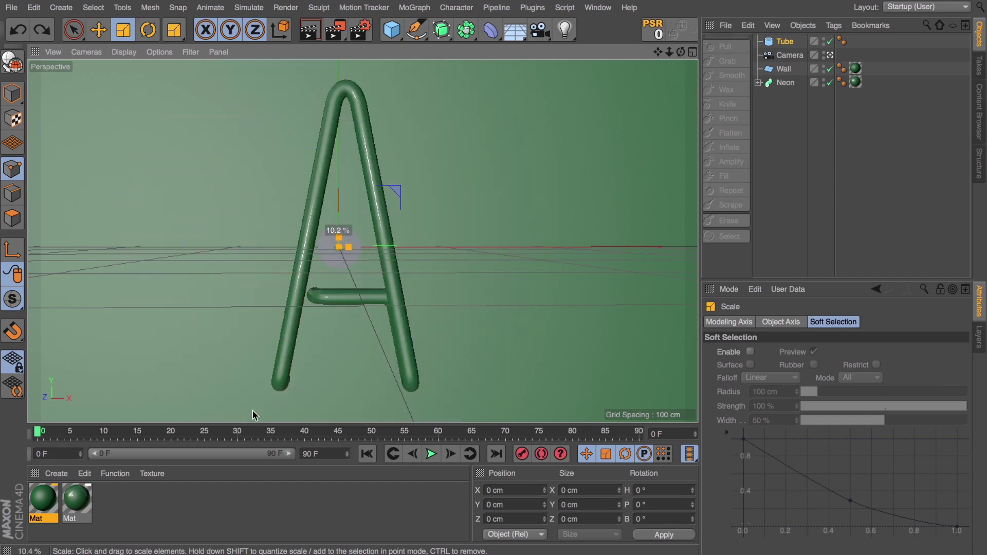
Step: In the front view, move the tube onto the left end of the letter's crossbar and centre it there
left_click(692, 51)
key("s")
scroll(519, 324, "down", 10)
key("e")
left_click_drag(520, 292, 521, 329)
left_click_drag(543, 366, 500, 362)
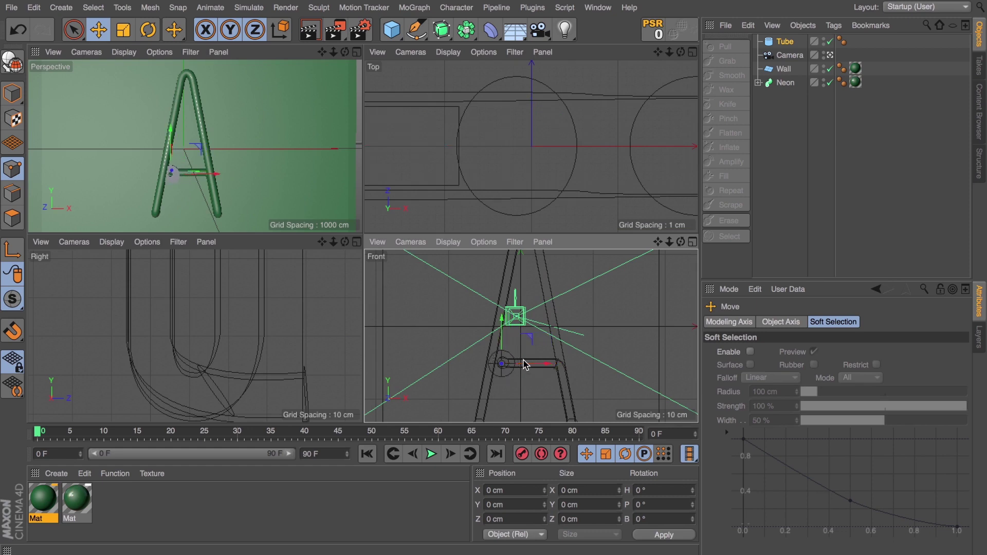
key("s")
left_click_drag(553, 334, 536, 301)
left_click_drag(574, 332, 575, 332)
left_click_drag(540, 295, 540, 298)
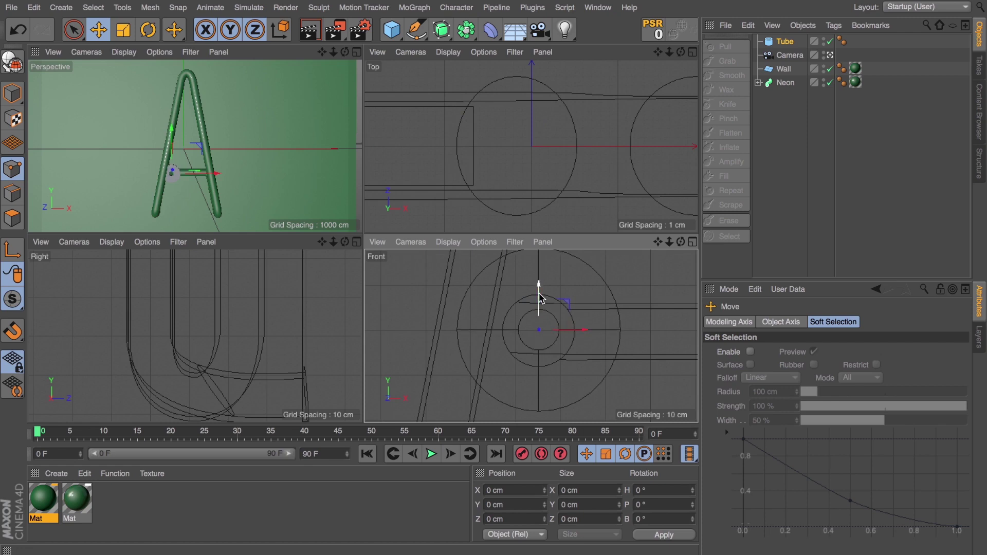
Step: Set the tube's outer radius to 9.2 cm and its inner radius to 6.55 cm
left_click(790, 43)
mouse_move(832, 367)
left_mouse_down()
mouse_move(807, 366)
mouse_move(832, 348)
left_mouse_up()
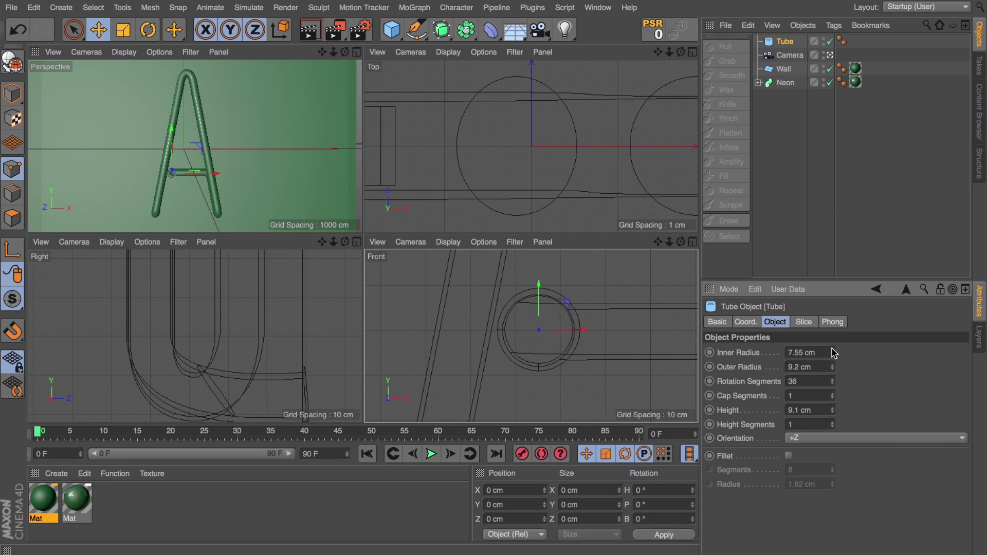
left_click(833, 350)
left_click(832, 354)
left_click(832, 355)
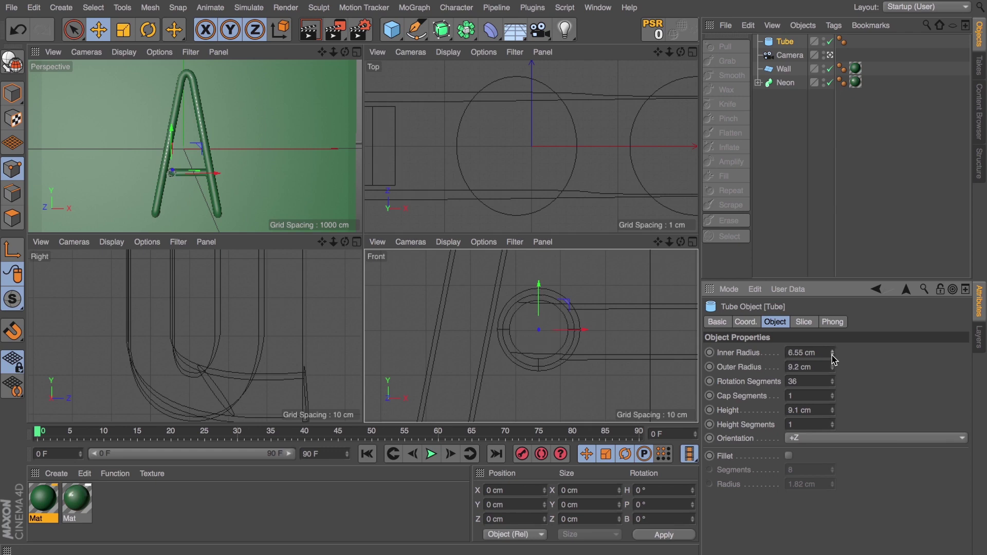
Step: Move the tube back along Z in the right view so it surrounds the crossbar's rear pipe end
left_click_drag(540, 287, 540, 286)
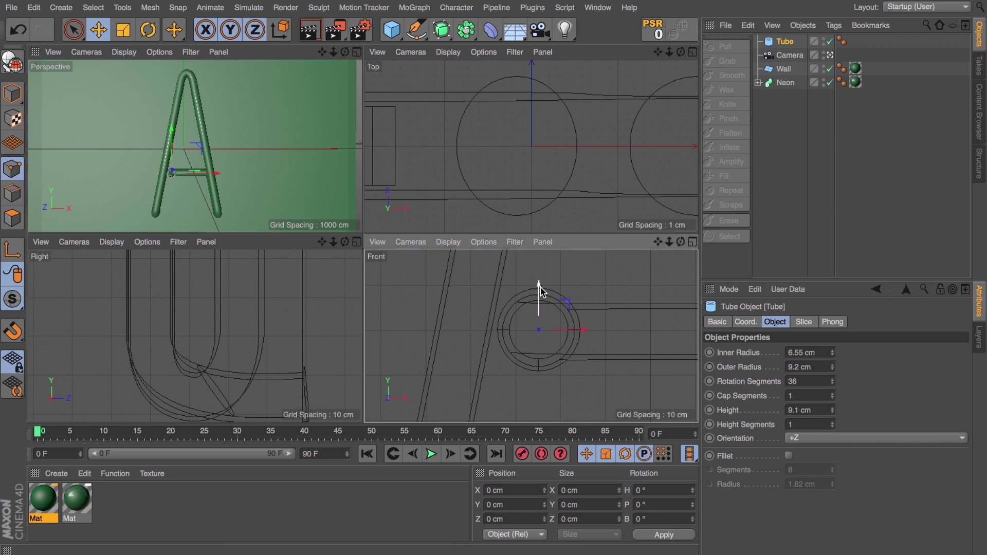
key("s")
scroll(266, 314, "down", 10)
scroll(267, 314, "up", 4)
left_click_drag(269, 317, 354, 322)
scroll(319, 319, "up", 4)
Step: Give the tube a fillet with a 0.2 cm radius and shift it slightly forward along Z
left_click(789, 456)
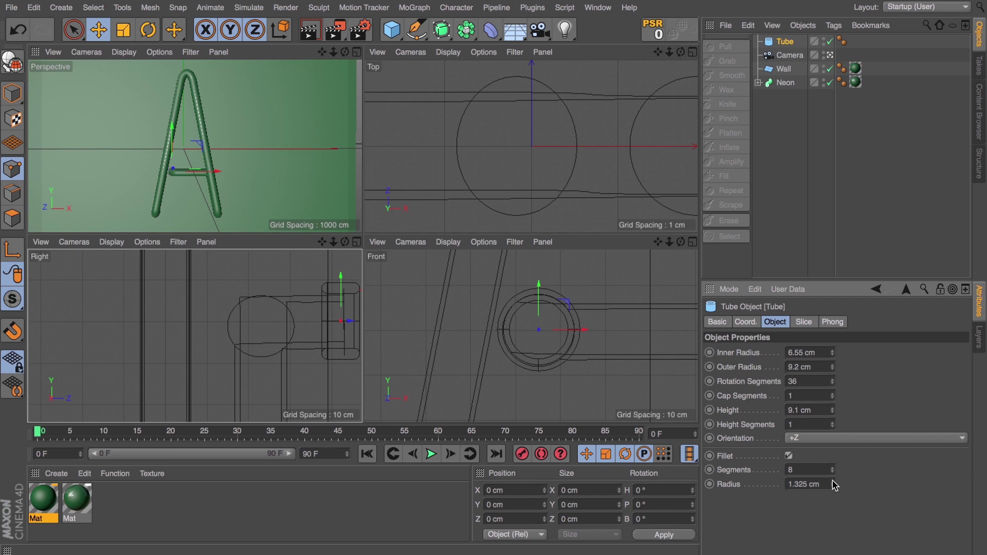
type("0.2")
key("Return")
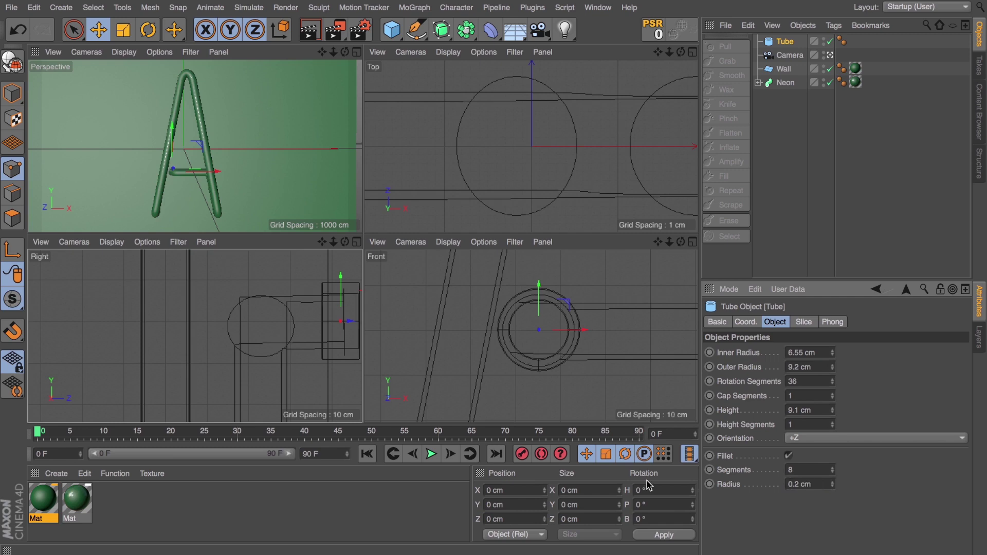
left_click_drag(349, 321, 342, 322)
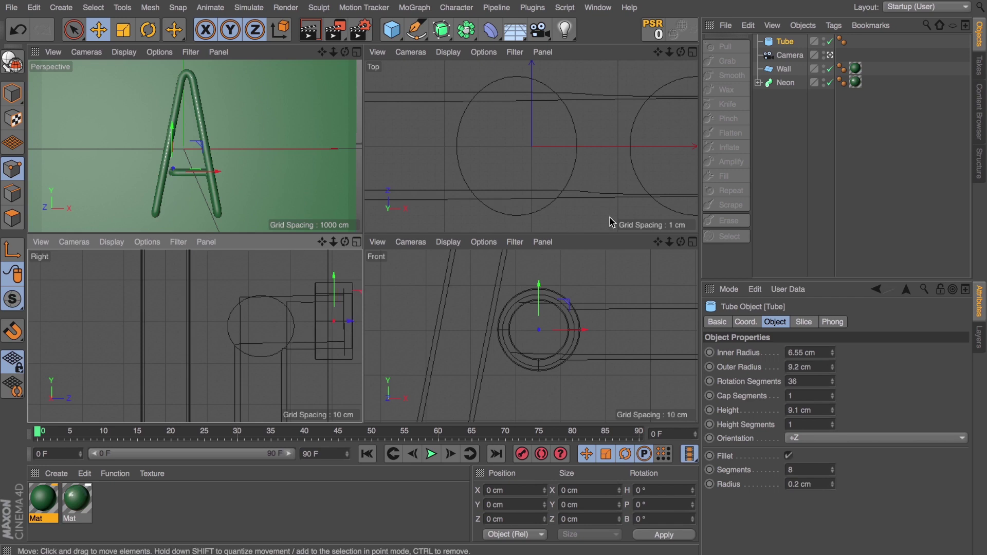
Step: Duplicate the tube slightly further back along Z and set the copy's outer radius to 12.2 cm
key("ctrl+c")
key("ctrl+v")
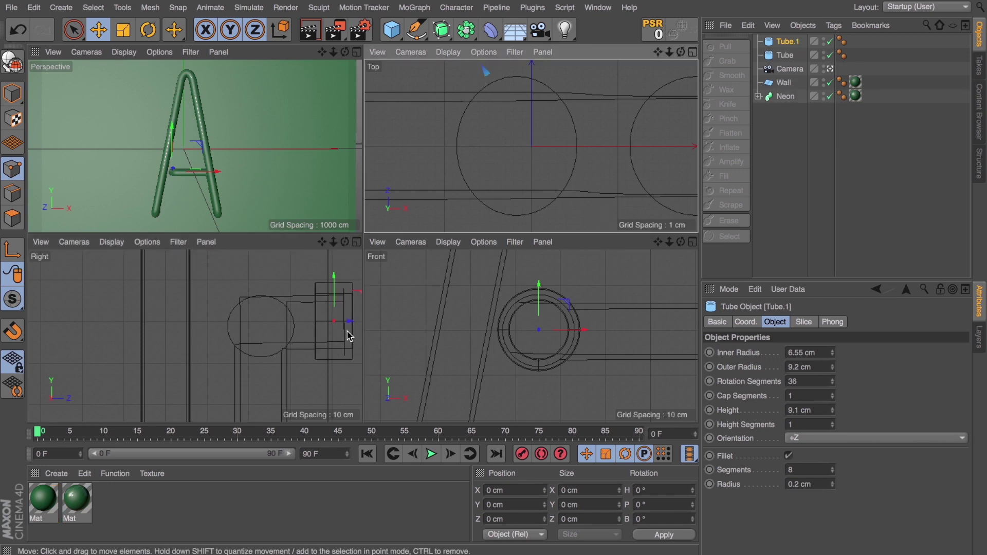
left_click_drag(347, 322, 359, 326)
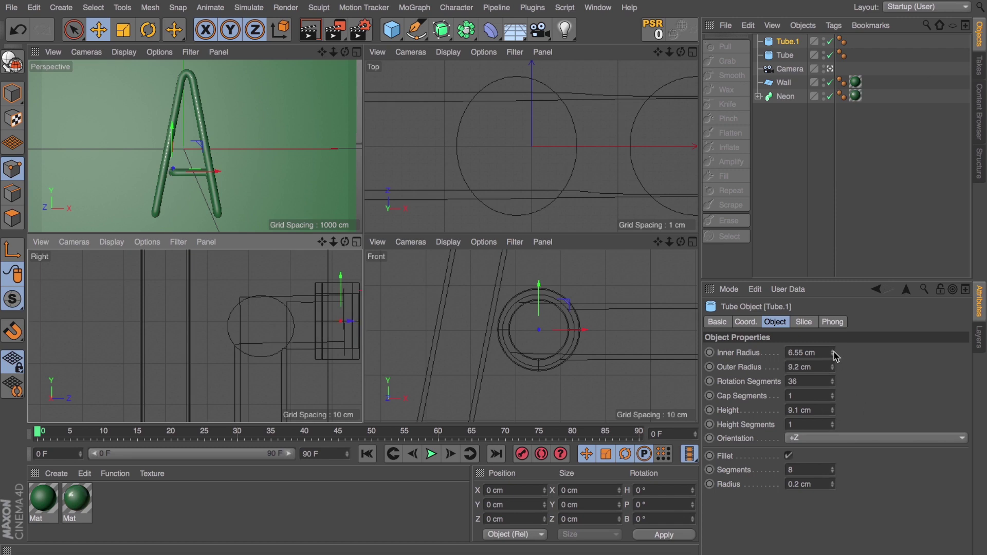
left_click_drag(833, 369, 833, 370)
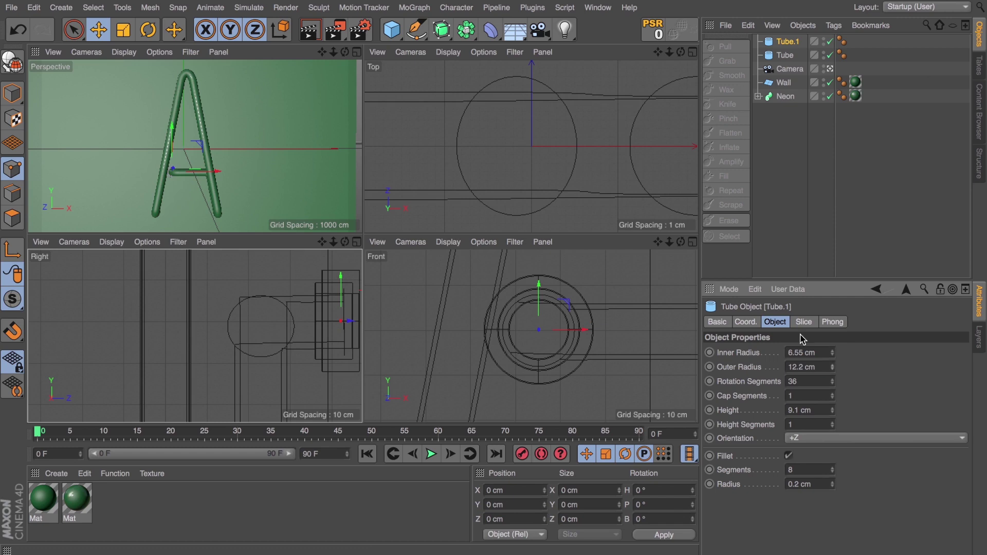
Step: Select both tubes and shift them together slightly forward along Z
left_click(782, 56)
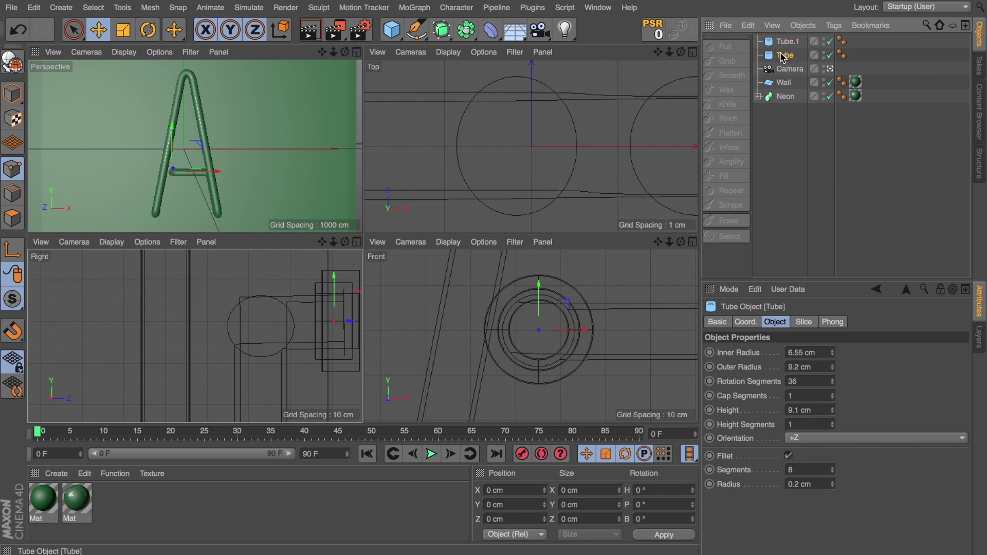
left_click(779, 44, "ctrl")
left_click_drag(347, 322, 344, 324)
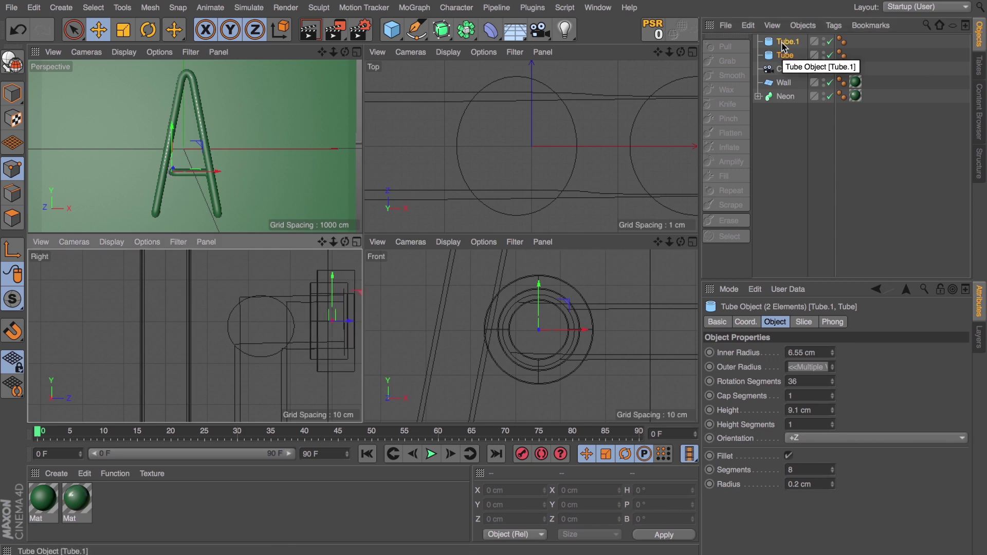
Step: Duplicate both tubes and centre the copies on the letter's left foot in the front view
key("super+c")
key("super+v")
left_click_drag(669, 242, 668, 241)
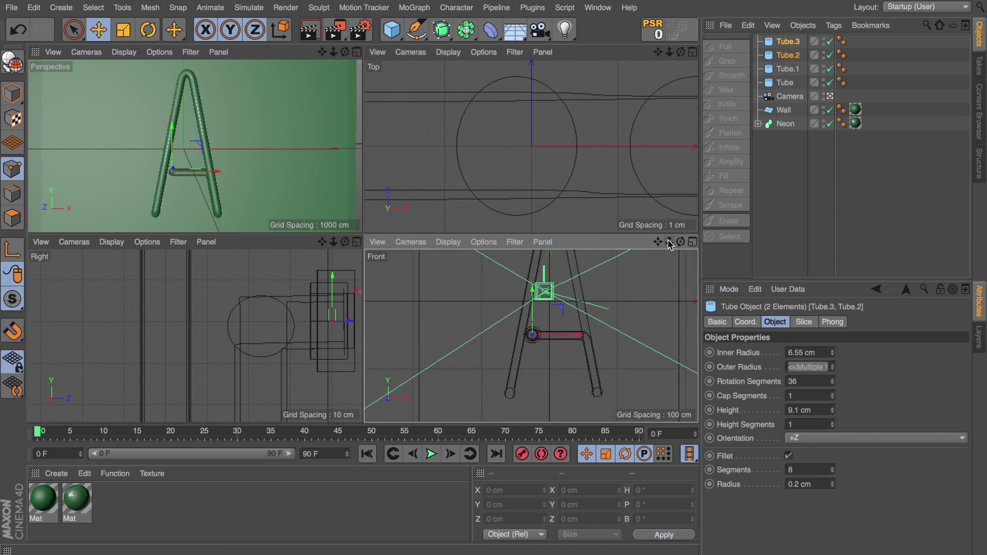
left_click_drag(514, 341, 493, 400)
key("s")
left_click_drag(564, 336, 542, 336)
left_click_drag(508, 290, 509, 294)
left_click_drag(547, 337, 550, 339)
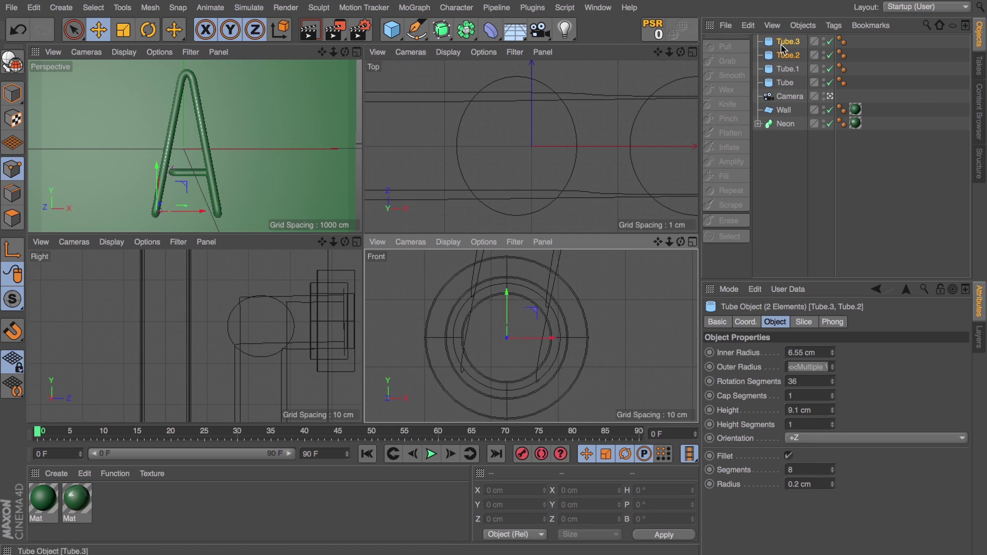
Step: Group the four tube mounts under a null and rename the null "Plugs"
left_click(356, 52)
left_click(829, 96)
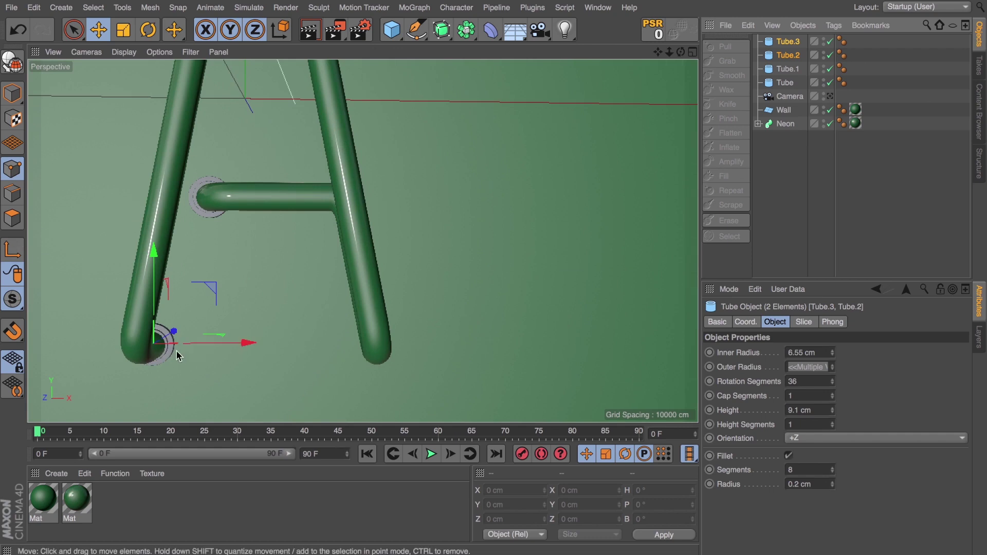
scroll(149, 347, "up", 3)
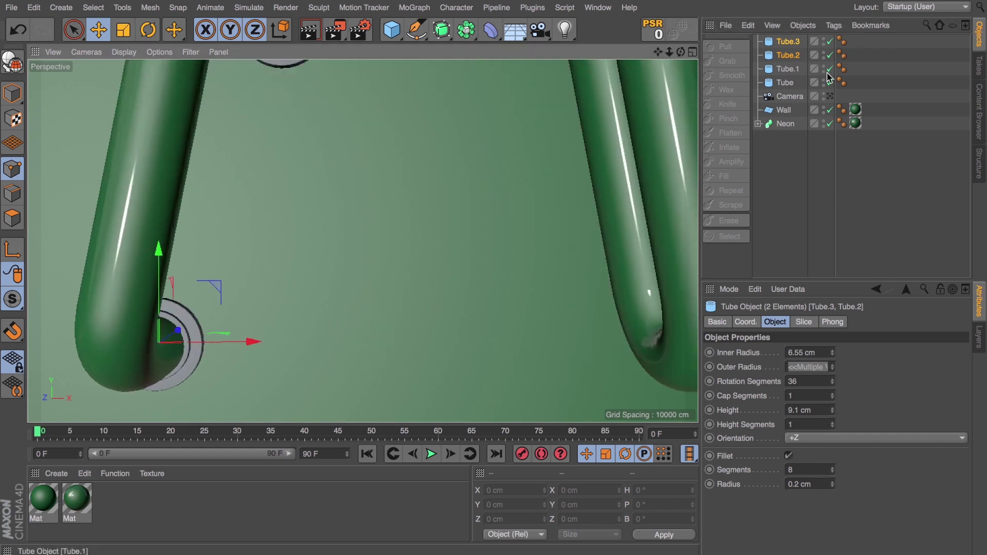
left_click(830, 96)
left_click(829, 96)
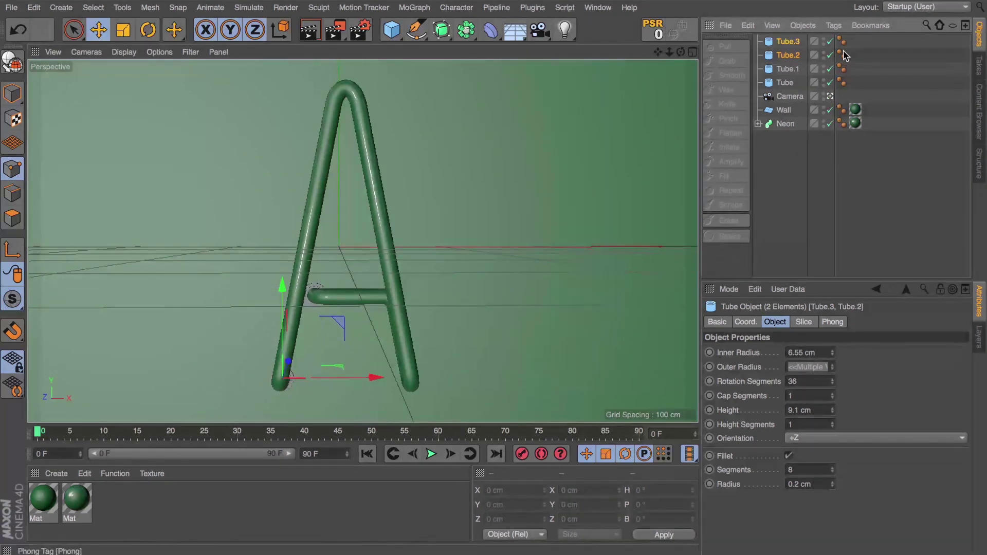
left_click(785, 83)
left_click(794, 42, "shift")
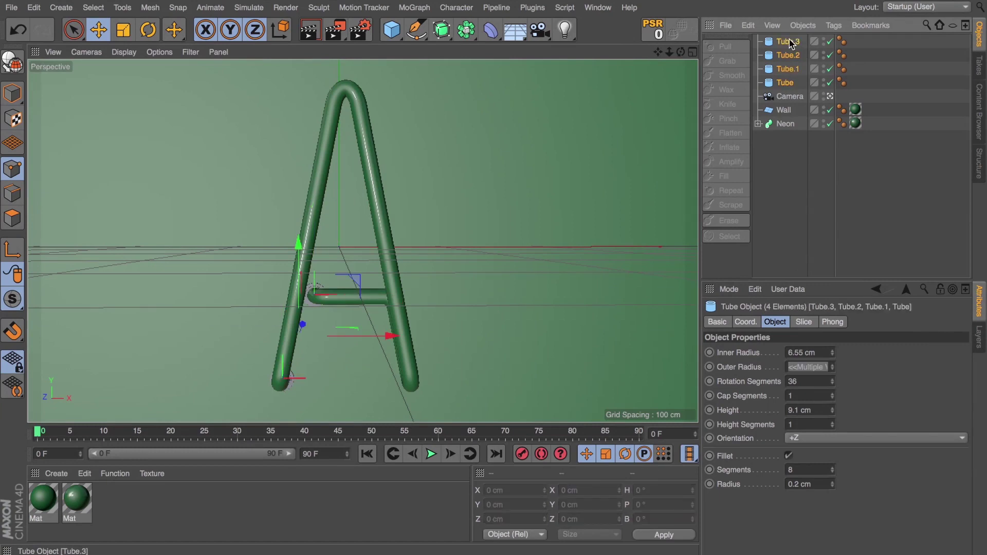
key("alt+g")
double_click(789, 43)
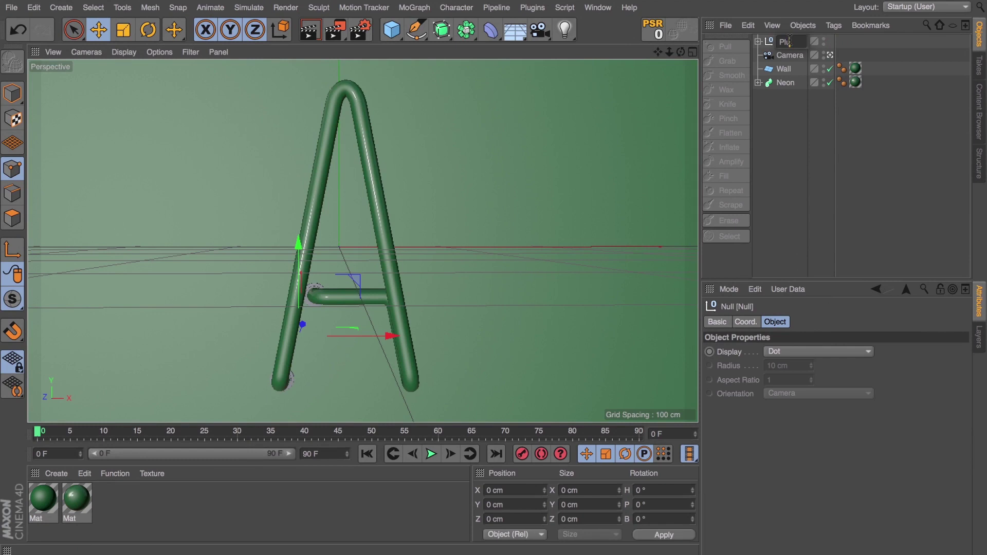
key("Return")
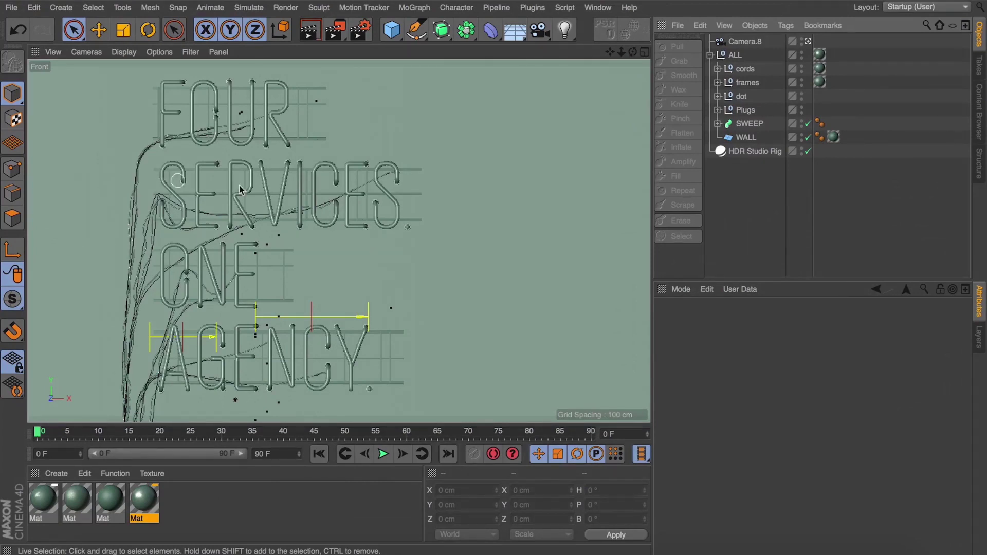
Step: In the finished FOUR SERVICES ONE AGENCY scene, examine the SWEEP object's circle profile and connected letter splines
left_click(740, 125)
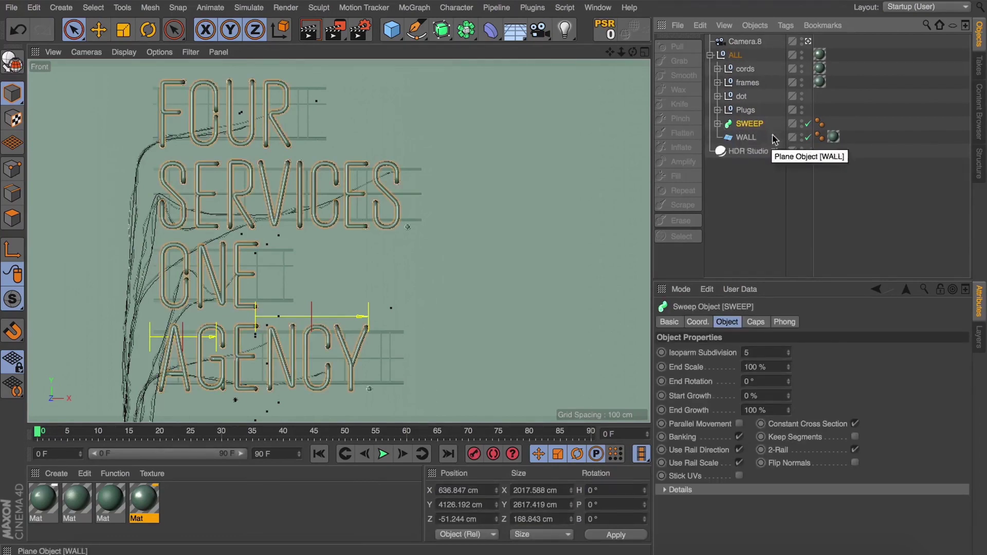
left_click(717, 125)
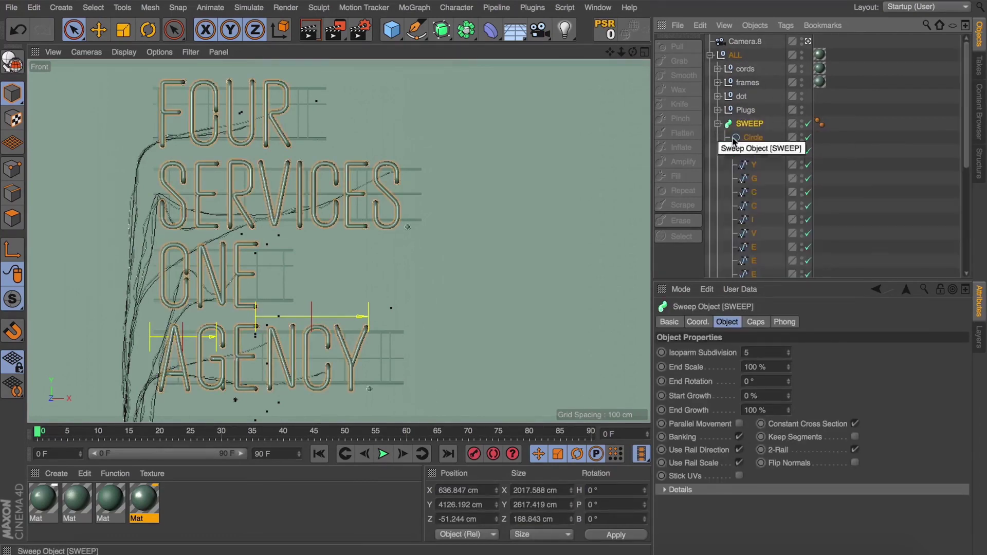
left_click(751, 138)
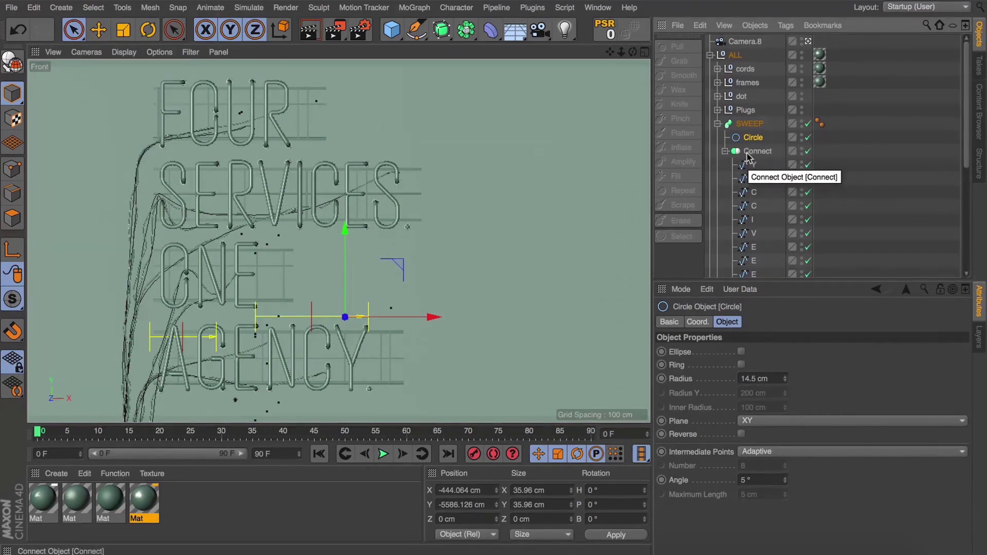
scroll(748, 177, "down", 5)
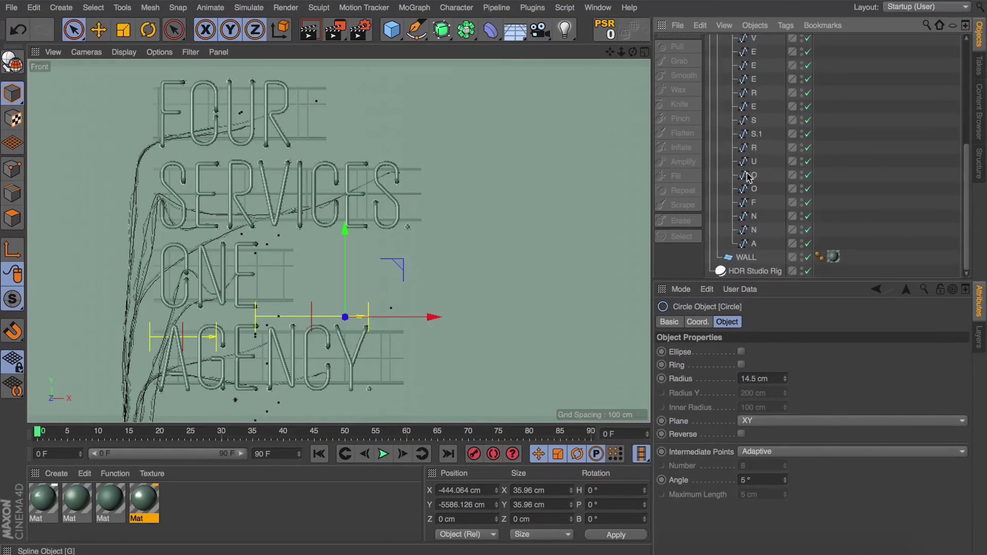
scroll(748, 177, "up", 5)
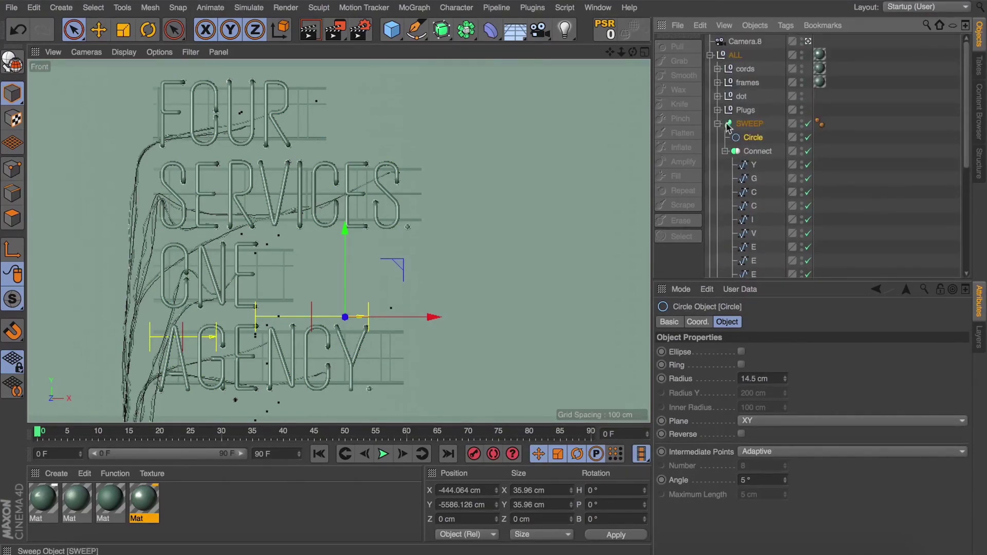
left_click(716, 124)
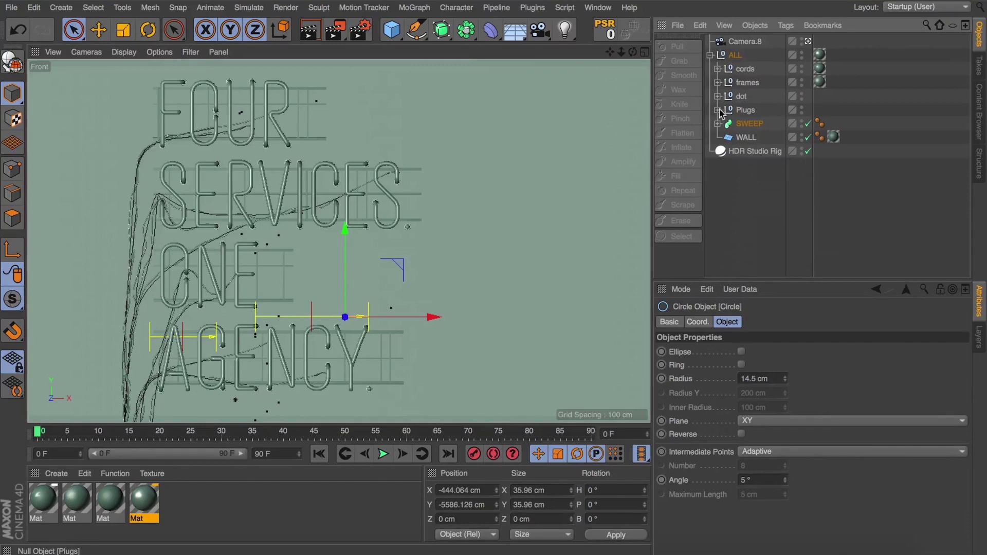
Step: Examine the tubes inside a plug group and how the plug sits around a pipe end at the wall
left_click(717, 110)
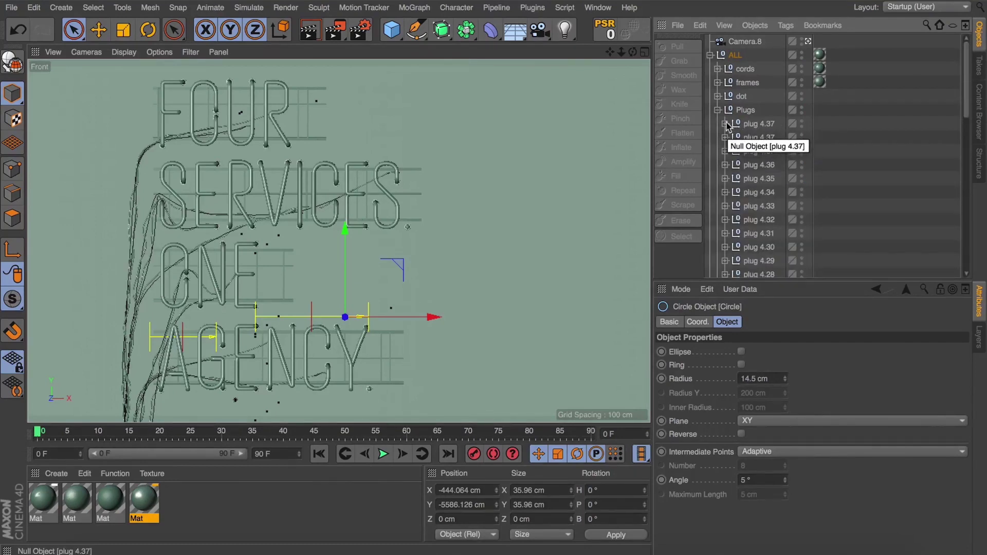
left_click(725, 123)
left_click(751, 152)
left_click(758, 137)
left_click(808, 42)
left_click(808, 43)
scroll(224, 234, "up", 8)
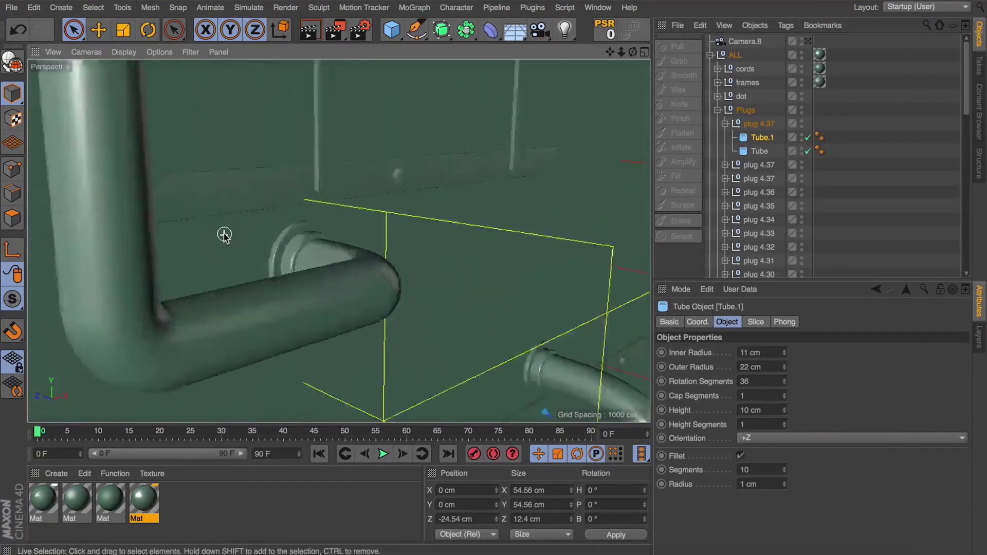
scroll(224, 234, "up", 1)
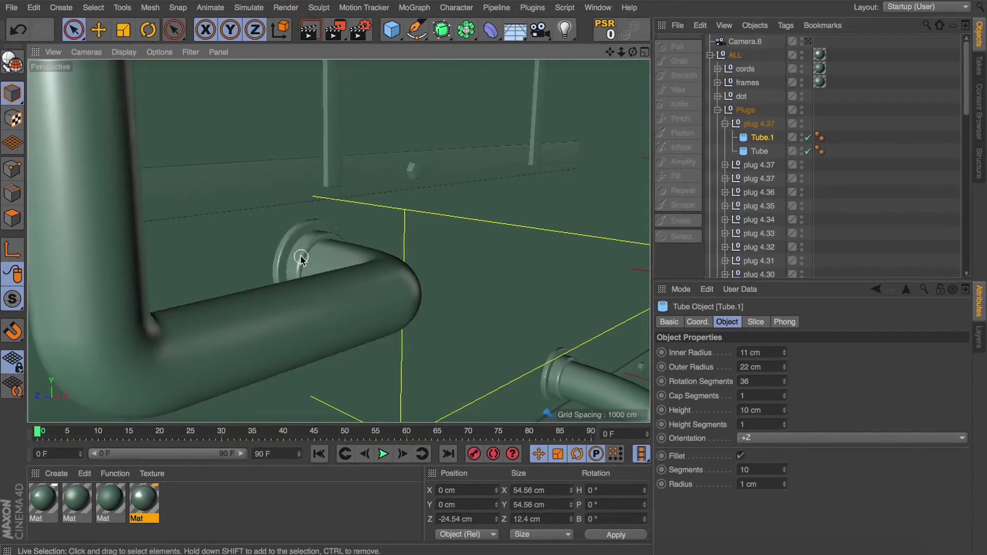
left_click(808, 41)
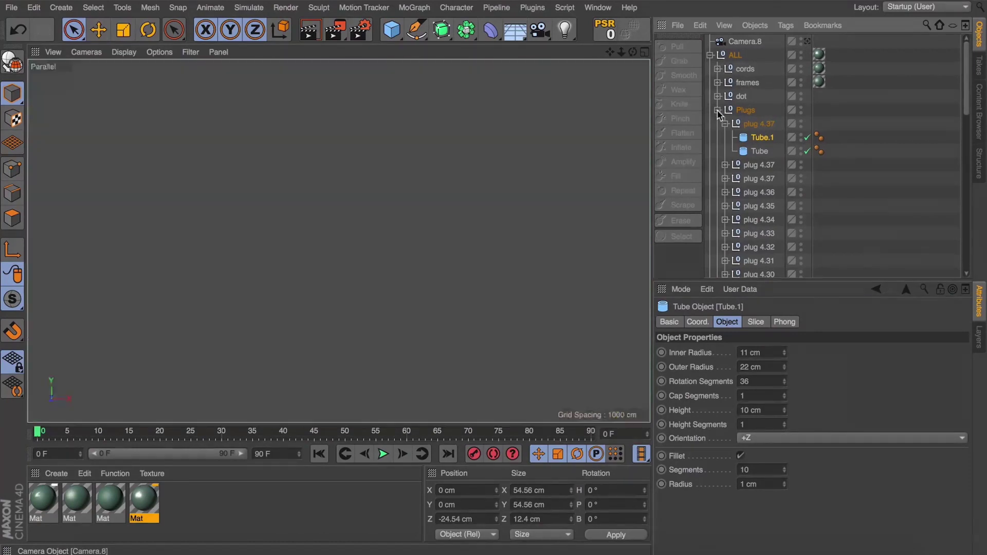
left_click(718, 110)
Step: Examine the frames group and the cubes that form the bars of Frame 1
left_click(746, 83)
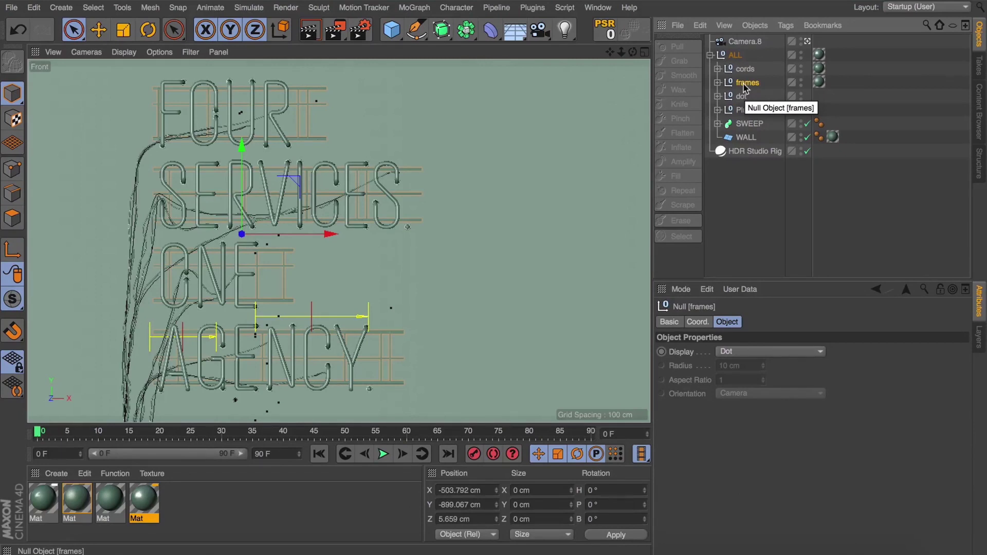
left_click(718, 82)
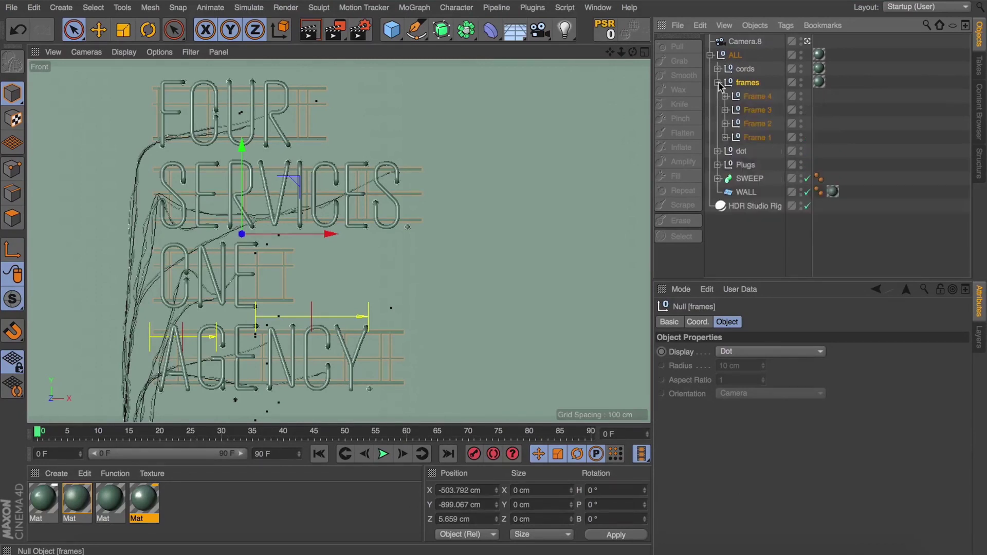
left_click(725, 137)
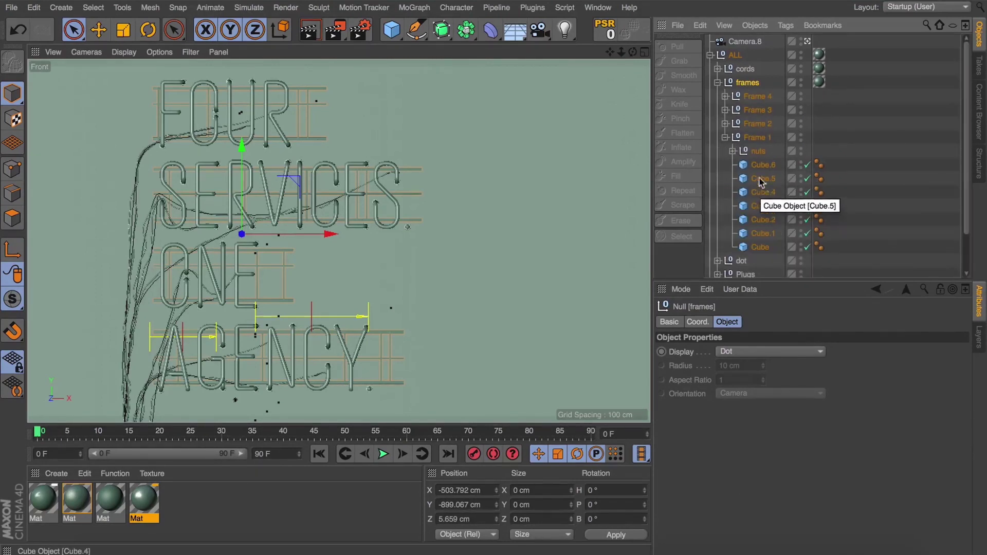
left_click(757, 138)
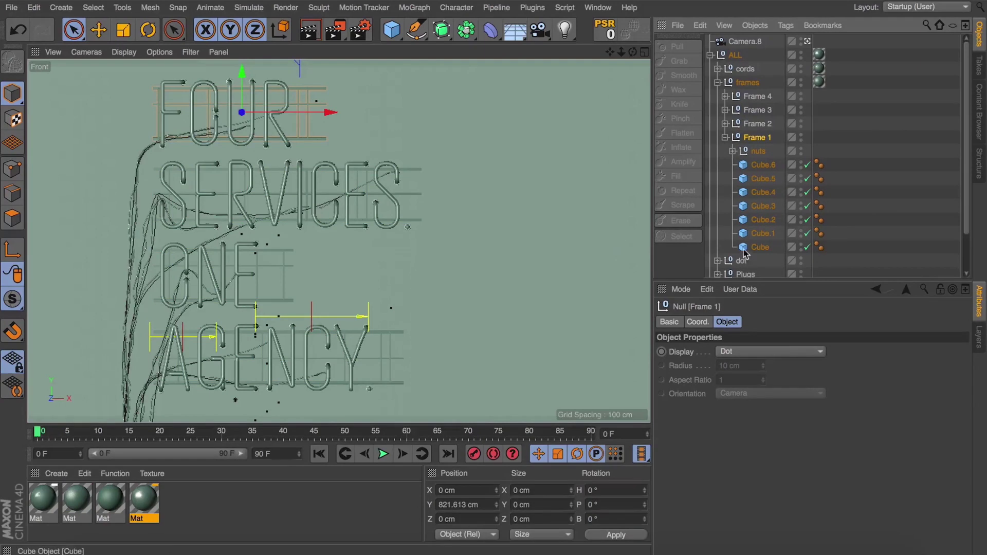
left_click(759, 247)
left_click(756, 234)
left_click(757, 218)
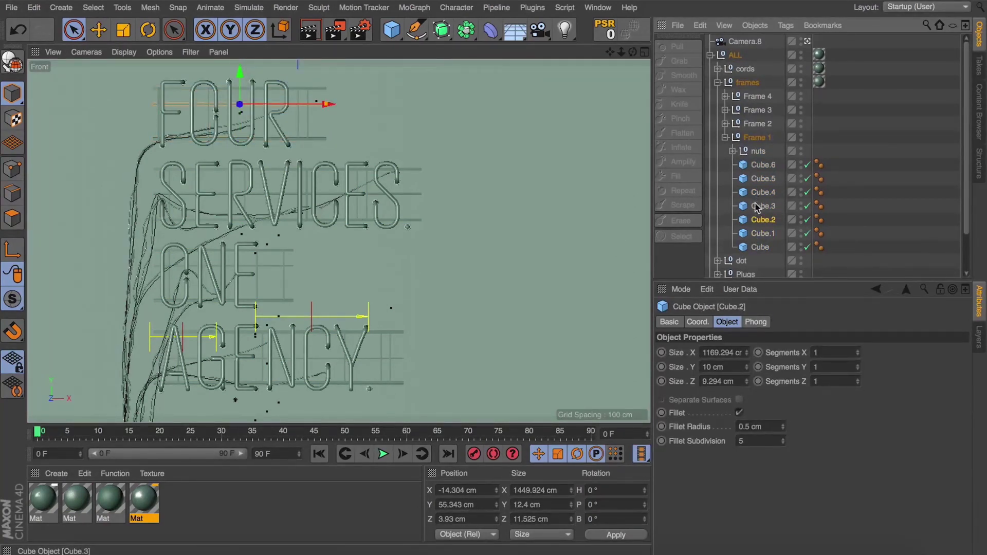
Step: Examine the cylinders in Frame 1's nuts group and one nut up close on the frame
left_click(733, 150)
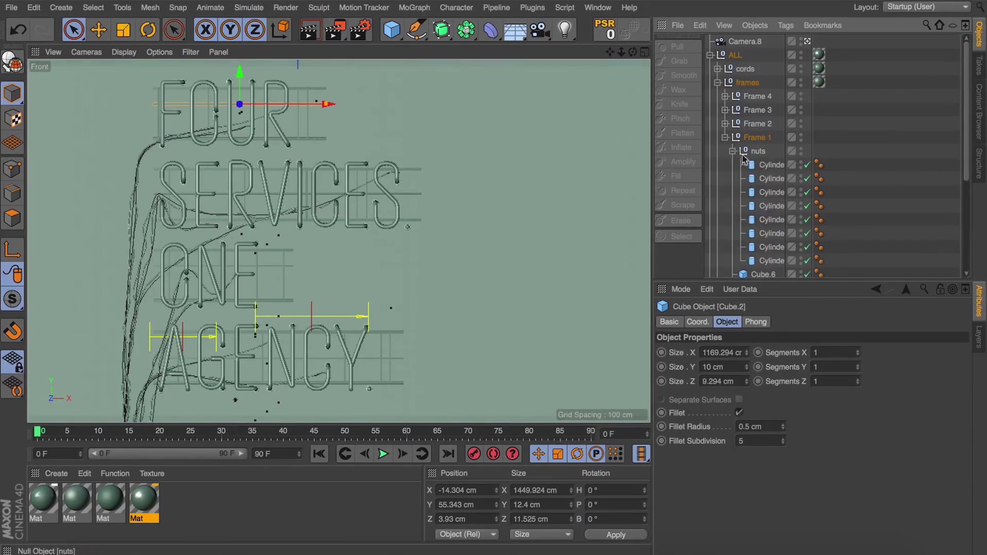
left_click(771, 165)
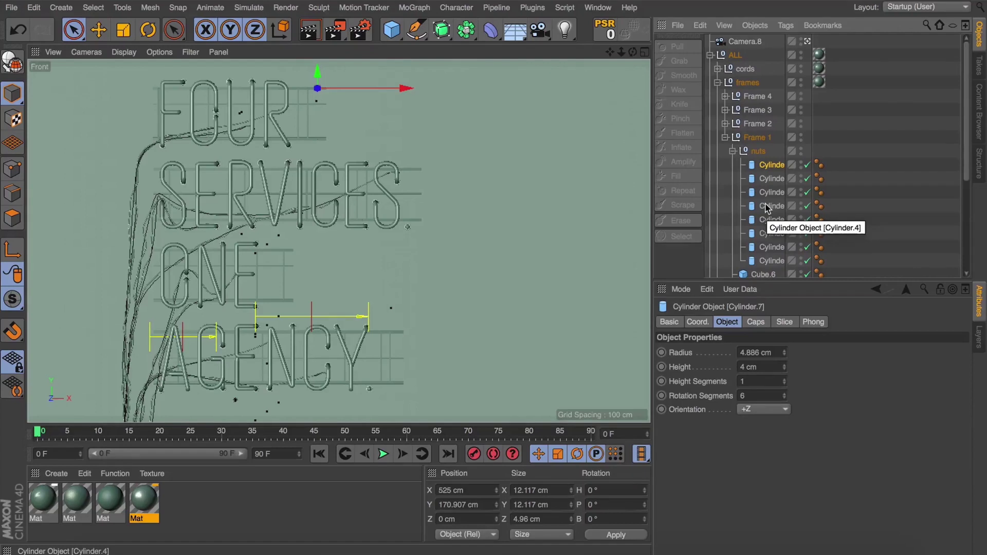
left_click(807, 43)
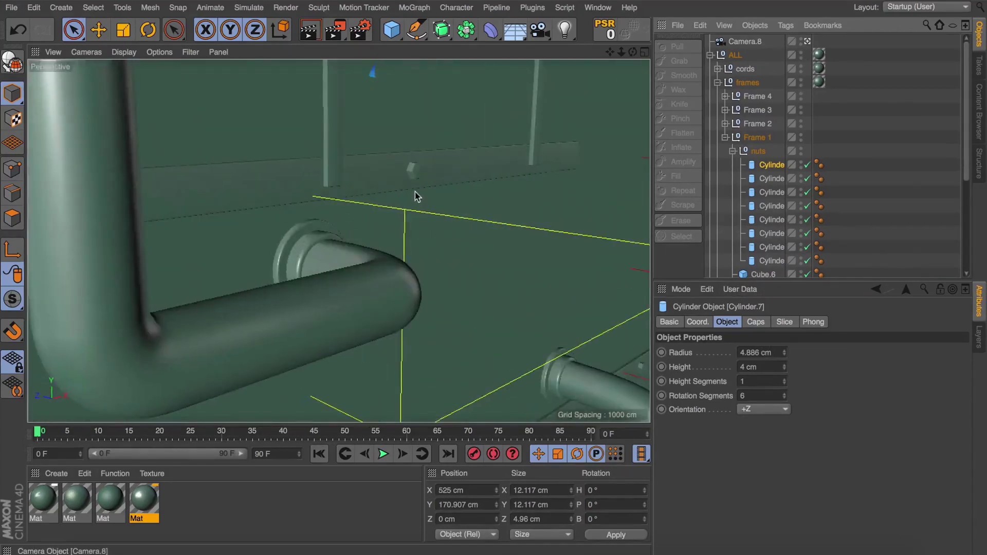
scroll(415, 196, "up", 5)
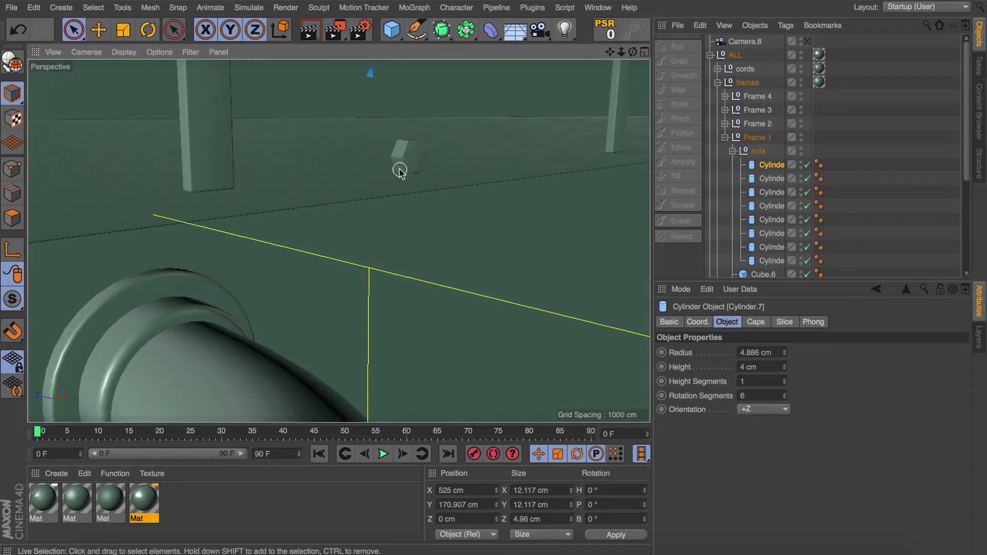
left_click(725, 138)
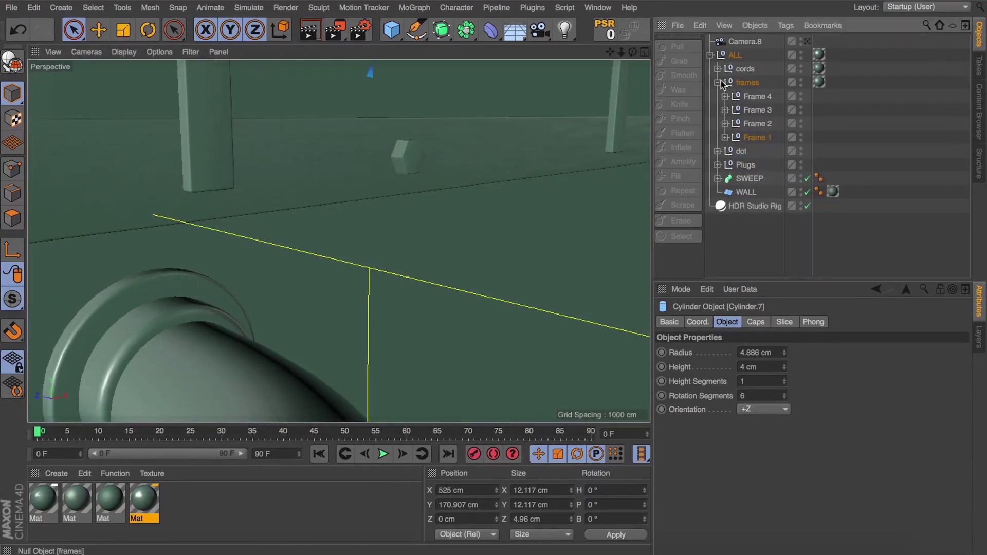
left_click(718, 82)
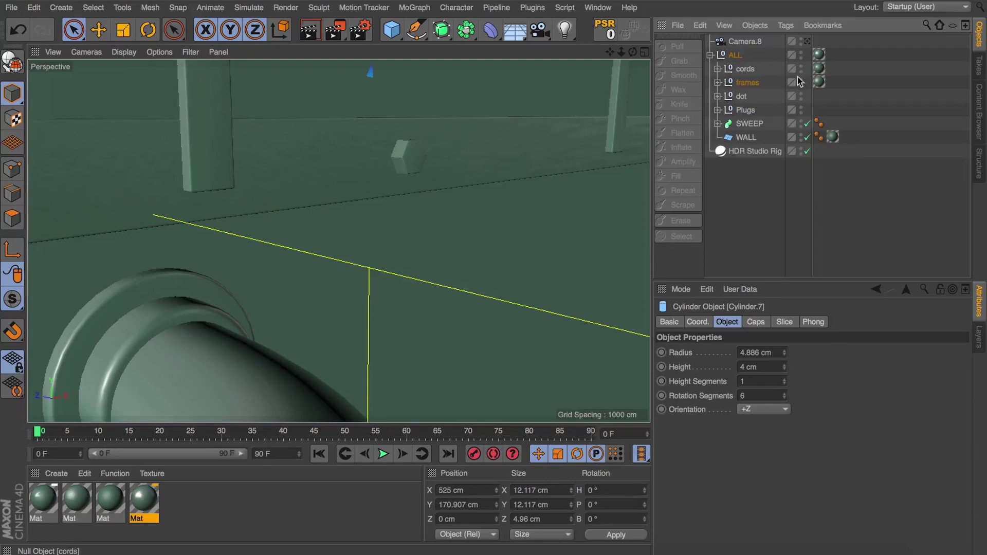
left_click(806, 42)
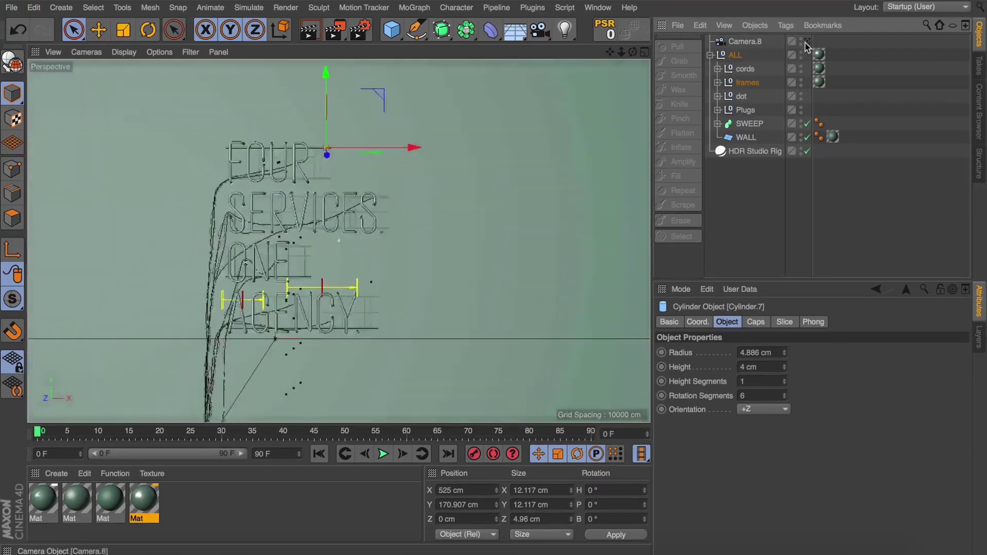
left_click(806, 41)
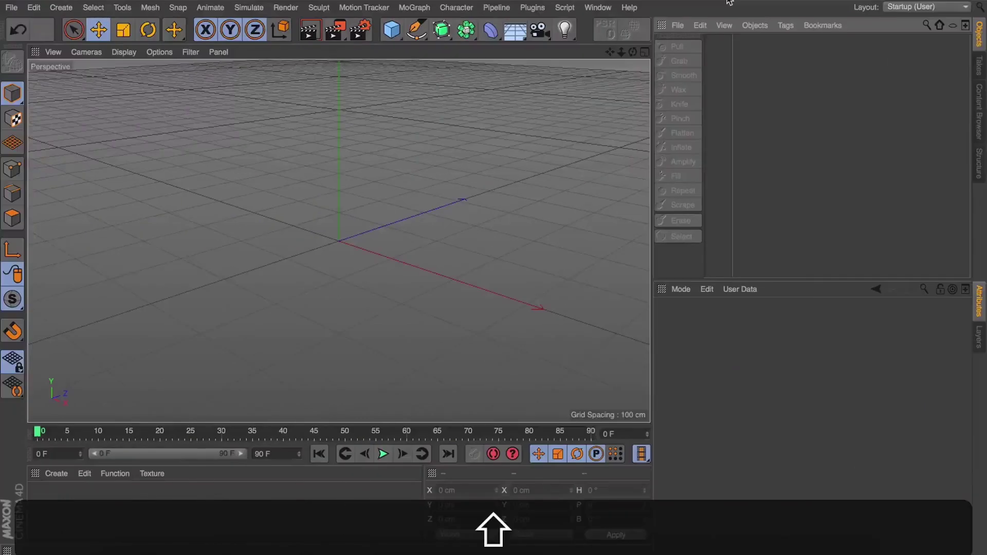
Step: Add a text spline to the empty scene and set its alignment to Middle
left_click(416, 29)
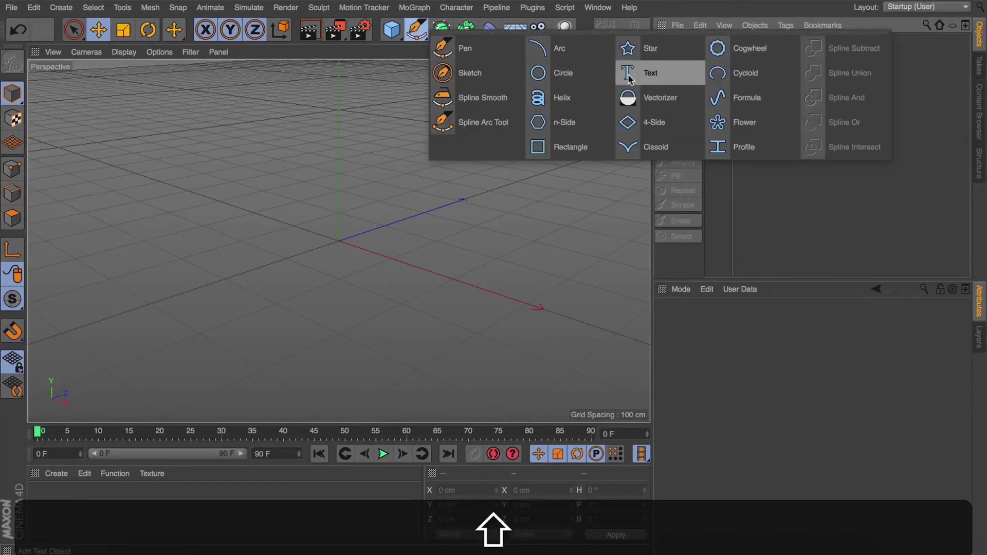
left_click(628, 76)
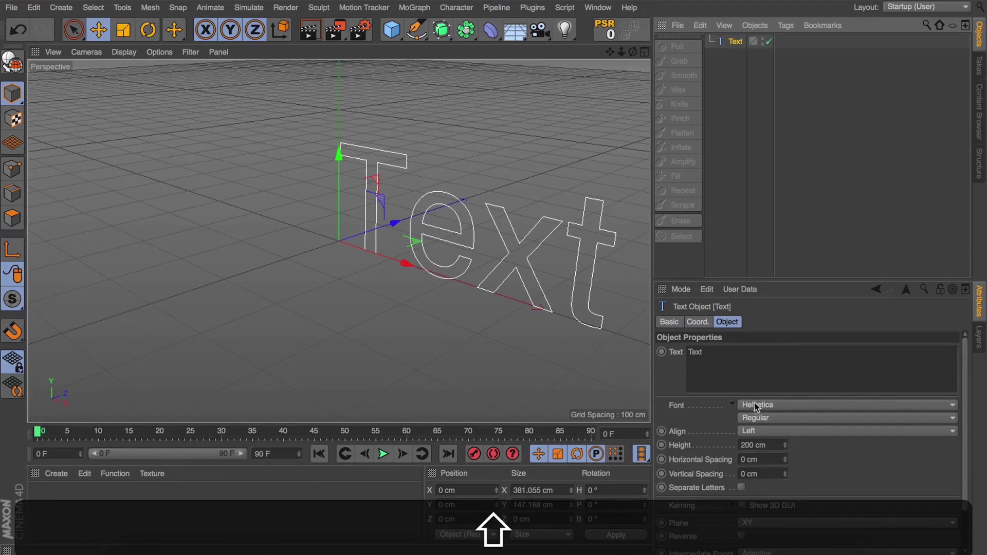
left_click(751, 432)
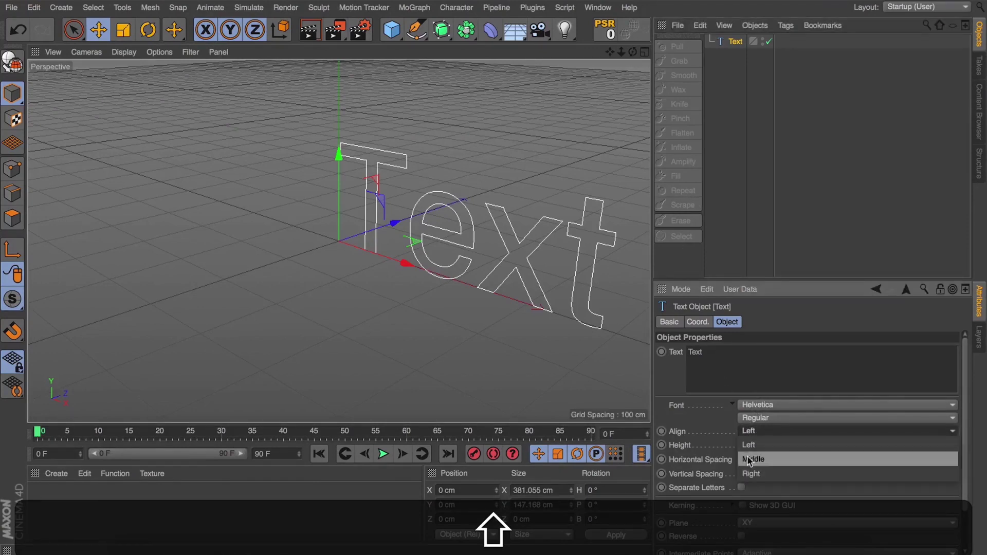
left_click(748, 456)
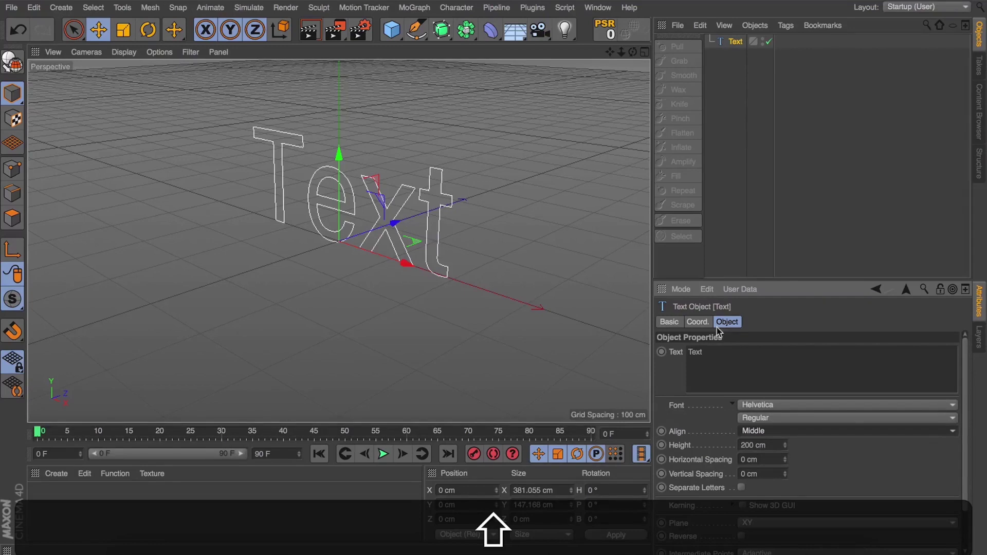
Step: Replace the text spline's content with Melbourne
left_click(715, 357)
type("M")
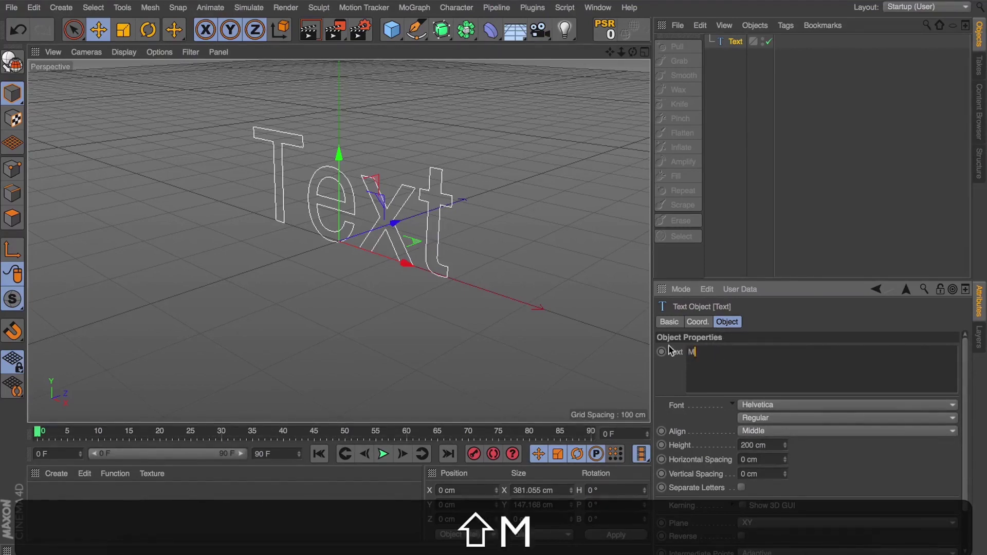
type("EL")
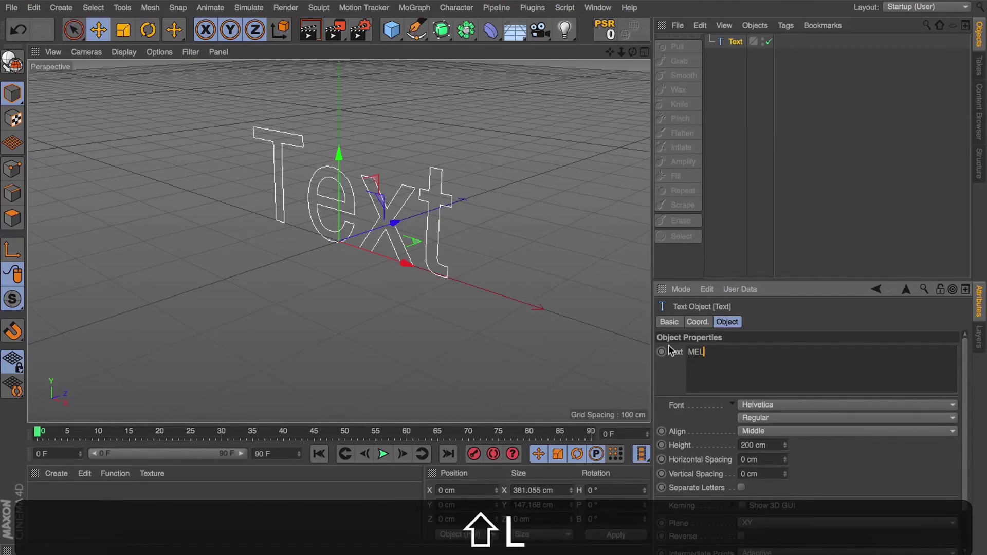
key("BackSpace")
key("BackSpace")
type("elbourne")
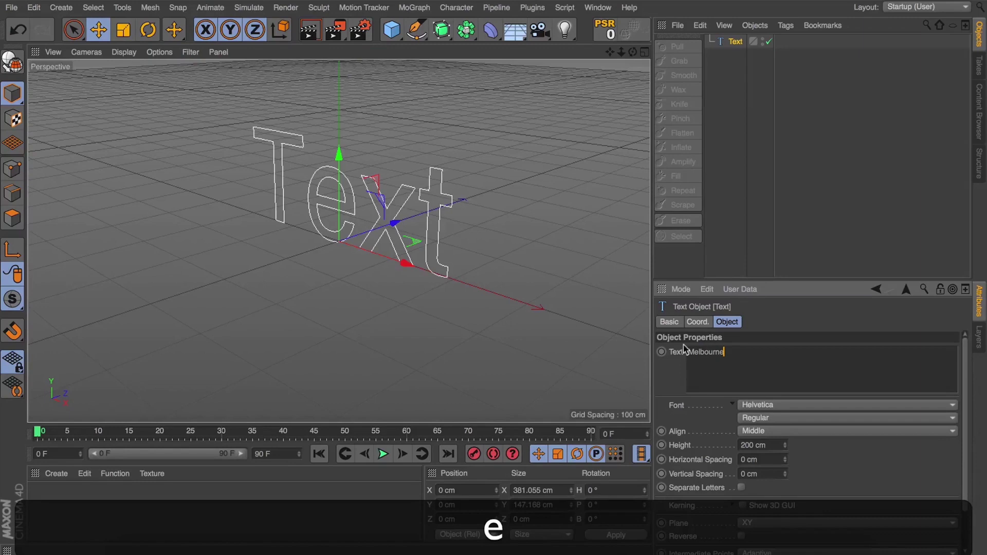
Step: Set the Melbourne text's font to Wisdom Script Regular
left_click(753, 406)
left_click(764, 408)
scroll(765, 404, "down", 15)
scroll(765, 405, "down", 15)
left_click(765, 371)
mouse_move(632, 52)
left_mouse_down()
mouse_move(622, 50)
mouse_move(634, 51)
left_mouse_up()
left_click(693, 349)
left_click(717, 59)
left_click(731, 43)
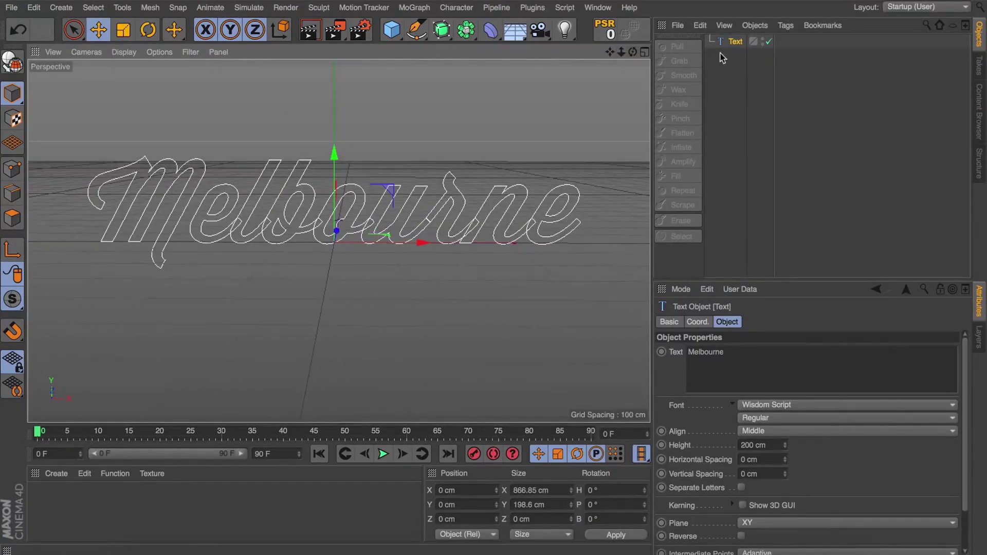
Step: Add a Sweep object containing a Circle spline with a radius of 2 cm
left_click(442, 29)
left_click(491, 97)
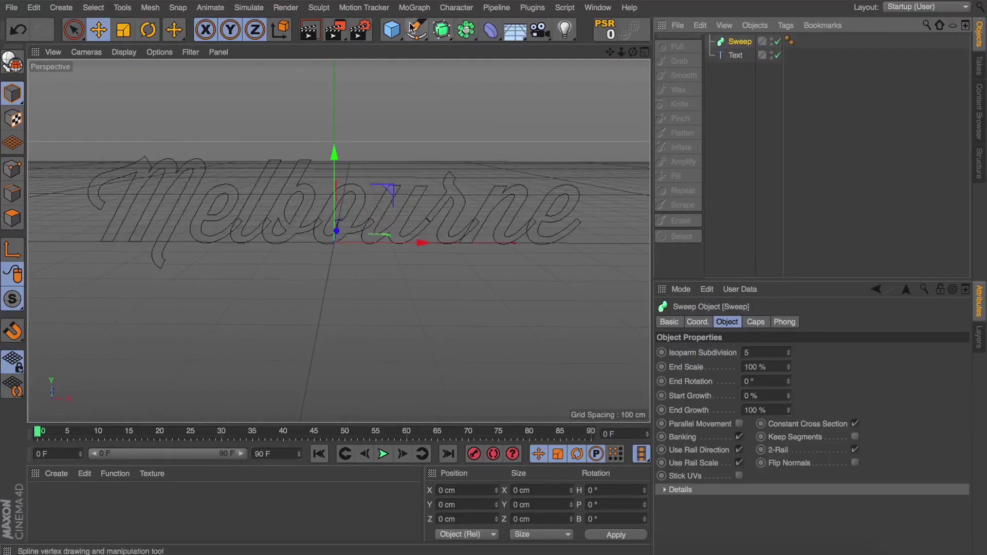
left_click(417, 30)
left_click(556, 73)
left_click_drag(736, 42, 729, 56)
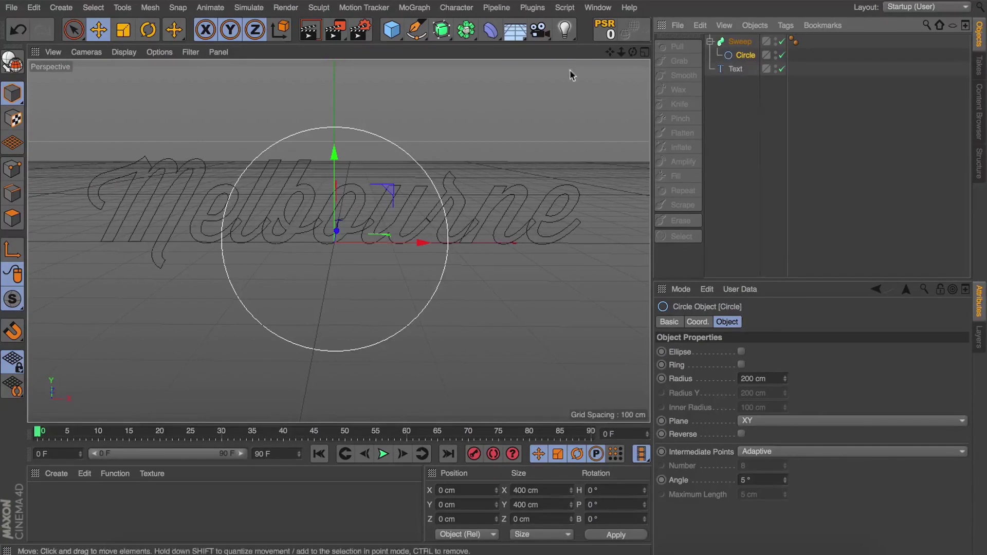
left_click_drag(771, 377, 656, 373)
type("2")
key("Return")
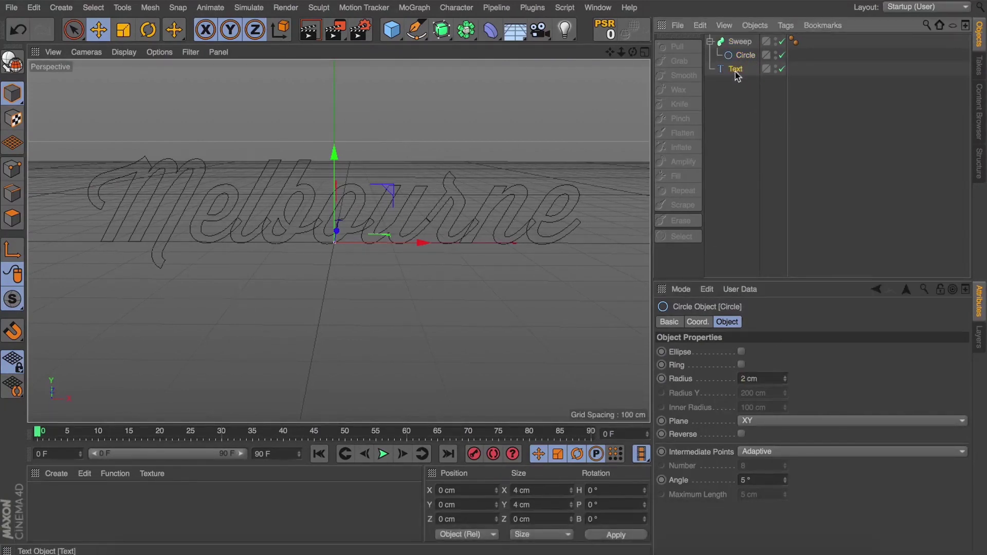
Step: Place the Melbourne text inside the Sweep beneath the Circle and increase the circle's radius to 4 cm
left_click(736, 68)
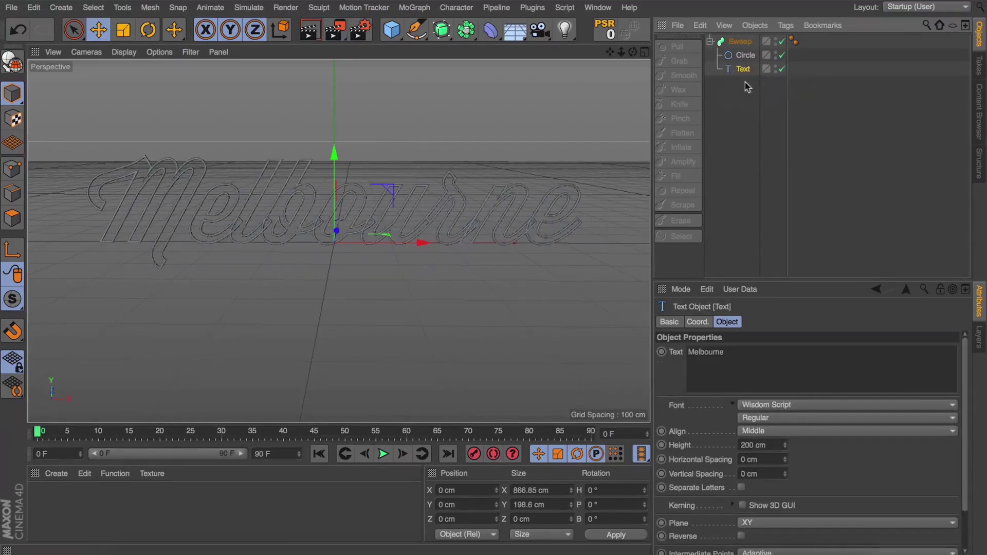
left_click(734, 57)
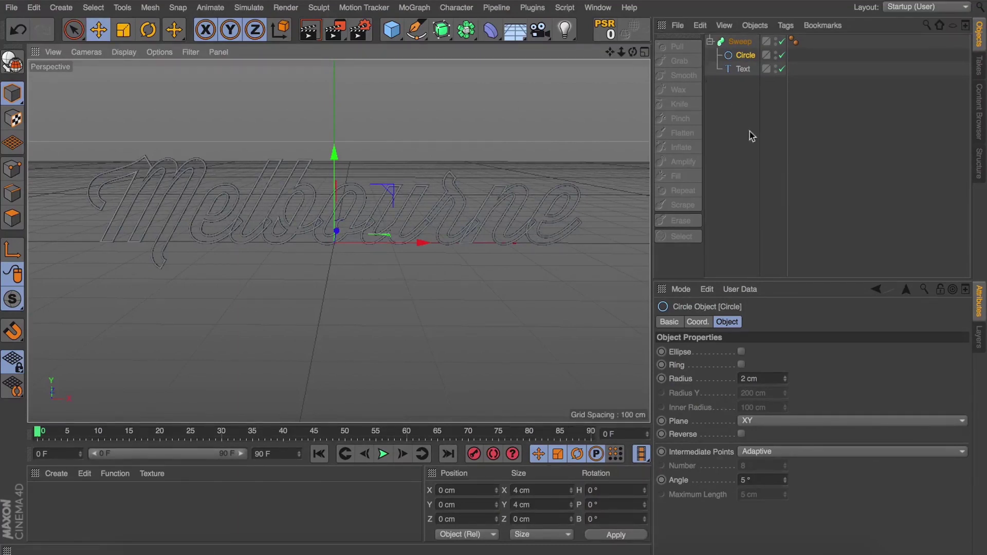
left_click(785, 376)
left_click(785, 377)
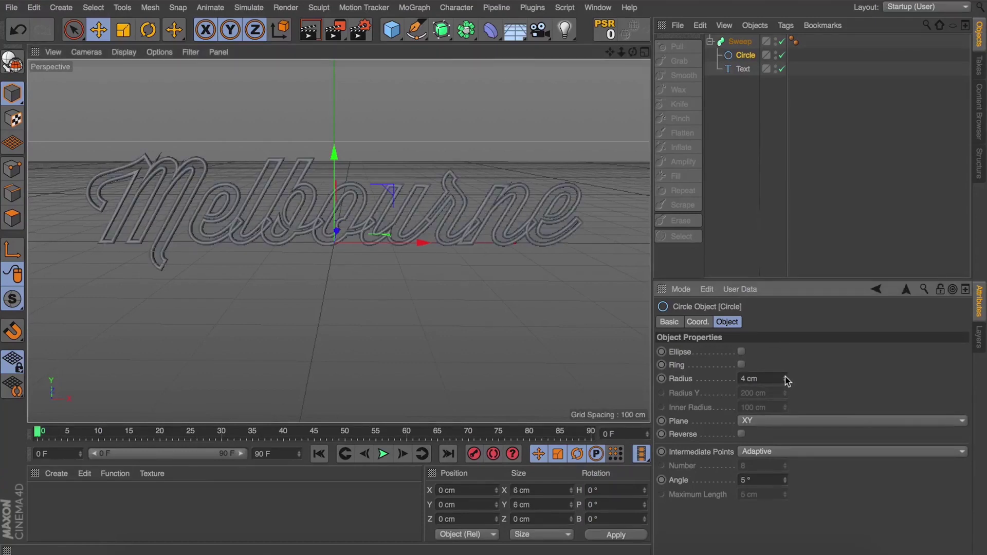
Step: Move the Melbourne text out of the Sweep and try converting it to an editable spline, undoing the conversion
left_click(740, 70)
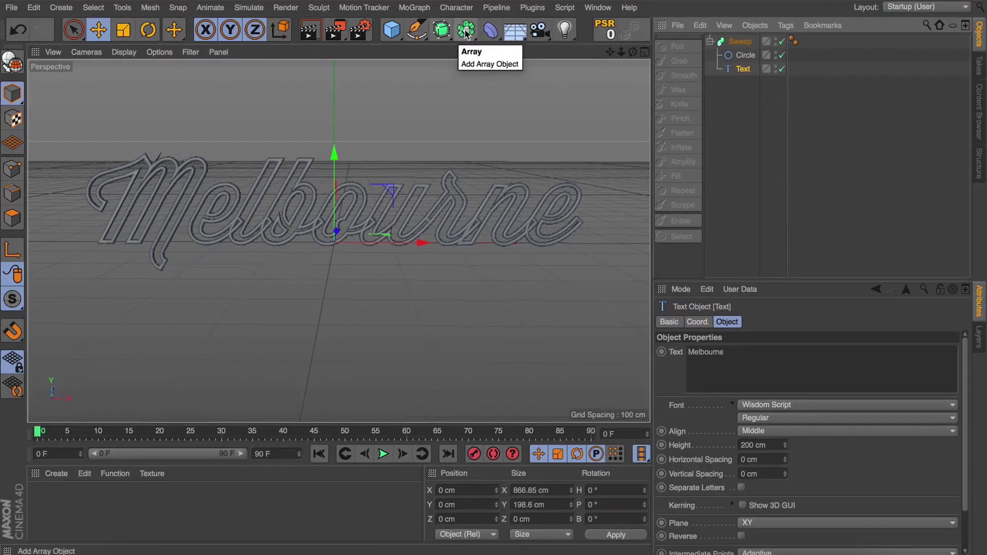
left_click_drag(732, 71, 728, 39)
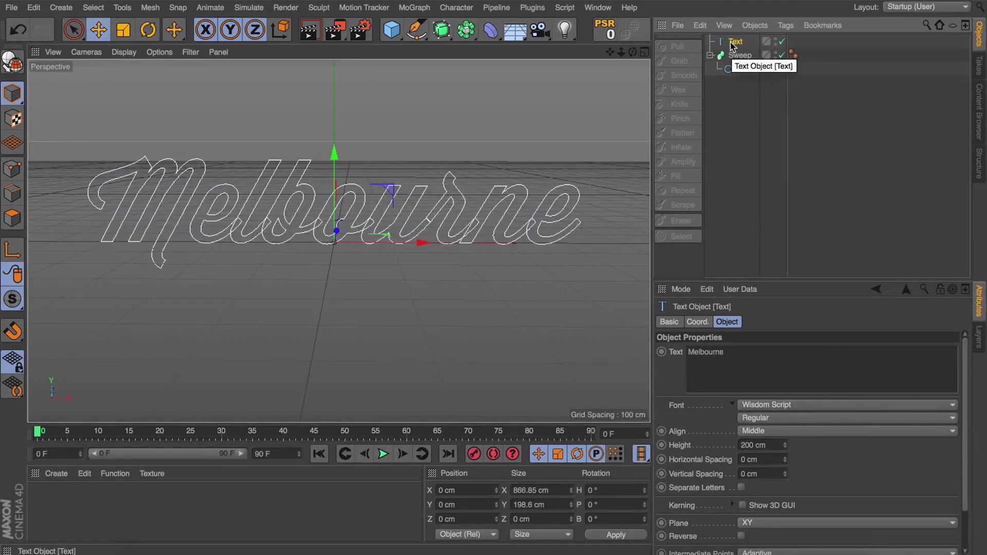
key("c")
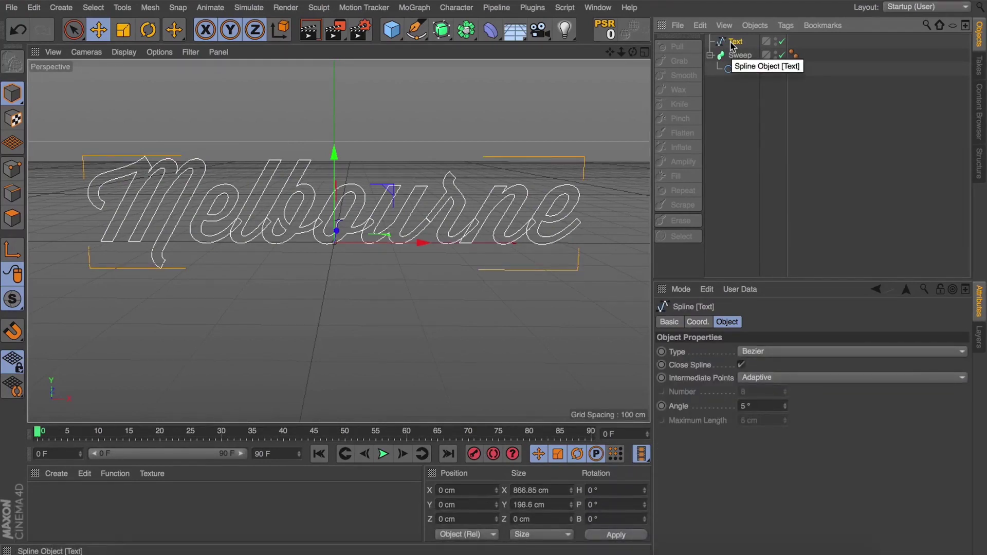
key("super+z")
Step: Create a copy of the Melbourne text reading e and align it over the word's first e, at about X -207 cm
key("super+c")
key("super+v")
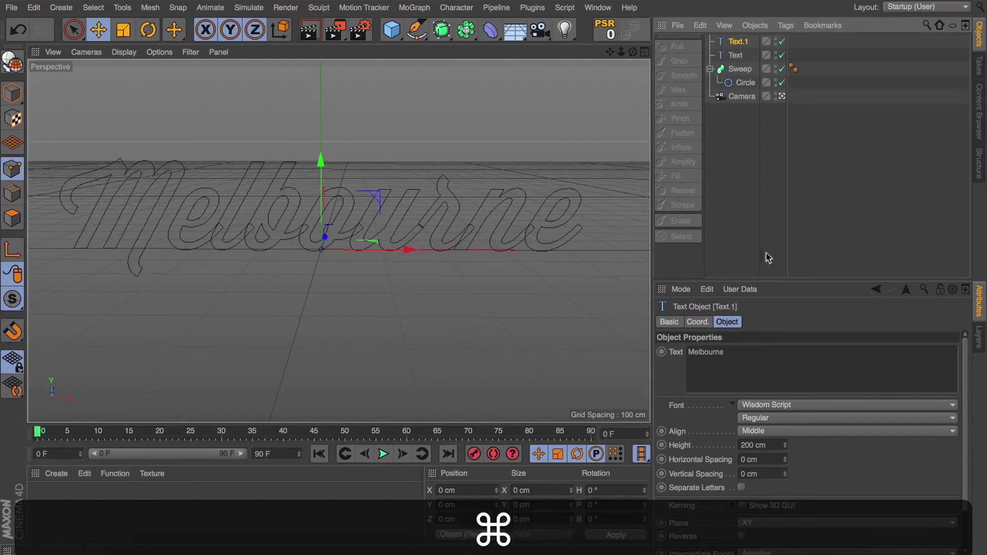
double_click(731, 354)
type("e")
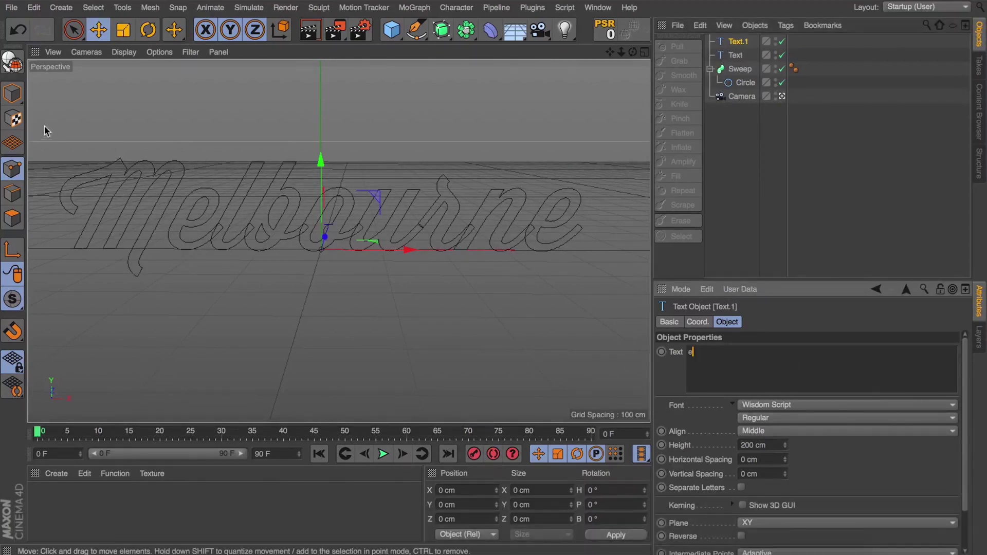
left_click(11, 91)
left_click_drag(408, 249, 281, 236)
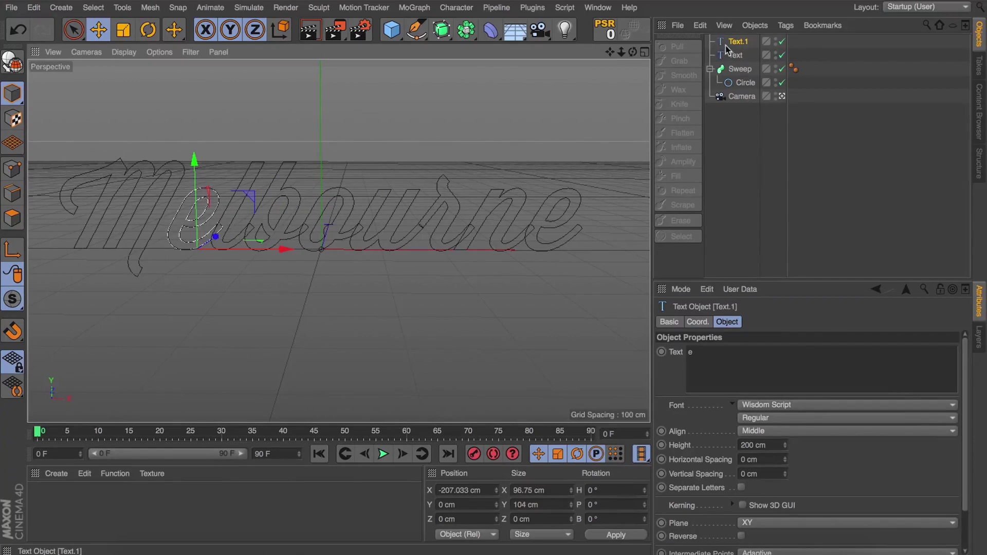
Step: Create a copy of the e text reading l and align it over the l in Melbourne, at about X -135 cm
key("super+c")
key("super+v")
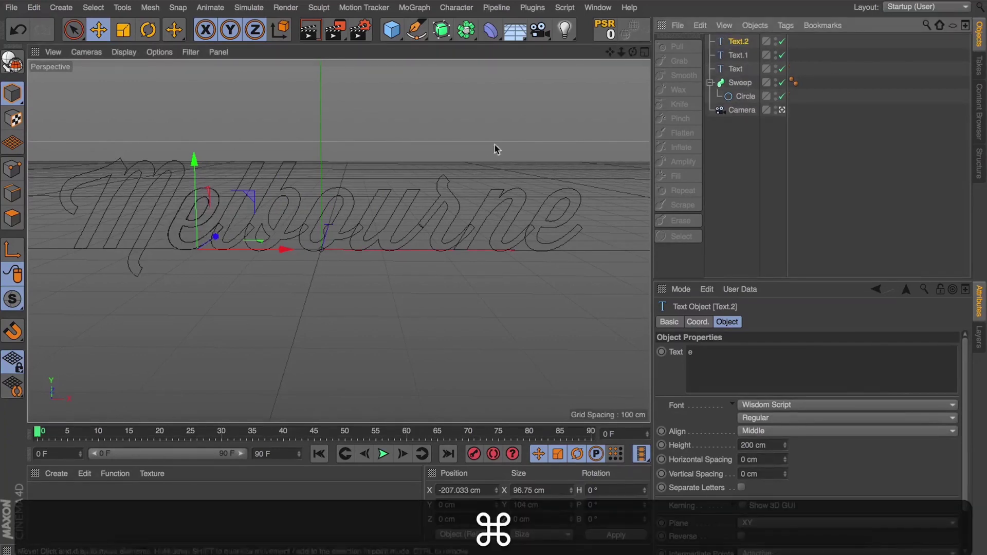
left_click_drag(740, 355, 564, 355)
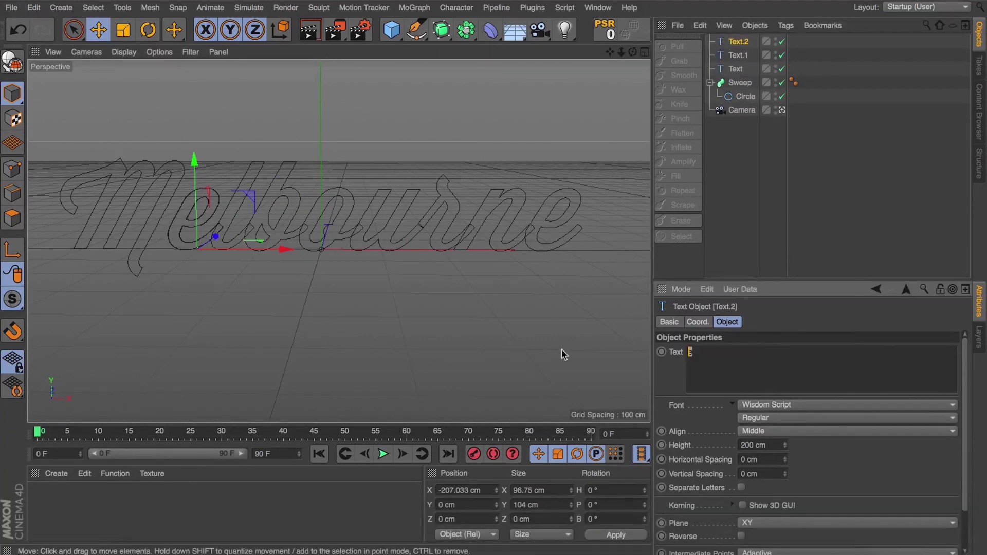
key("BackSpace")
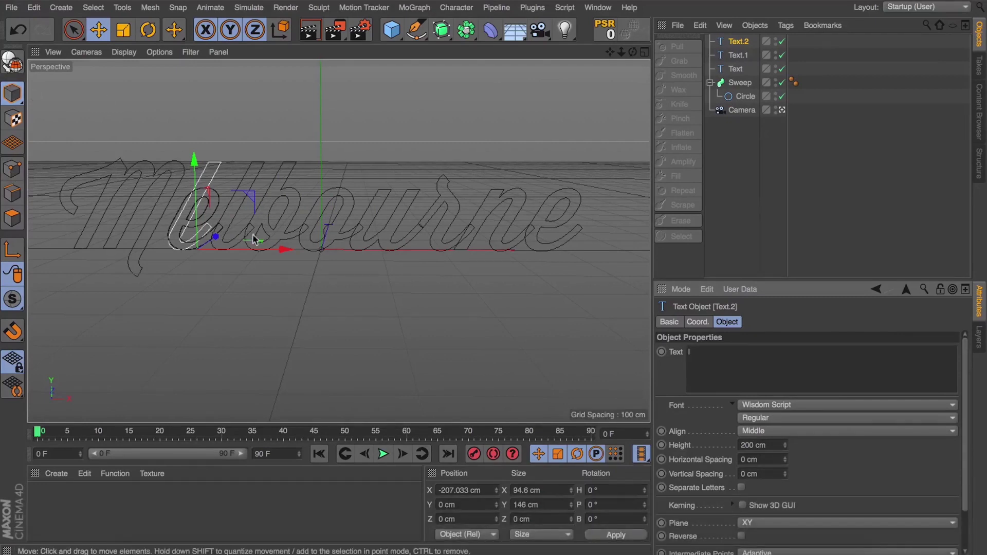
left_click_drag(285, 249, 320, 250)
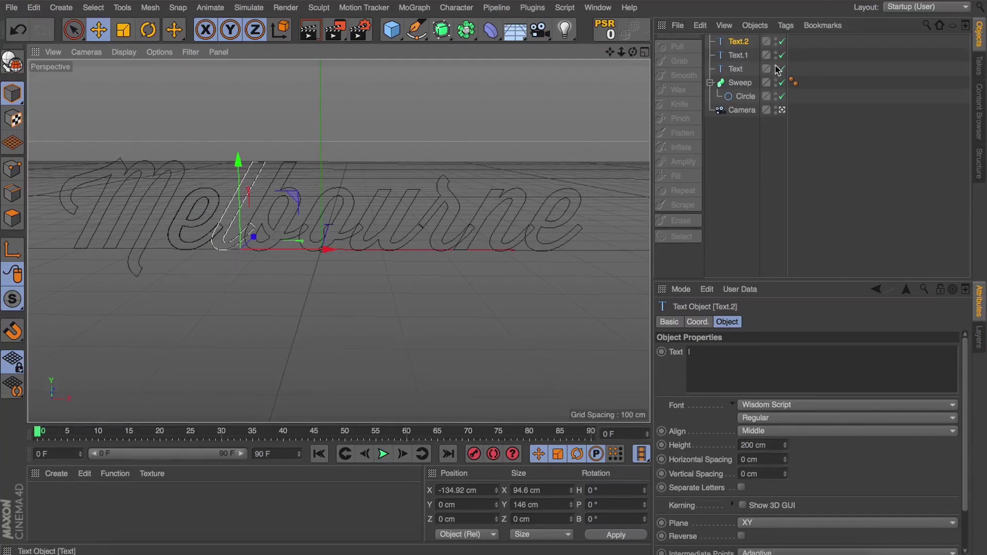
Step: Rename the first letter's object e and the full word's object Melbourne, and disable the Melbourne text
double_click(741, 57)
type("e")
key("Return")
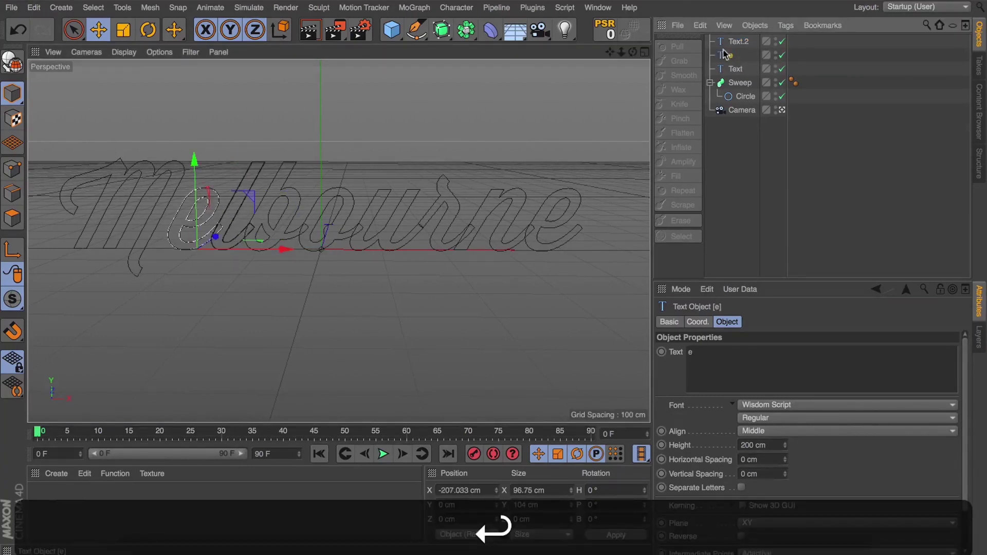
double_click(735, 69)
type("Melb")
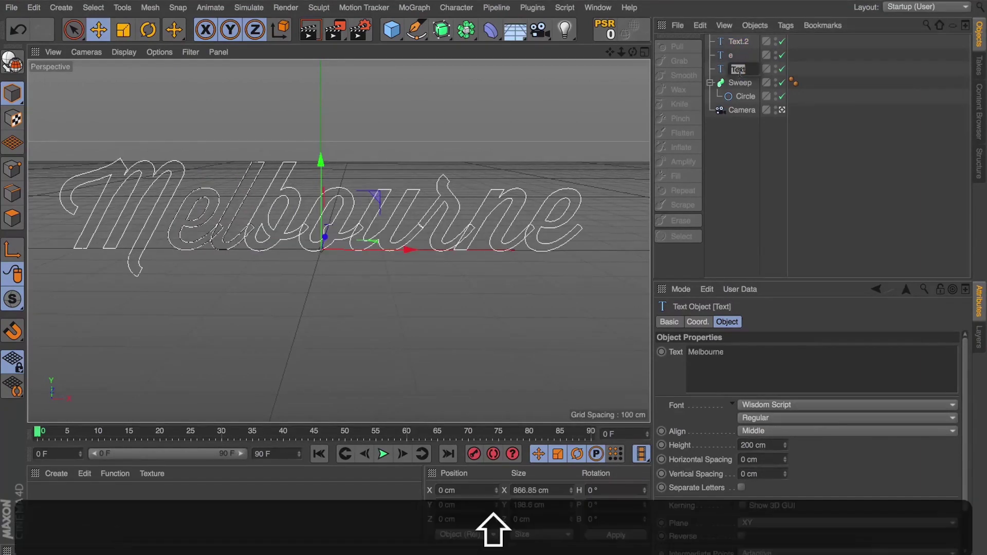
type("ourne")
key("Return")
left_click(790, 69)
Step: Convert the e and l text objects to editable splines
left_click(734, 44)
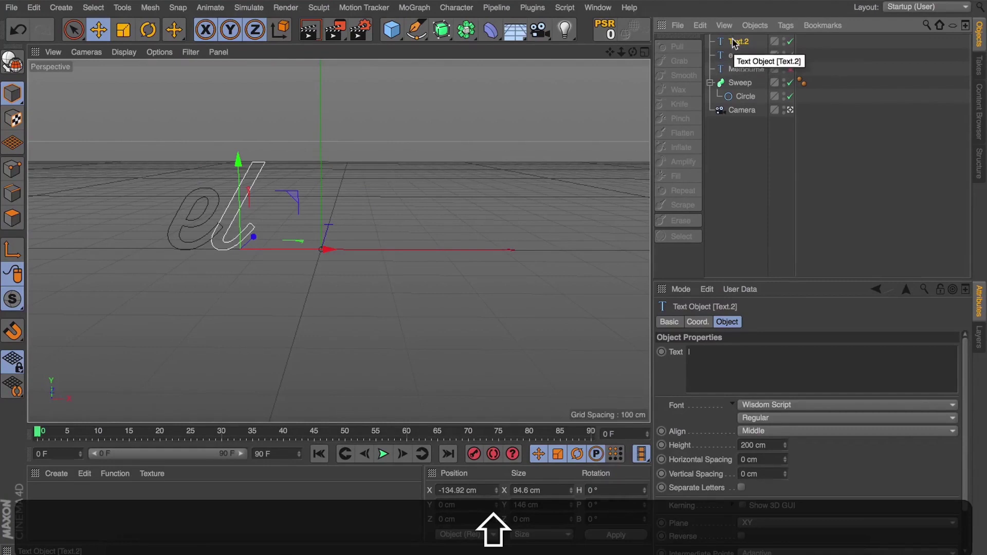
left_click(729, 61, "shift")
key("c")
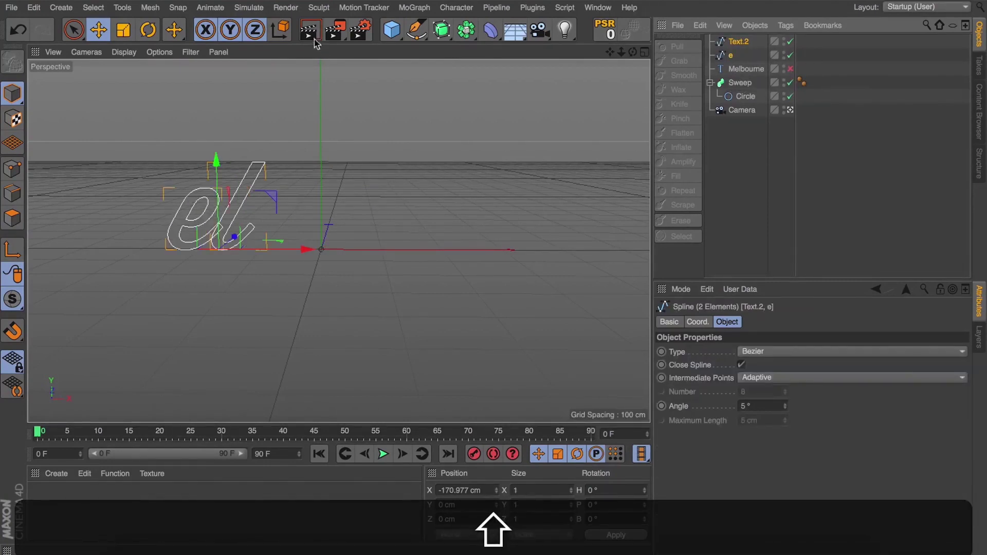
Step: Try merging the e and l splines with a spline union, inspect their junction up close, and undo the merge
left_click(417, 31)
left_click(843, 71)
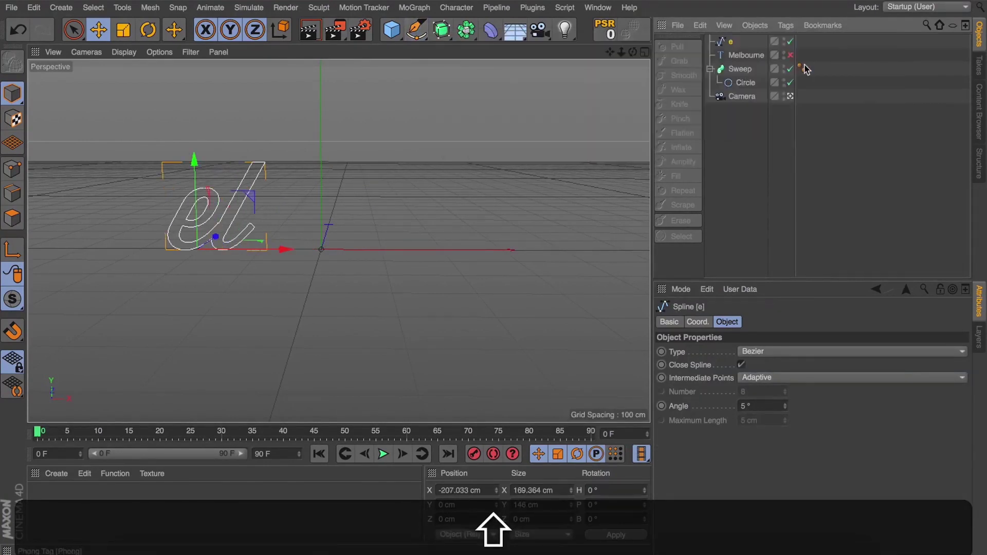
left_click(739, 187)
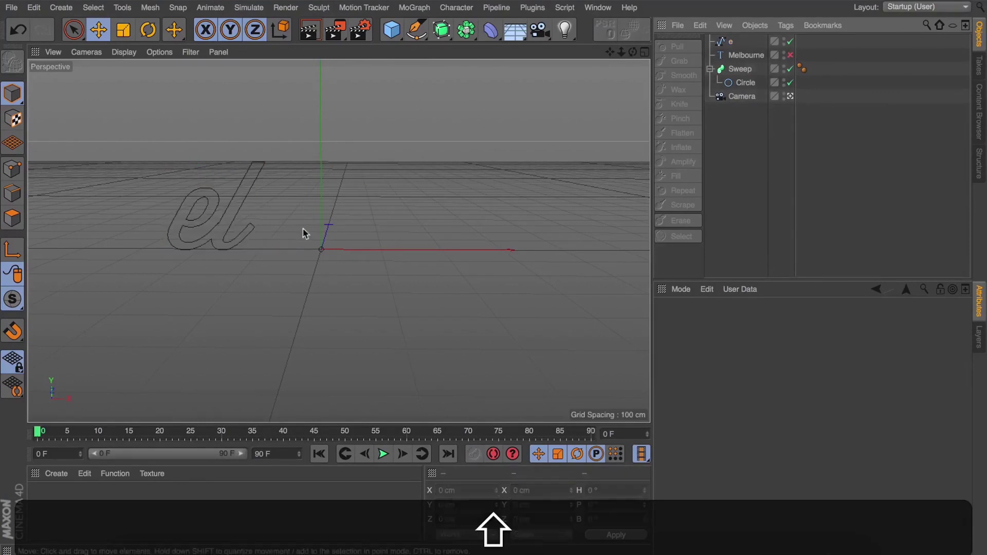
scroll(201, 244, "up", 6)
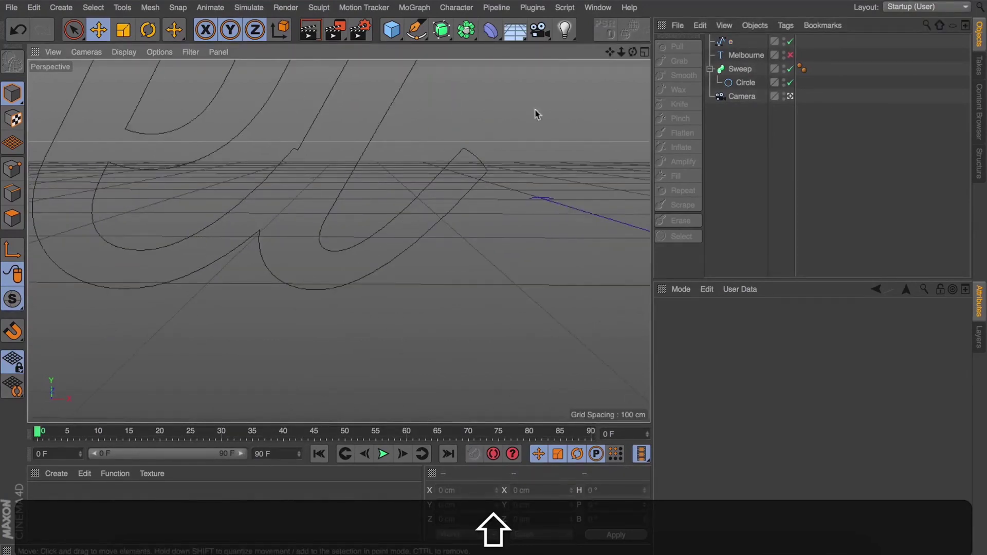
left_click_drag(609, 51, 530, 52)
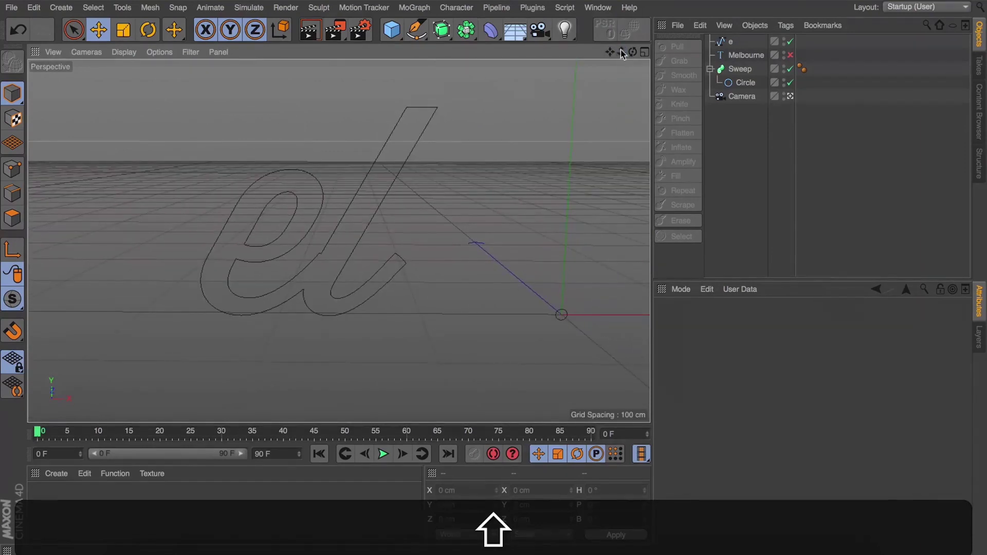
key("shift+super+z")
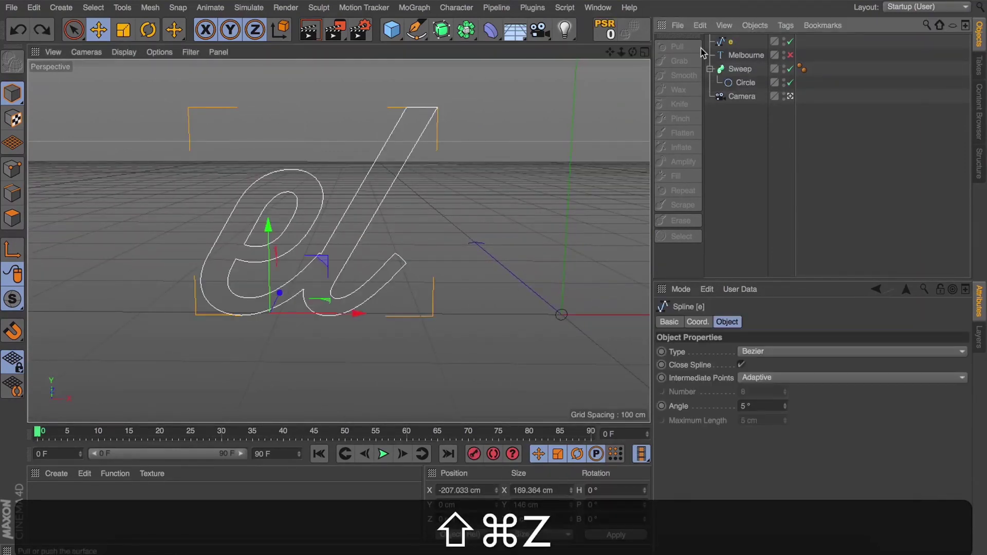
key("shift+super+z")
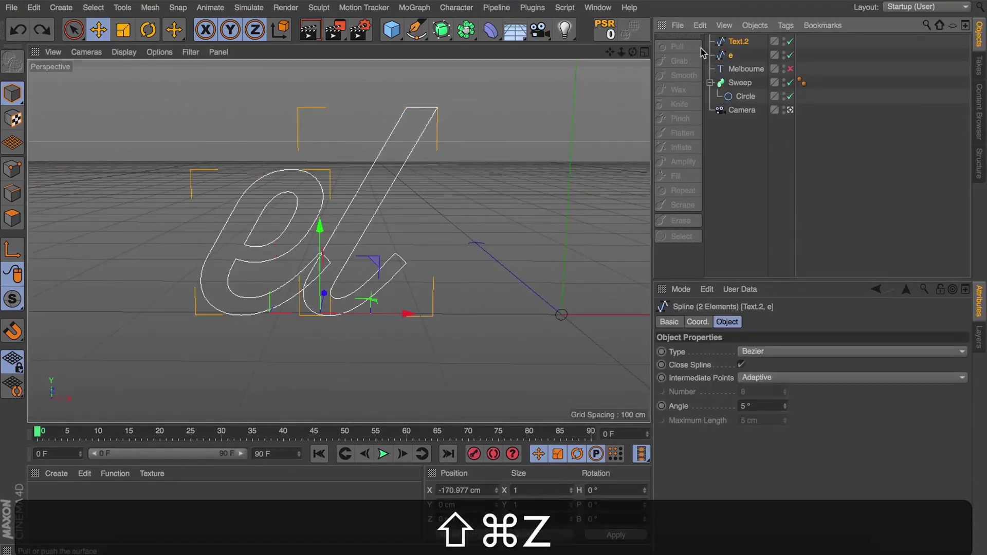
Step: Shift the l spline slightly towards the e, to about X -137.05 cm, so their outlines meet cleanly
left_click(732, 44)
scroll(370, 234, "up", 3)
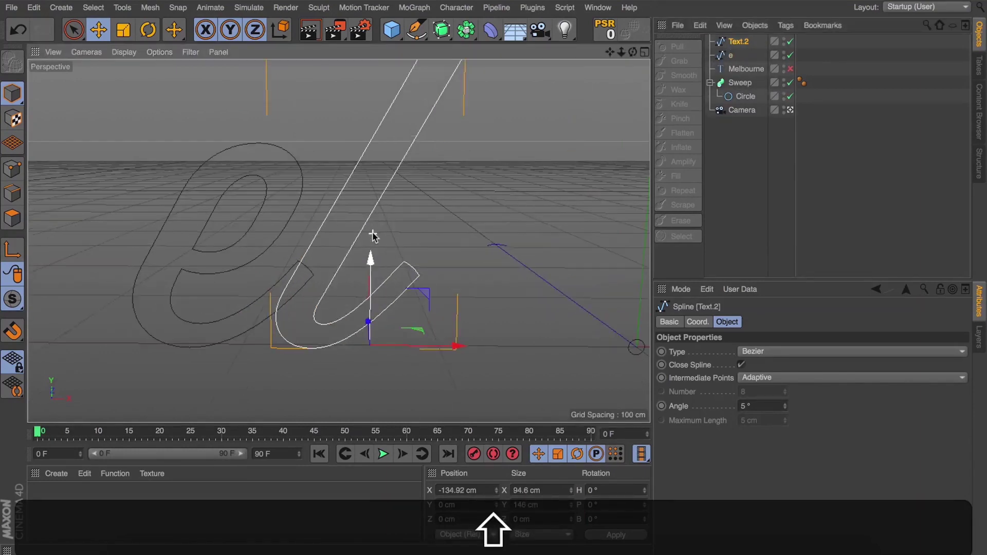
left_click_drag(453, 343, 448, 343)
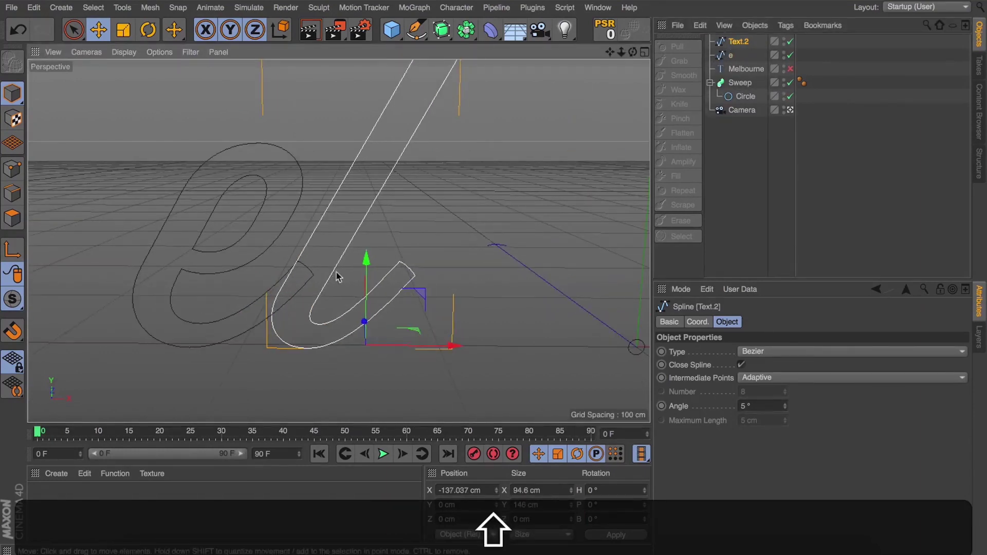
scroll(297, 261, "up", 2)
left_click_drag(480, 383, 484, 384)
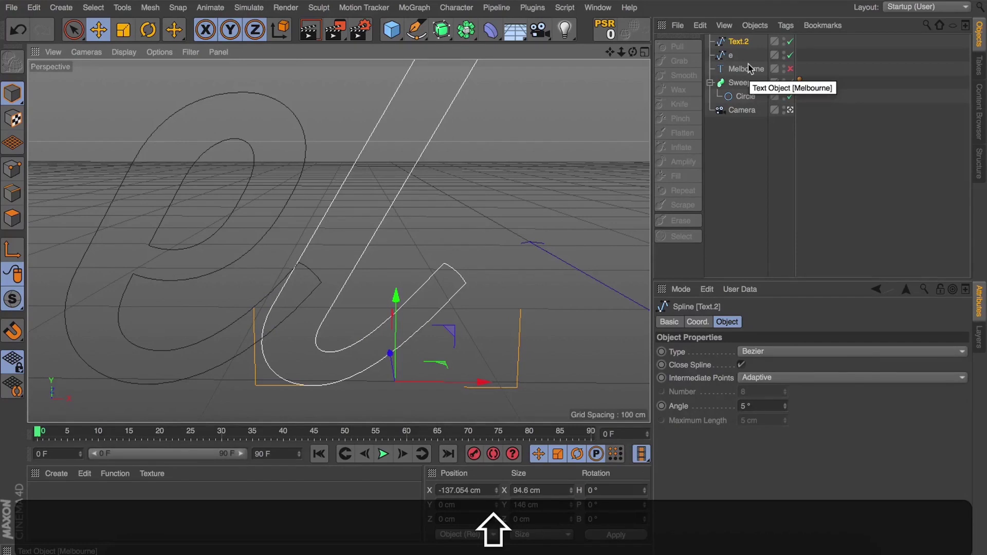
Step: Merge the e and l splines into one outline with a spline union and check the joined letters
left_click(731, 55, "ctrl")
left_click(441, 29)
left_click_drag(416, 30, 809, 72)
left_click(757, 148)
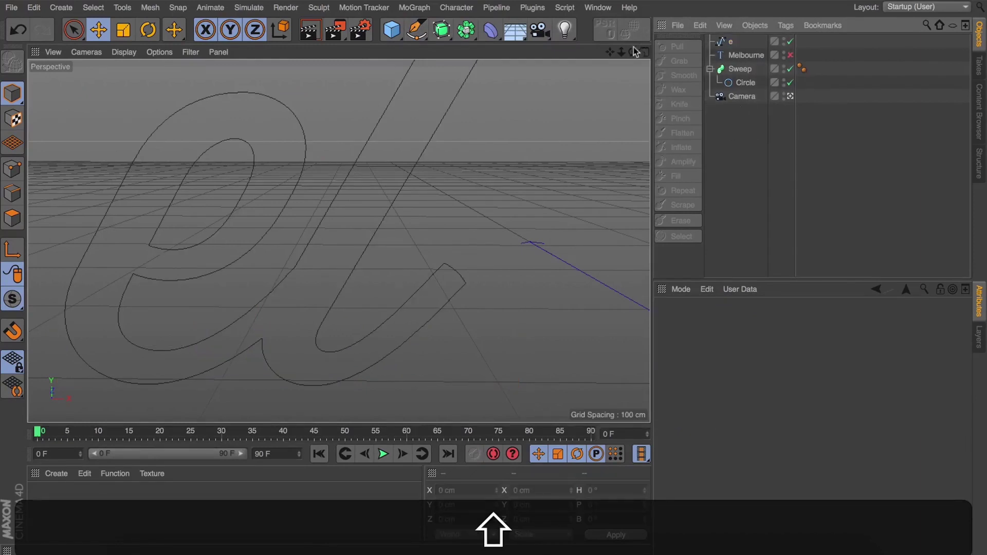
scroll(339, 241, "down", 3)
mouse_move(611, 54)
left_mouse_down()
mouse_move(581, 67)
mouse_move(615, 55)
mouse_move(604, 55)
left_mouse_up()
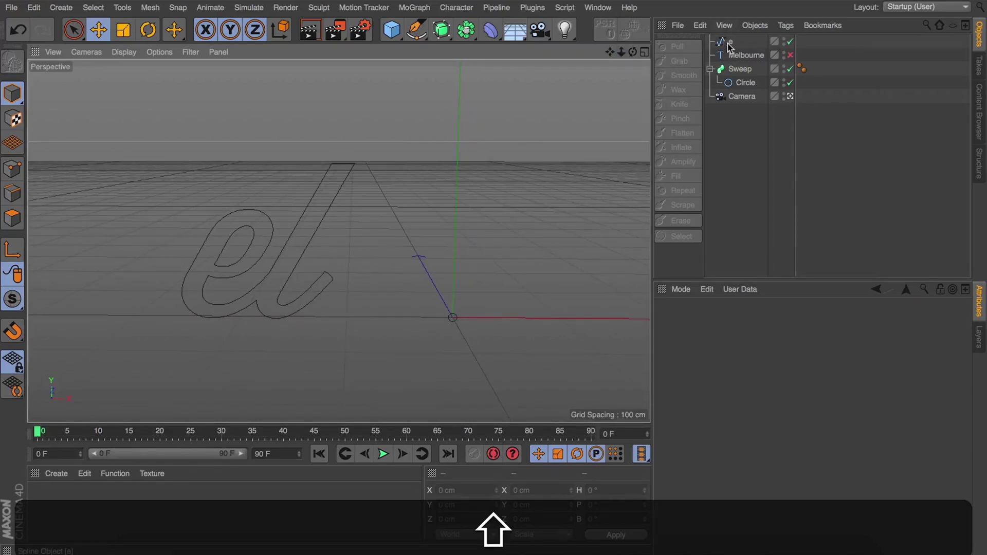
Step: Place the joined el spline inside the Sweep and inspect the resulting tube lettering
left_click_drag(729, 45, 736, 92)
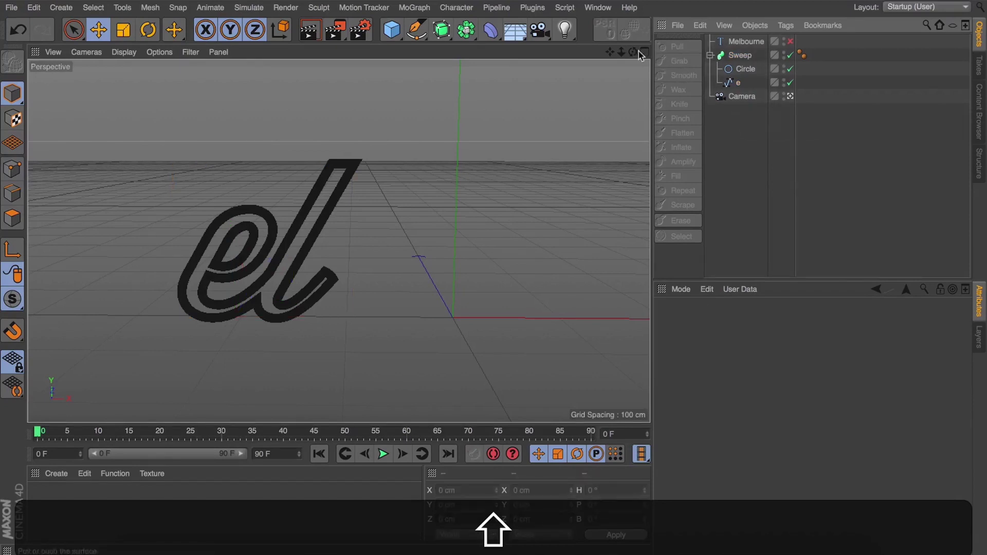
key("shift+n")
key("shift+a")
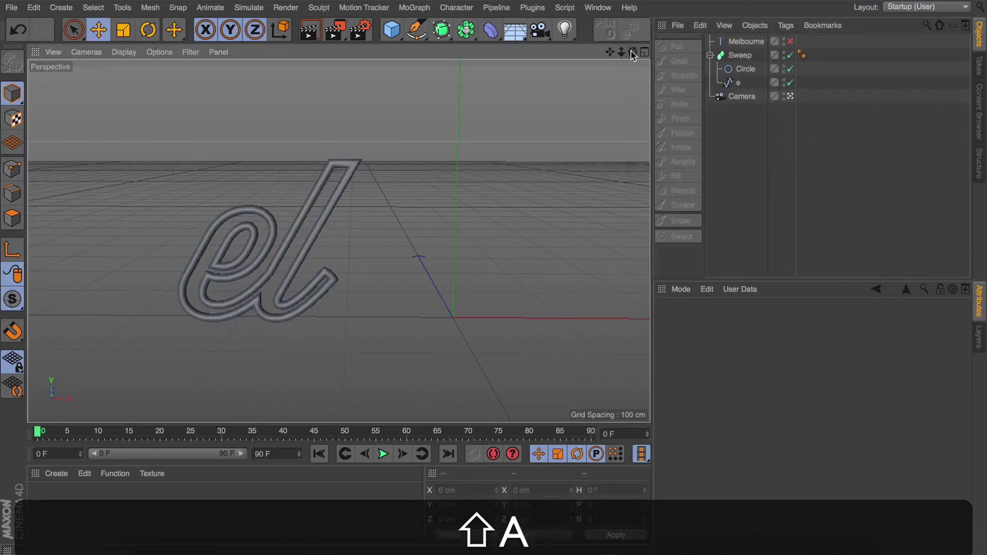
left_click_drag(621, 52, 560, 51)
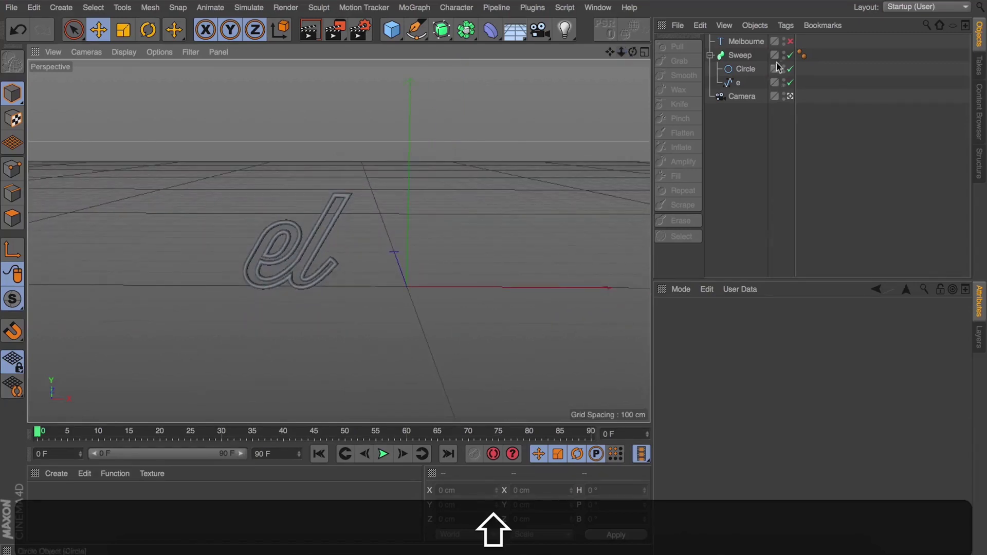
Step: Re-enable the Melbourne text as a placement guide and take the joined el spline back out of the Sweep
left_click(790, 41)
left_click_drag(632, 52, 581, 64)
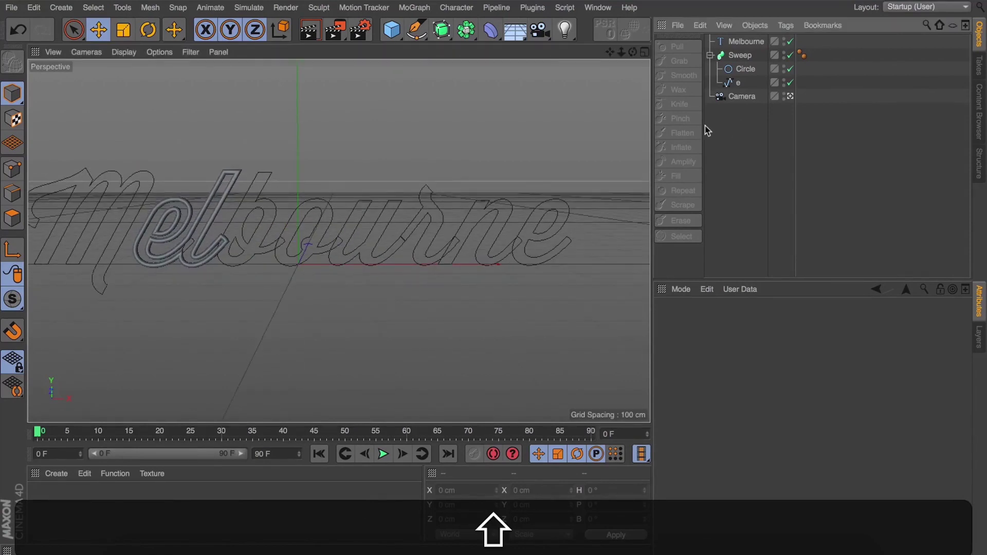
key("shift+super+z")
key("shift+super+z")
key("shift+super+z")
key("shift+super+z")
key("shift+super+z")
key("shift+super+z")
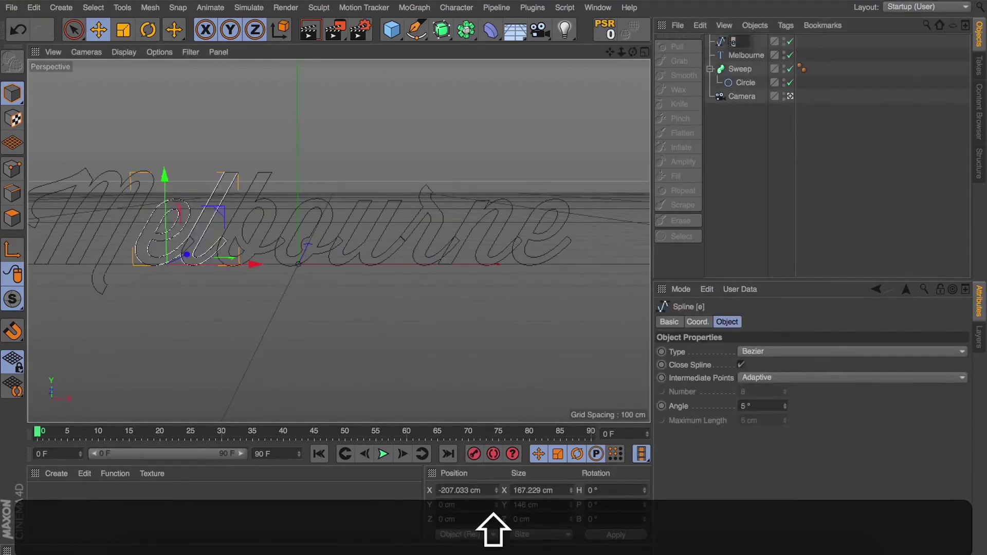
Step: Set up a text object named B with the text "b" and align it over the b of the Melbourne guide
left_click(741, 370)
key("super+a")
type("b")
key("Return")
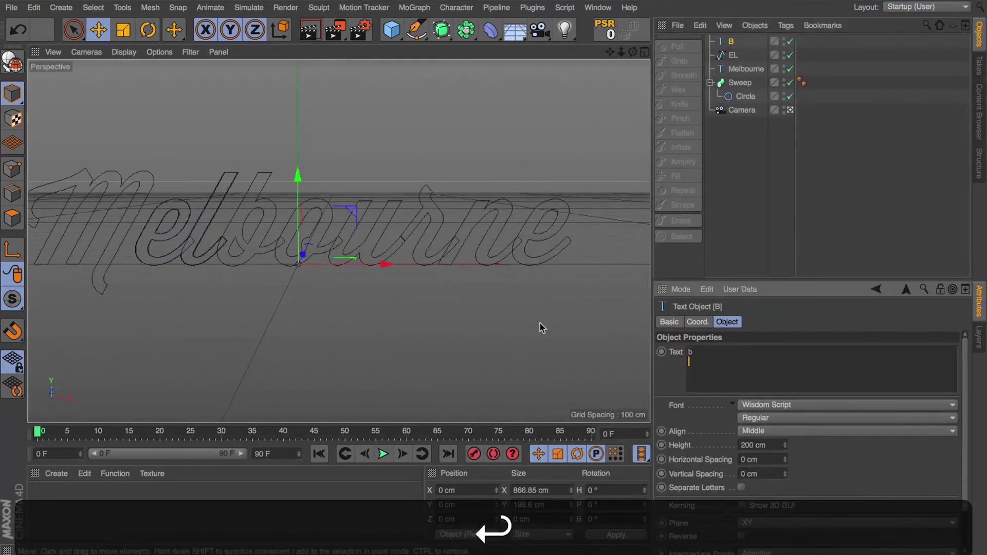
mouse_move(383, 265)
left_mouse_down()
mouse_move(339, 260)
mouse_move(396, 261)
mouse_move(370, 267)
left_mouse_up()
Step: Duplicate the b text object, change its name and text to "o", and align it over the guide's o, about X 16.7 cm
key("super+c")
key("super+v")
key("t")
left_click(698, 382)
key("BackSpace")
type("o")
key("Return")
key("e")
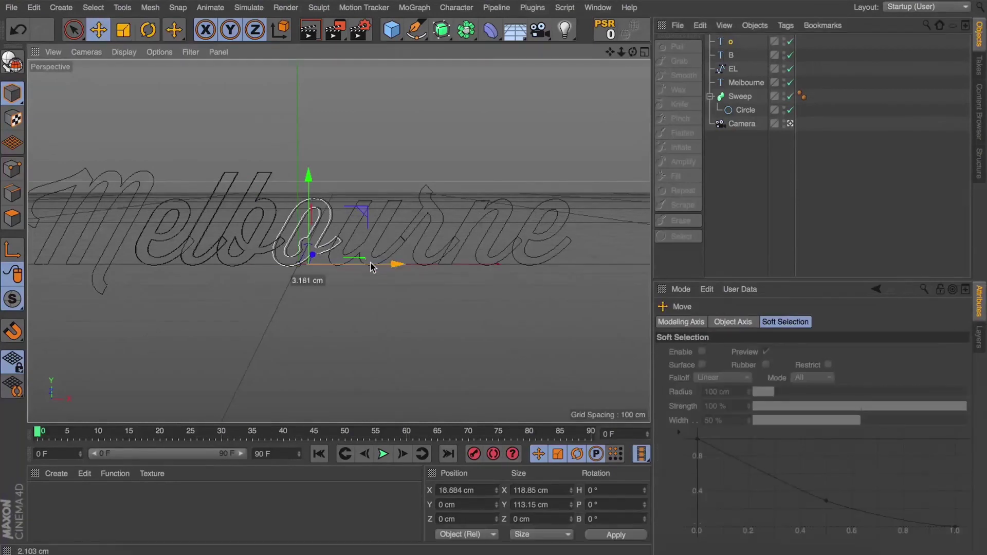
Step: Duplicate the o text object, change its name and text to "u", and move it to about X 106 cm over the guide's u
left_click(730, 42)
key("super+c")
key("super+v")
double_click(730, 42)
type("u")
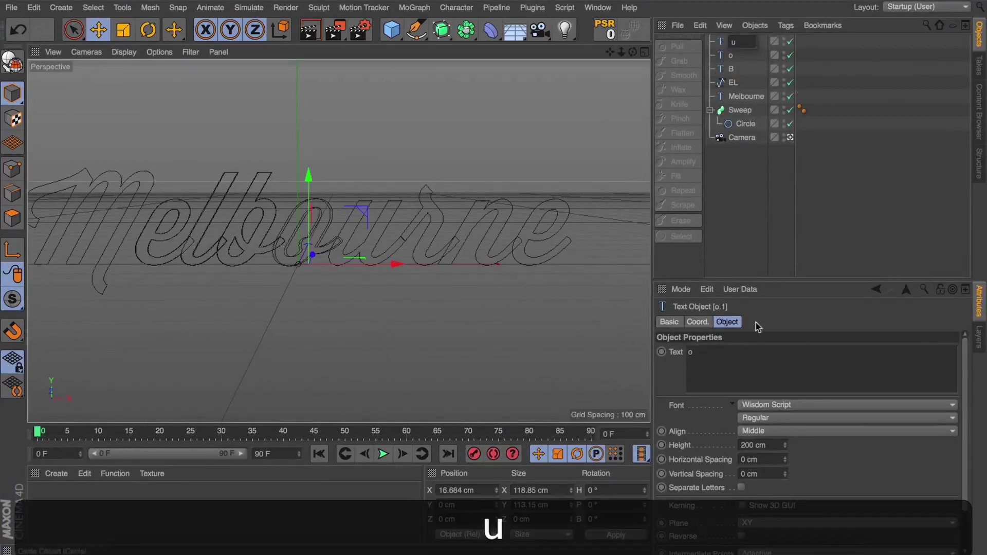
left_click_drag(735, 359, 672, 356)
type("u")
left_click_drag(396, 264, 454, 265)
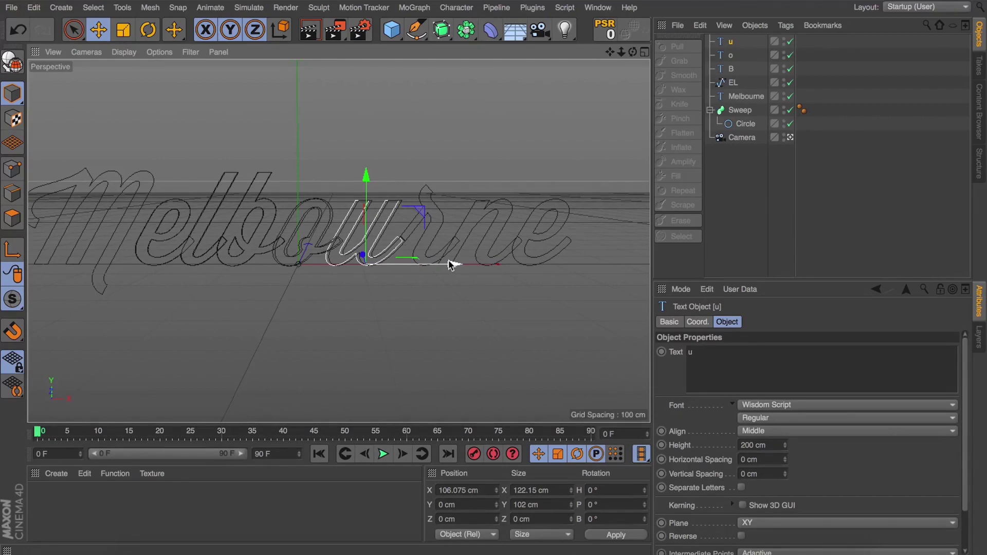
Step: Duplicate the u text object, change its name and text to "r", and move it to about X 201.7 cm over the guide's r
left_click(731, 42)
key("super+c")
key("super+v")
double_click(732, 42)
type("r")
key("Return")
left_click(715, 362)
left_click_drag(712, 358, 655, 352)
type("r")
left_click_drag(454, 264, 549, 266)
Step: Duplicate the r text object, change its name and text to "n", and align it over the guide's n
left_click(732, 43)
key("super+c")
key("super+v")
double_click(731, 43)
key("super+a")
type("n")
left_click(709, 357)
type("n")
left_click(731, 42)
Step: Duplicate the n text object, change its name and text to "e", and move it to about X 376.4 cm over the final e
left_click(732, 43)
key("super+c")
key("super+v")
double_click(732, 42)
type("e")
key("Return")
left_click_drag(707, 356, 675, 350)
type("e")
left_click_drag(554, 262, 616, 263)
Step: Change the Melbourne object's text to "M" and move it in front of the el lettering, to about X -322.4 cm
left_click(745, 137)
left_click_drag(735, 355, 549, 326)
type("M")
left_click(742, 207)
left_click(745, 137)
left_click_drag(382, 264, 177, 268)
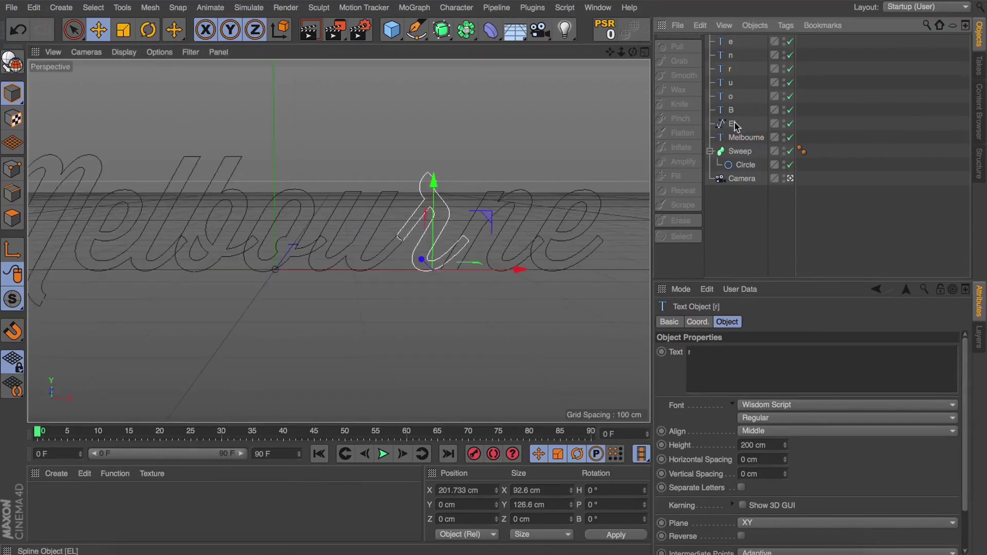
Step: Select all letter objects from EL through the final e and convert them to editable splines
left_click(735, 126)
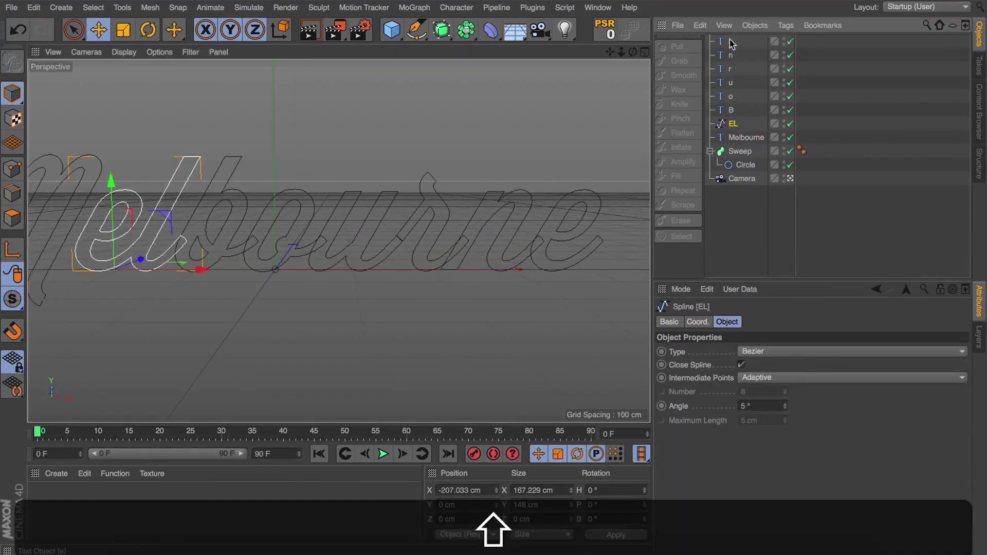
left_click(732, 44, "shift")
key("c")
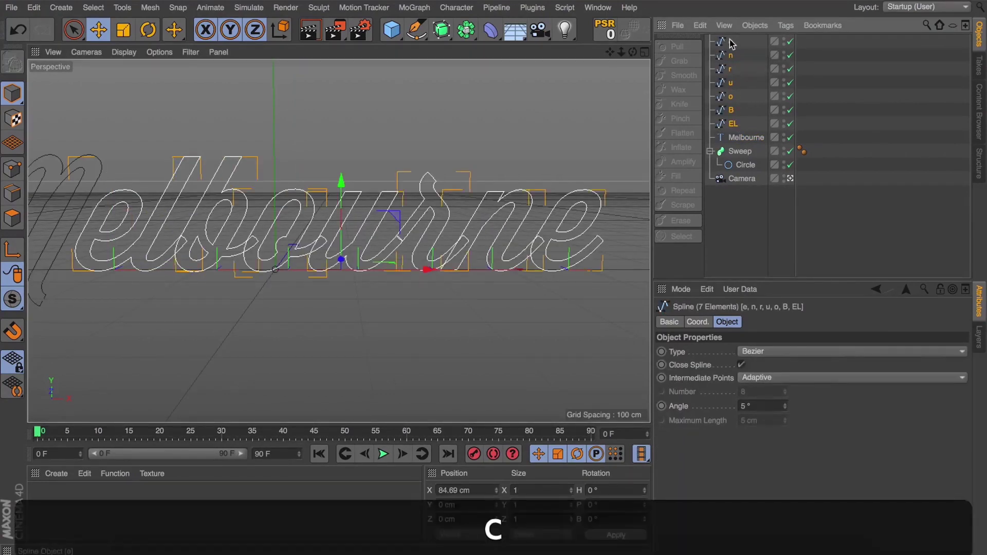
Step: Try merging the seven letter splines with a spline union, then undo the merge
left_click(417, 30)
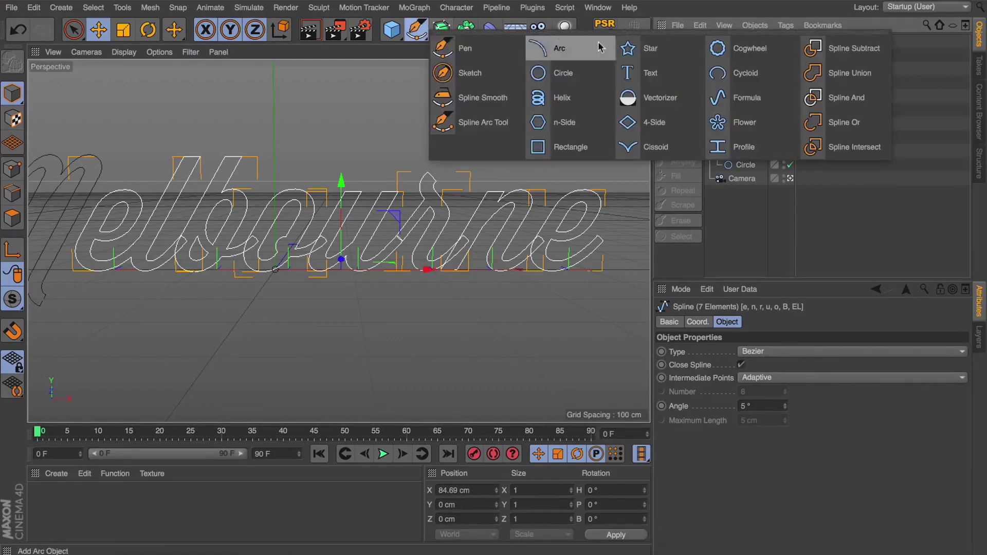
left_click(810, 74)
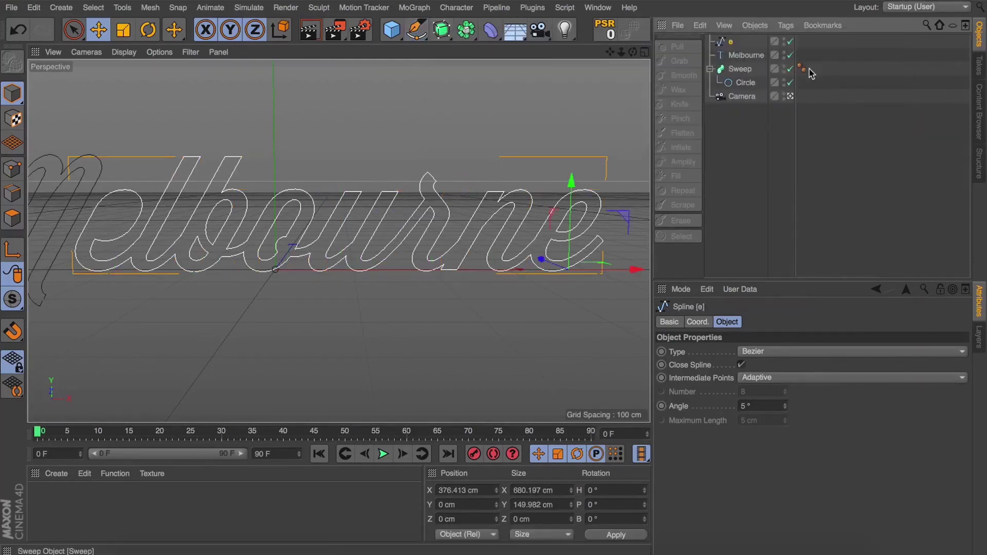
left_click(753, 135)
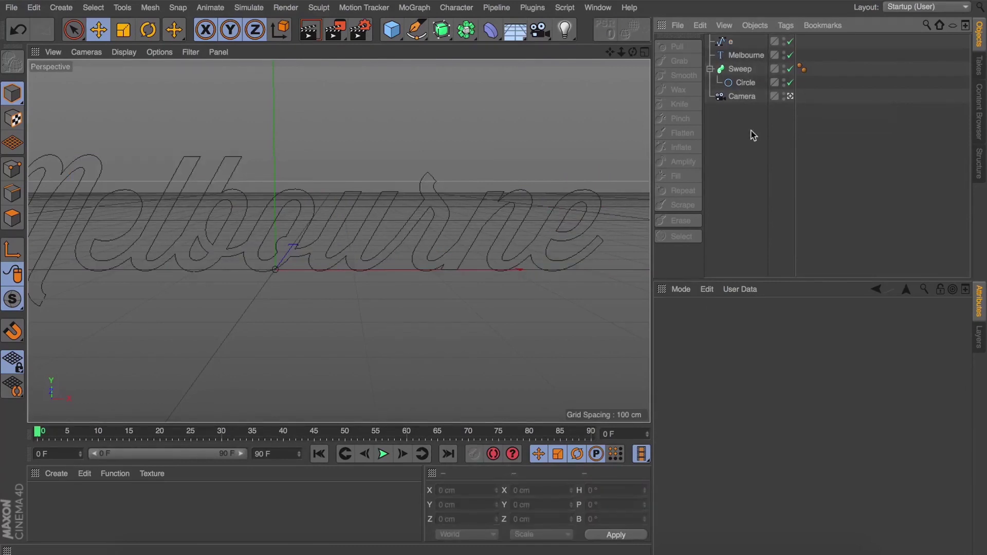
key("super+z")
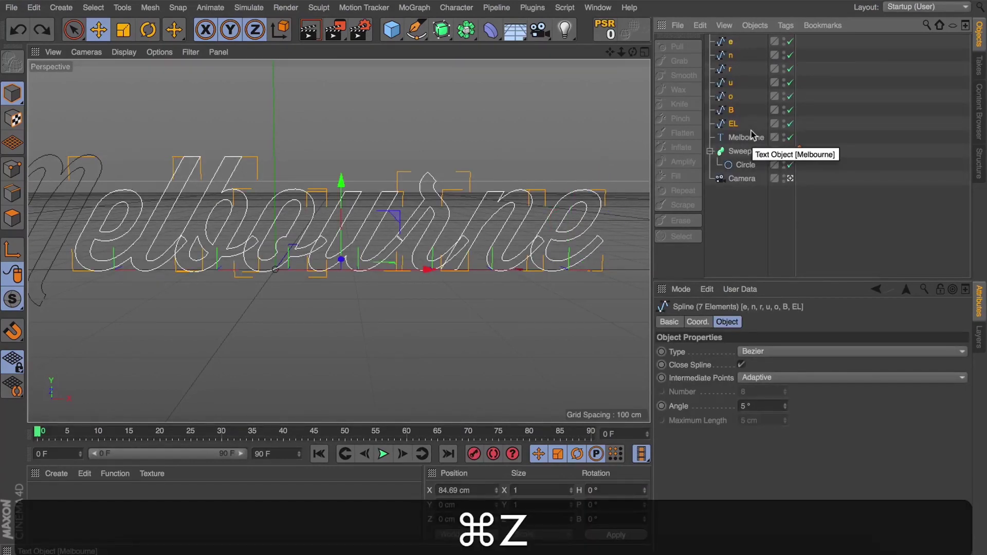
Step: Duplicate the EL spline to keep a copy of its outline
left_click(725, 44)
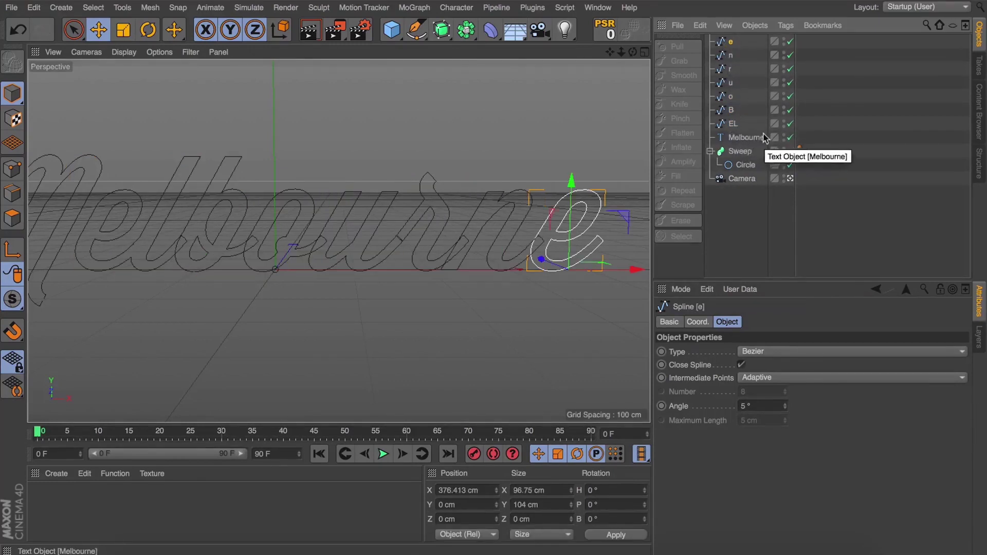
left_click(731, 125, "super")
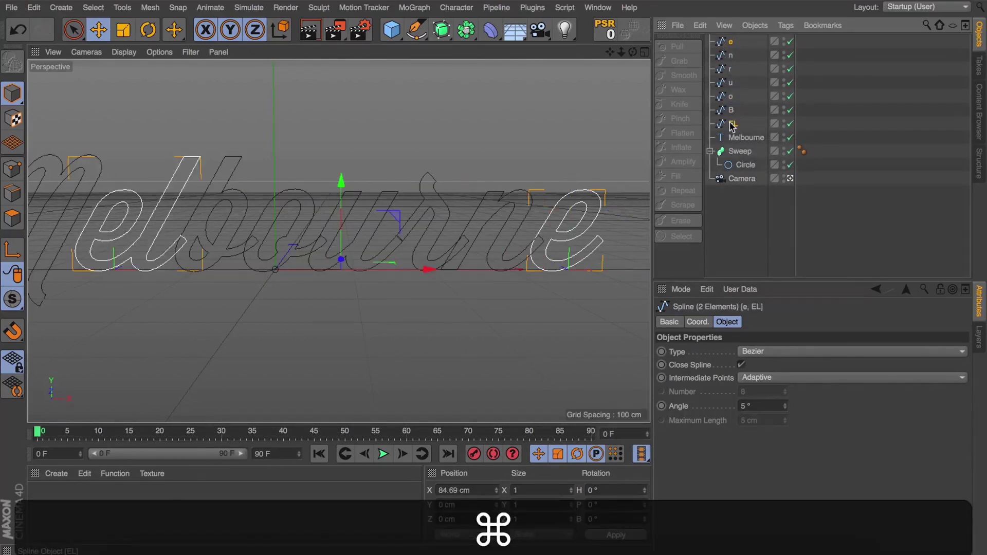
left_click(732, 125)
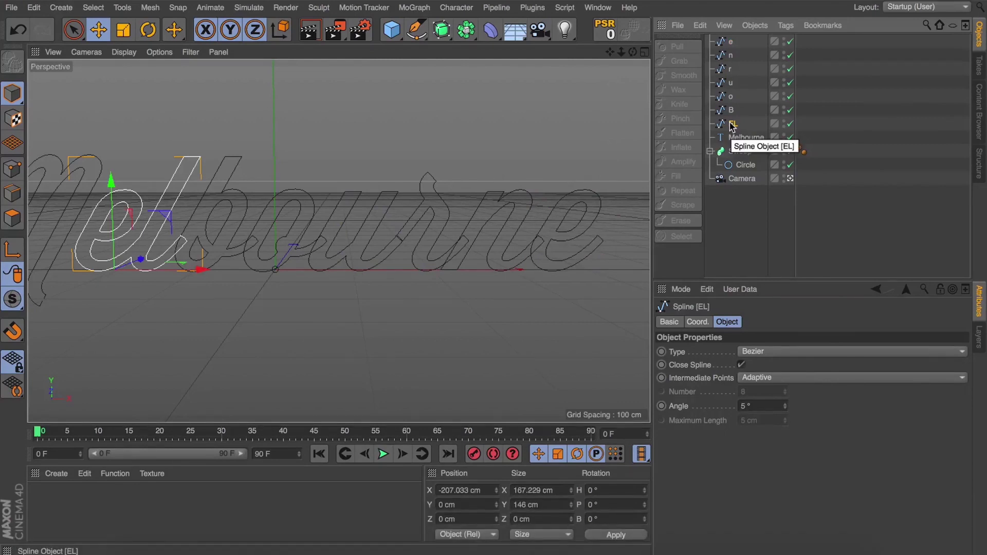
key("super+v")
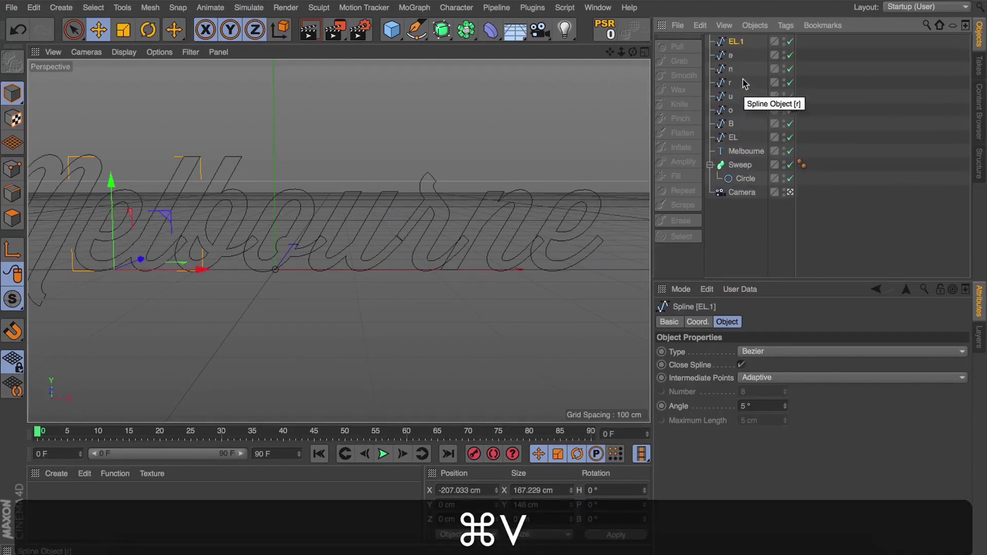
Step: Merge the e, n, r, u, o, B and original EL splines into one outline with a spline union
left_click(731, 55)
left_click(732, 137, "shift")
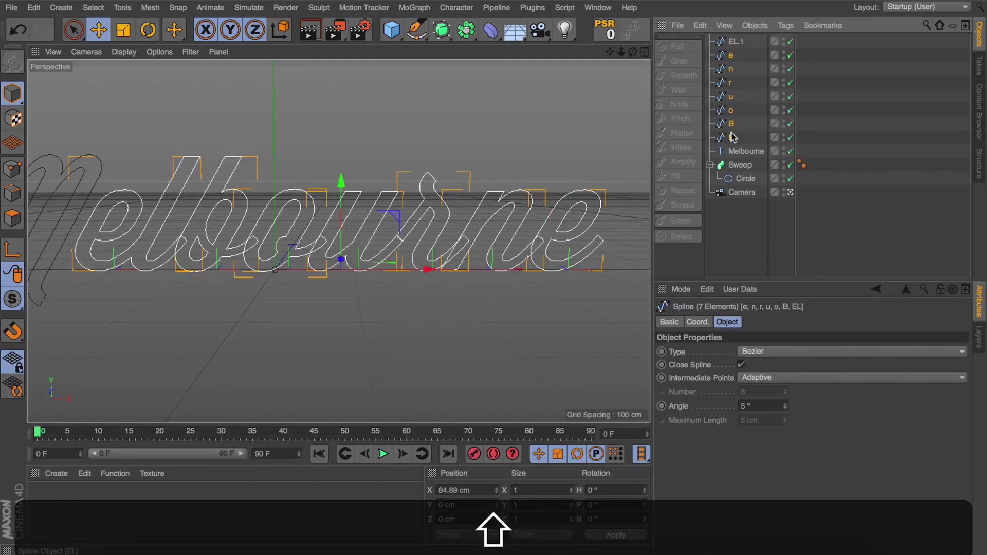
left_click(419, 30)
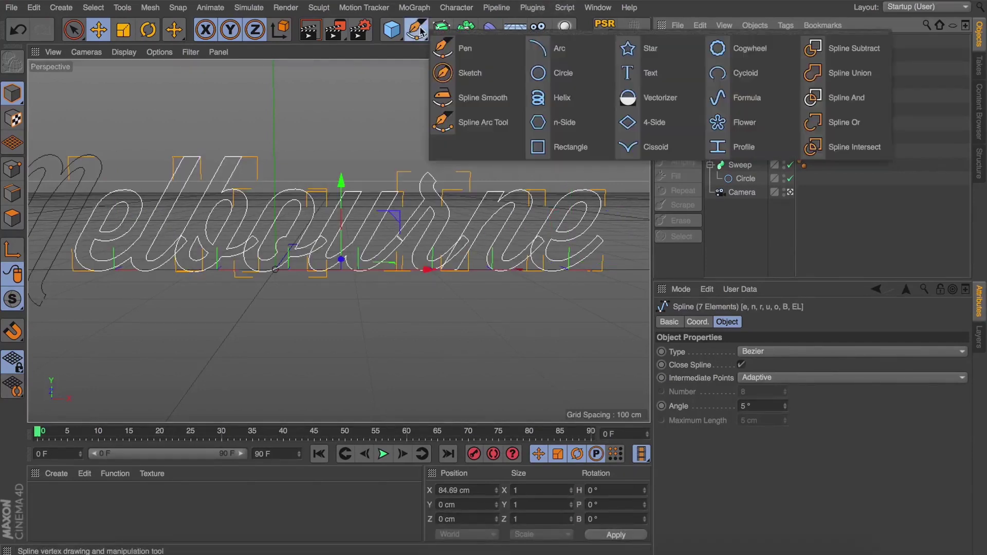
left_click(824, 64)
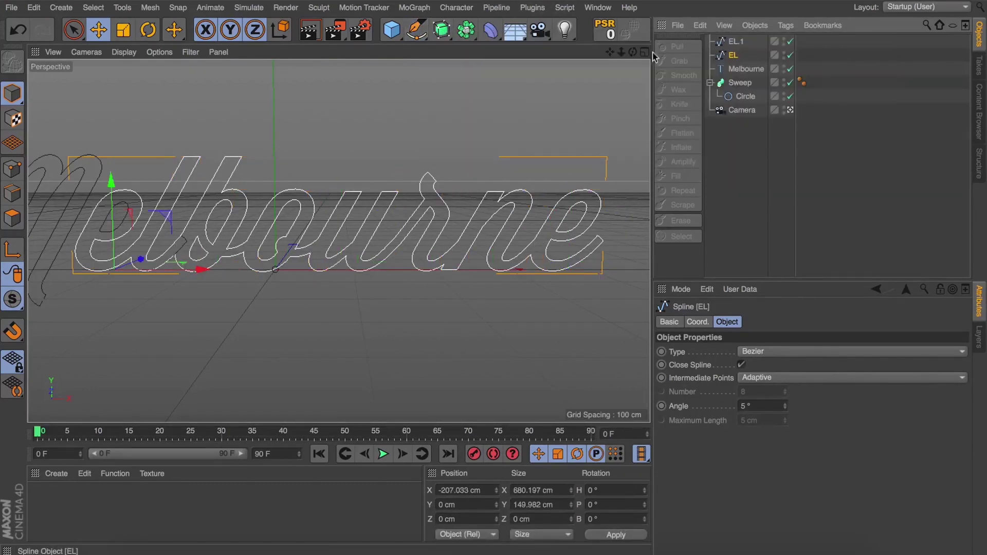
Step: In the duplicated EL spline, select the points of the e's inner loop and split them off as a separate spline
left_click(735, 42)
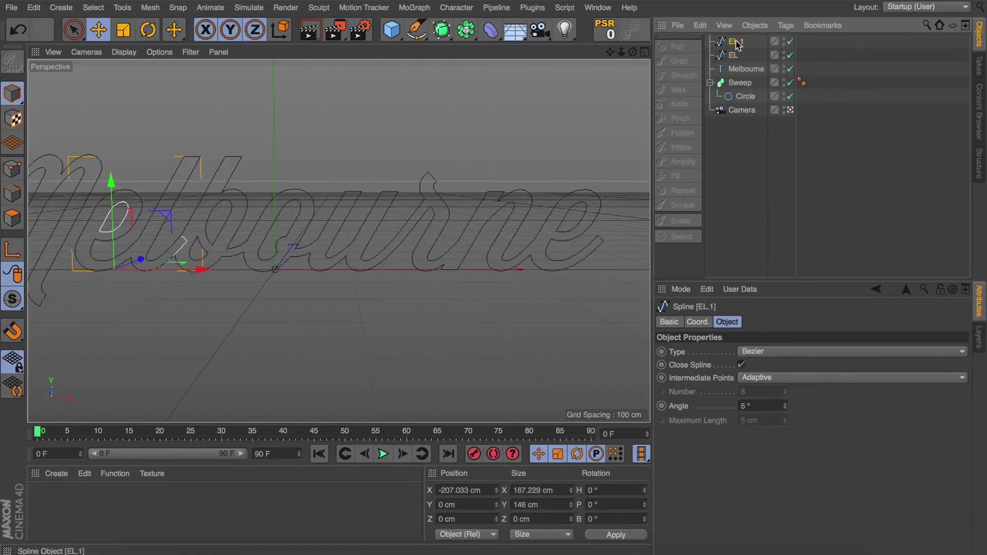
left_click(12, 169)
left_click_drag(74, 30, 122, 48)
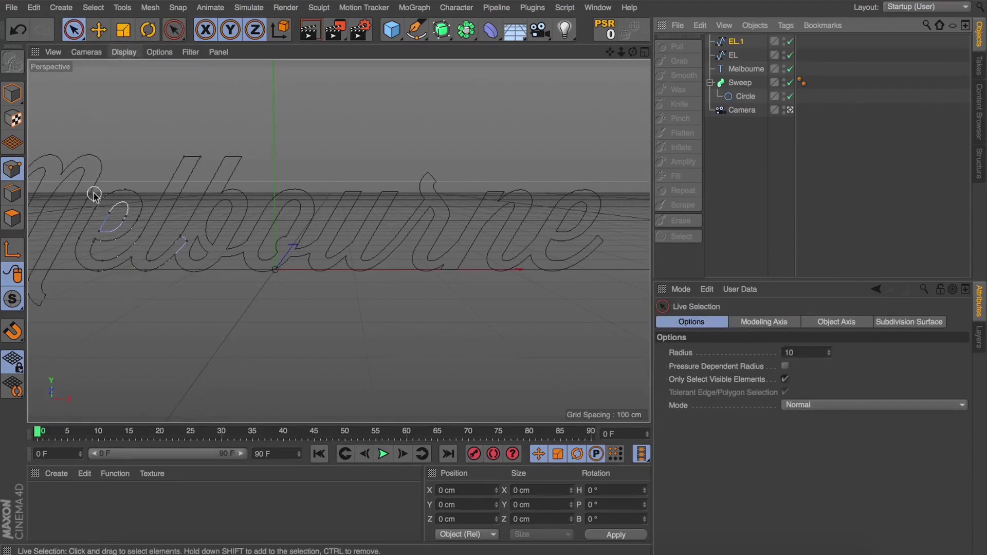
scroll(97, 203, "up", 5)
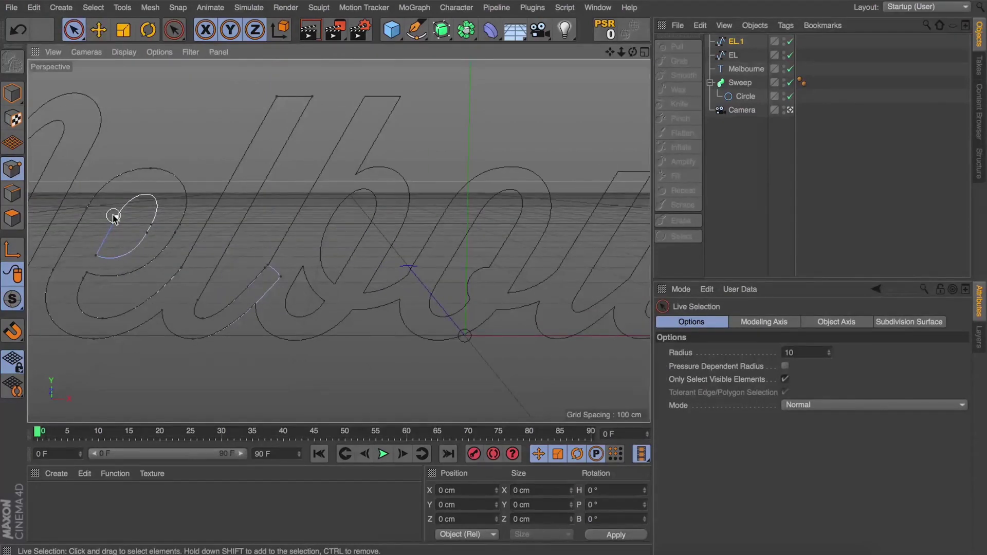
left_click(114, 216)
left_click(96, 253, "shift")
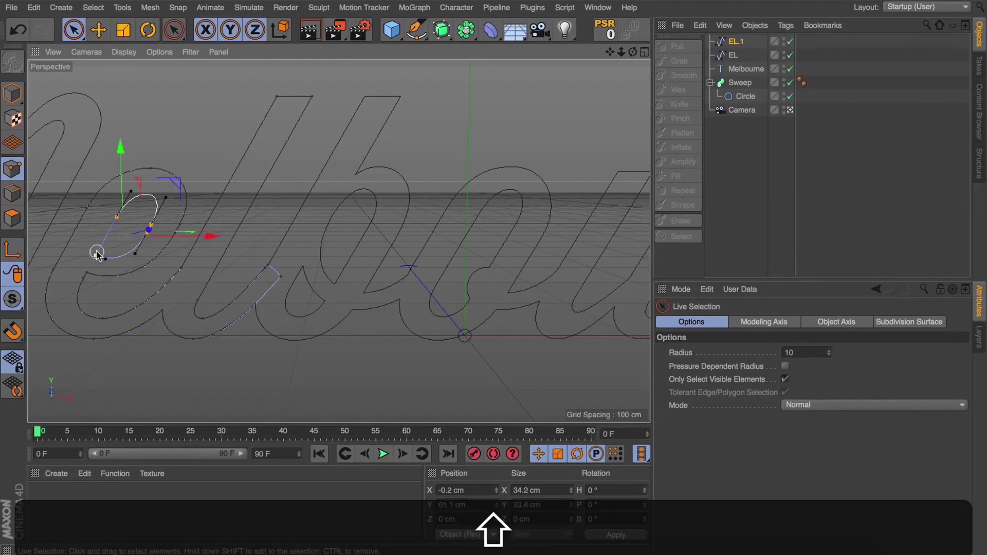
right_click(375, 122)
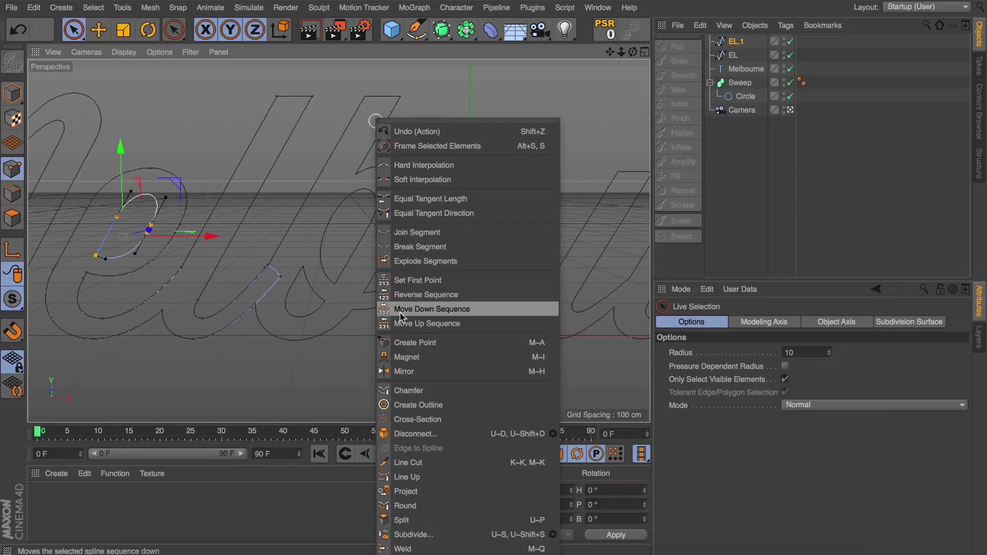
left_click(401, 520)
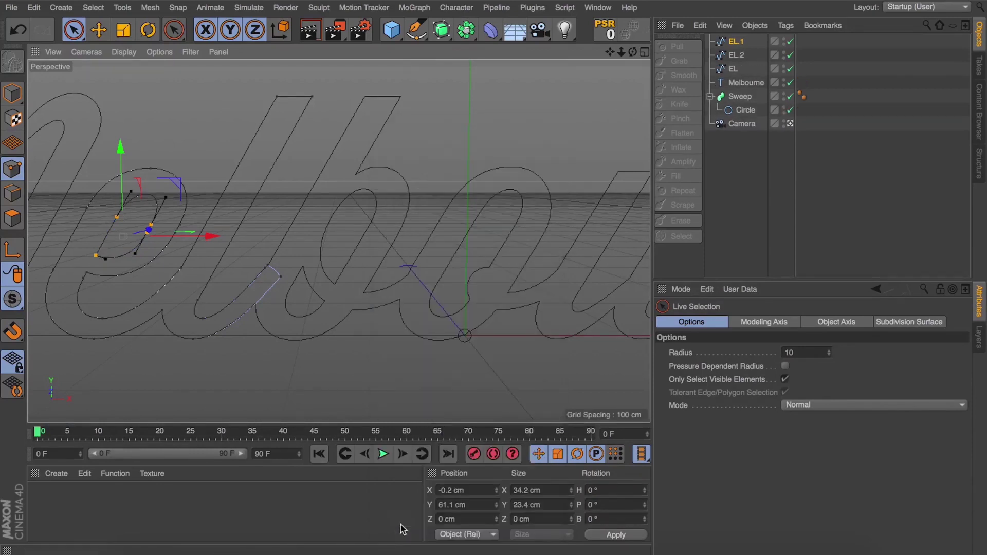
Step: Delete the leftover duplicate EL.1 spline, keeping the separated inner loop
left_click(725, 57)
left_click(731, 43)
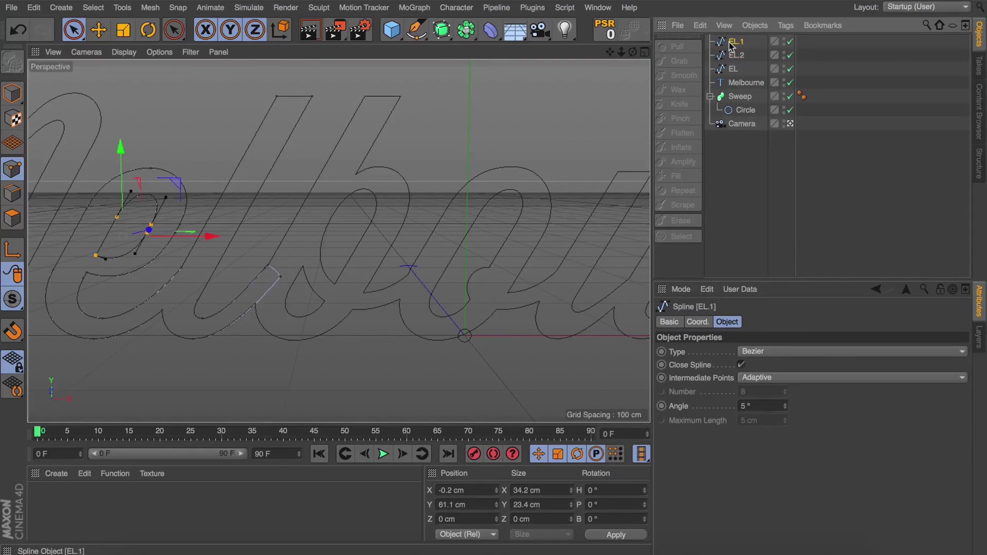
left_click(16, 96)
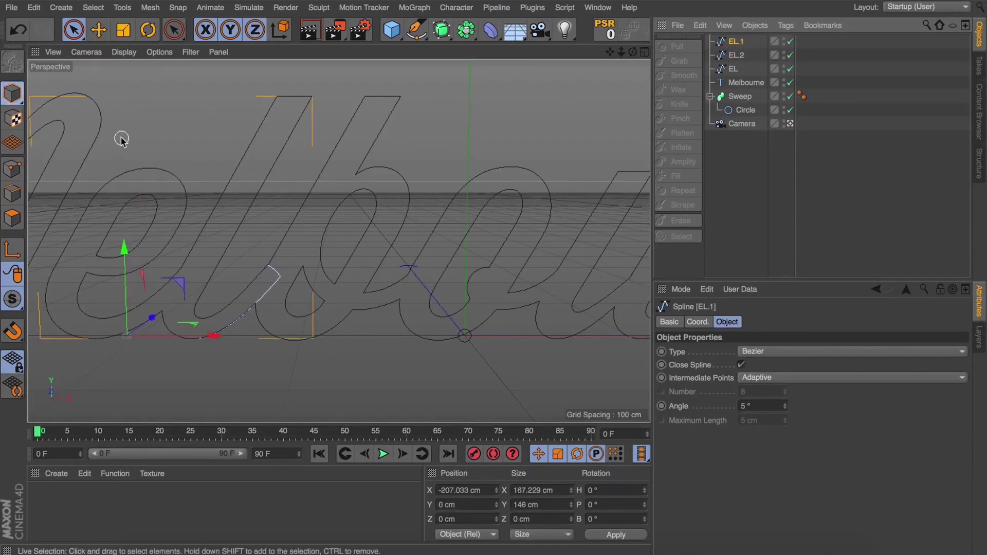
key("BackSpace")
Step: Combine the e's inner loop and the merged lettering under a Connect object and convert it to an editable spline
left_click(736, 43)
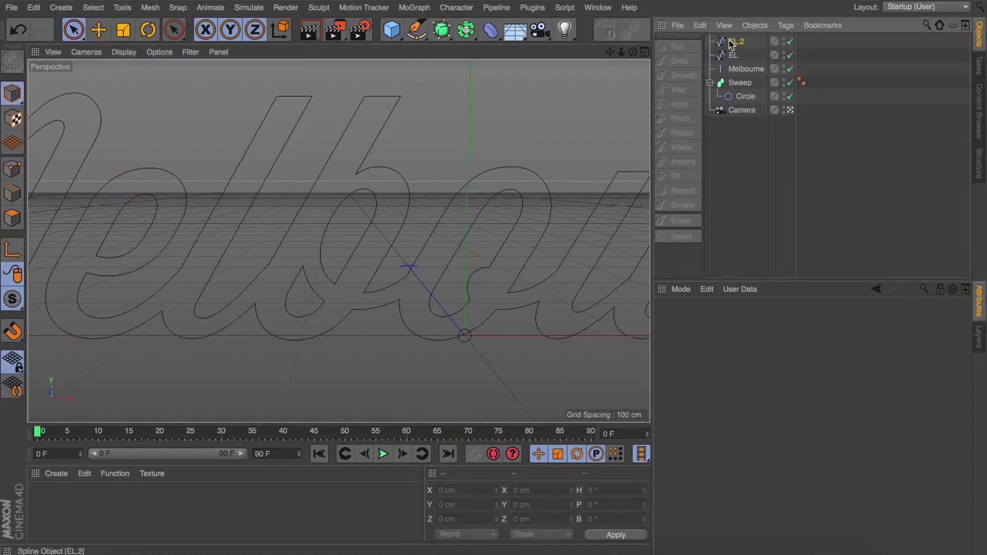
left_click(734, 56, "shift")
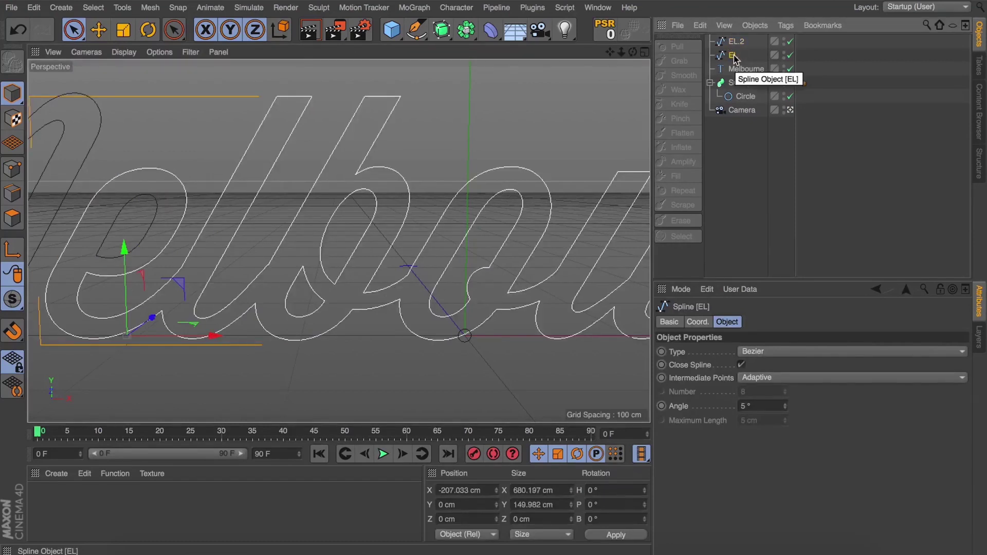
left_click_drag(466, 30, 620, 73)
left_click(738, 55)
left_click(734, 68, "shift")
left_click_drag(734, 66, 737, 42)
left_click(738, 44)
scroll(572, 129, "down", 5)
left_click_drag(610, 52, 373, 112)
key("c")
left_click_drag(621, 52, 591, 54)
Step: Convert the text object holding the letter M to an editable spline and rename it M
left_click(740, 55)
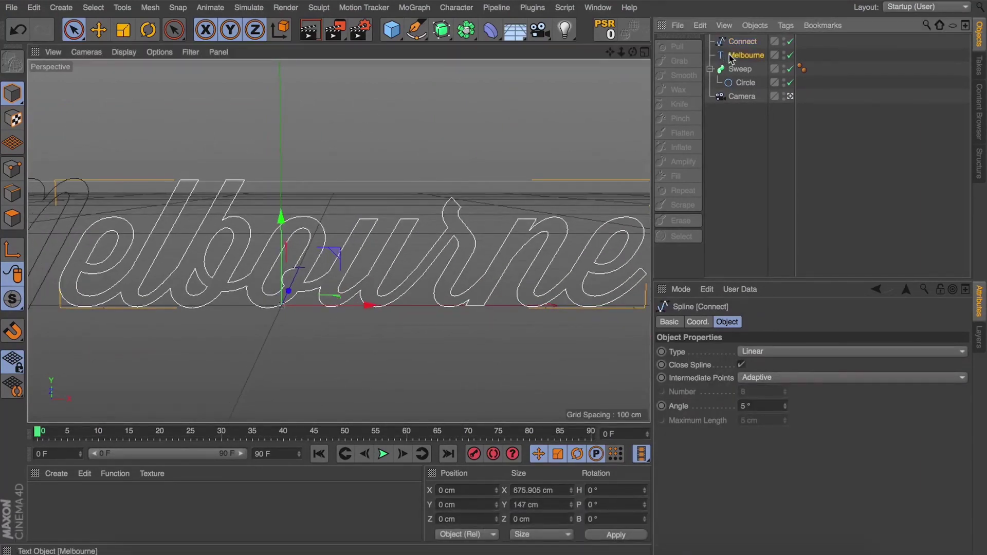
left_click_drag(621, 52, 581, 53)
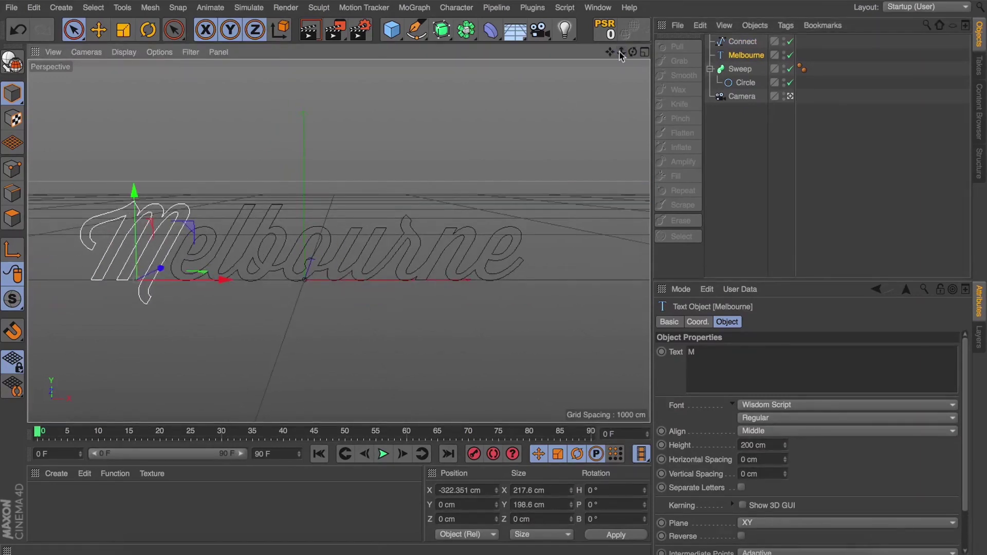
key("c")
type("M")
key("Return")
Step: Join the M and the remaining lettering through a Connect object into one editable spline named Melbourne, and place it under the Sweep
left_click(738, 41, "shift")
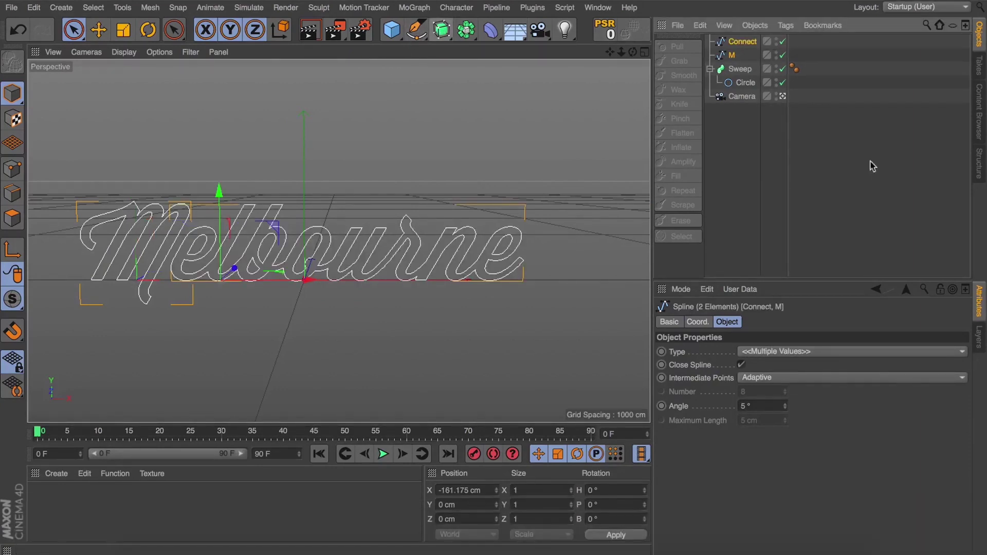
left_click_drag(443, 31, 609, 72)
left_click(726, 55)
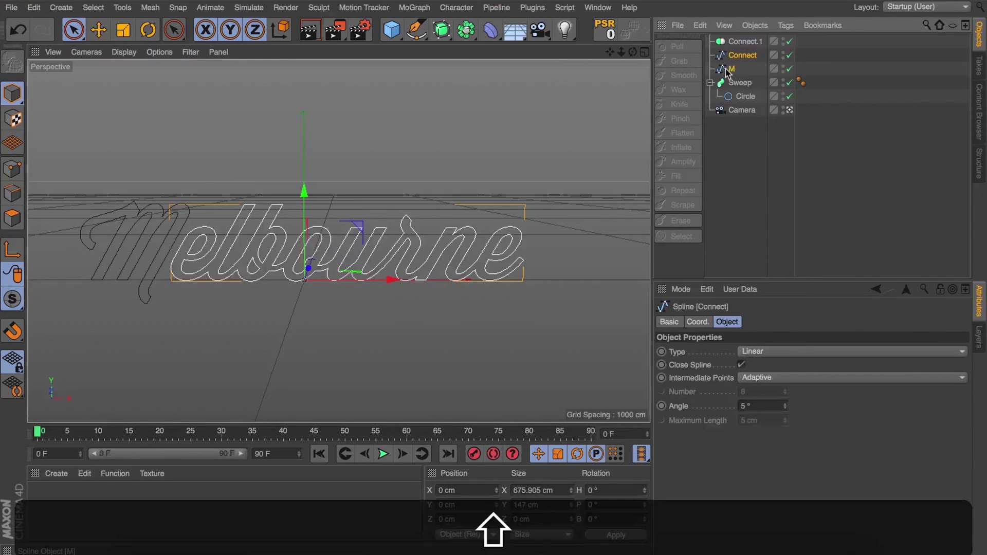
left_click(726, 69, "shift")
left_click_drag(740, 58, 740, 45)
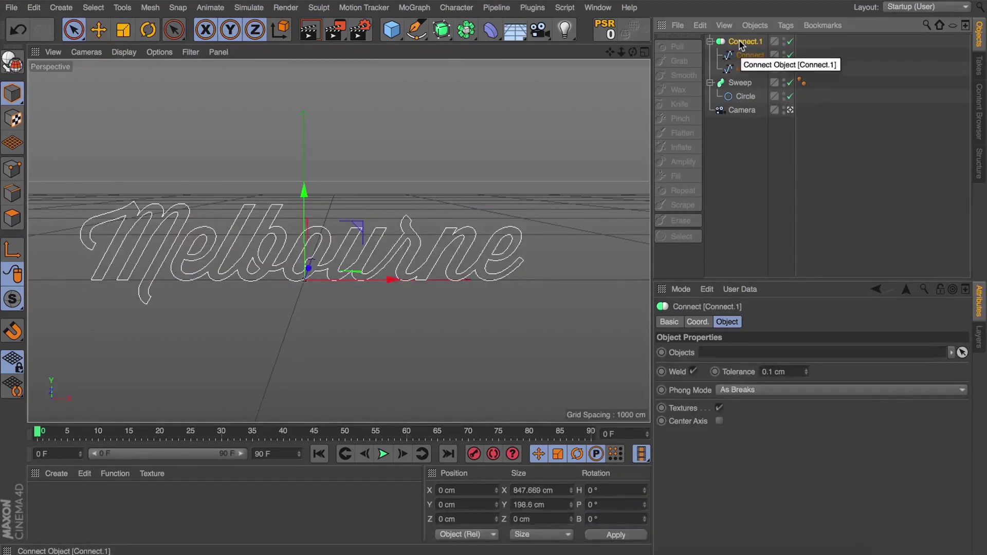
key("c")
left_click_drag(744, 44, 747, 82)
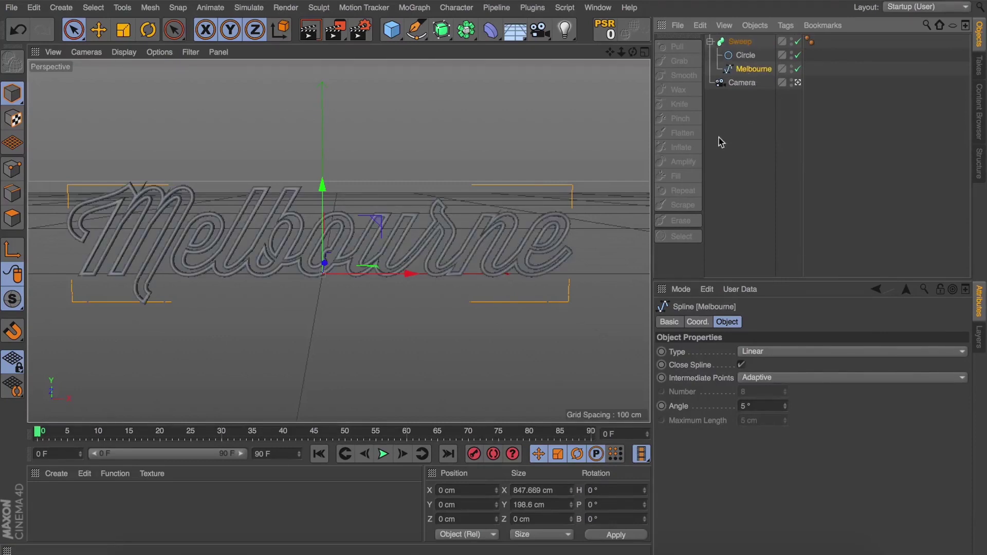
left_click(735, 137)
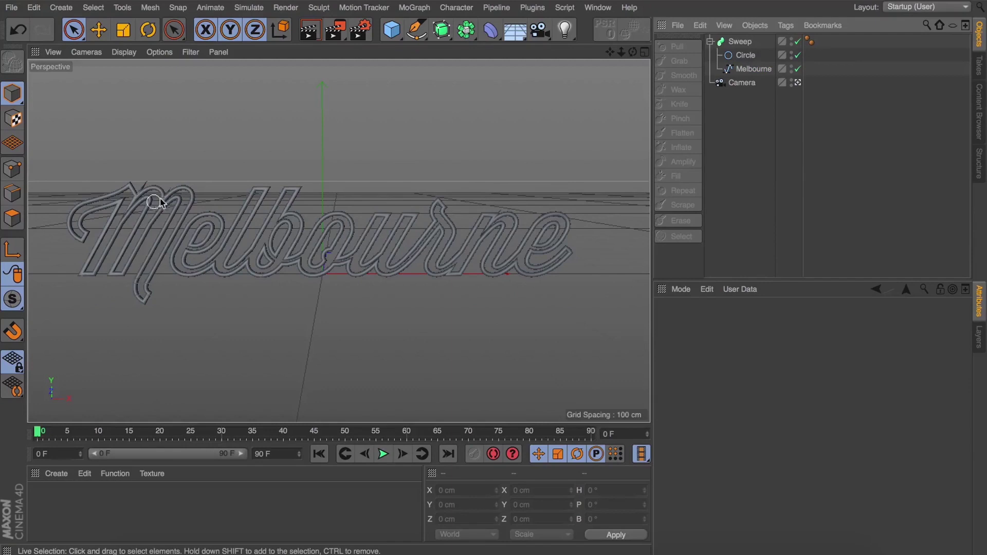
Step: Leave the camera view, disable the sweep's Circle profile and show the Melbourne spline's points around the M
left_click(799, 83)
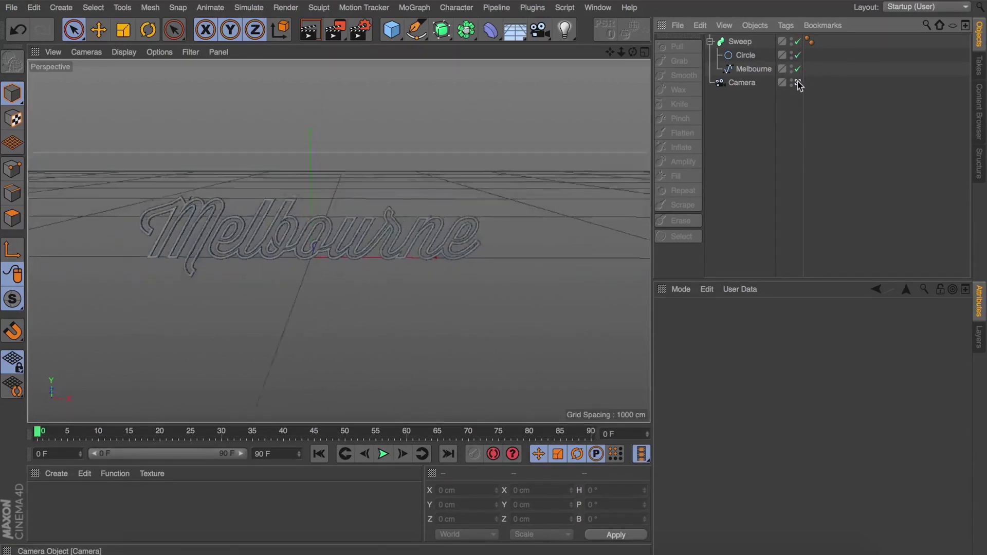
scroll(187, 208, "up", 10)
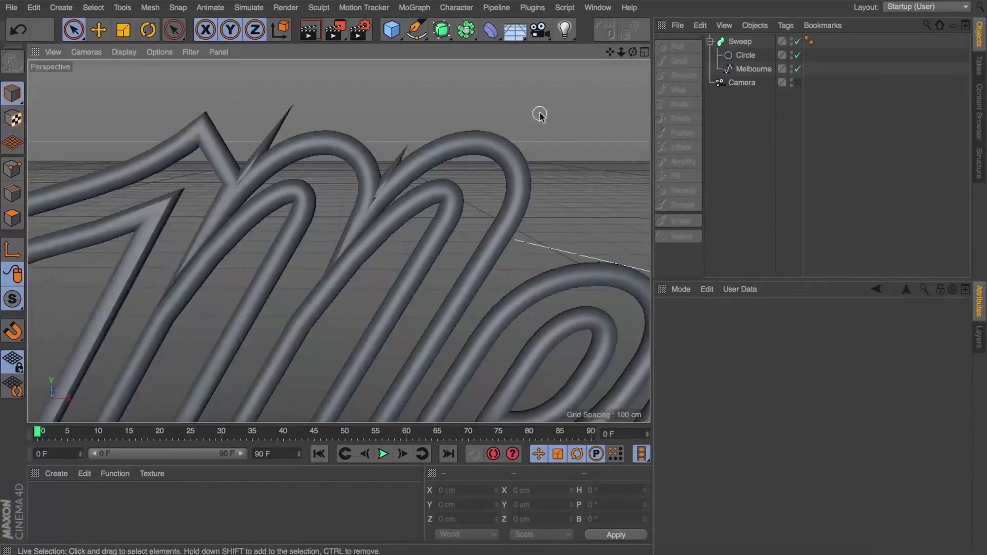
left_click(798, 55)
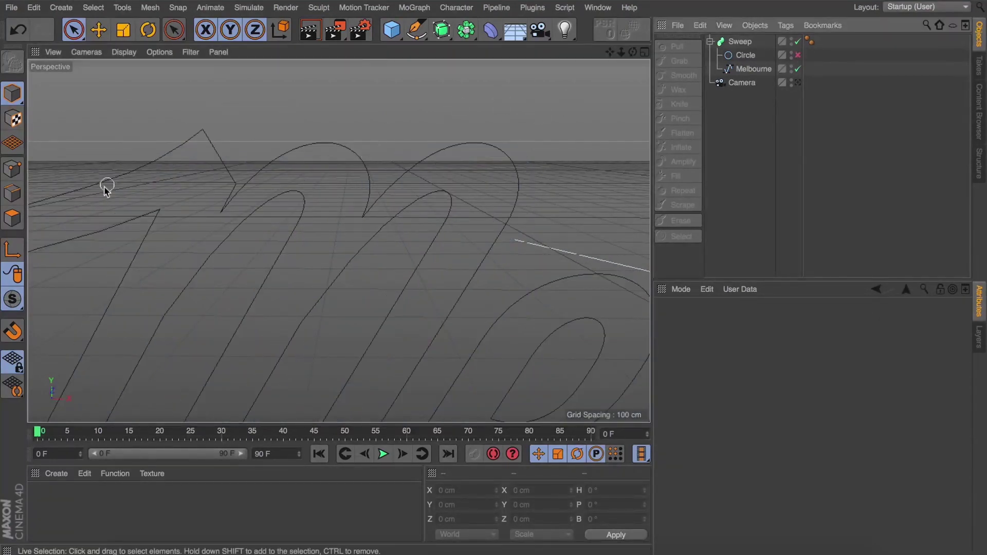
left_click(13, 170)
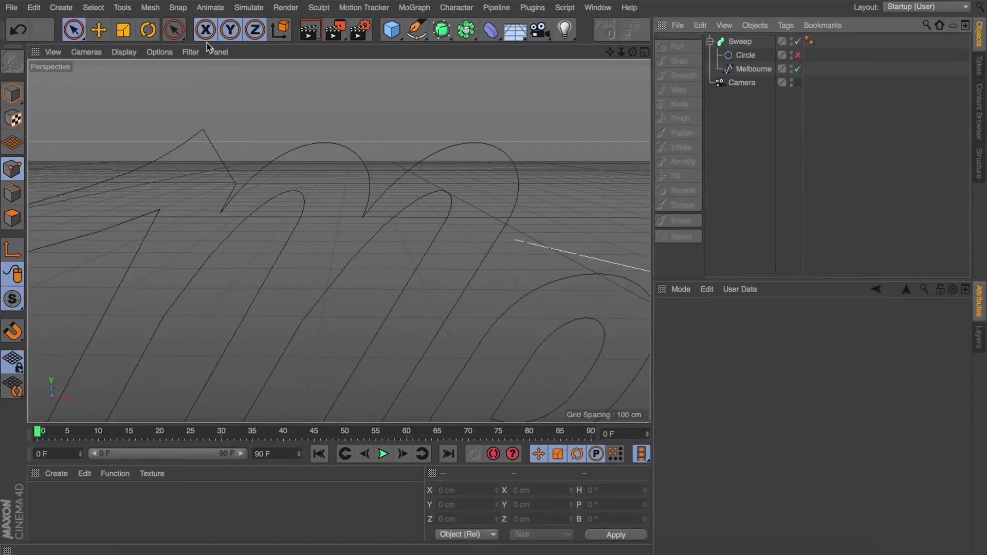
left_click(732, 72)
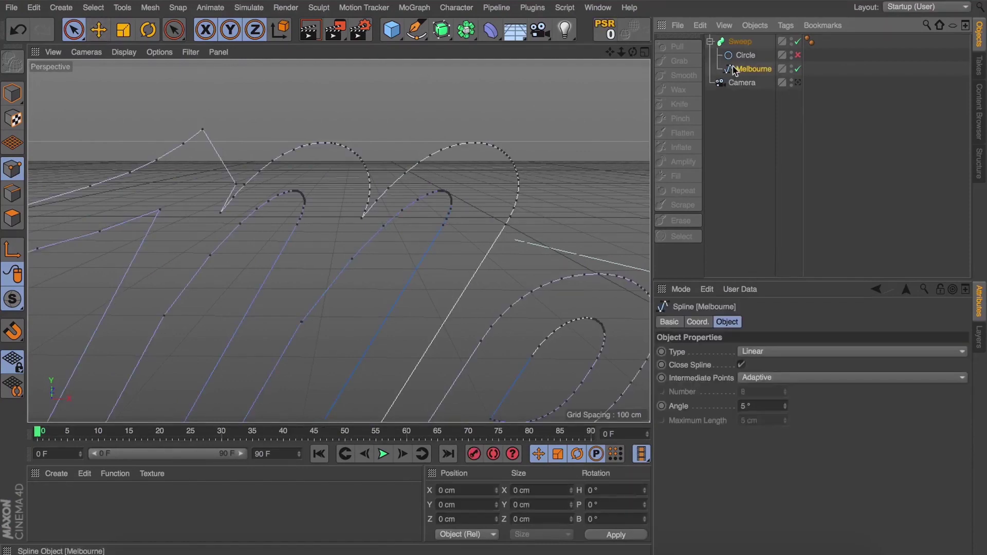
Step: Delete the sharp corner point in the M's first upper notch and re-enable the Circle to check the sweep
left_click(220, 213)
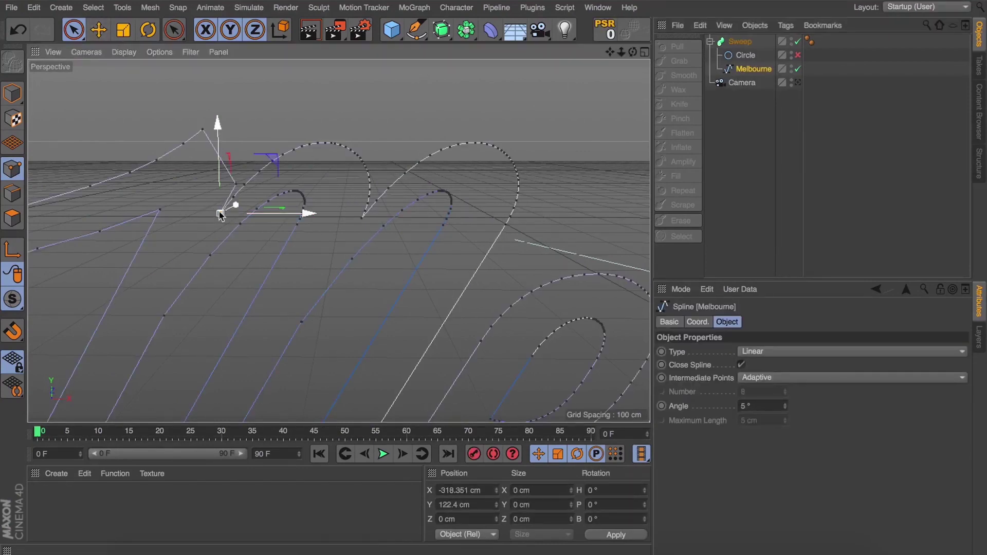
left_click_drag(220, 213, 233, 196)
left_click(797, 55)
left_click(798, 55)
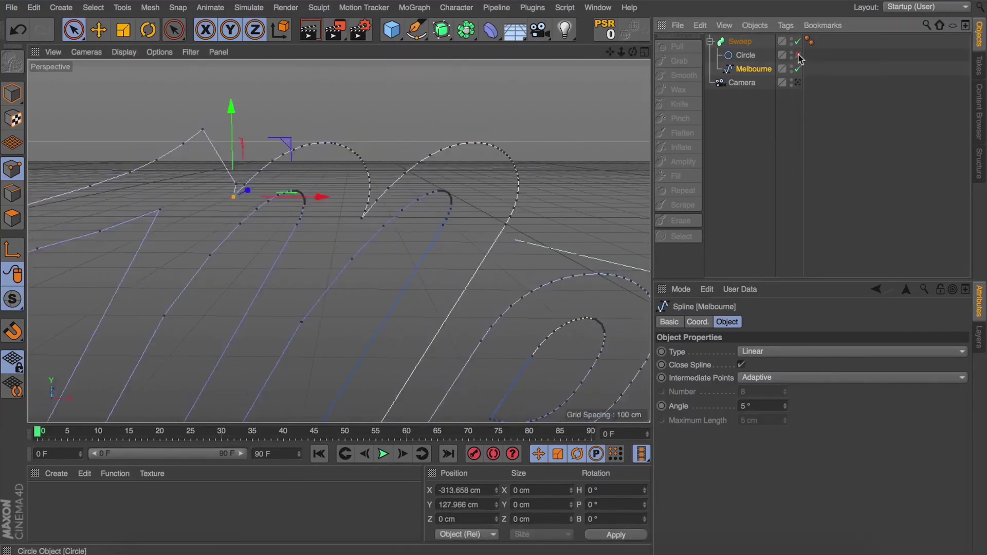
key("BackSpace")
key("super+z")
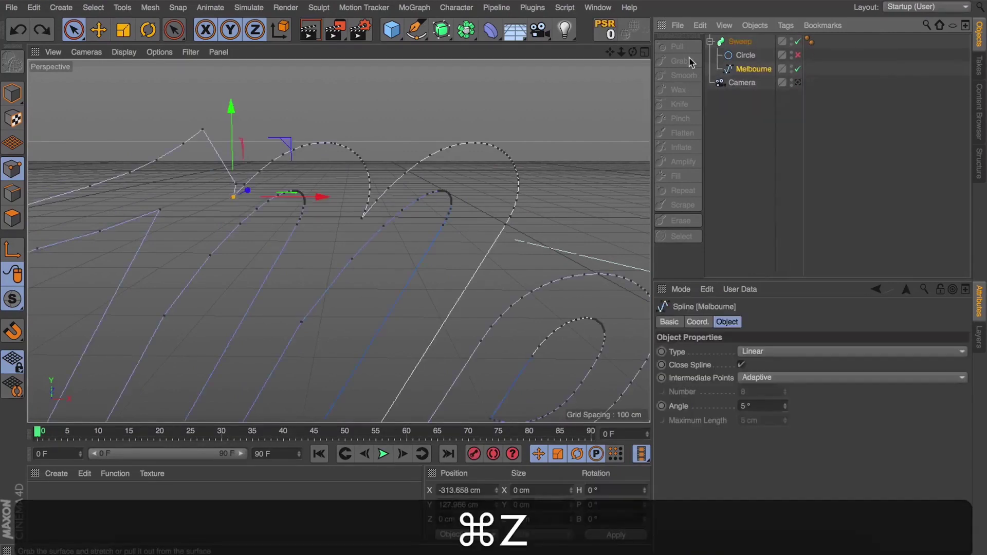
key("BackSpace")
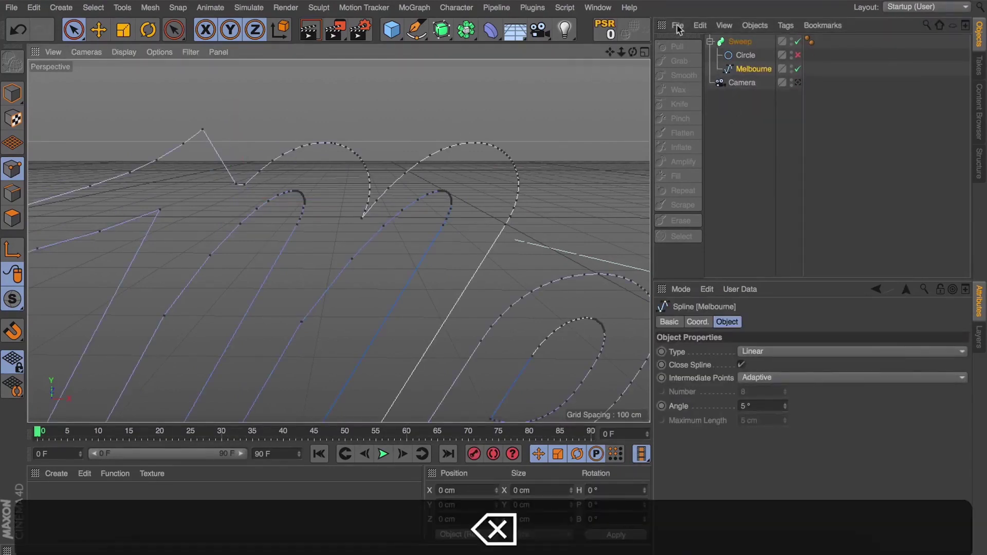
left_click(798, 55)
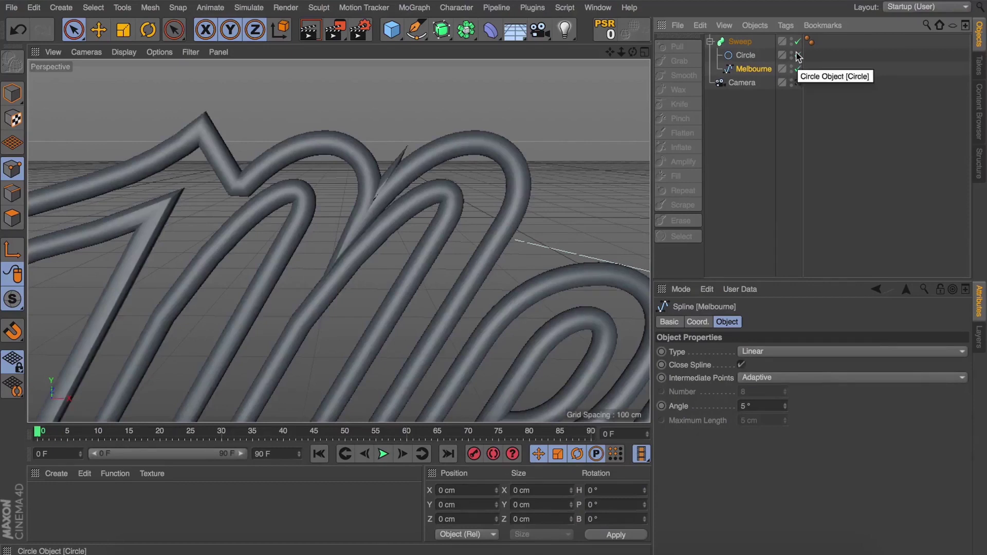
Step: With the Circle disabled, delete three points at the bottom of the M's second upper notch, then turn the Circle back on
left_click(798, 55)
left_click(363, 218)
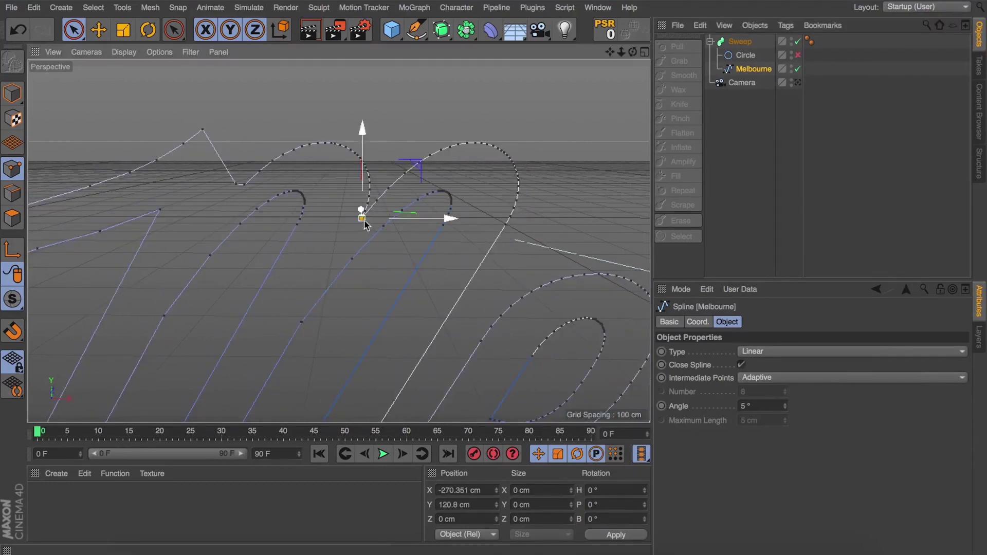
key("BackSpace")
left_click(366, 211)
key("BackSpace")
left_click(367, 202)
key("BackSpace")
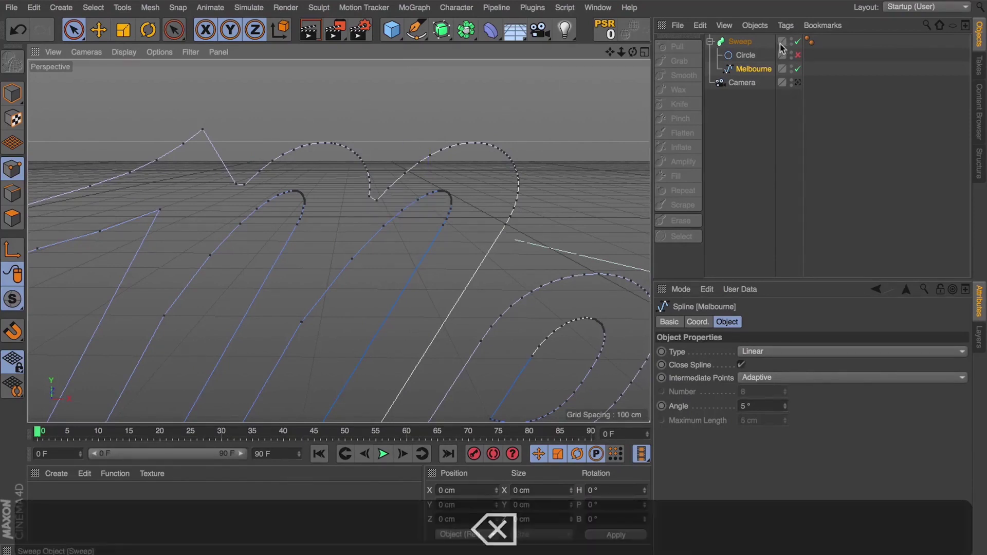
left_click(798, 55)
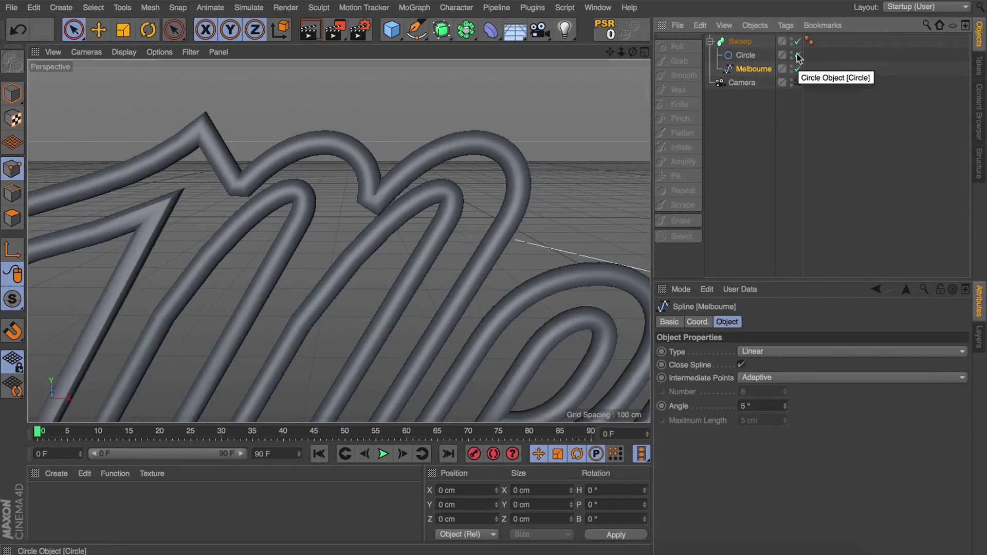
Step: Set the Melbourne spline's type to B-Spline and check the resulting sweep with the Circle enabled
left_click(797, 55)
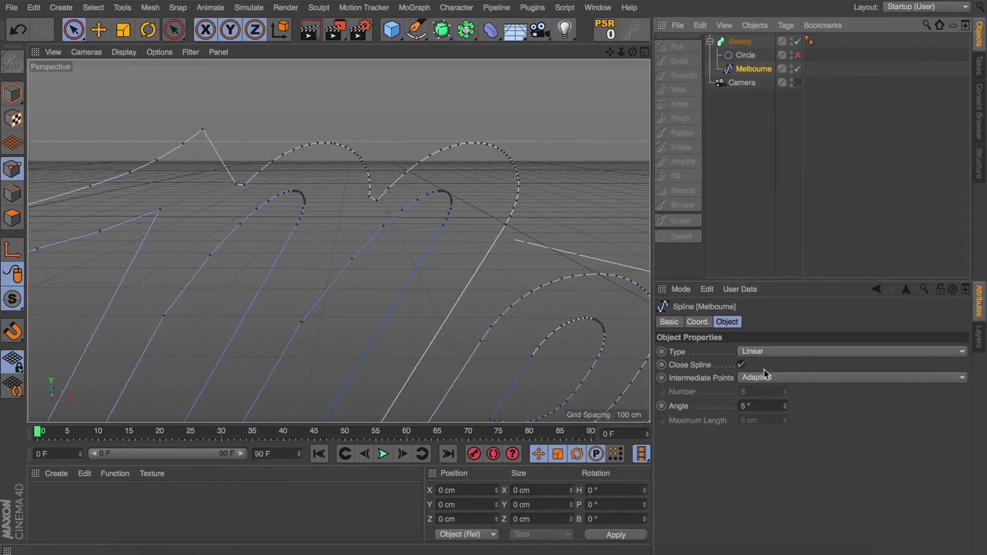
left_click(776, 352)
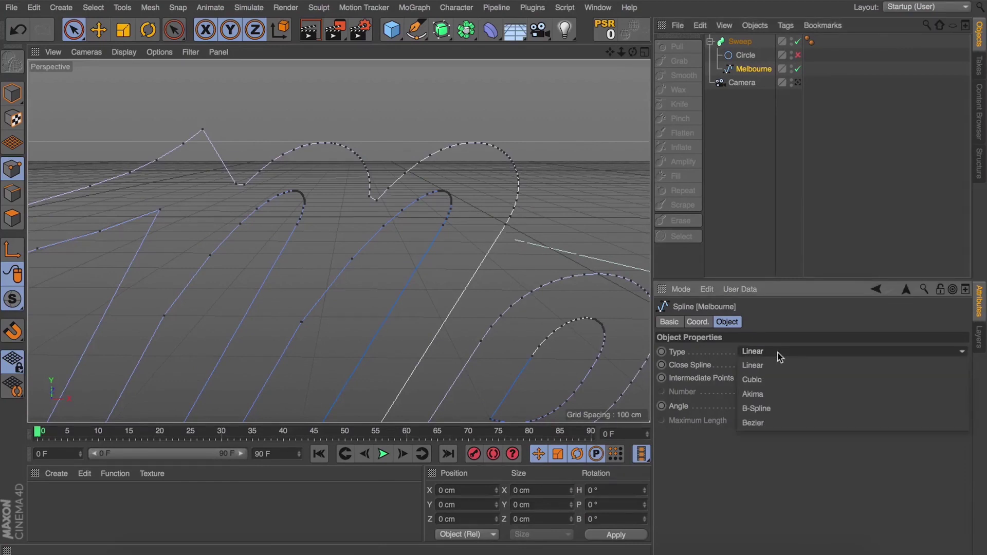
left_click(773, 411)
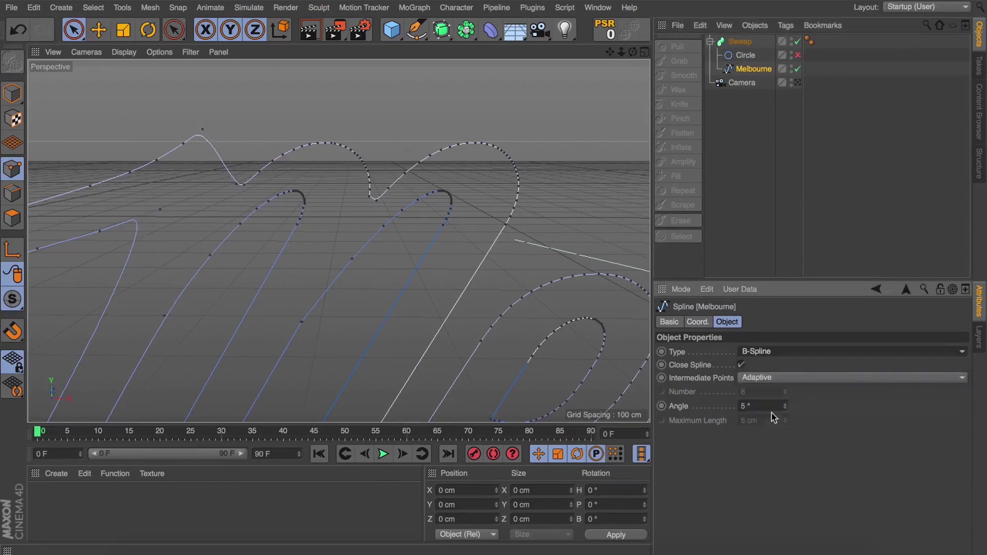
left_click(797, 55)
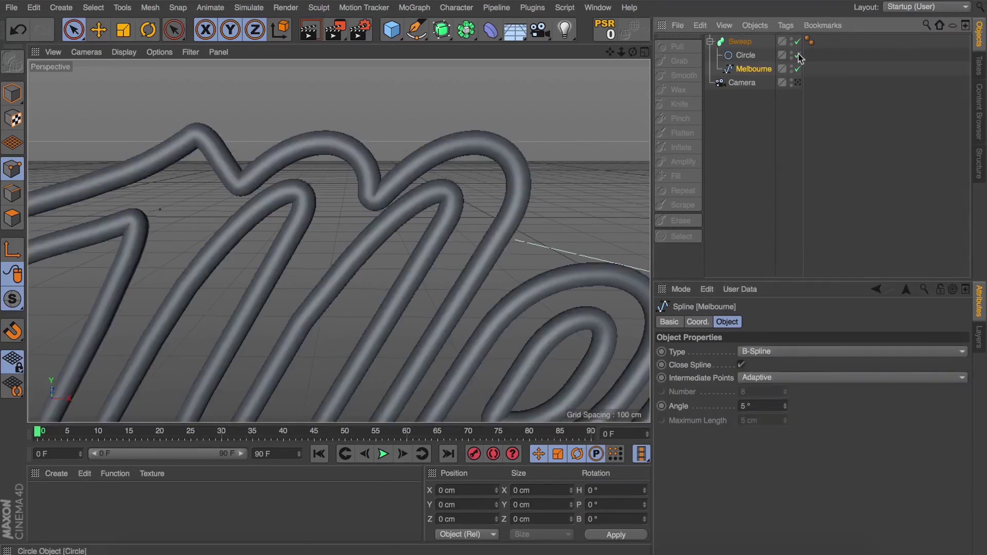
Step: Change the Melbourne spline's type to Bezier and return to the camera view
mouse_move(622, 51)
left_mouse_down()
mouse_move(337, 238)
mouse_move(623, 54)
left_mouse_up()
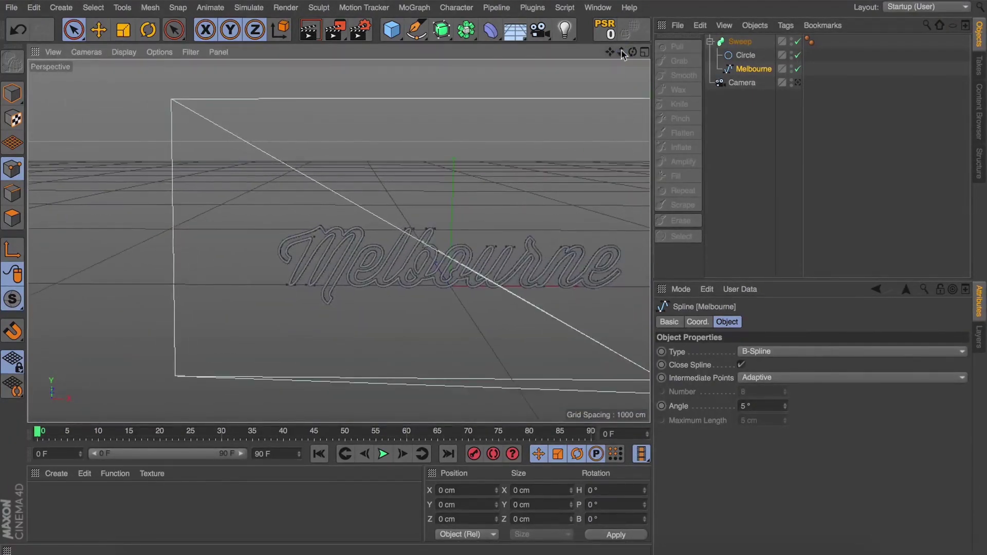
left_click(778, 352)
left_click(777, 425)
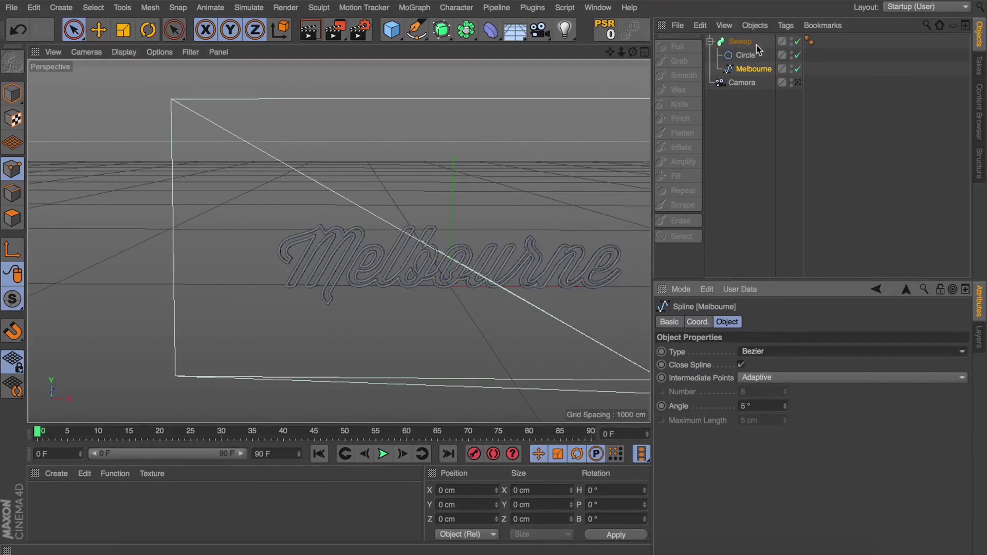
left_click(796, 82)
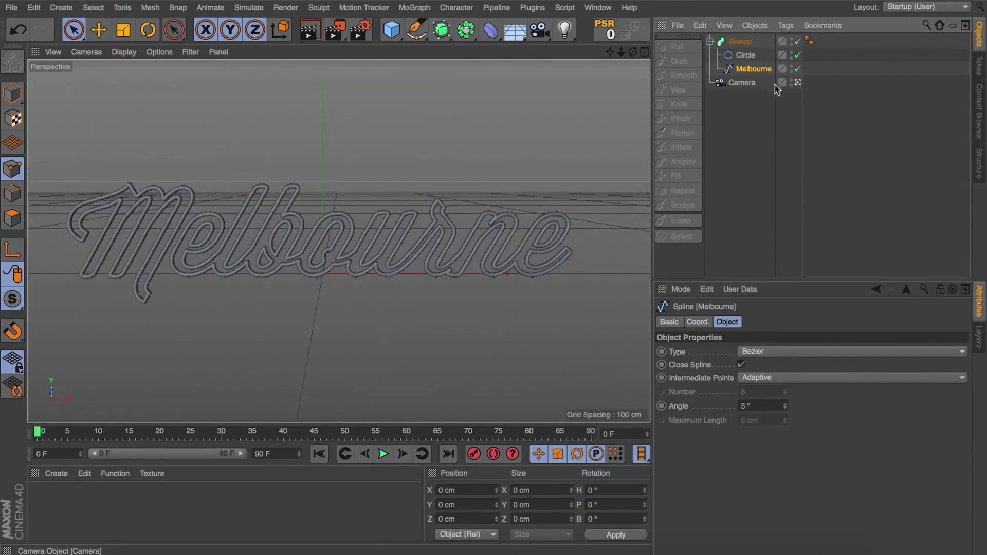
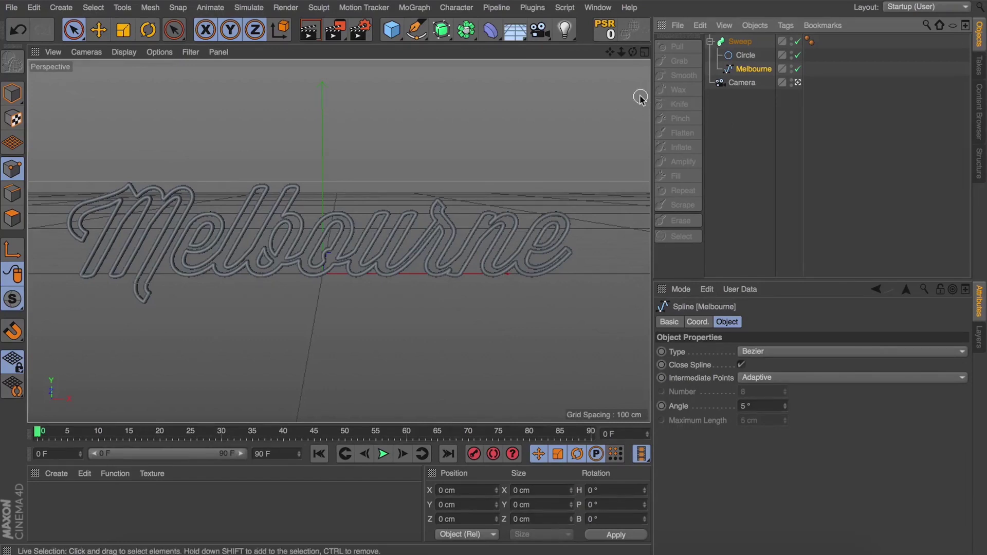
Step: Add a cylinder primitive and set its orientation to +Z
left_click(392, 30)
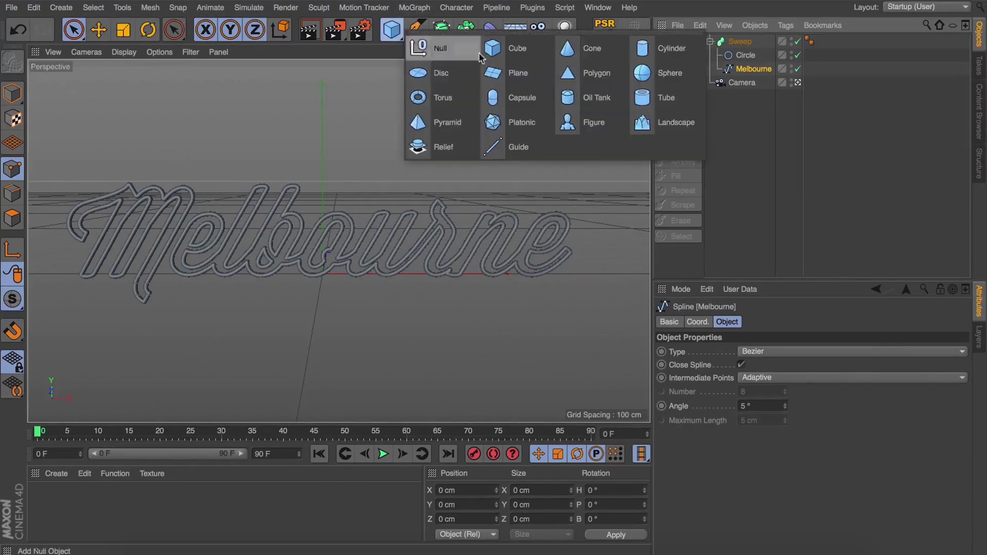
left_click(638, 53)
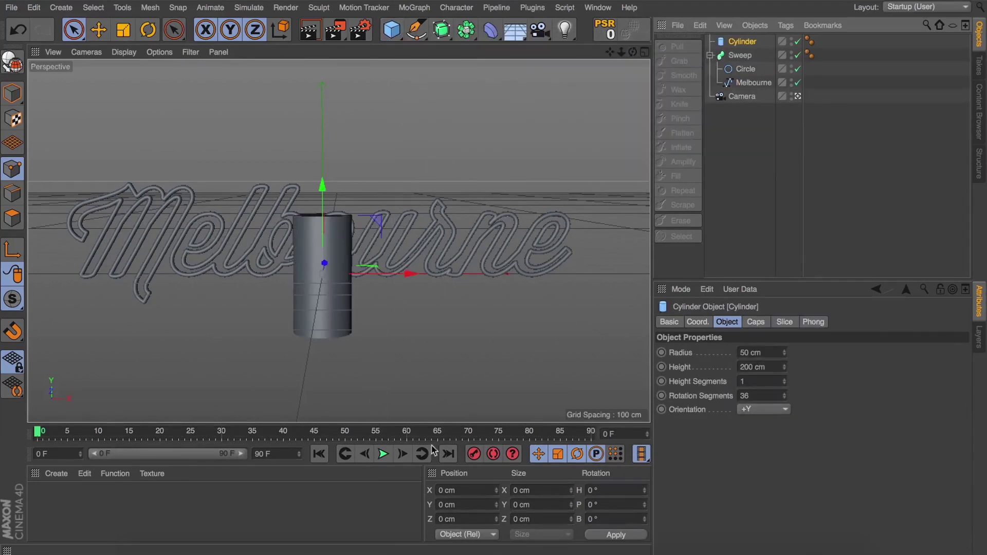
left_click(761, 409)
left_click(748, 479)
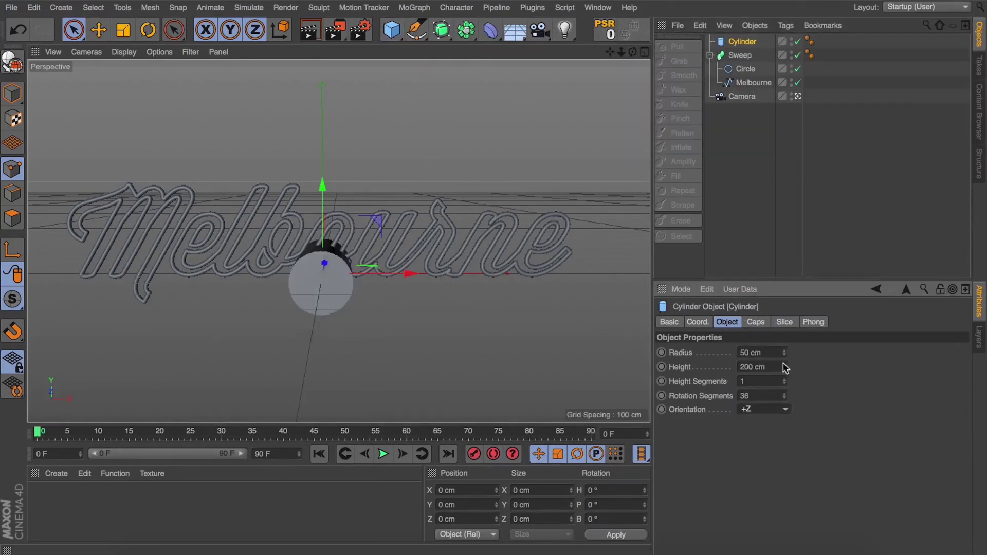
Step: Set the cylinder's radius to 3 cm and its height to 50 cm, and inspect it against the lettering tubes
left_click(746, 68)
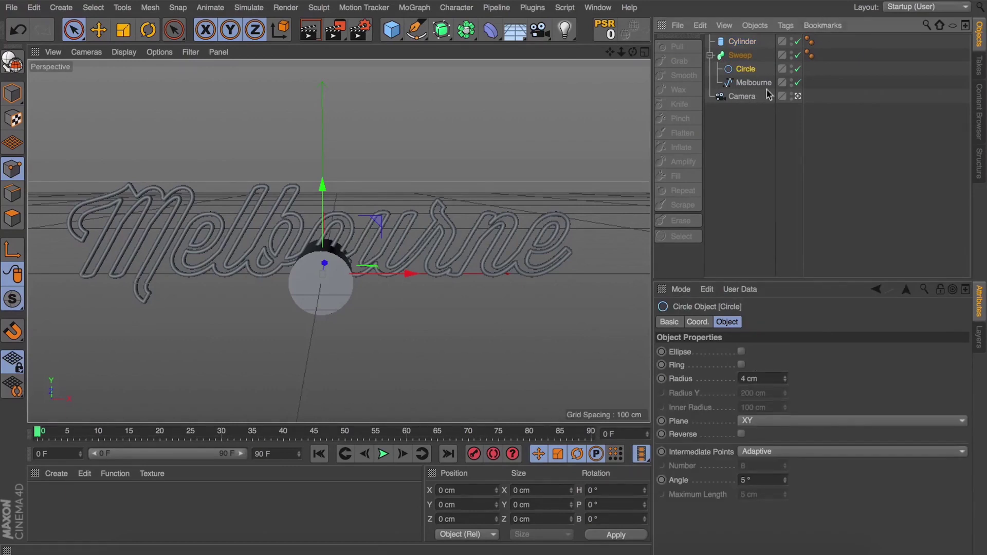
left_click(742, 41)
double_click(760, 352)
type("3")
key("Return")
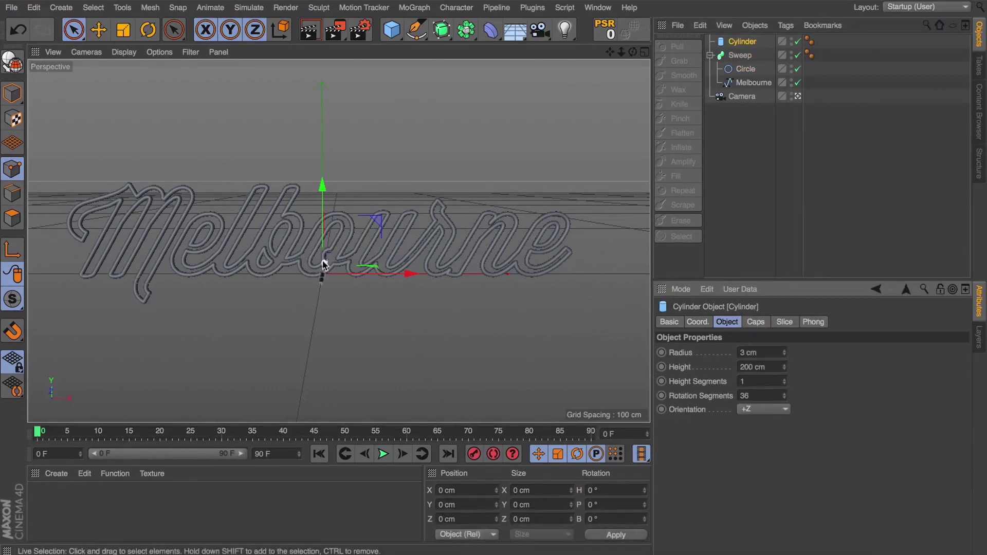
left_click_drag(634, 56, 636, 53)
type("50")
key("Return")
scroll(408, 306, "up", 5)
left_click_drag(409, 325, 433, 324)
mouse_move(633, 52)
left_mouse_down()
mouse_move(607, 87)
mouse_move(710, 58)
mouse_move(700, 47)
mouse_move(724, 52)
mouse_move(715, 63)
mouse_move(633, 55)
left_mouse_up()
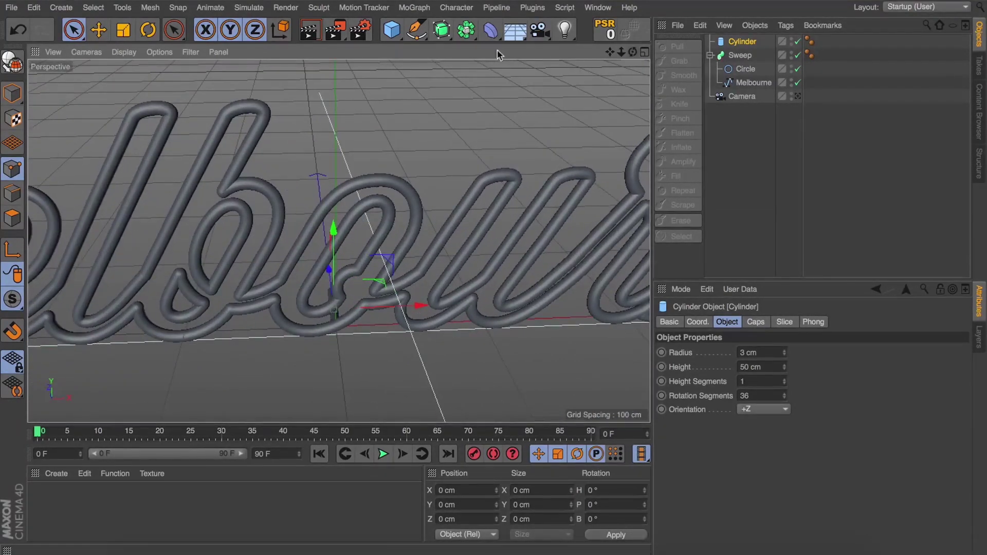
Step: Return to the camera view and add a plane primitive to the scene
left_click(797, 97)
left_click(797, 97)
left_click_drag(392, 29, 509, 71)
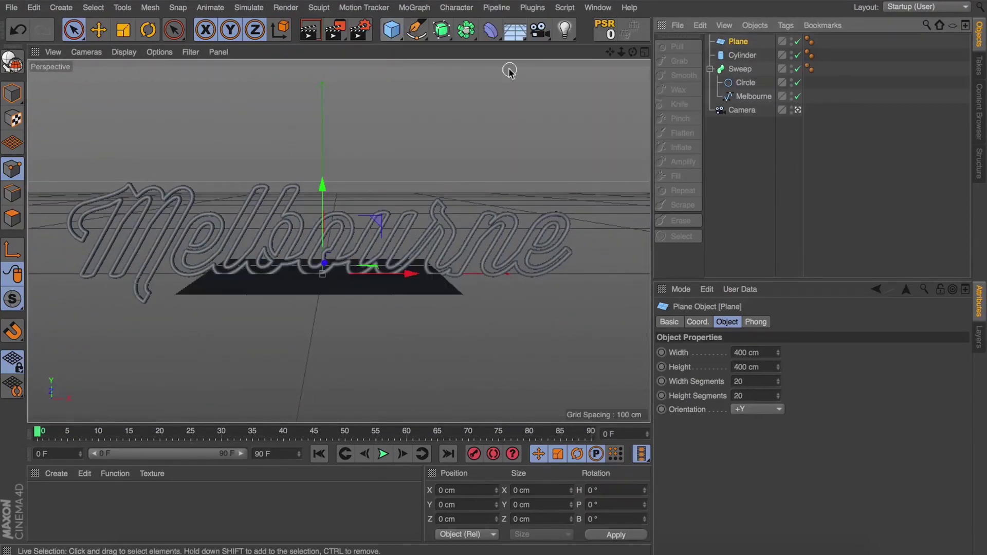
Step: Set the plane's orientation to +Z and scale it uniformly to about 1222 cm wide and high
left_click(766, 409)
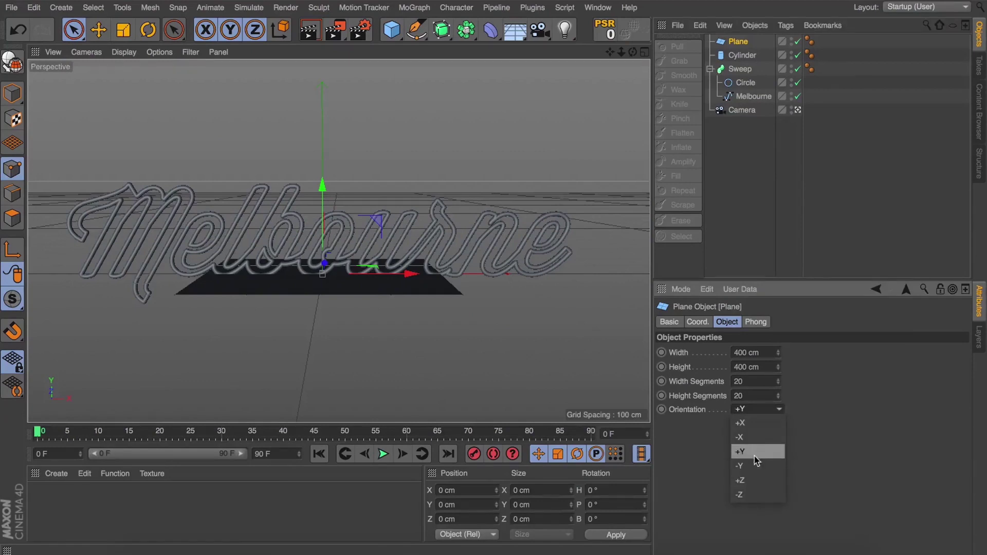
left_click(754, 482)
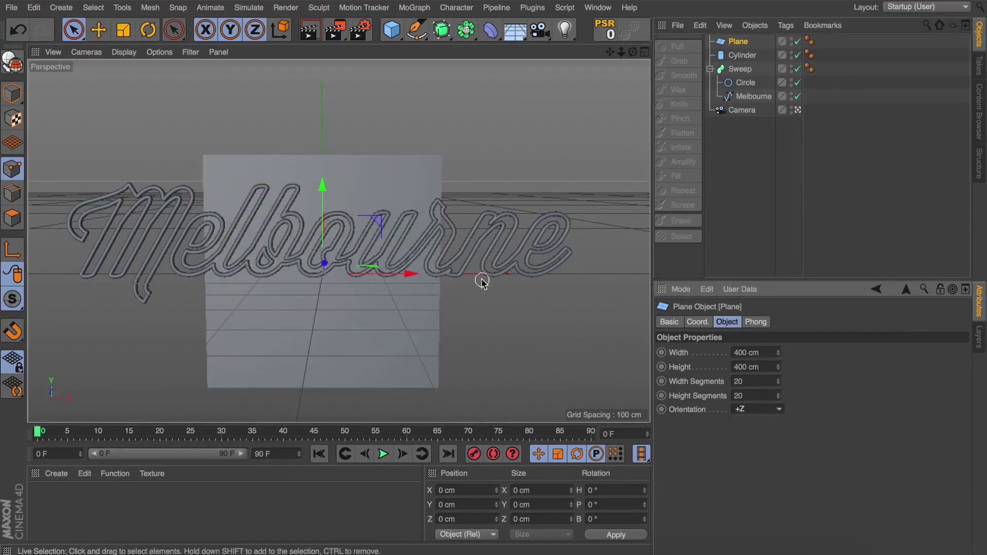
key("t")
mouse_move(482, 278)
left_mouse_down()
mouse_move(616, 275)
mouse_move(481, 277)
left_mouse_up()
key("e")
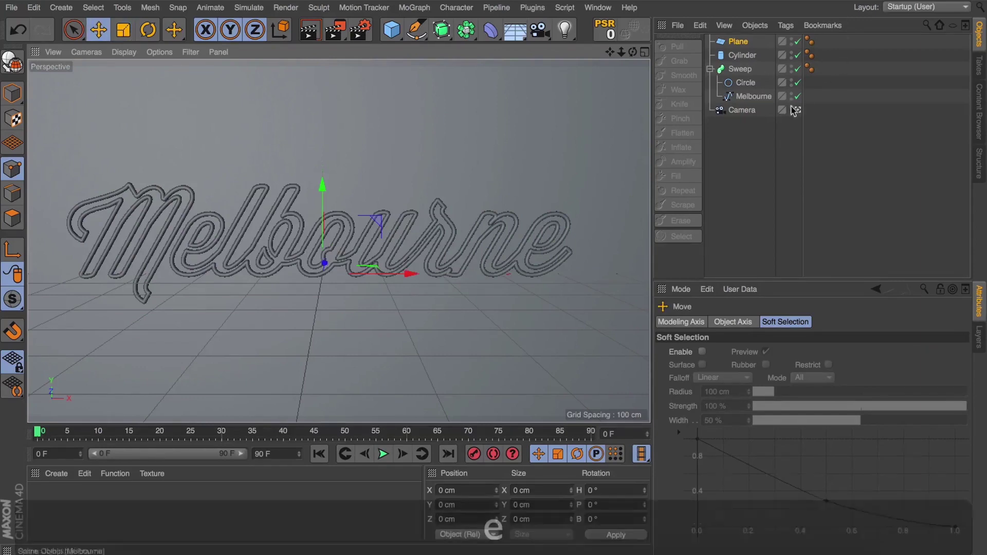
Step: Leave the camera view and move the plane back along Z behind the lettering, to the cylinder's rear end
left_click(795, 110)
left_click_drag(340, 298, 506, 242)
left_click_drag(222, 340, 240, 339)
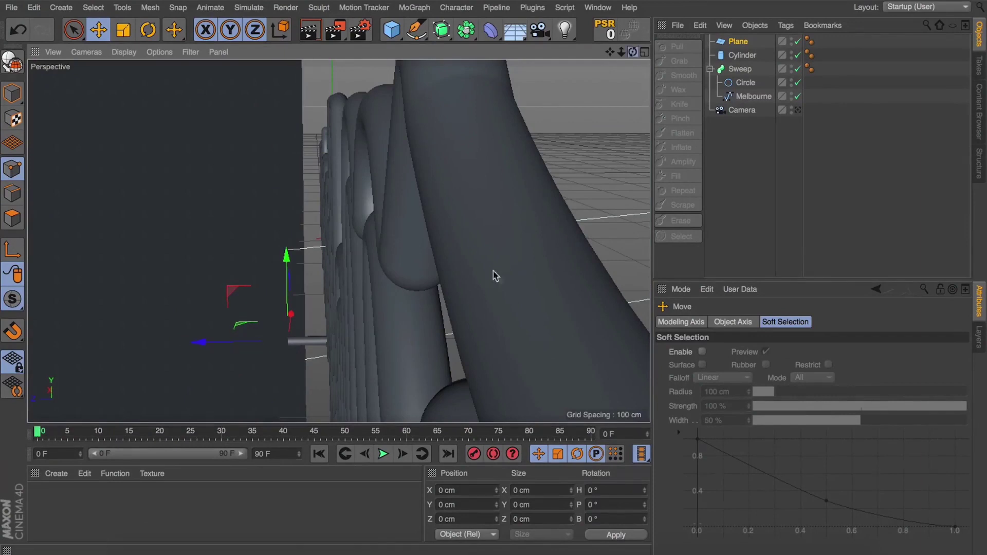
left_click_drag(493, 276, 339, 240)
mouse_move(621, 51)
left_mouse_down()
mouse_move(339, 240)
mouse_move(635, 53)
left_mouse_up()
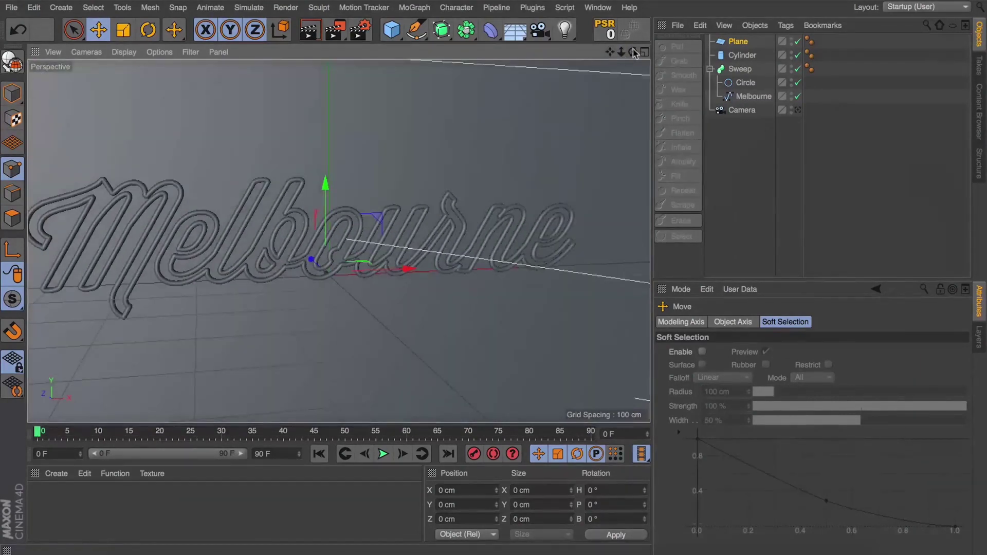
Step: Rename the plane as Wall and hide it
left_click(741, 55)
left_click(737, 41)
double_click(739, 41)
type("Wa")
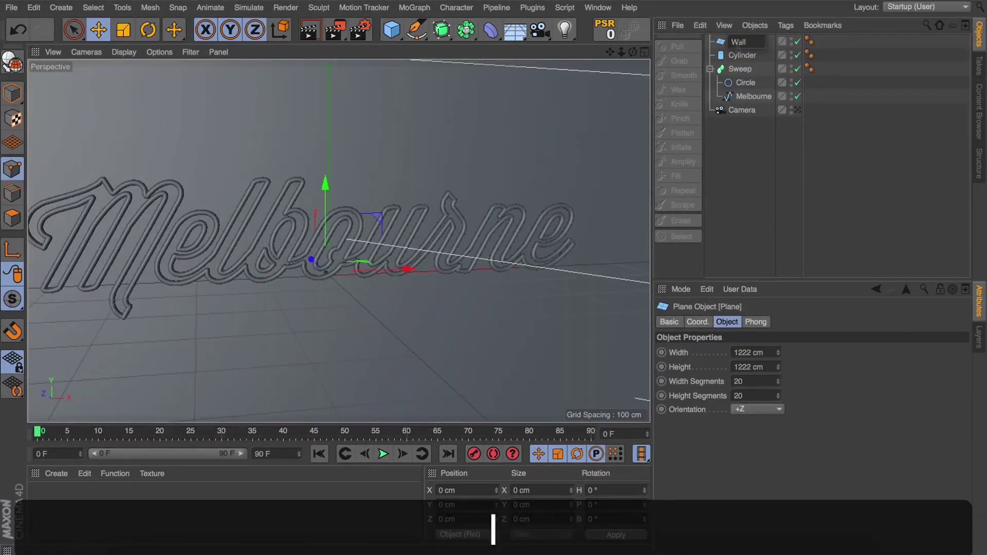
type("ll")
key("Return")
left_click(792, 41)
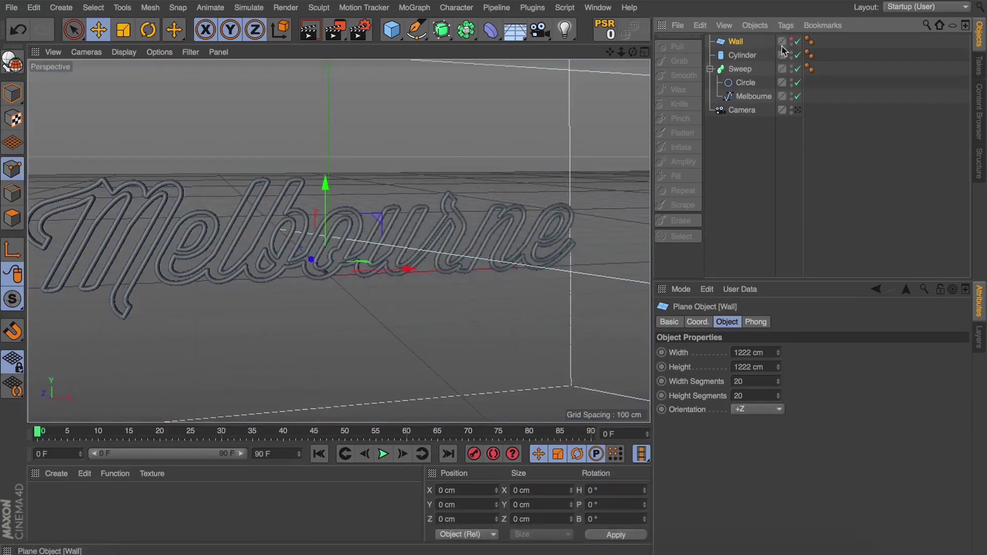
Step: Add a MoGraph Cloner as the parent of the cylinder and set its mode to Object
left_click(735, 56)
key("alt")
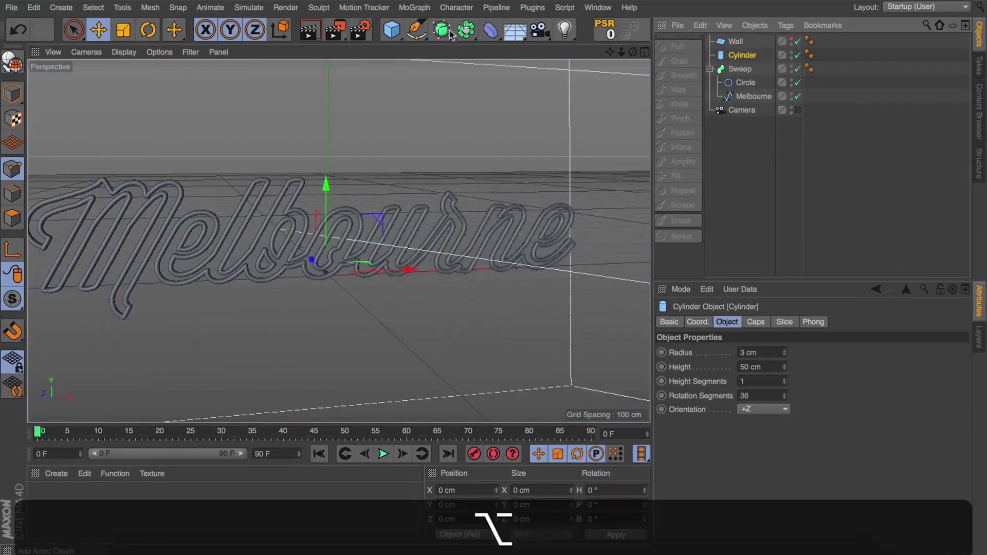
left_click(411, 7)
left_click(425, 160, "alt")
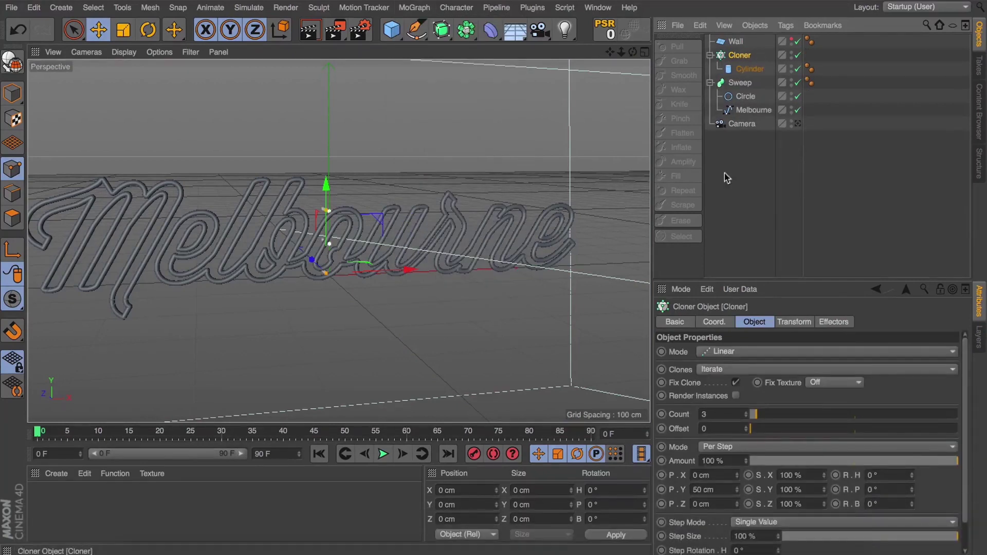
left_click(726, 352)
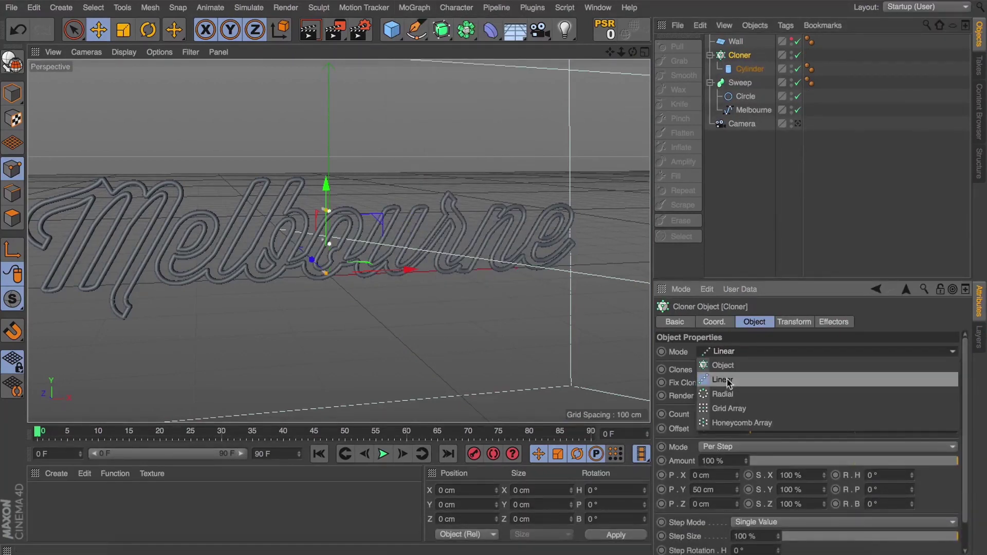
left_click(726, 366)
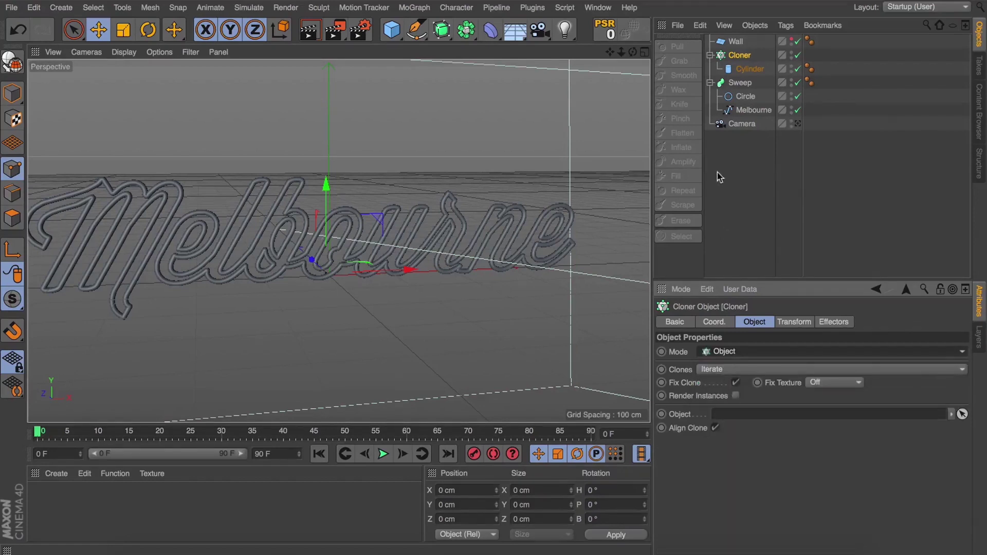
Step: Duplicate the Melbourne spline outside the Sweep and assign the copy as the Cloner's object
left_click(740, 111)
key("super+c")
key("super+v")
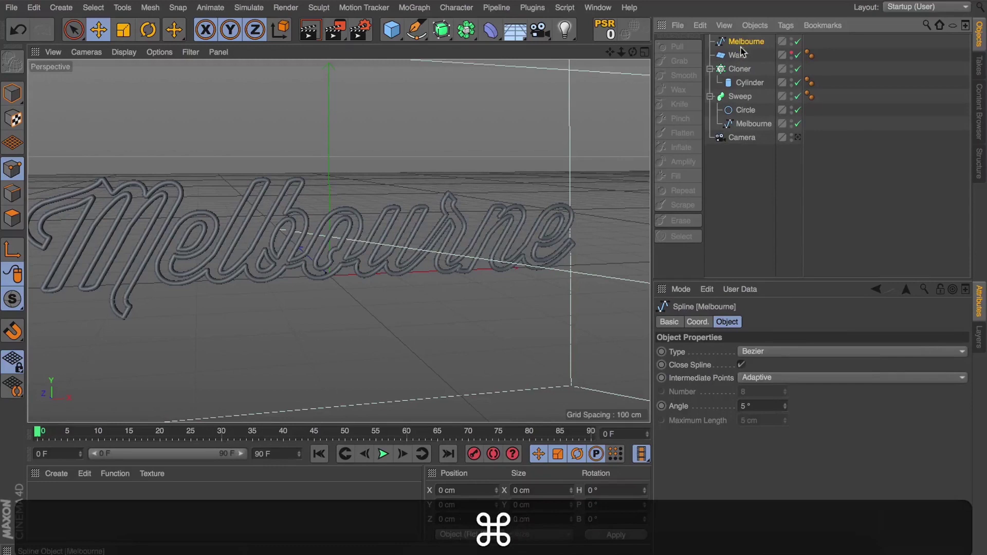
left_click(738, 72)
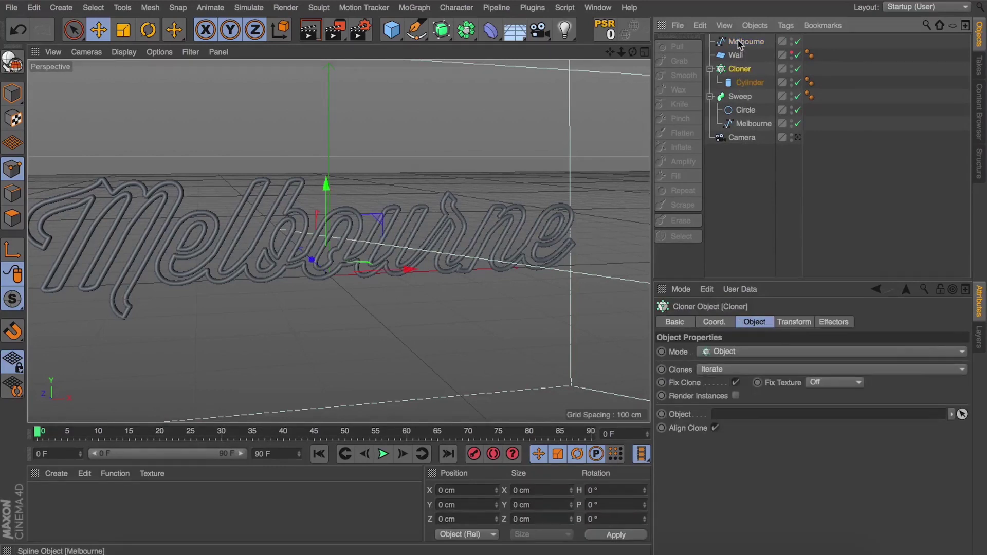
left_click_drag(738, 50, 738, 415)
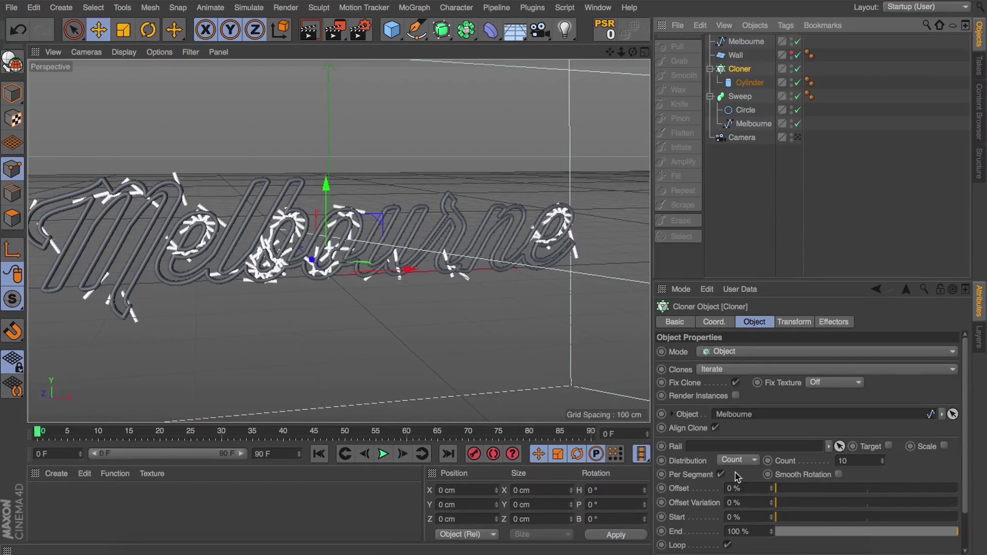
Step: Try the Even distribution for the Cloner, then set the distribution to Step
left_click(737, 461)
left_click(735, 502)
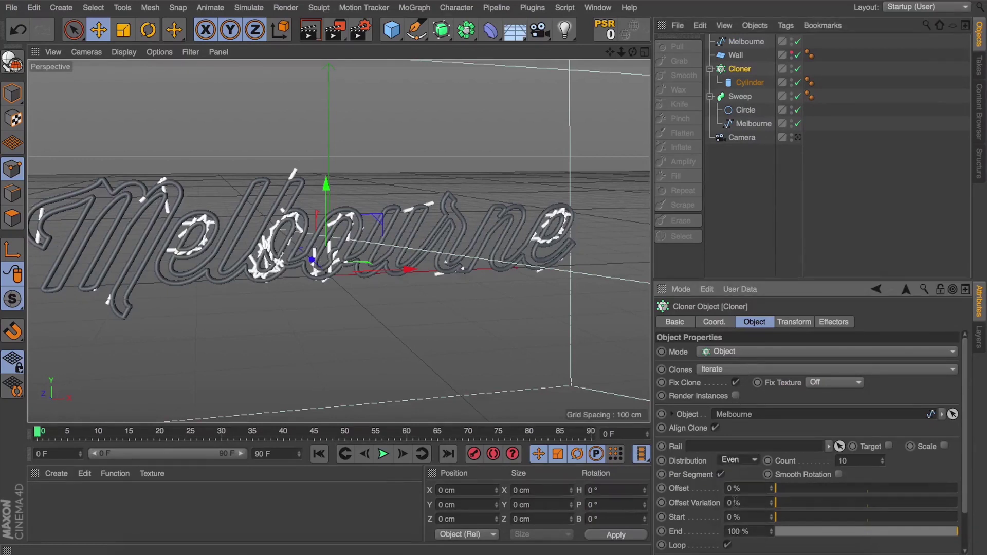
left_click(757, 461)
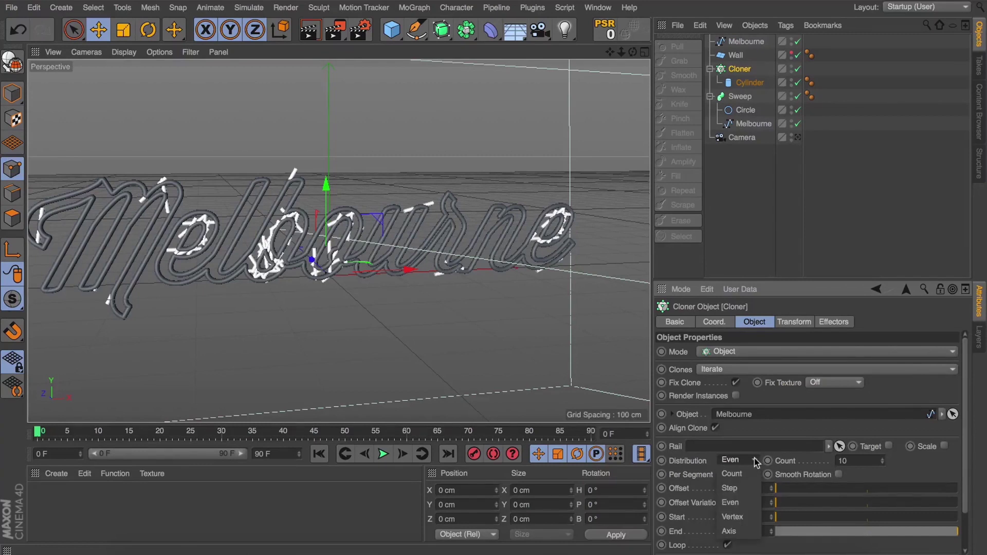
left_click(746, 487)
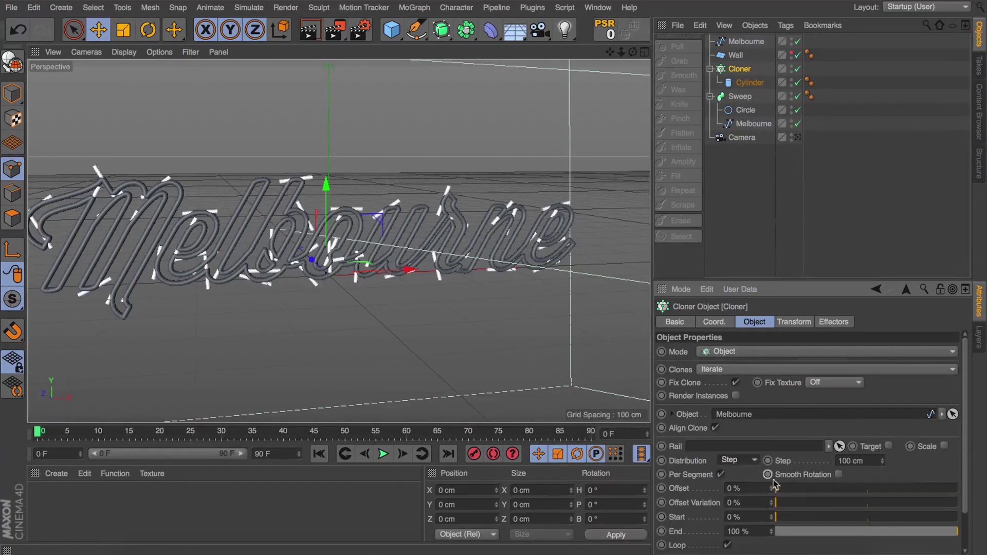
mouse_move(881, 458)
left_mouse_down()
mouse_move(881, 471)
mouse_move(883, 462)
left_mouse_up()
key("super")
key("super+z")
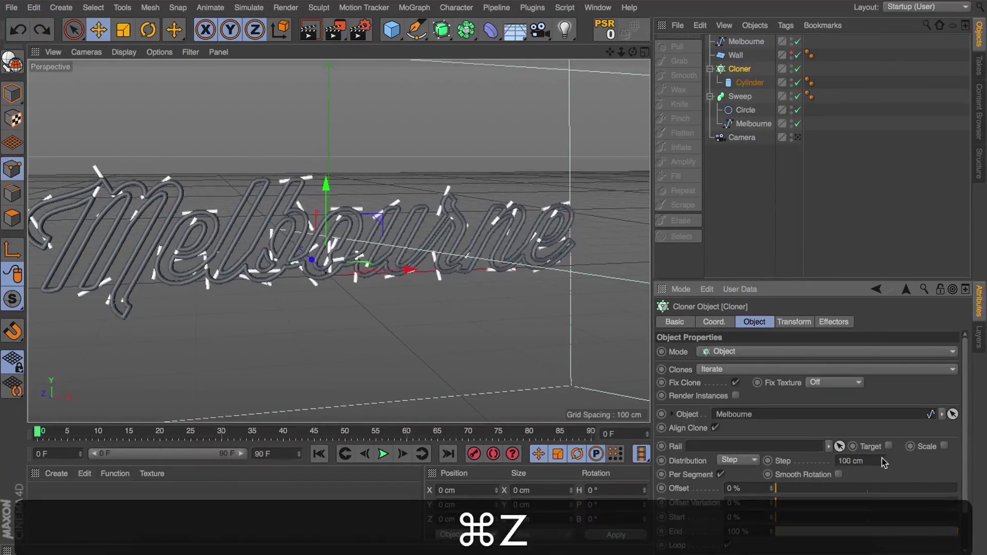
Step: Turn off Align Clone for the Cloner and set its distribution step to 45 cm
left_click(714, 428)
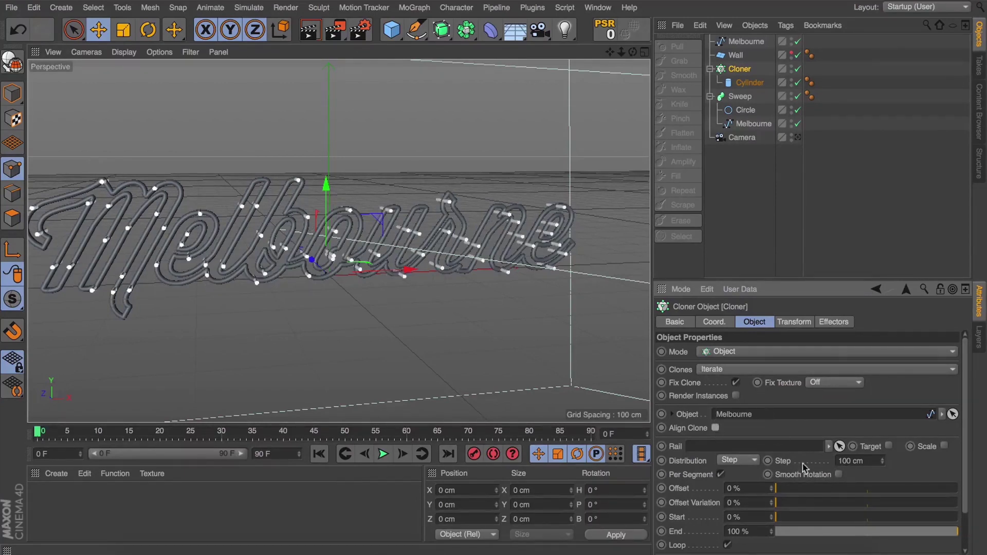
left_click_drag(880, 460, 880, 487)
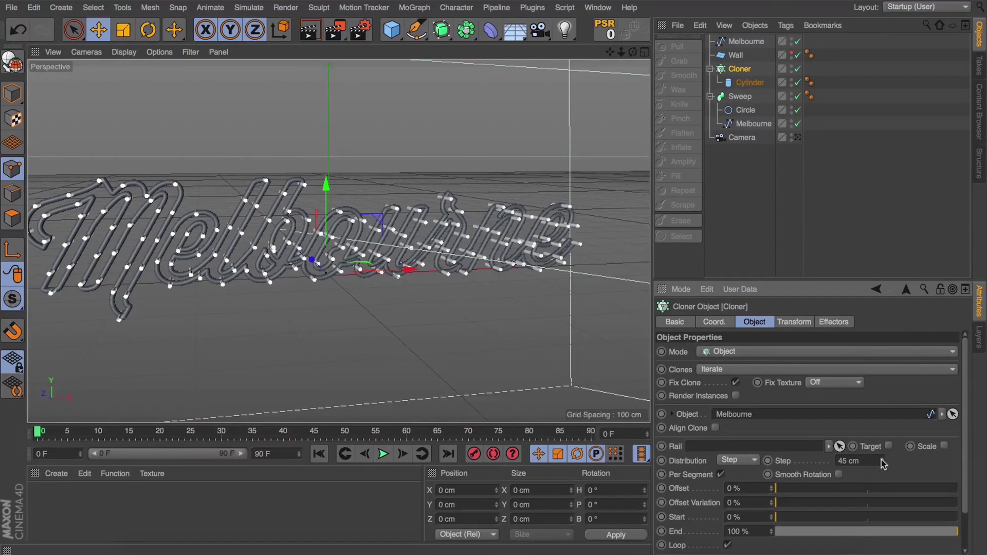
Step: In Model mode, move the duplicate Melbourne spline back along Z to about 23.3 cm, behind the lettering tubes
left_click(740, 41)
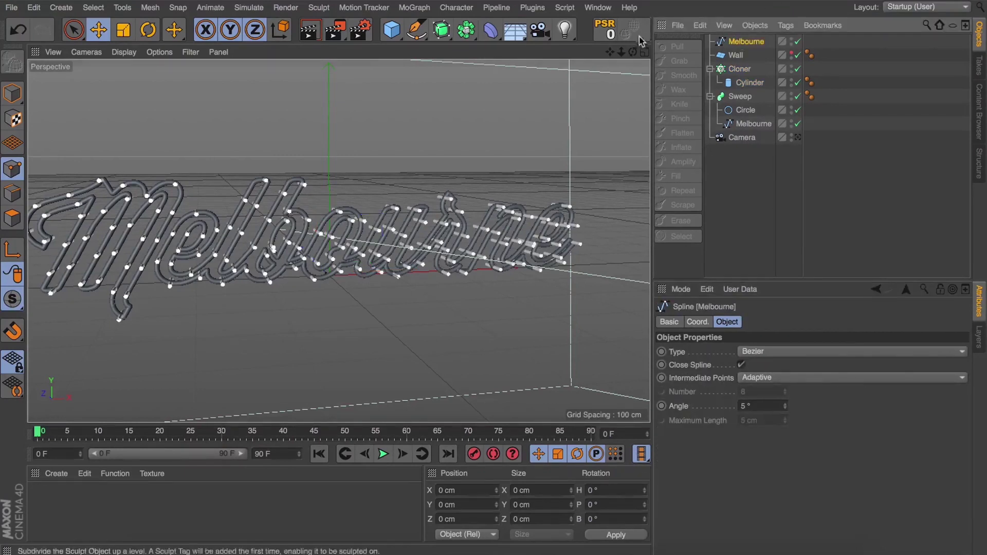
mouse_move(632, 51)
left_mouse_down()
mouse_move(668, 67)
mouse_move(641, 57)
left_mouse_up()
left_click(12, 94)
scroll(303, 260, "up", 6)
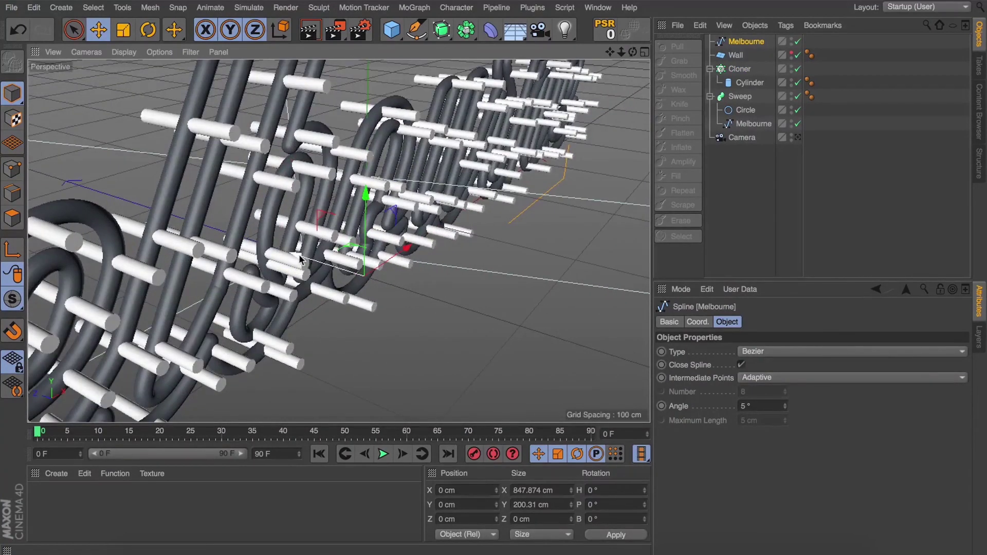
left_click_drag(300, 258, 273, 244)
mouse_move(633, 52)
left_mouse_down()
mouse_move(550, 58)
mouse_move(635, 56)
left_mouse_up()
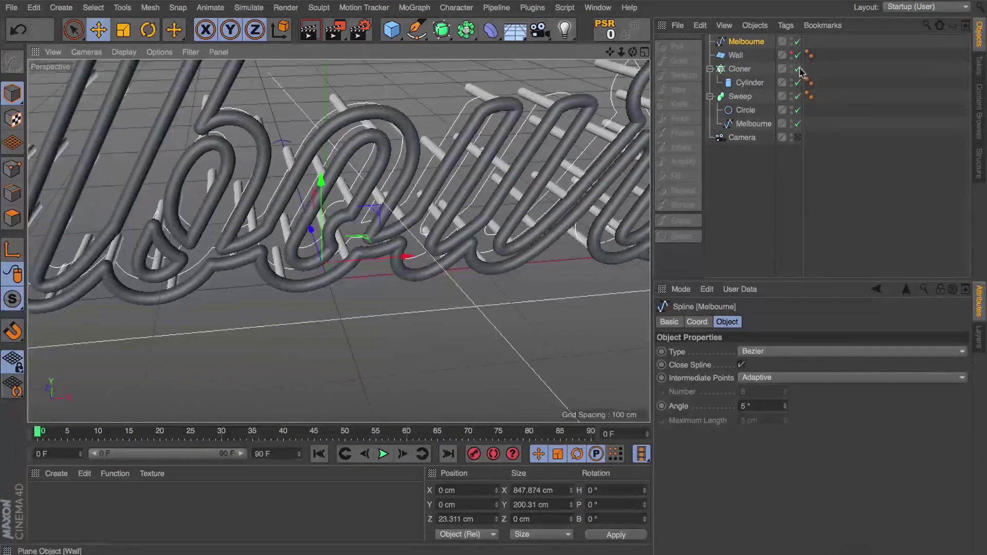
Step: Unhide the Wall plane and return to the camera view
left_click(792, 54)
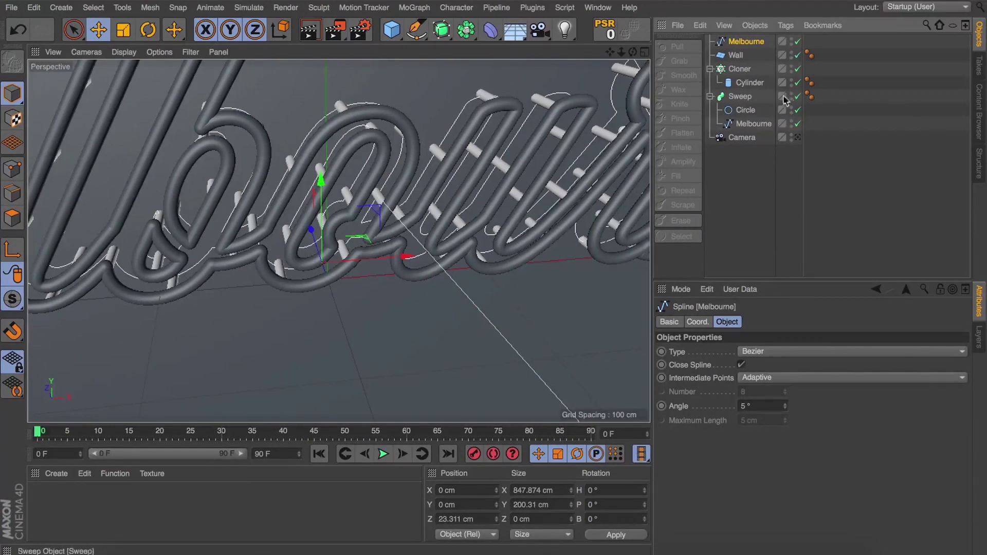
left_click(798, 137)
left_click(743, 178)
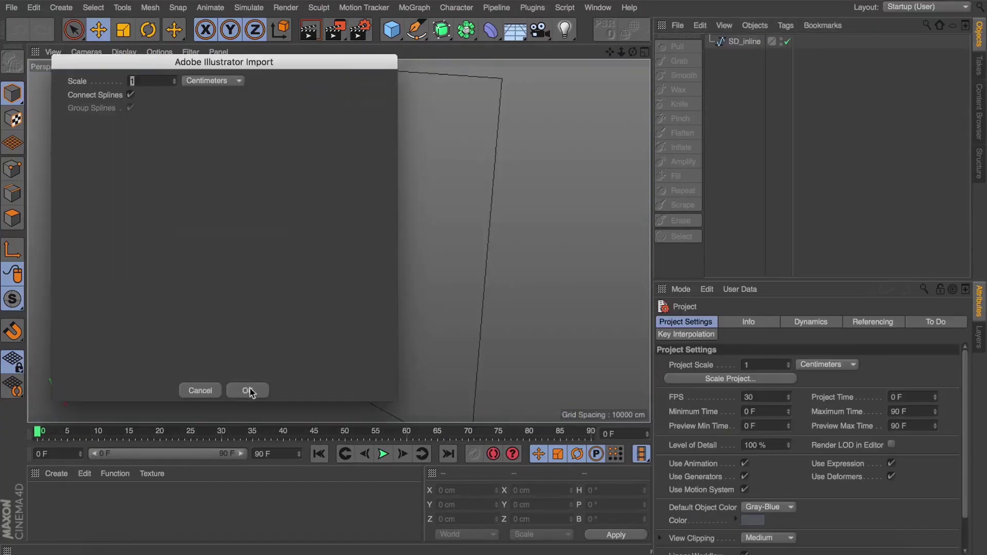
Step: Import the SD monogram Illustrator spline at a scale of 1 centimetre with Connect Splines enabled
left_click(248, 388)
mouse_move(633, 52)
left_mouse_down()
mouse_move(658, 23)
mouse_move(586, 54)
mouse_move(641, 57)
left_mouse_up()
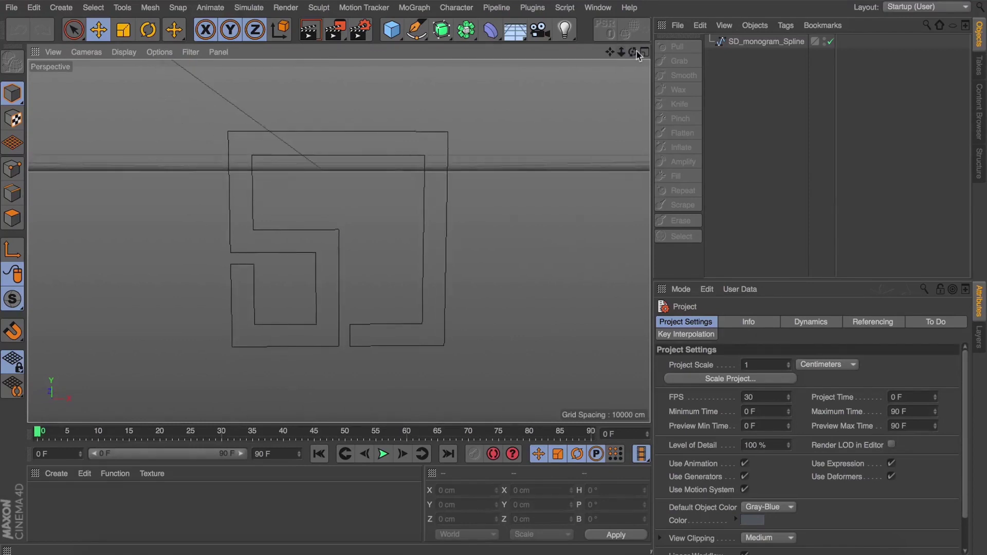
Step: Select all points of SD_monogram_Spline in Point mode and start the Chamfer tool
left_click(724, 43)
left_click(12, 169)
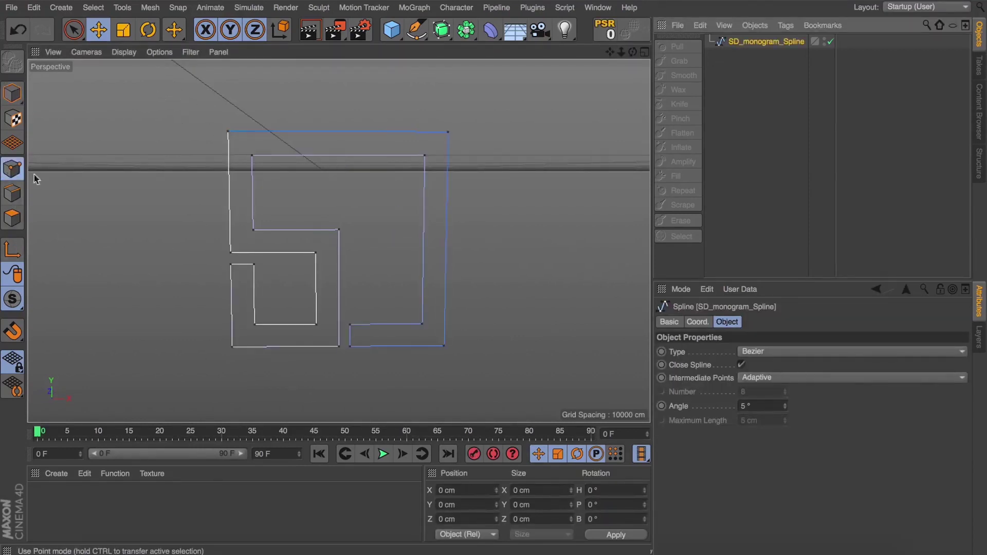
key("super+z")
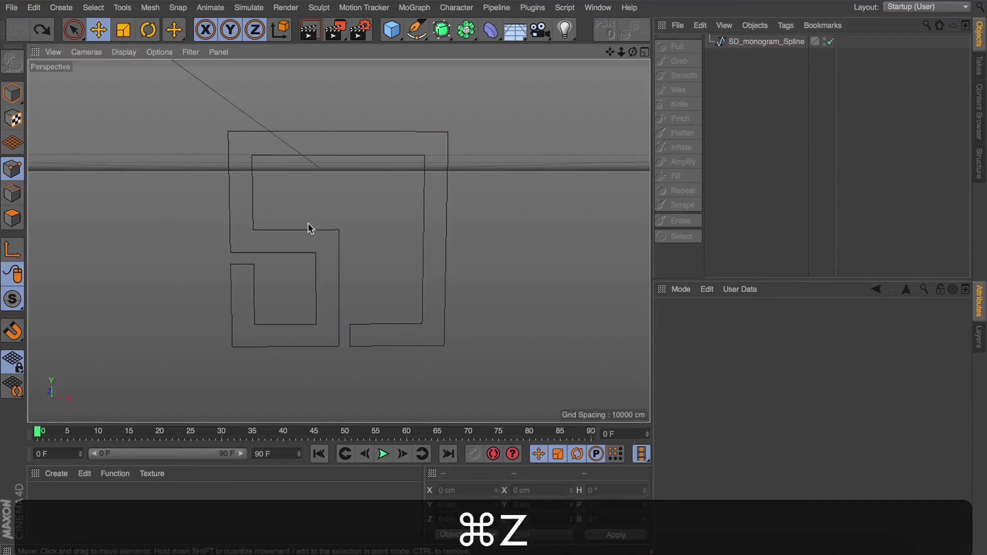
left_click(729, 42)
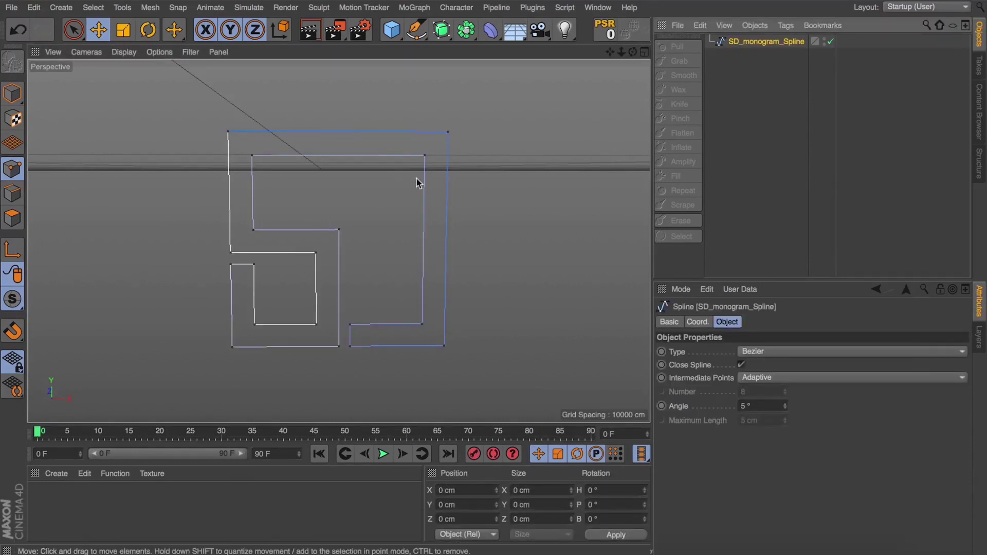
key("super+a")
right_click(385, 205)
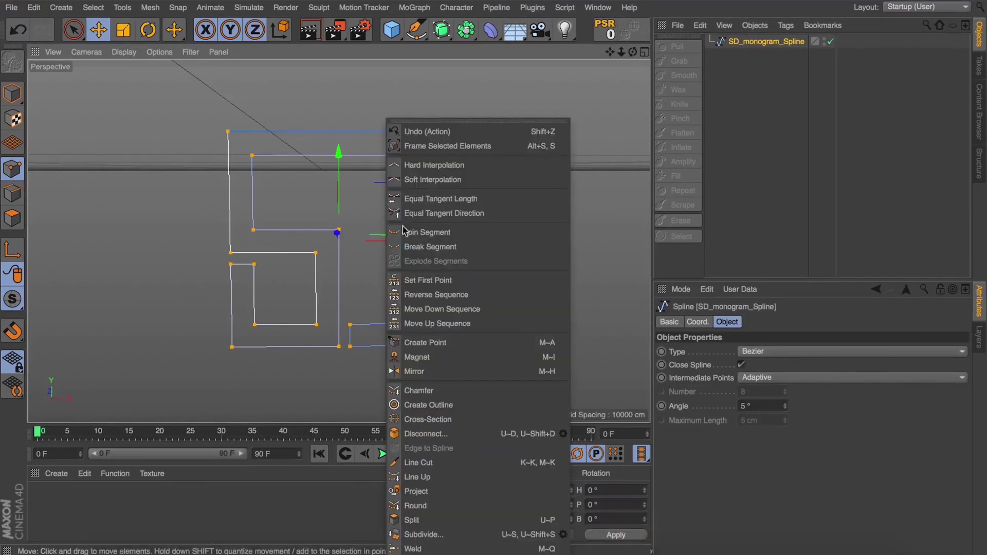
left_click(418, 390)
left_click_drag(512, 224, 520, 225)
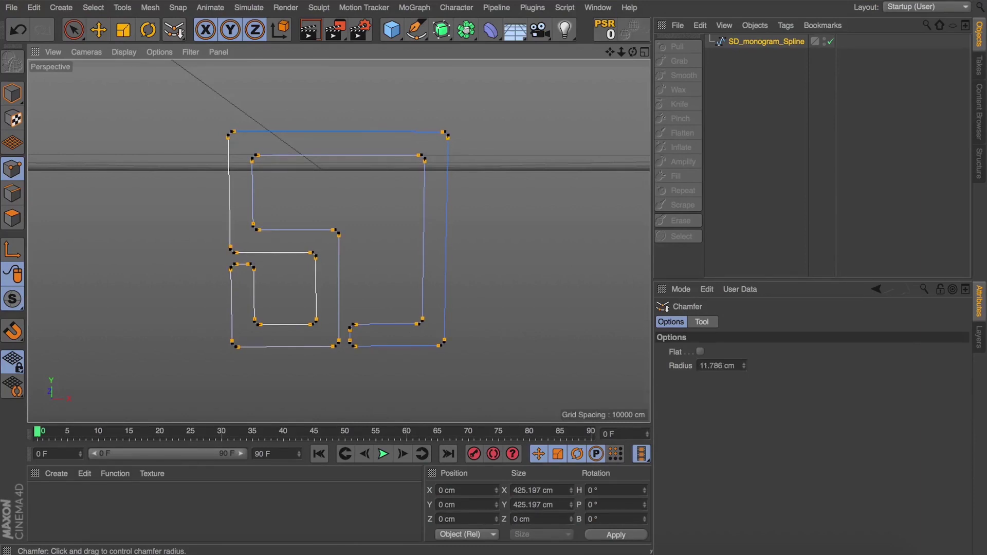
scroll(249, 268, "up", 5)
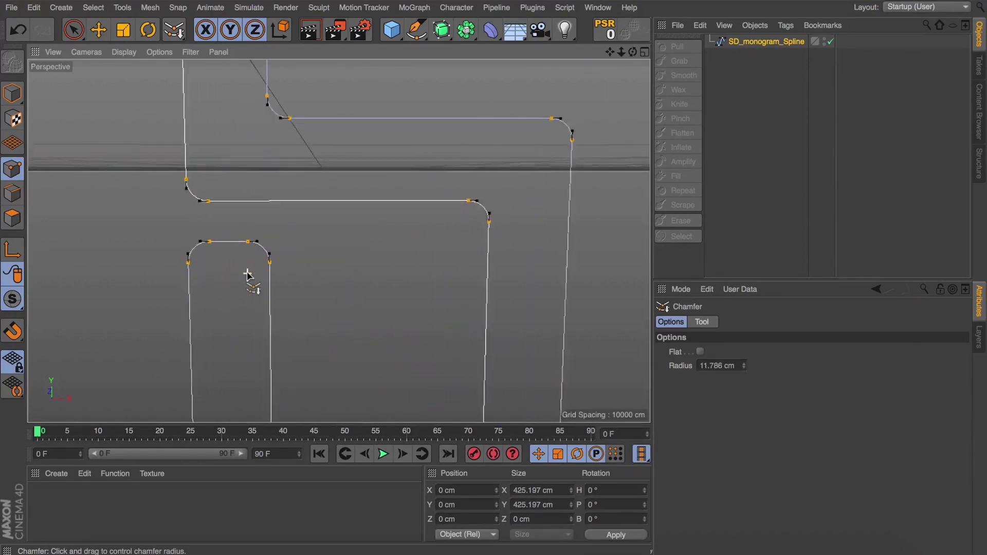
key("super+z")
Step: Chamfer all corner points of the monogram spline with a radius of about 5.5 cm
left_click_drag(250, 268, 278, 268)
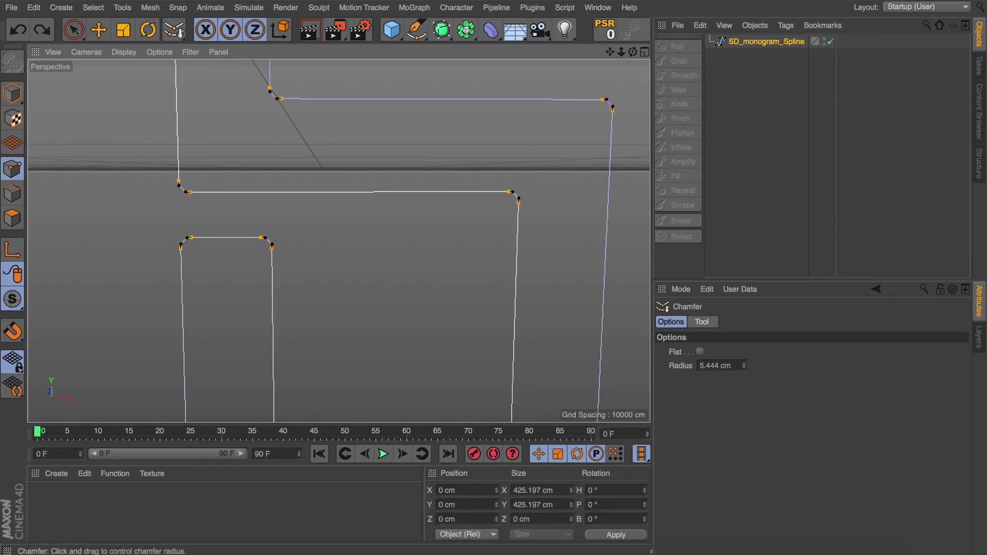
scroll(304, 241, "down", 6)
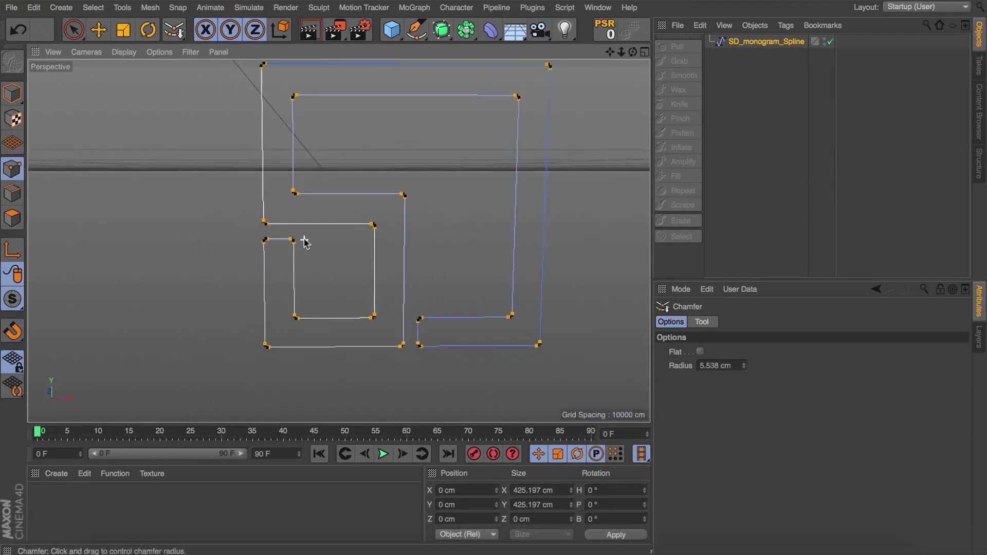
left_click_drag(609, 51, 338, 241)
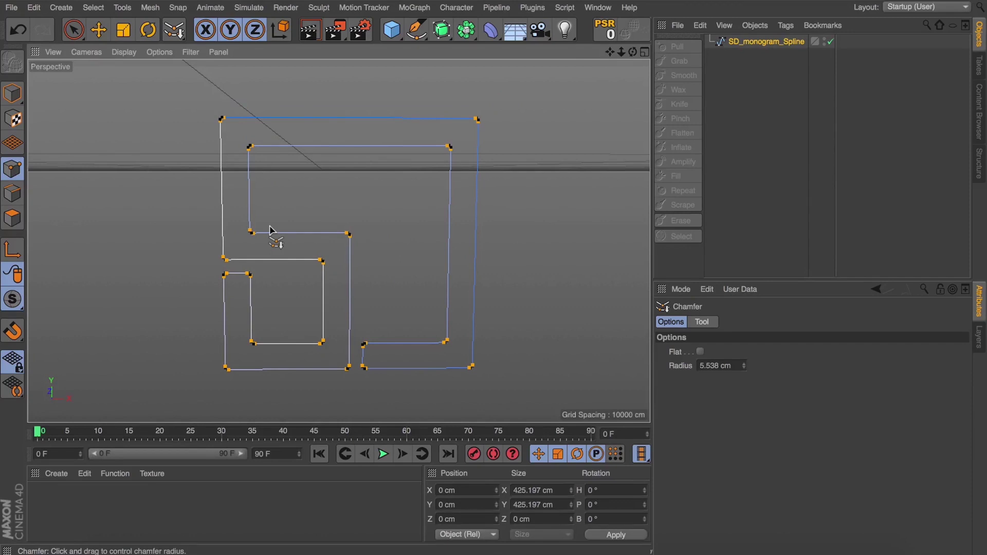
Step: Undo the last chamfer and chamfer all corner points of the monogram spline again with a radius of about 6.9 cm
key("super+z")
left_click_drag(278, 205, 285, 205)
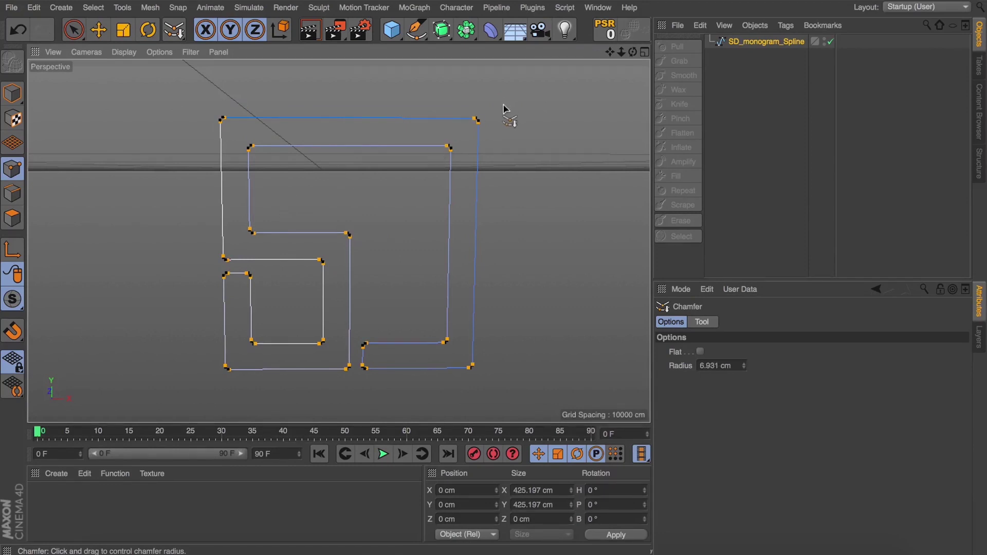
Step: Create a Sweep and place a new Circle spline above SD_monogram_Spline as its children
mouse_move(610, 52)
left_mouse_down()
mouse_move(337, 240)
mouse_move(612, 53)
left_mouse_up()
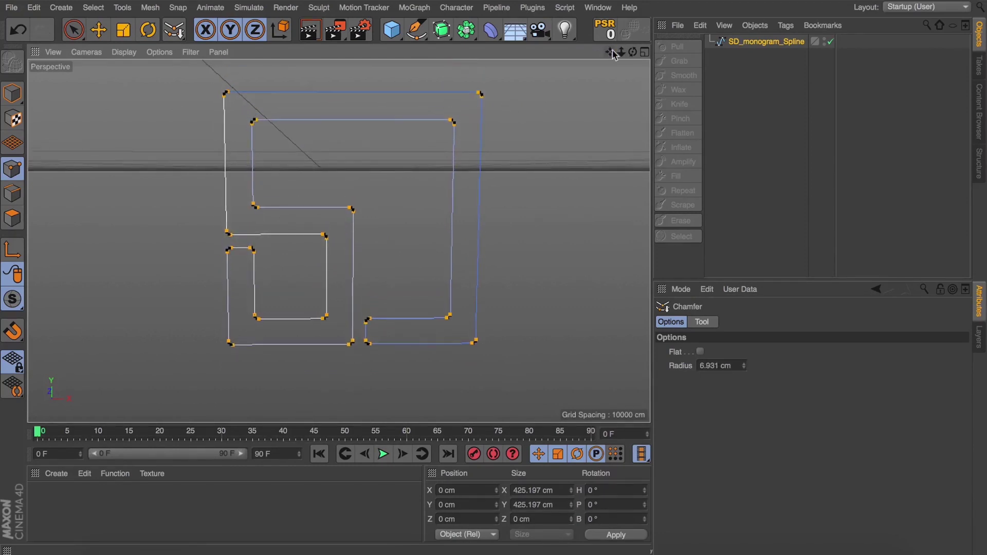
left_click_drag(441, 31, 522, 104)
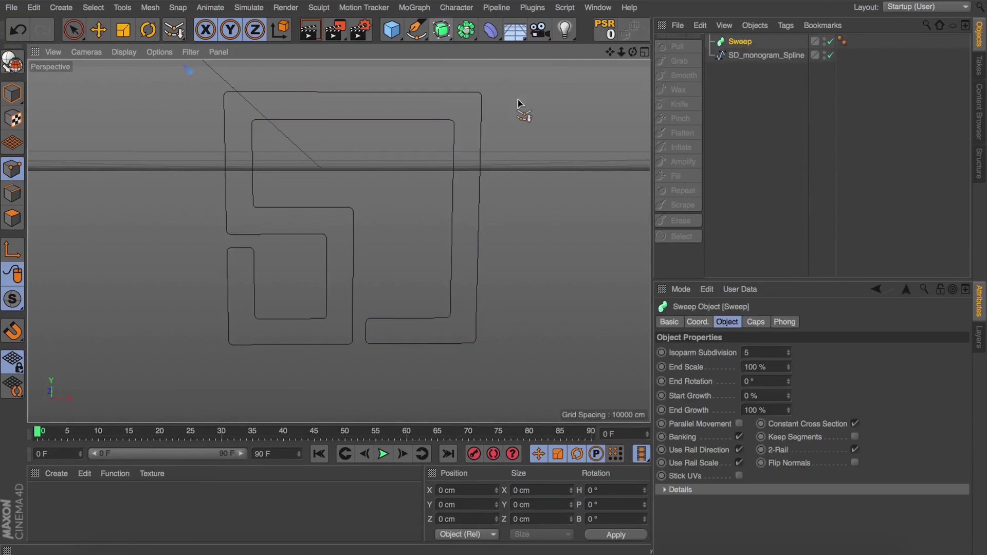
left_click_drag(738, 55, 740, 42)
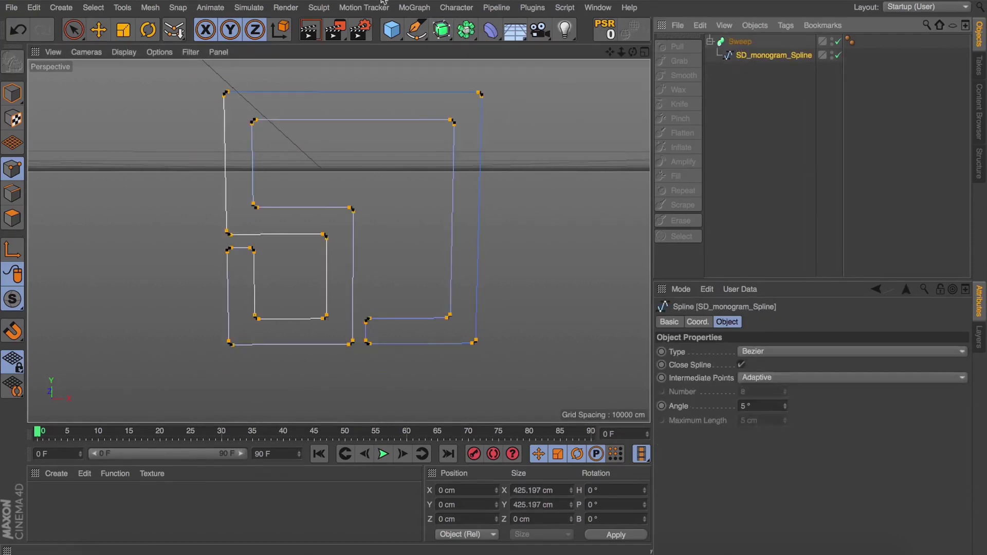
left_click_drag(416, 30, 561, 73)
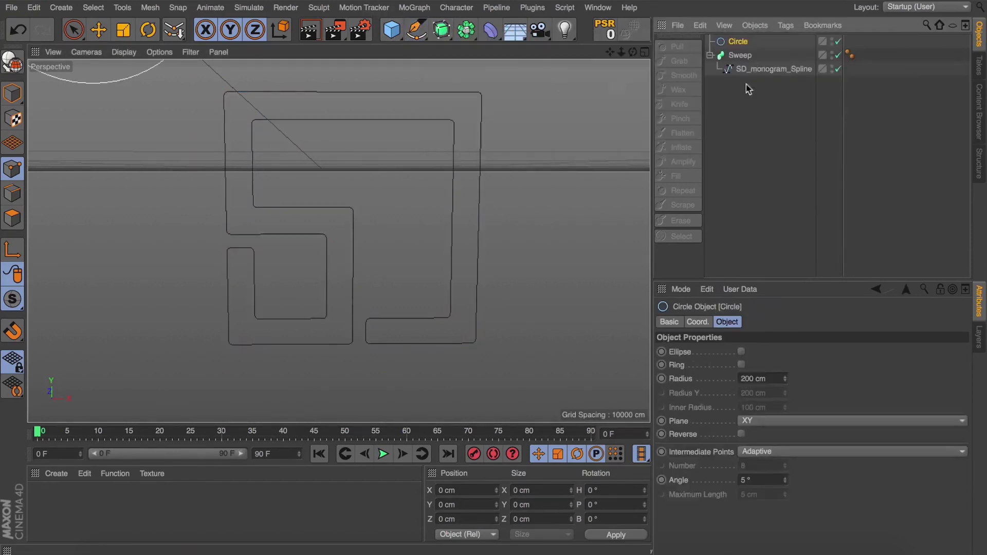
left_click_drag(739, 65, 738, 63)
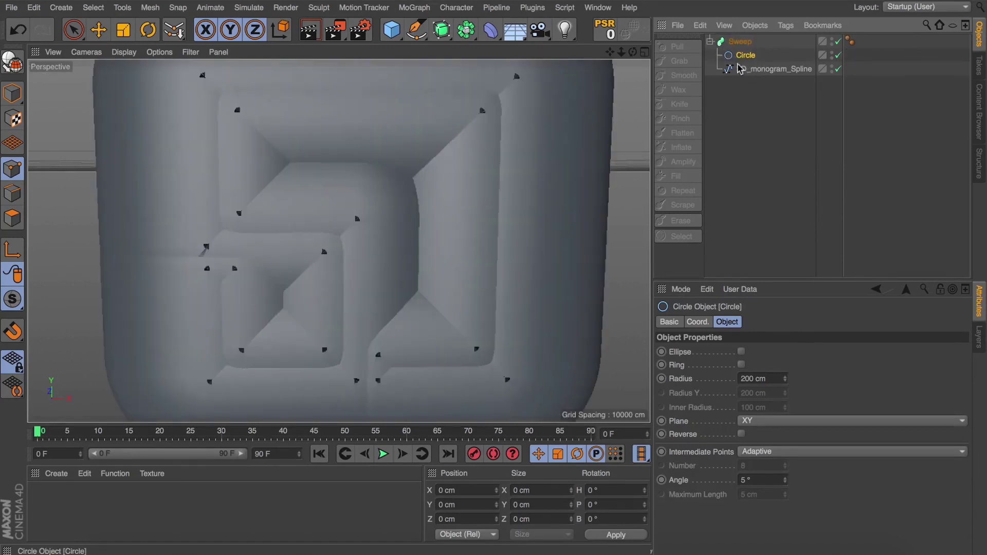
Step: Set the X and Y position of SD_monogram_Spline to 0 cm in Model mode
left_click(735, 69)
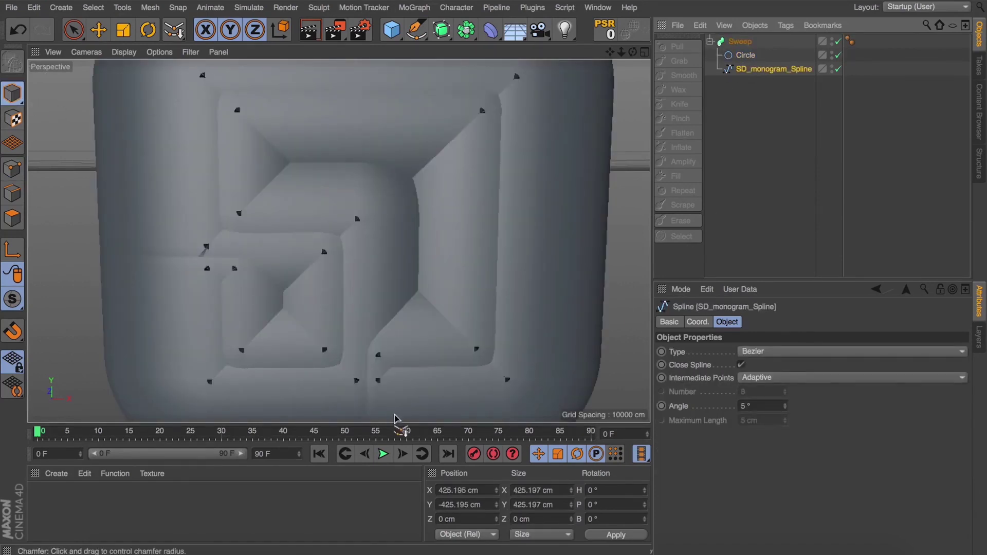
left_click(446, 490)
type("0")
key("Tab")
key("Tab")
key("Return")
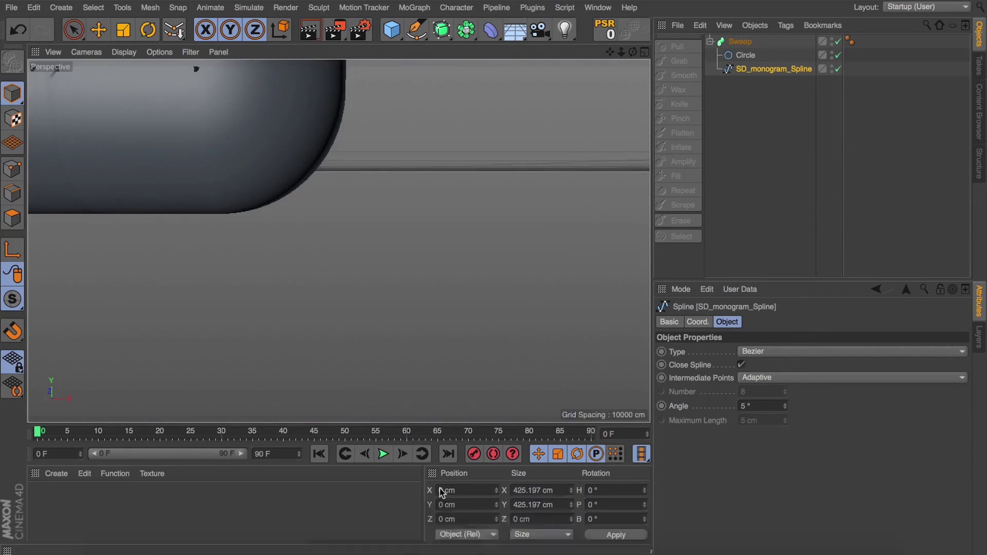
Step: Set the Circle profile's radius to 12 cm
key("s")
left_click_drag(621, 52, 586, 52)
left_click(746, 55)
left_click_drag(785, 379, 785, 475)
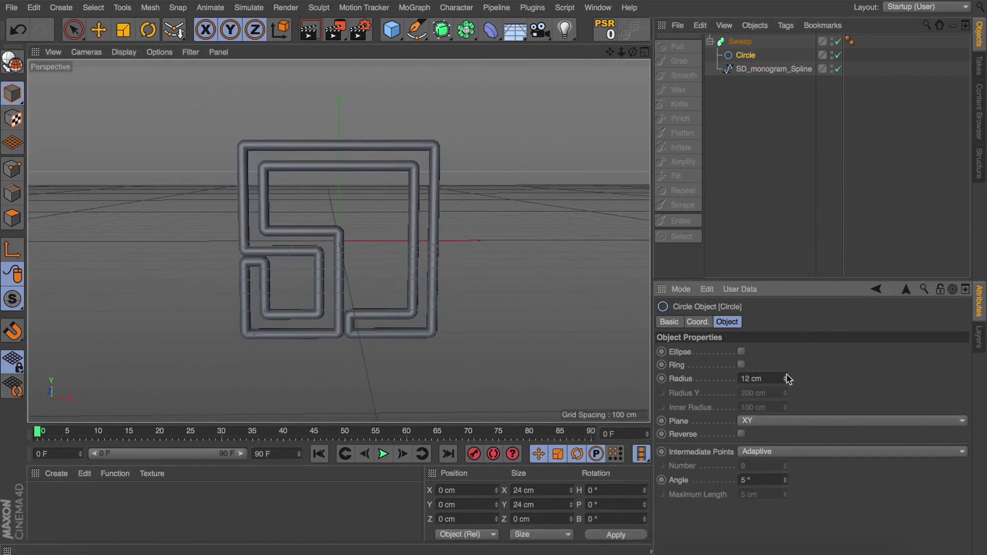
Step: Select the points at the S's short upper end and lower them to about -57.8 cm in Y, checking against the swept tube
left_click(838, 55)
left_click_drag(623, 50, 649, 52)
left_click(13, 168)
left_click_drag(73, 30, 77, 56)
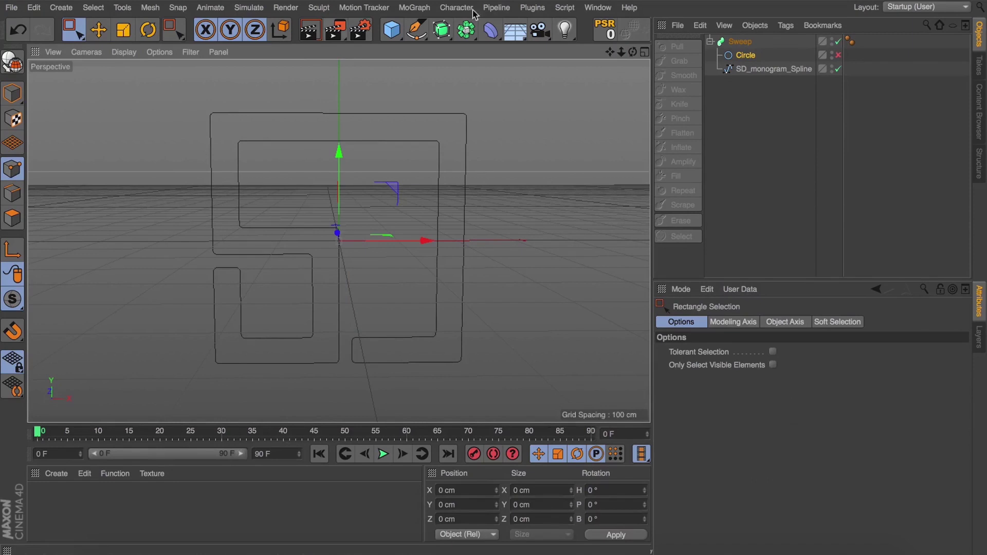
left_click(735, 69)
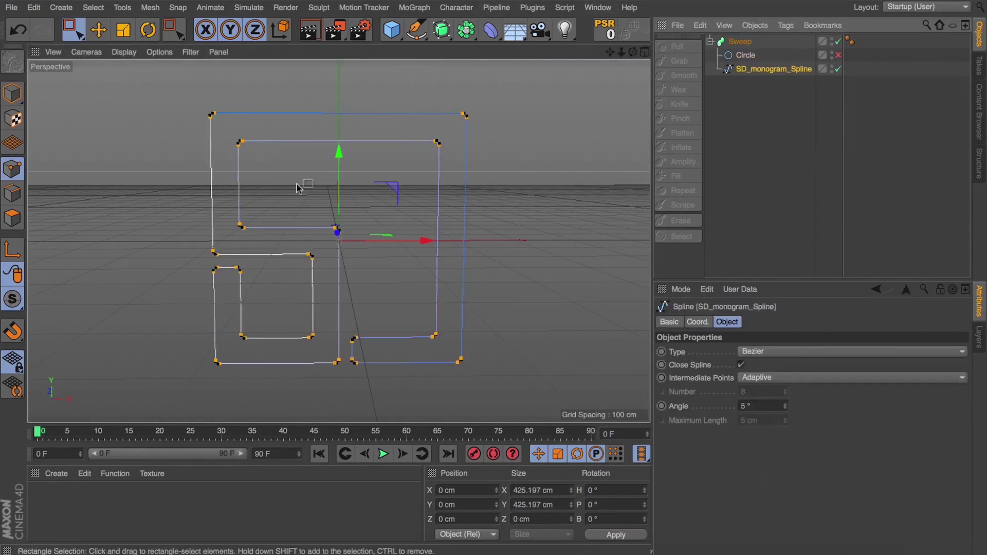
left_click_drag(193, 259, 253, 285)
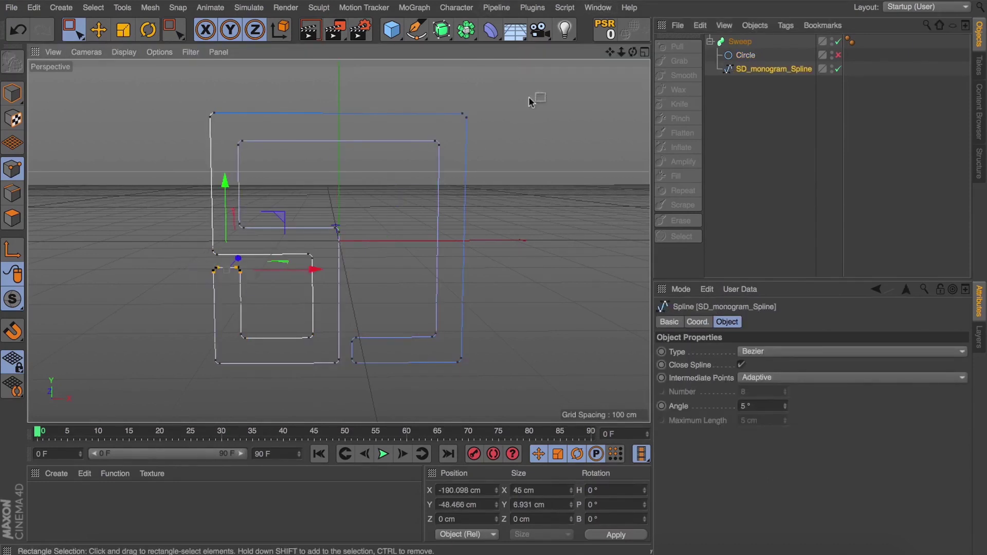
left_click(837, 55)
left_click_drag(224, 183, 222, 188)
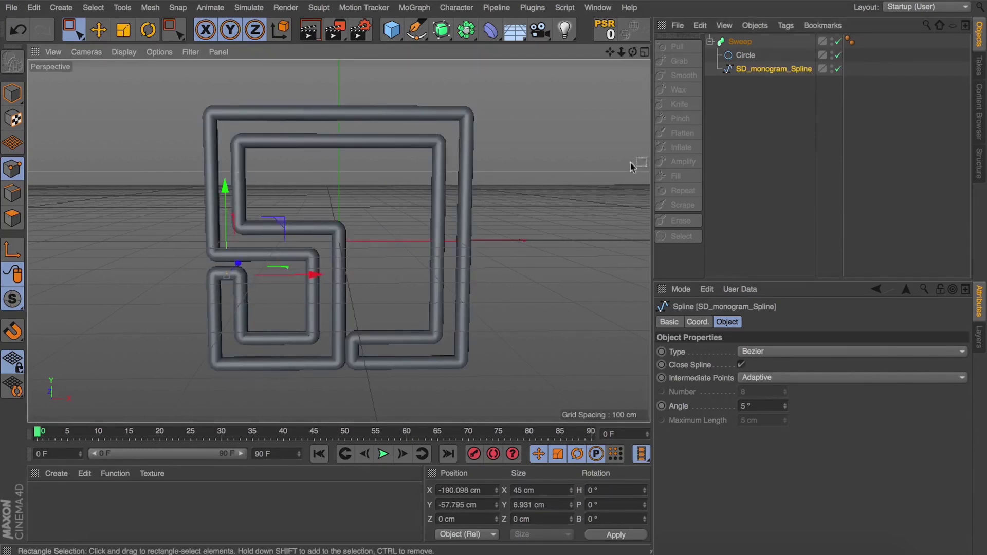
Step: Select the points at the D's short lower end and shift them to about 36.6 cm in X, away from the adjacent tube
left_click(838, 55)
left_click_drag(378, 313, 341, 387)
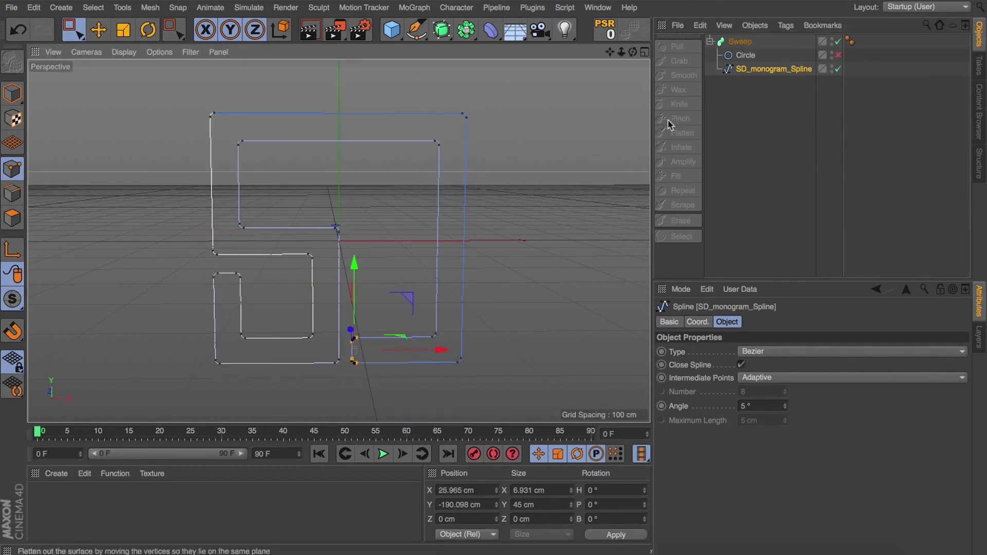
left_click(837, 55)
left_click_drag(439, 349, 444, 352)
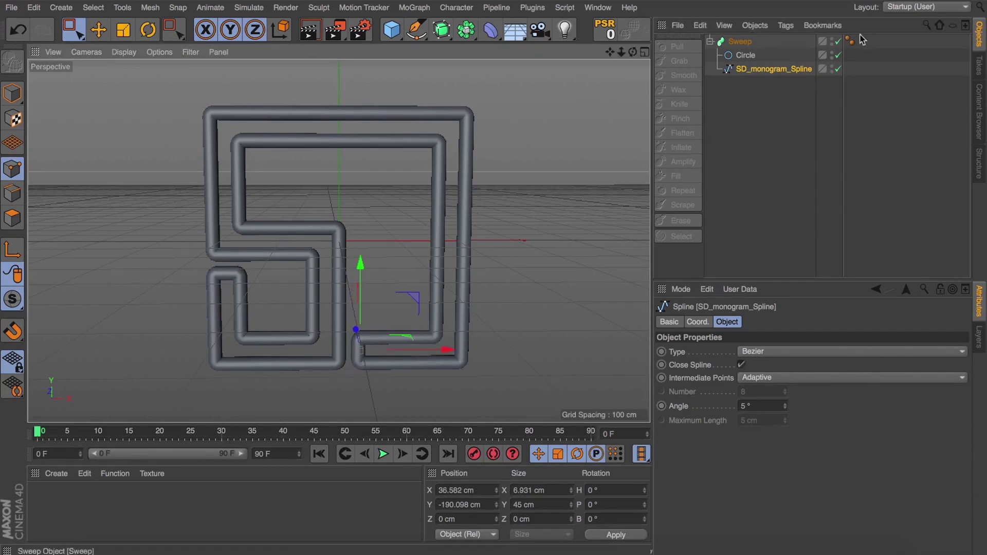
Step: Disable the Circle and use Line Cut to add four points along the monogram spline's upper middle horizontal segment
left_click(838, 55)
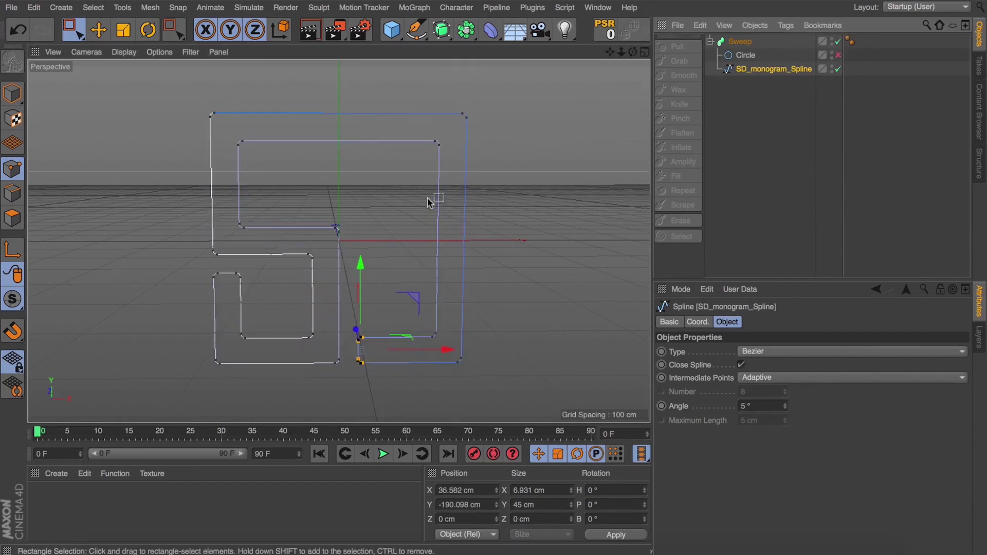
scroll(269, 243, "up", 5)
scroll(343, 195, "down", 5)
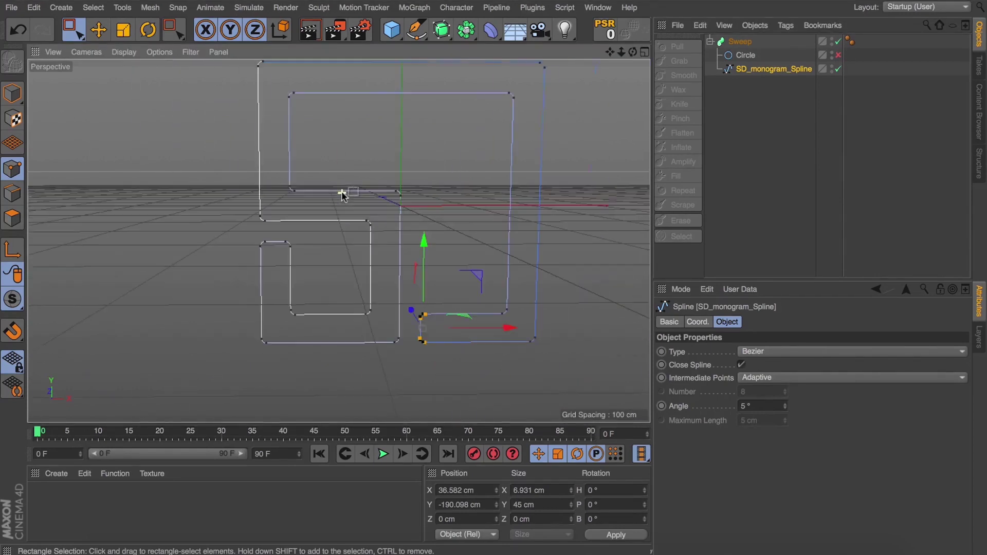
scroll(323, 173, "up", 2)
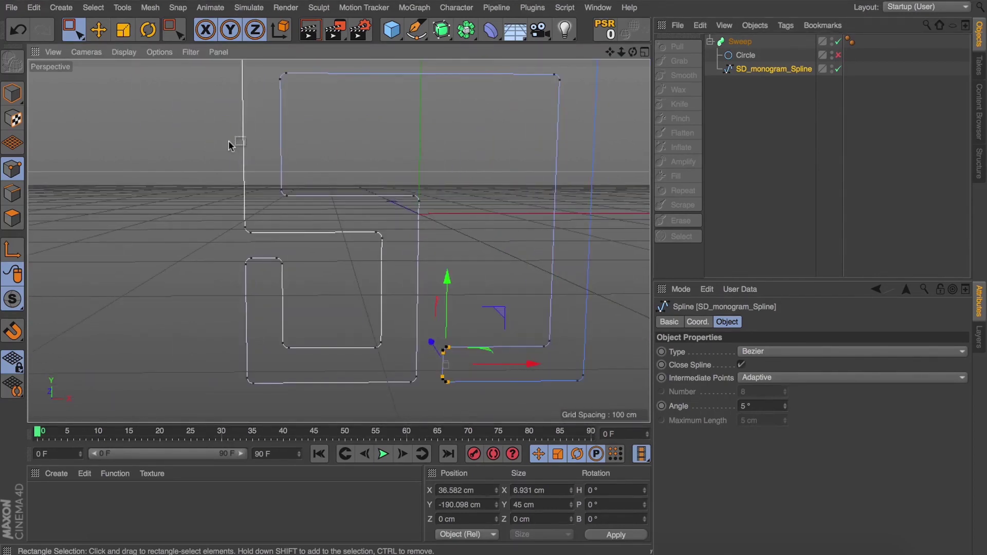
scroll(276, 118, "up", 2)
scroll(204, 123, "up", 2)
scroll(300, 129, "up", 2)
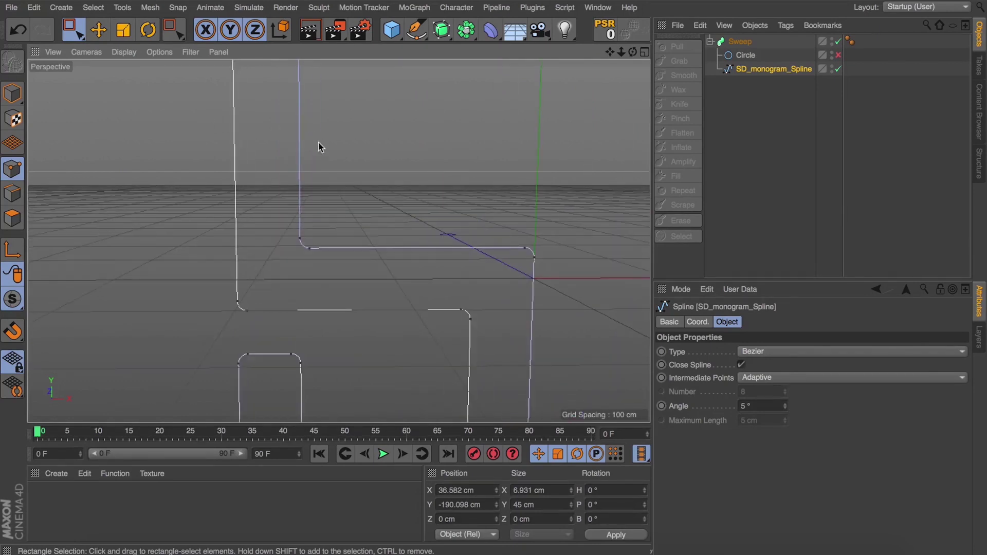
scroll(420, 242, "down", 3)
scroll(421, 251, "up", 4)
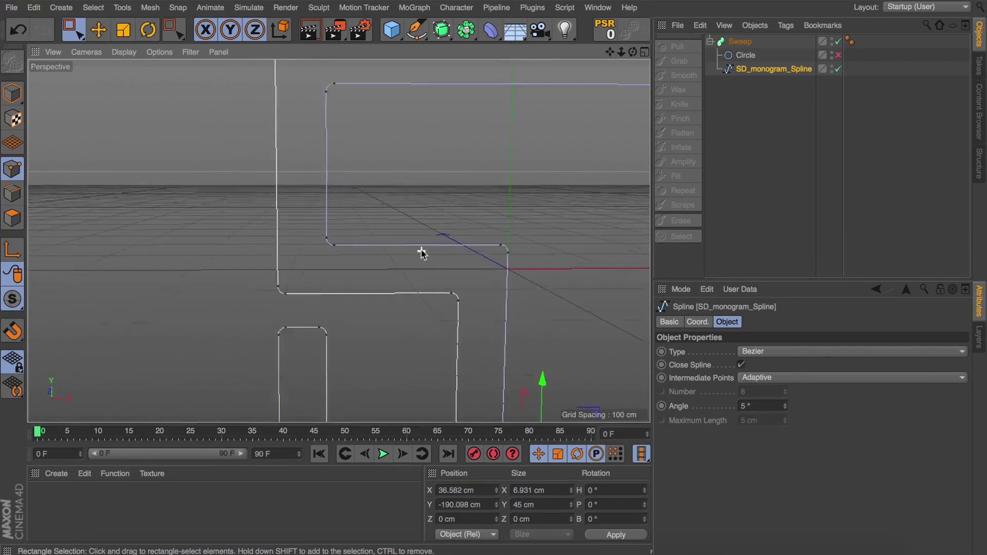
key("k")
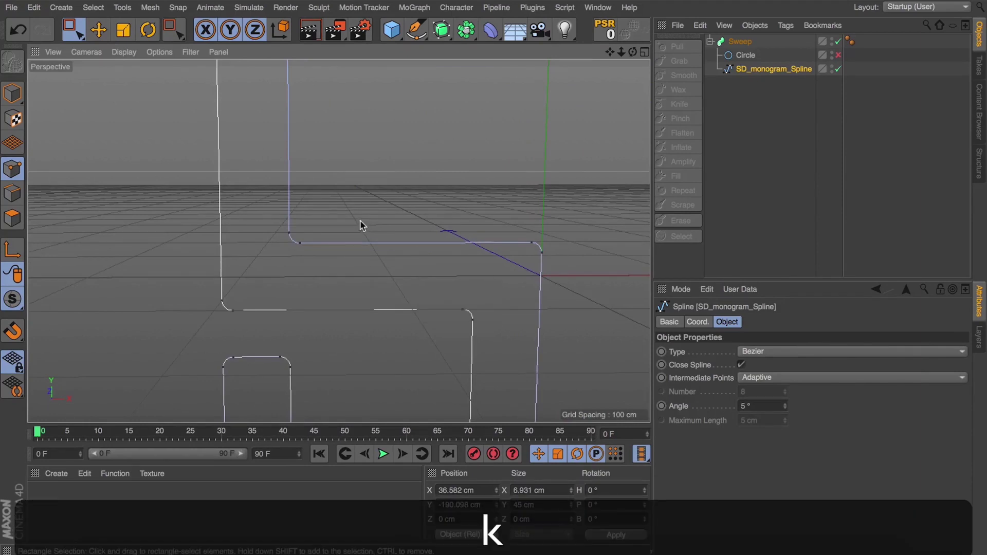
key("k")
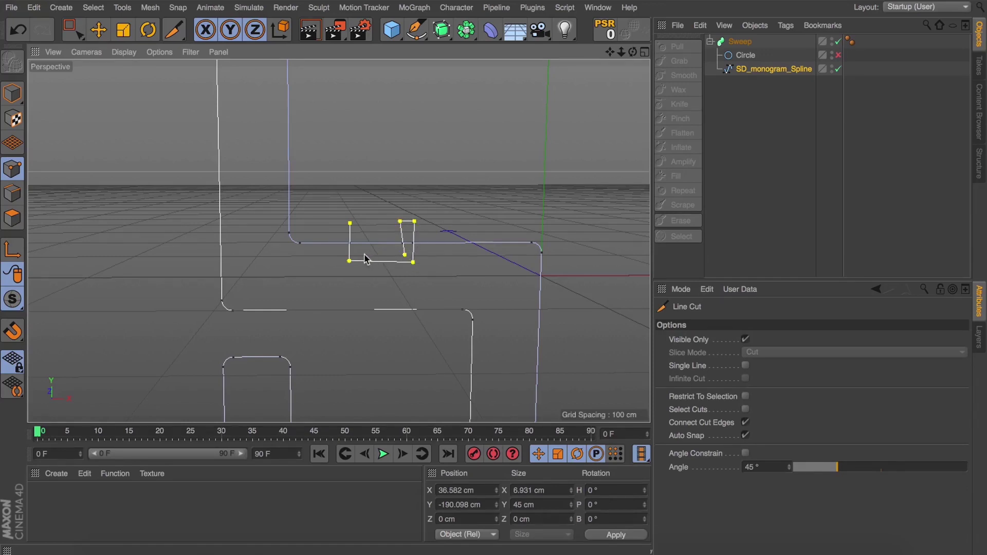
key("Return")
Step: Select the two inner cut points and move them back to about 69.2 cm in Z using the Top view
left_click(72, 30)
left_click(12, 168)
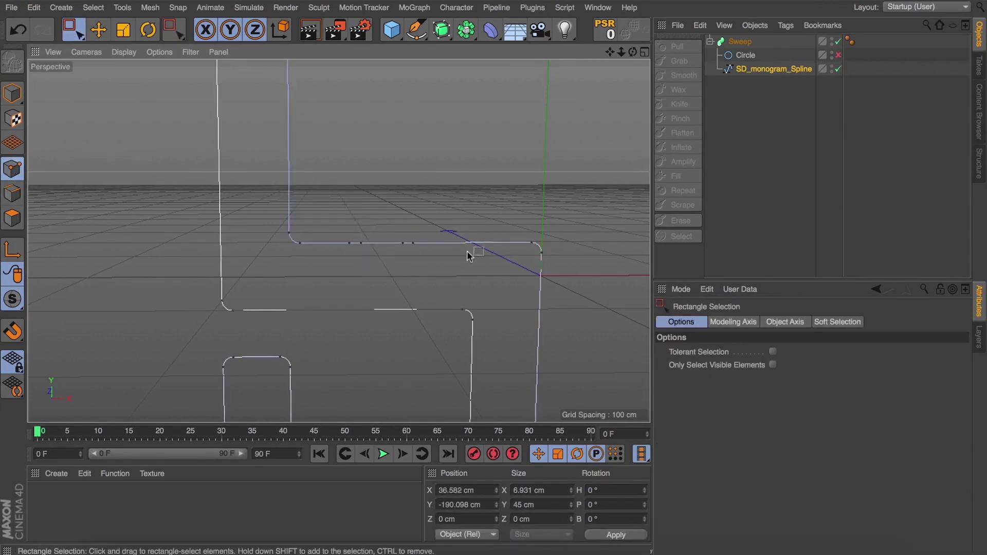
left_click_drag(352, 231, 409, 253)
left_click(645, 52)
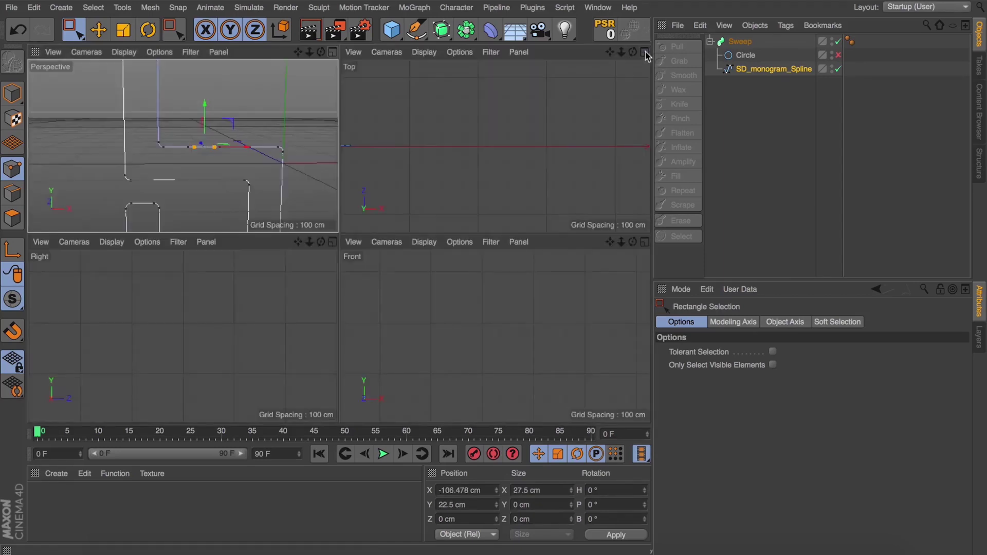
key("s")
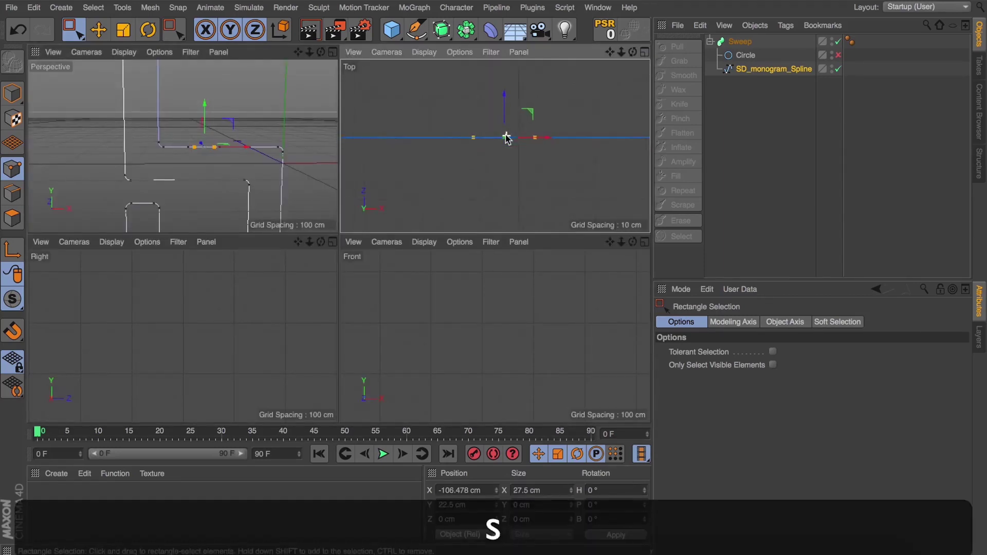
scroll(507, 138, "down", 5)
mouse_move(506, 134)
left_mouse_down()
mouse_move(506, 95)
mouse_move(509, 121)
left_mouse_up()
scroll(509, 121, "up", 2)
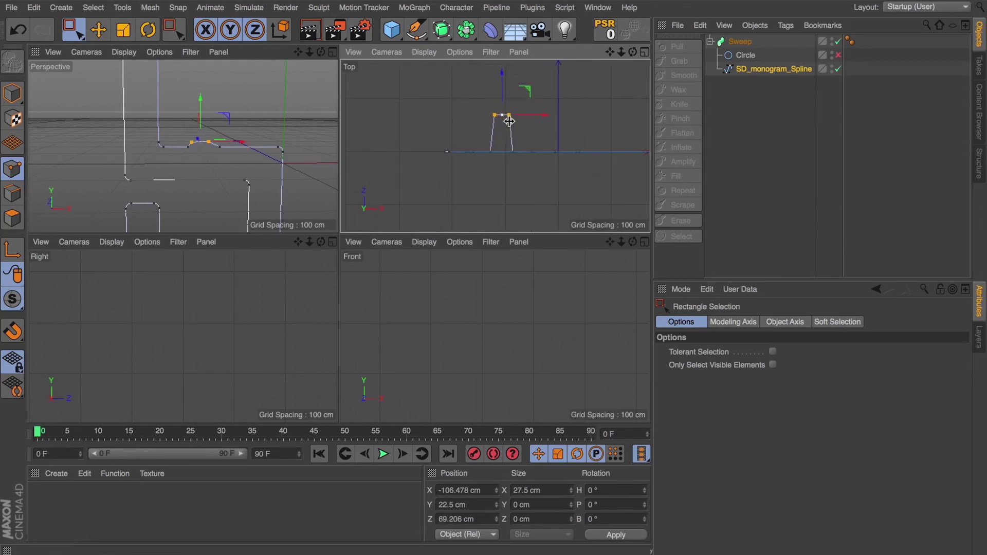
Step: Scale the two rear points apart to a width of about 41.2 cm so the bend's sides run straight back
key("t")
left_click_drag(518, 124, 615, 74)
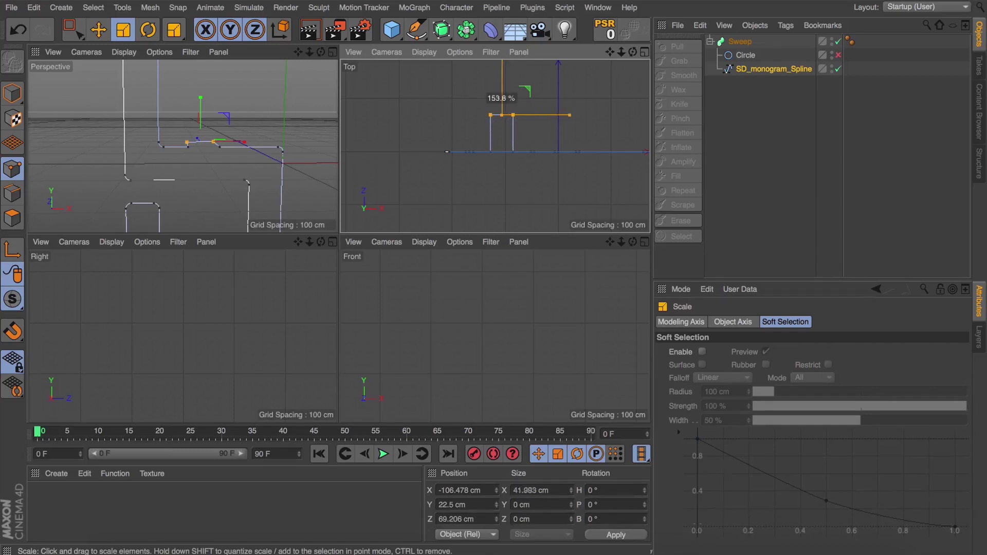
left_click_drag(507, 129, 544, 140)
scroll(506, 129, "up", 3)
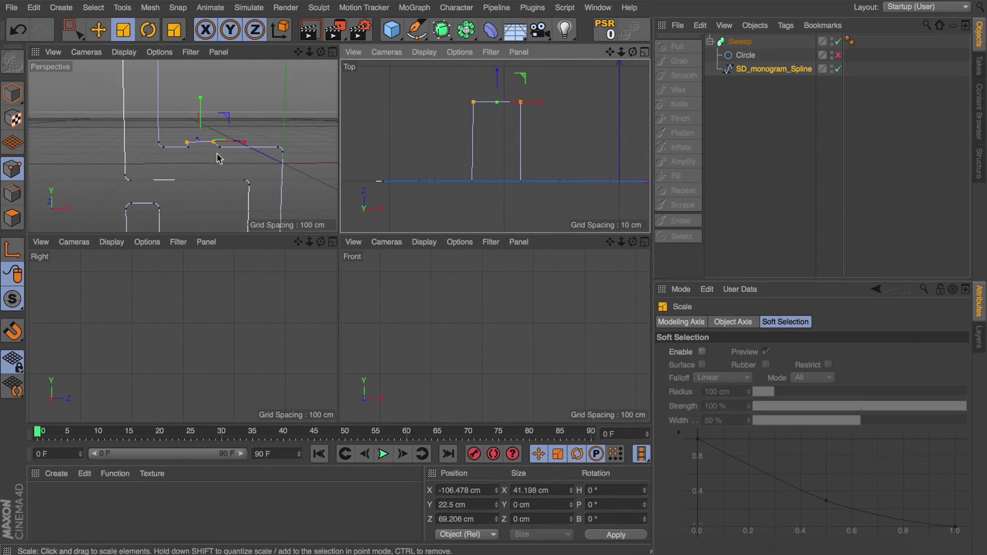
Step: Select the two front points where the bend leaves the horizontal segment and start the Chamfer tool
left_click_drag(221, 150, 222, 151, "alt")
left_click_drag(321, 52, 298, 67)
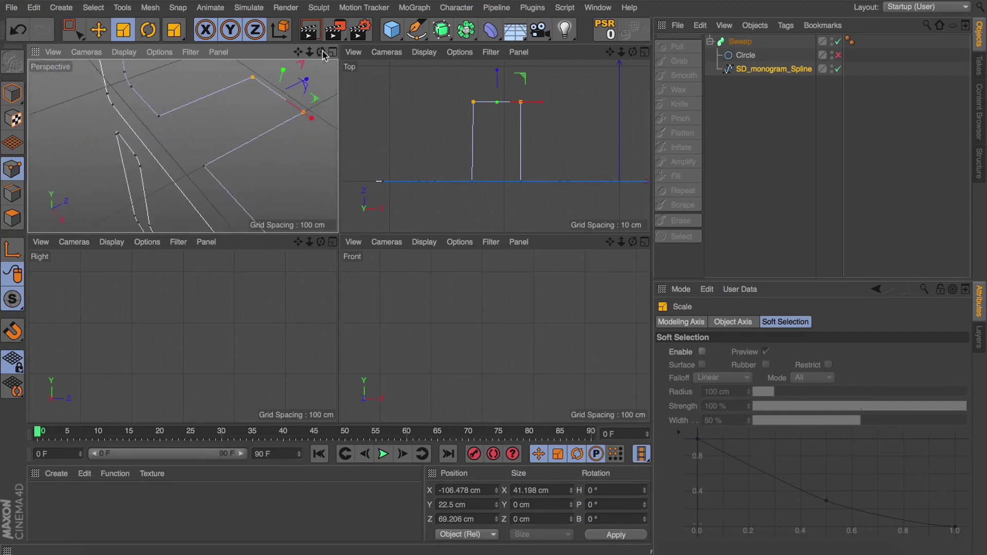
left_click(72, 31)
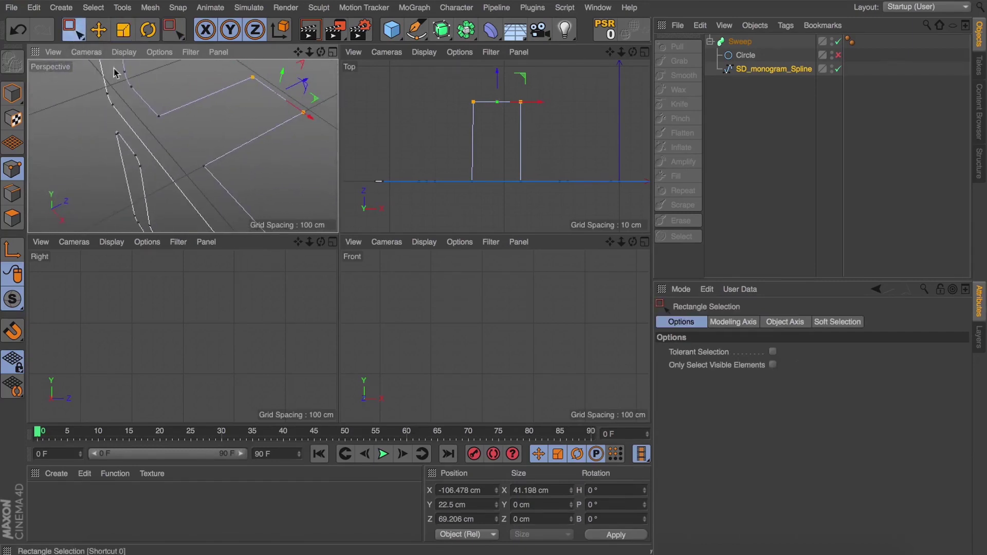
left_click(333, 53)
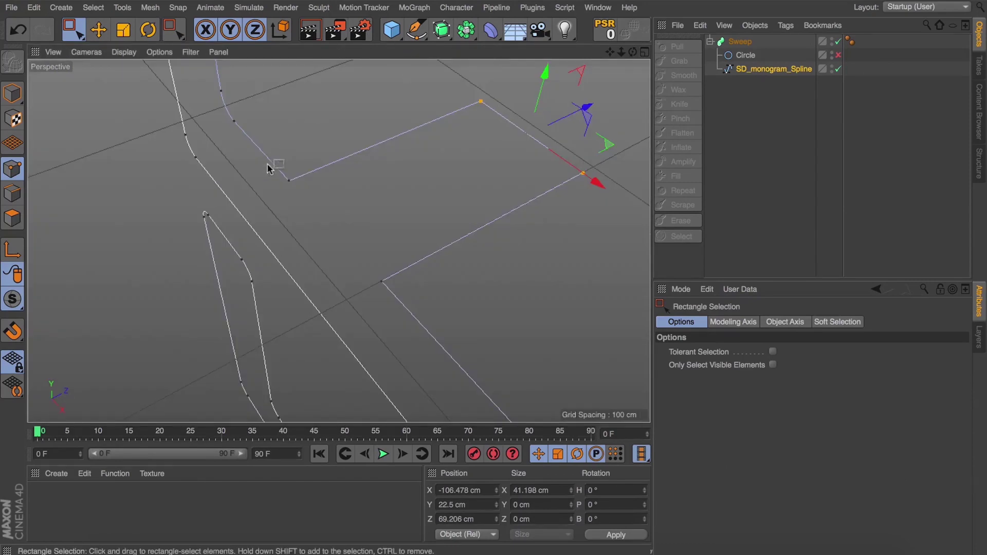
left_click_drag(265, 163, 411, 308)
right_click(486, 298)
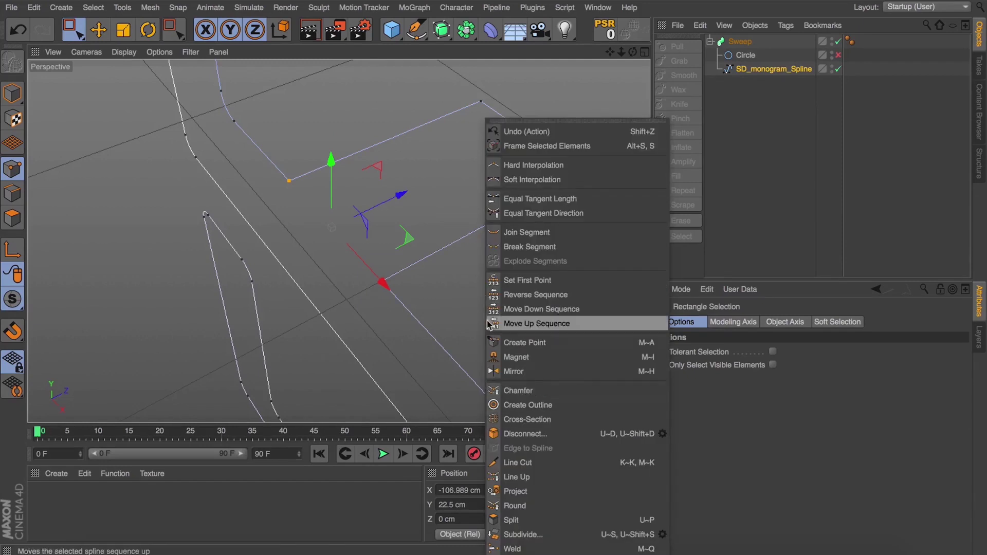
left_click(509, 390)
Step: Try a chamfer radius of about 7.9 cm on the bend's two front points with the Circle enabled, and undo it
left_click_drag(514, 322, 545, 321)
left_click(838, 55)
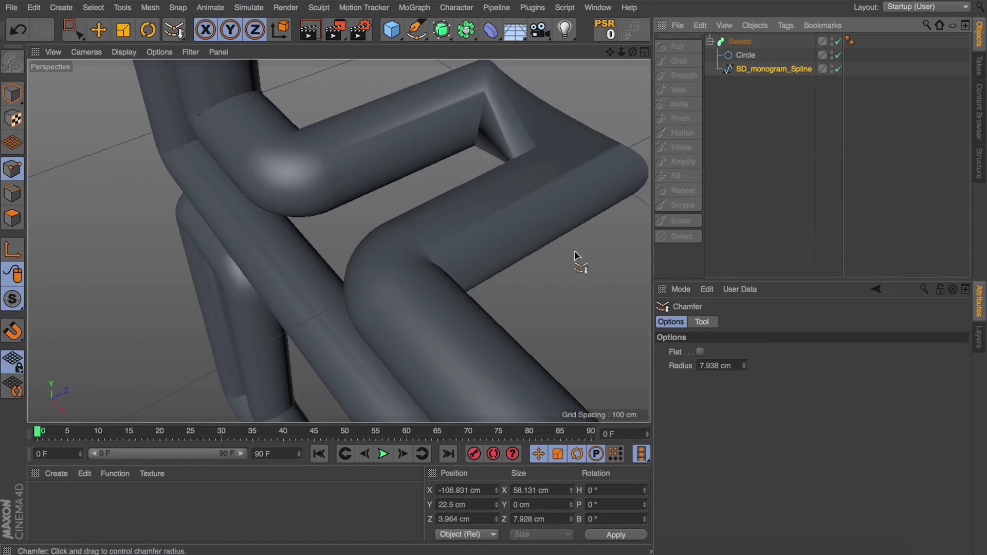
key("super+z")
key("super+z")
Step: Enable the Circle and chamfer the bend's two front points with a radius of about 13.5 cm
left_click(838, 55)
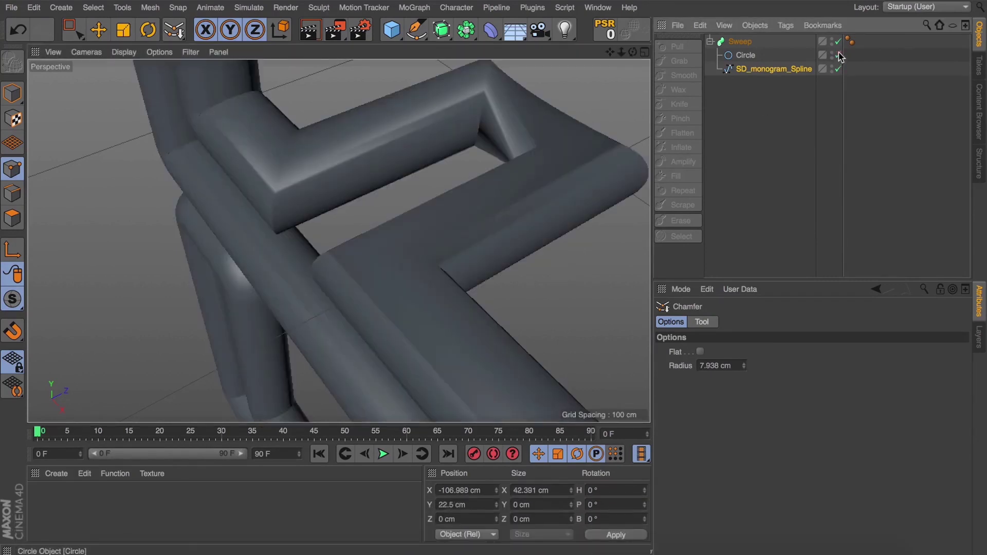
left_click_drag(566, 300, 618, 300)
left_click_drag(633, 52, 705, 32)
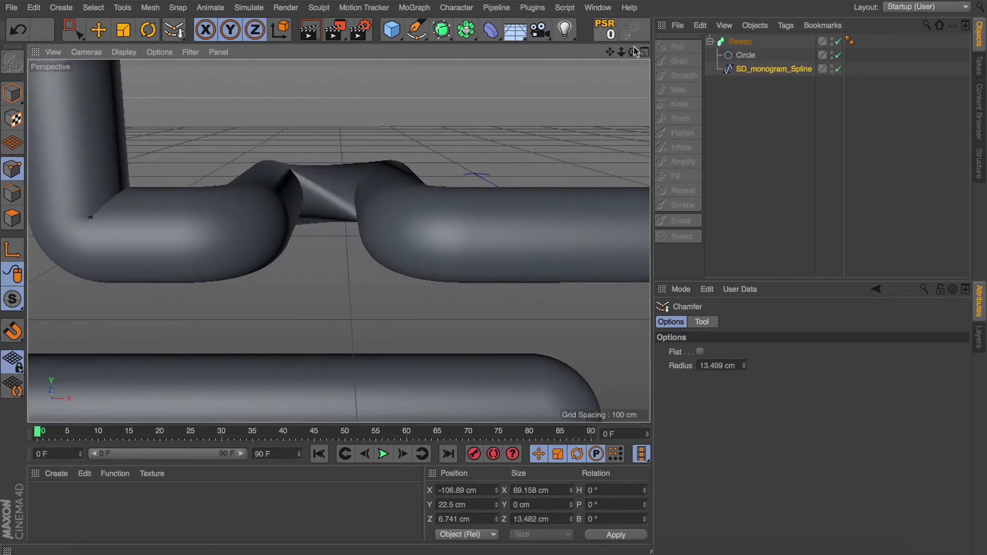
Step: Select the bend's two rear points and set them to Hard Interpolation
left_click_drag(633, 53, 609, 82)
key("space")
left_click_drag(269, 67, 495, 158)
scroll(494, 157, "up", 5)
scroll(486, 119, "down", 4)
right_click(491, 115)
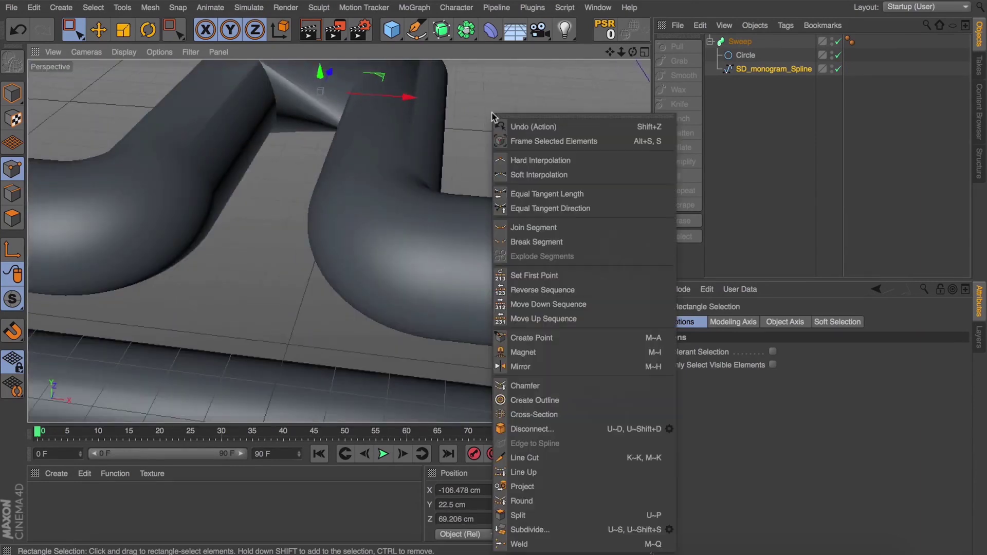
left_click(501, 161)
Step: Display the tube with shaded lines and change the Intermediate Points mode of the SD monogram spline
left_click_drag(609, 54, 530, 51)
key("n")
key("b")
left_click_drag(632, 56, 633, 55)
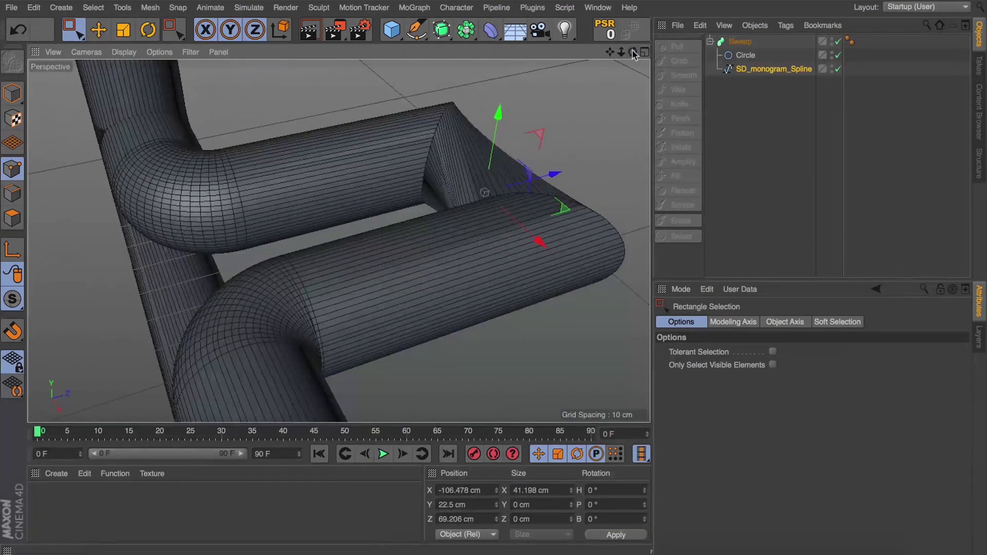
left_click(740, 70)
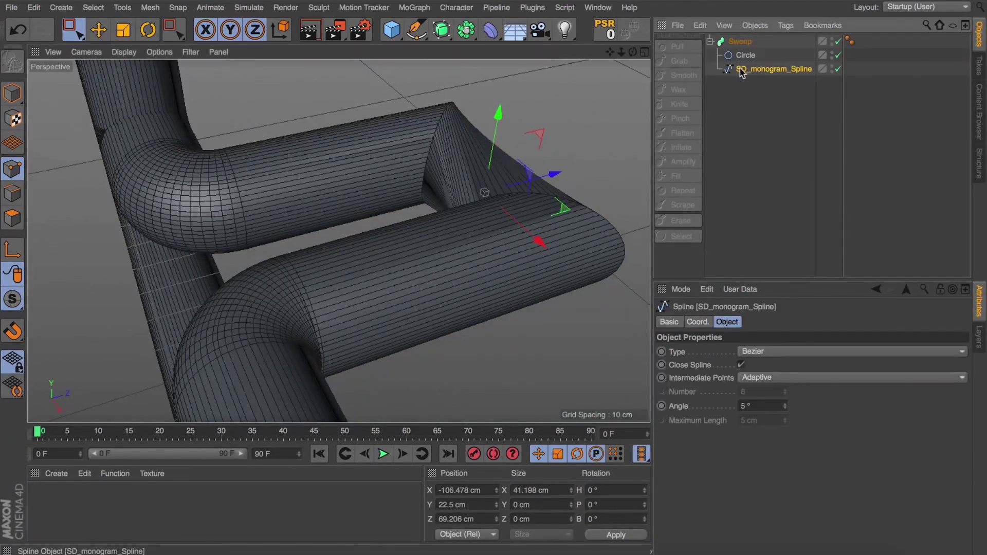
left_click(765, 379)
left_click(762, 449)
Step: Restore Gouraud shading without lines and make small adjustments to the points at the bend's rear end
mouse_move(632, 53)
left_mouse_down()
mouse_move(694, 34)
mouse_move(632, 45)
mouse_move(636, 56)
mouse_move(597, 23)
left_mouse_up()
scroll(616, 74, "down", 10)
key("n")
key("a")
scroll(338, 241, "down", 3)
left_click_drag(492, 78, 617, 122)
key("t")
key("e")
left_click_drag(557, 102, 549, 102)
left_click_drag(510, 69, 508, 71)
left_click_drag(545, 106, 547, 105)
Step: Add a plane, set its orientation to +Z and scale it up into a wall around the monogram
left_click_drag(633, 52, 521, 48)
left_click_drag(392, 29, 501, 75)
left_click(746, 411)
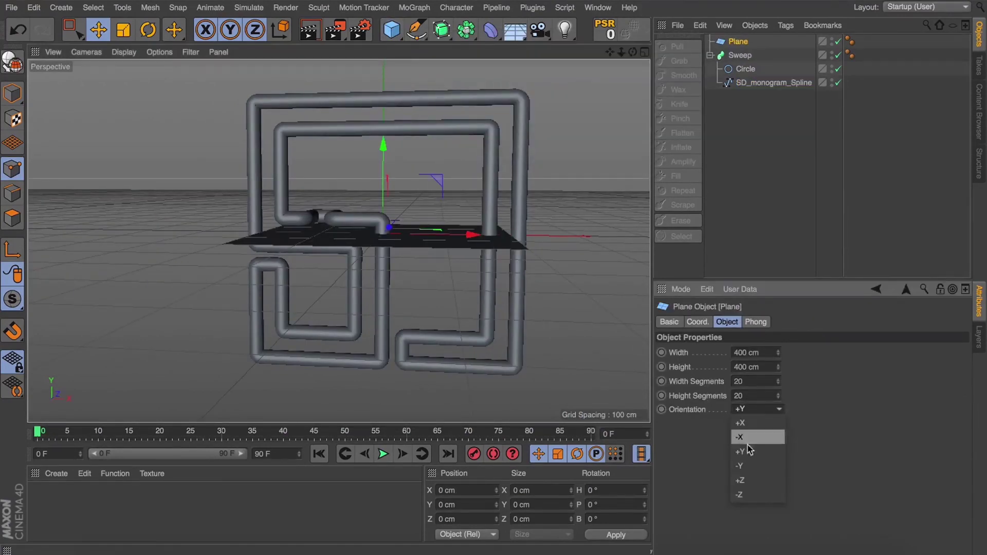
left_click(744, 482)
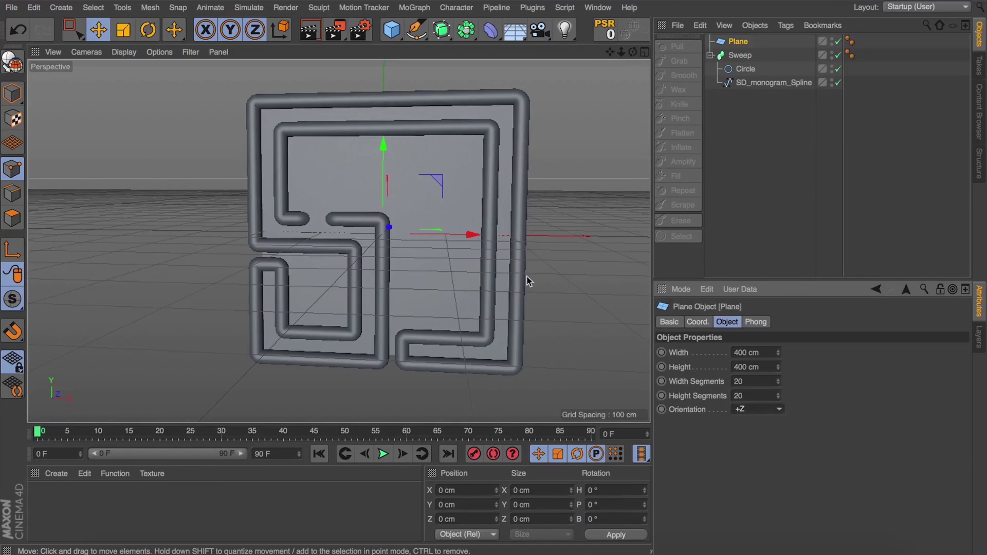
key("t")
left_click_drag(521, 286, 633, 286)
key("e")
Step: Move the plane back along Z so it stands as a wall behind the monogram tube
left_click_drag(632, 52, 565, 83)
left_click_drag(419, 229, 442, 216)
left_click_drag(633, 50, 338, 241)
left_click_drag(610, 52, 570, 58)
left_click_drag(632, 53, 338, 240)
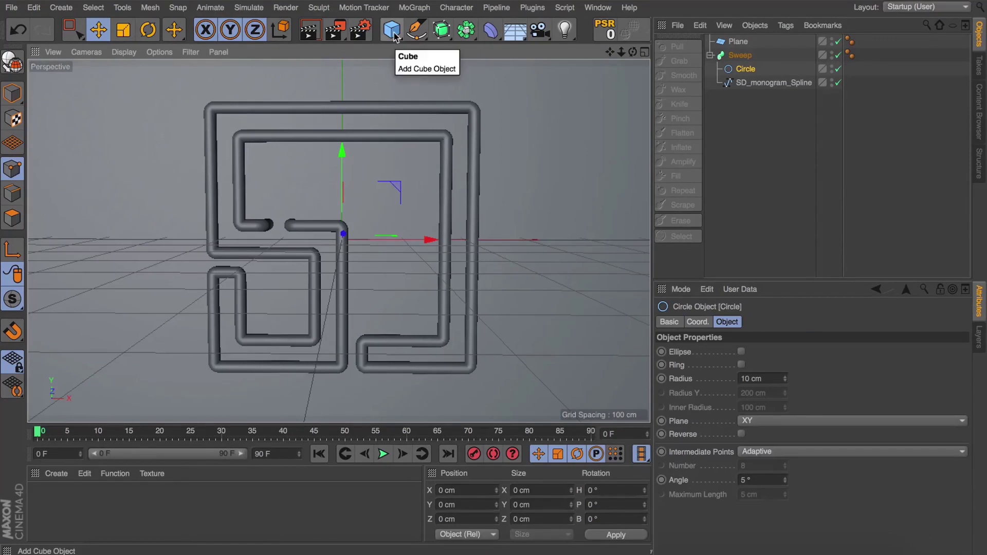
Step: Add a cylinder and set its orientation to +Z
left_click(394, 33)
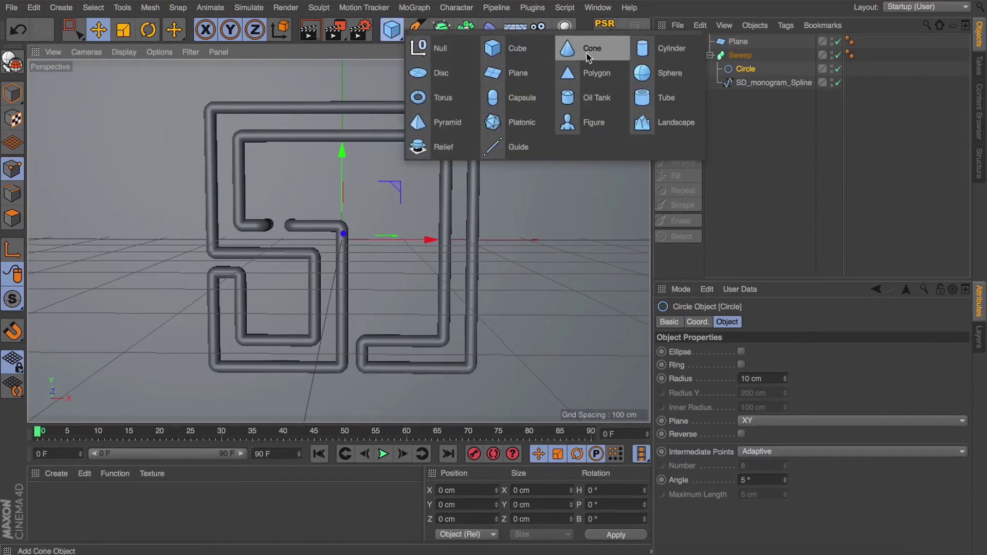
left_click(643, 48)
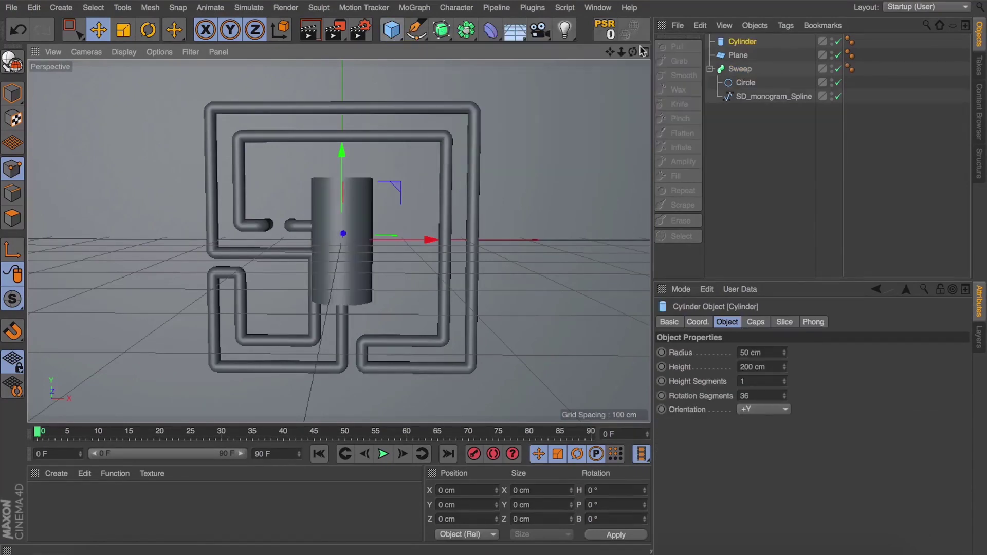
left_click(783, 409)
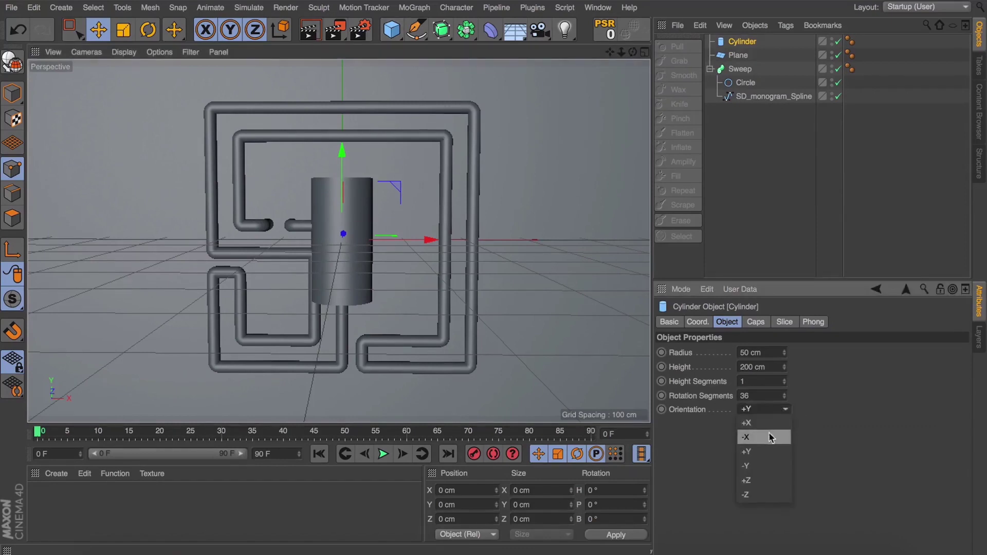
left_click(761, 423)
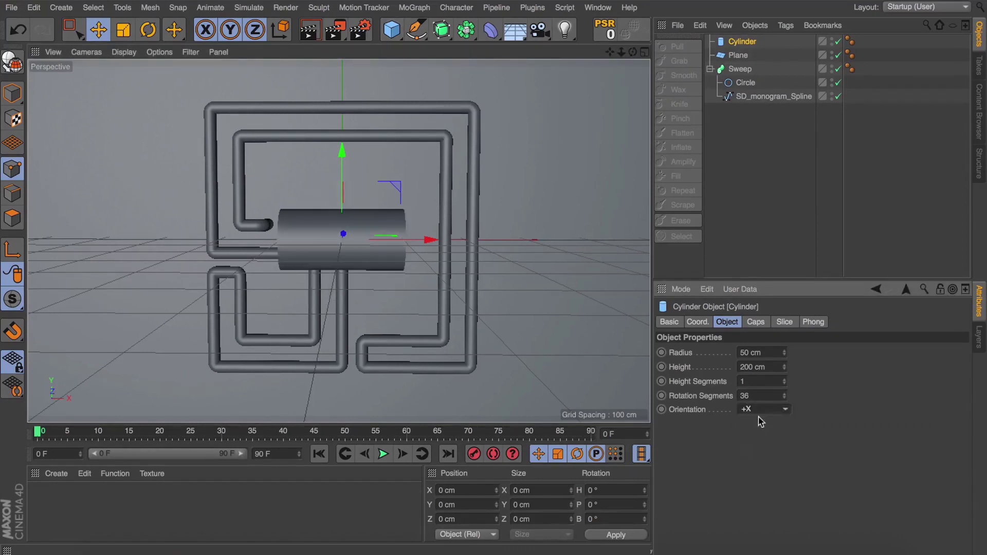
left_click(761, 411)
left_click(752, 489)
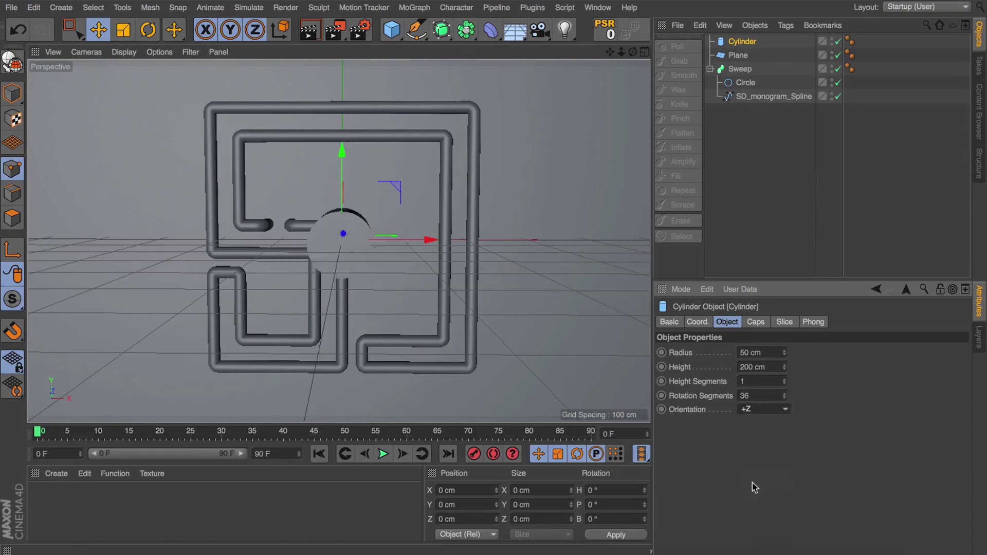
Step: Move the cylinder behind the bend's right leg in the top view and reduce it to radius 16 cm and height 28 cm
left_click(646, 52)
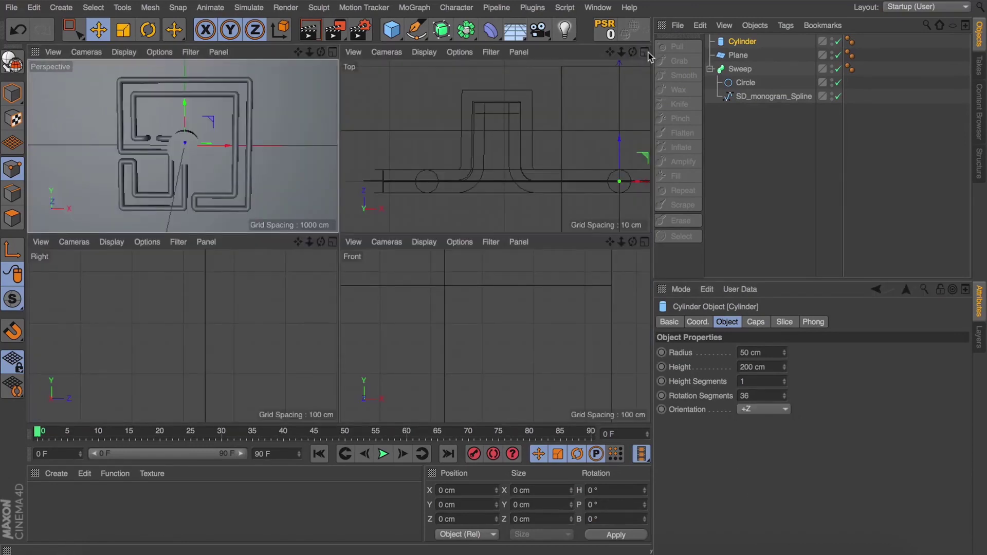
left_click_drag(618, 150, 541, 84)
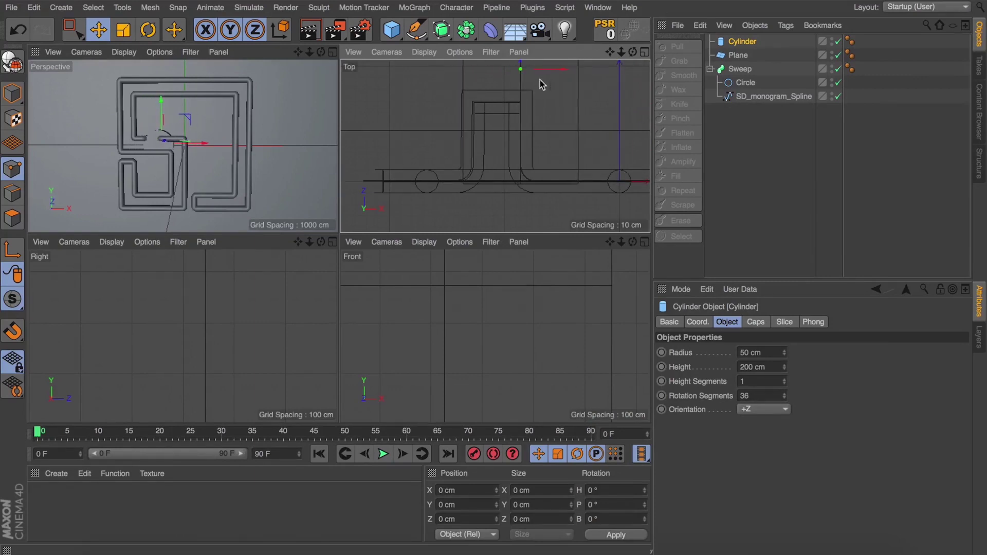
left_click_drag(784, 352, 784, 372)
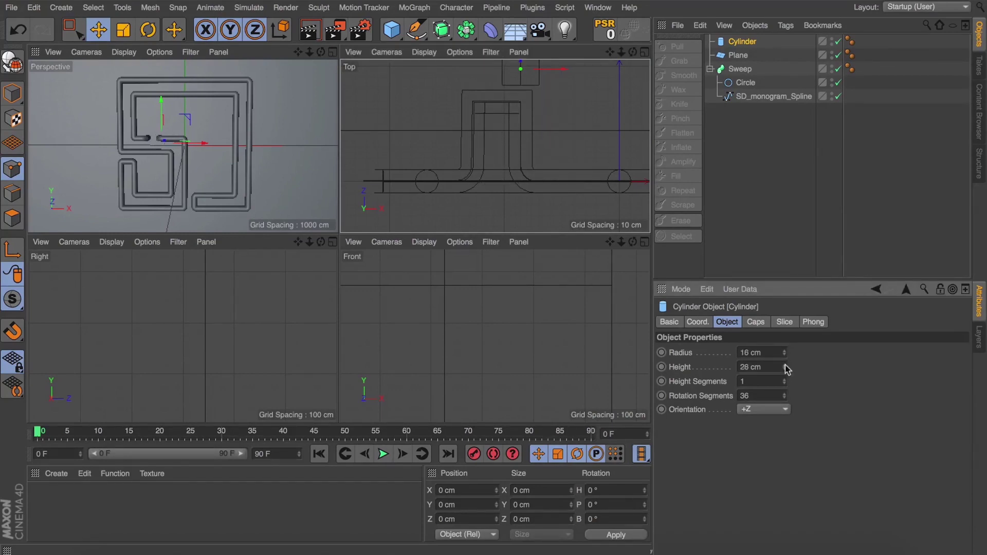
Step: Slide the cylinder forward onto the bend's right leg and set its height to 10 cm
left_click_drag(624, 53, 622, 55)
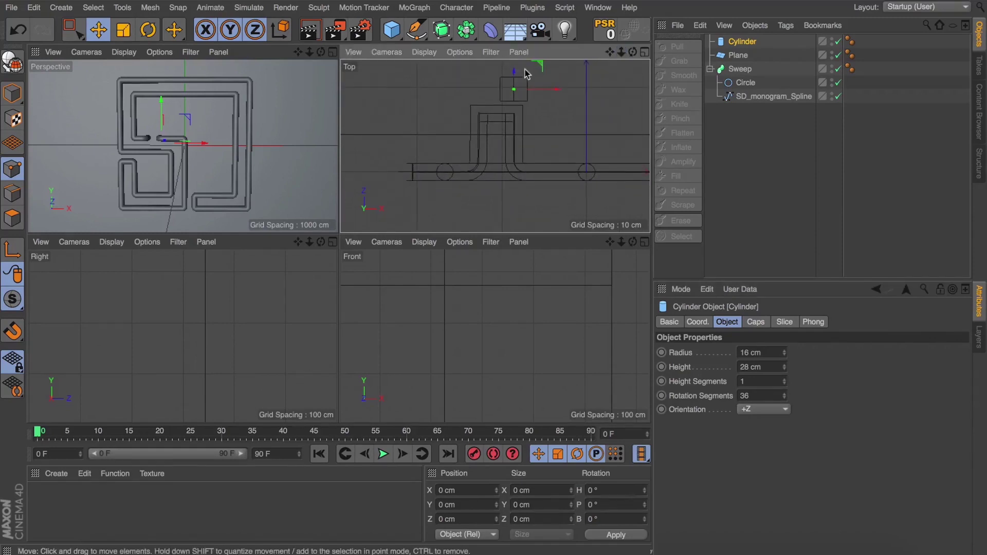
left_click_drag(516, 78, 518, 125)
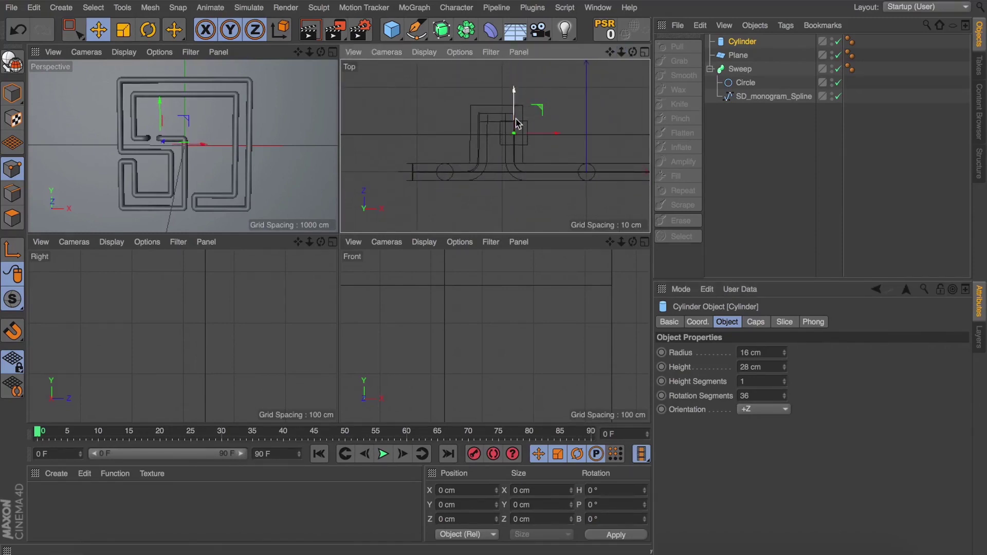
left_click(777, 368)
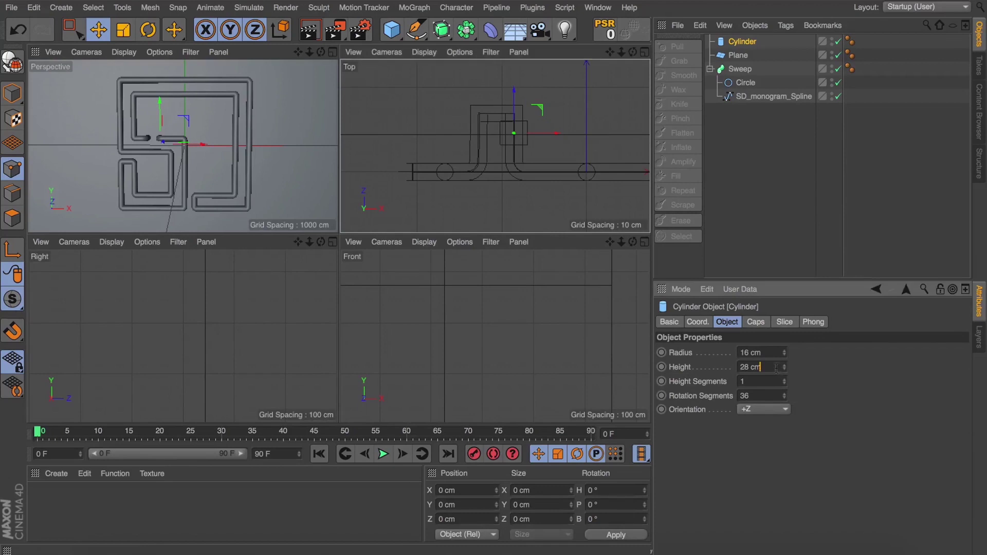
type("10")
key("Return")
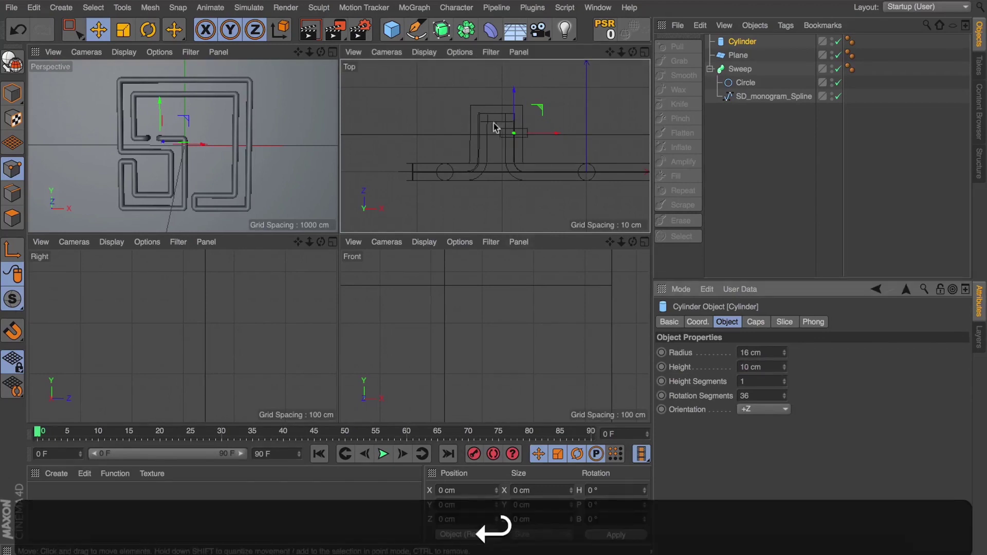
scroll(495, 127, "up", 4)
left_click_drag(514, 123, 517, 135)
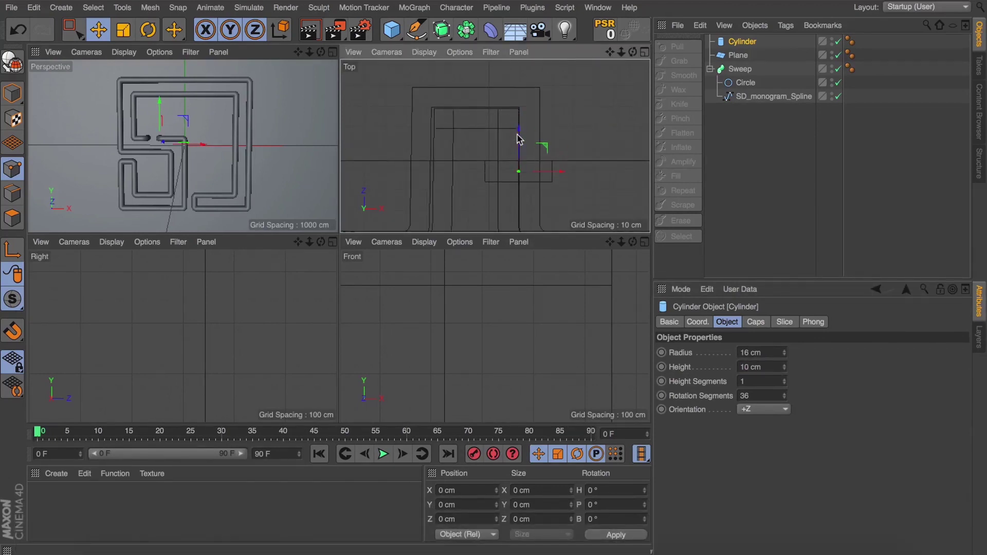
Step: Add a camera to the scene from the full perspective view of the monogram
left_click(332, 52)
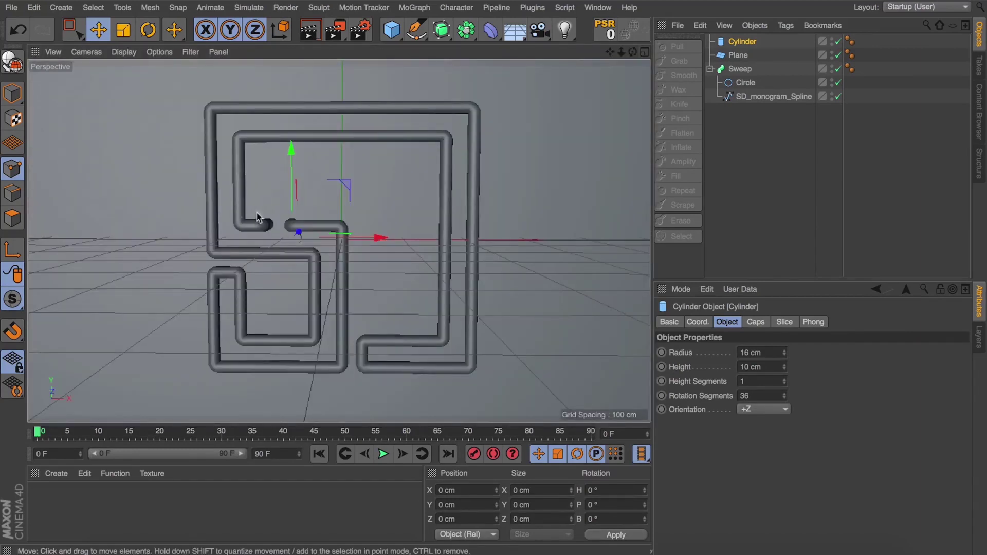
left_click(538, 31)
scroll(291, 223, "up", 10)
left_click_drag(633, 52, 503, 87)
Step: Frame the cylinder in the orthographic views and raise it to line up with the bend's tube
left_click(741, 56)
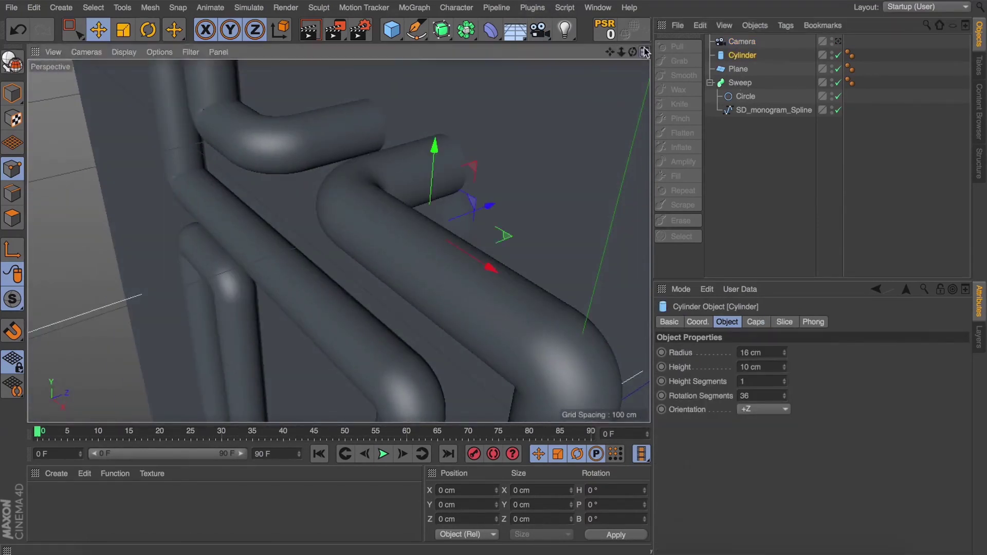
left_click(644, 52)
key("s")
key("s")
scroll(553, 356, "down", 10)
scroll(551, 353, "up", 3)
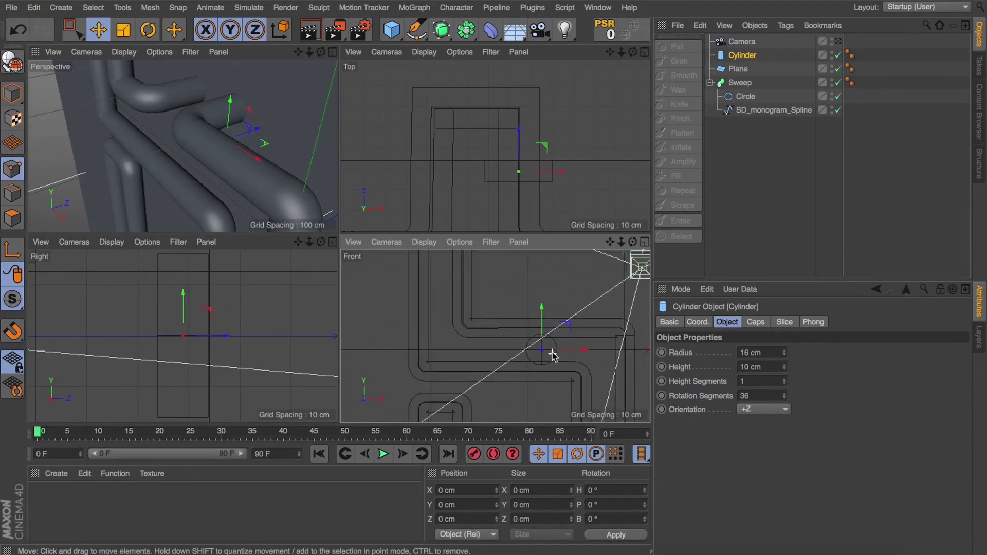
scroll(192, 309, "up", 5)
left_click_drag(191, 261, 191, 256)
left_click_drag(297, 240, 301, 282)
left_click(332, 52)
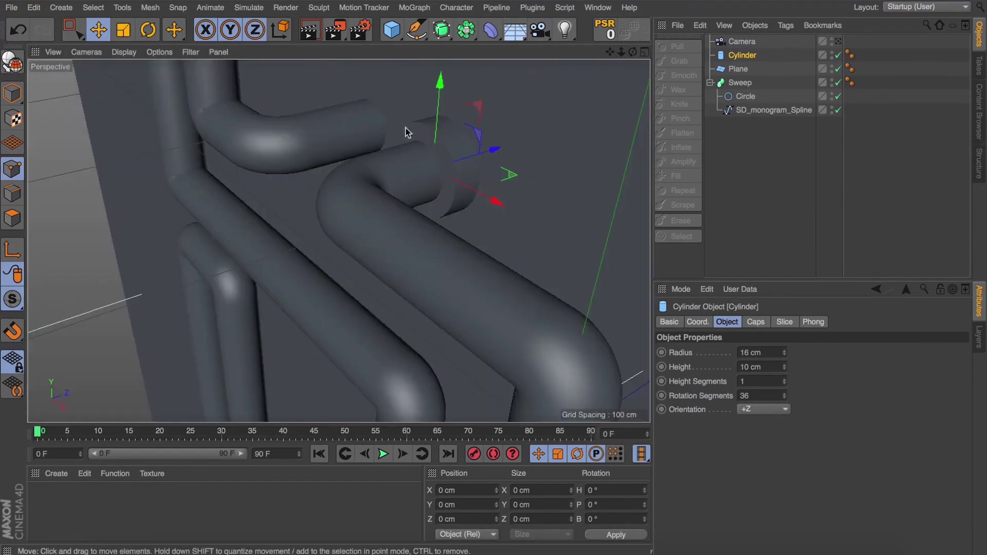
Step: Make the cylinder editable and loop-select the polygons of its front cap
scroll(430, 146, "up", 3)
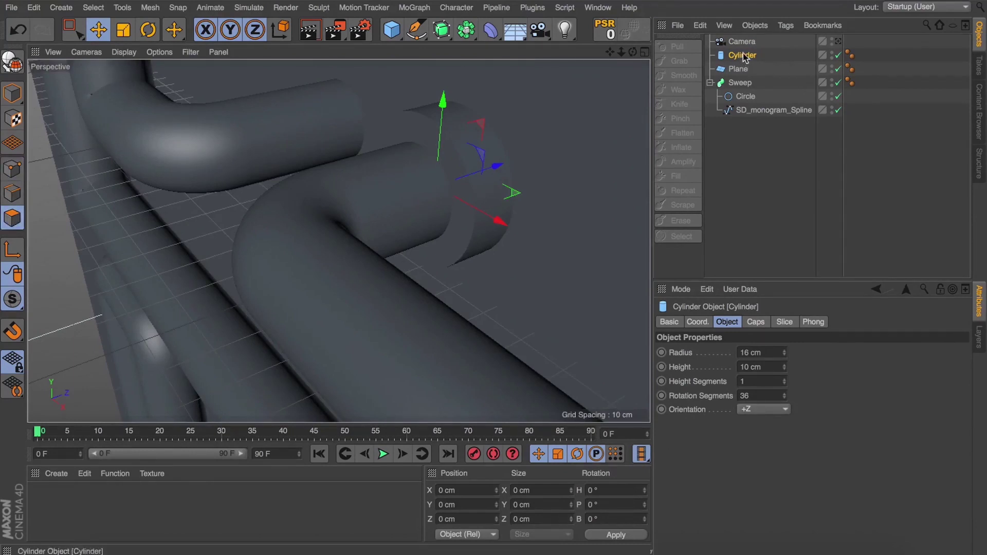
key("c")
left_click(446, 205)
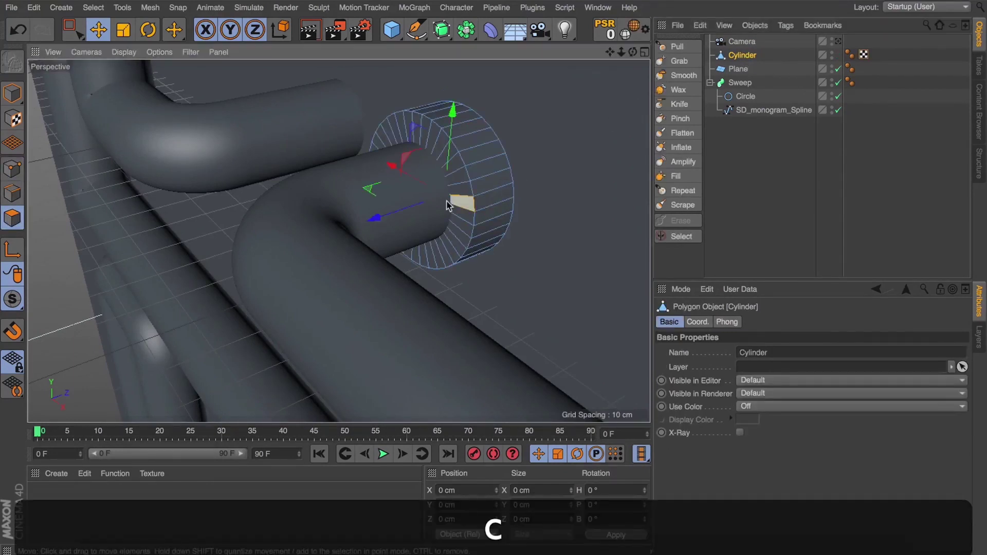
key("u")
key("l")
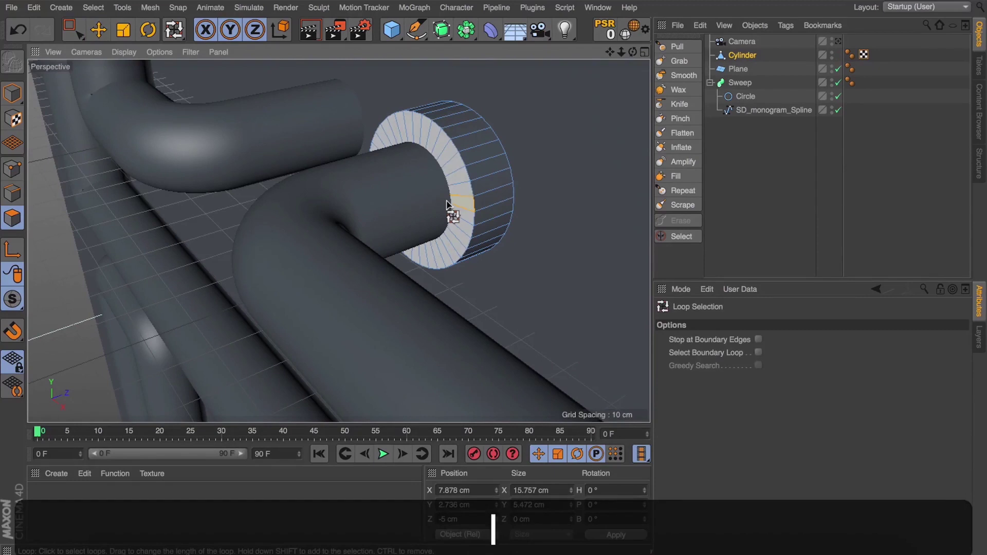
left_click(447, 205)
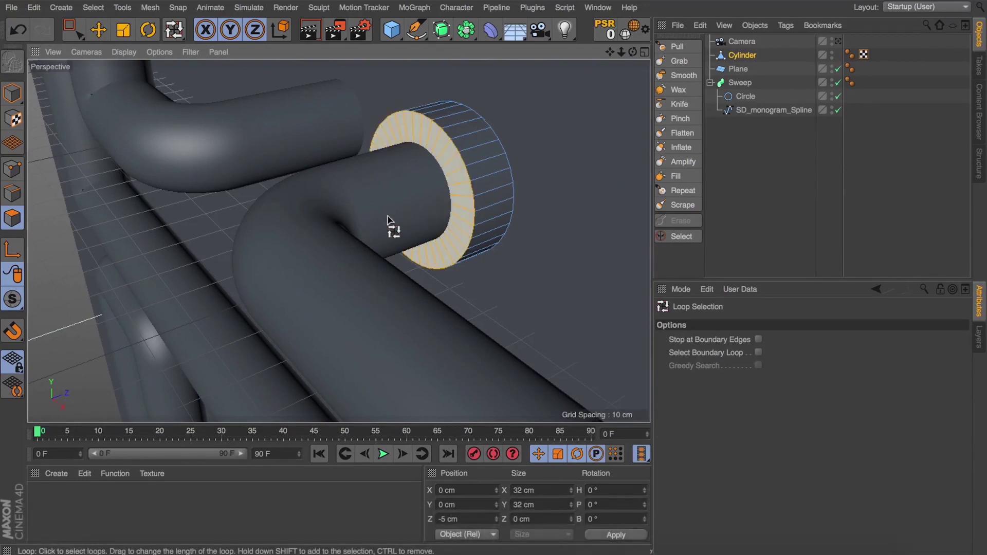
Step: Inner-extrude the cylinder's selected front cap with an offset of about 5.2 cm
key("d")
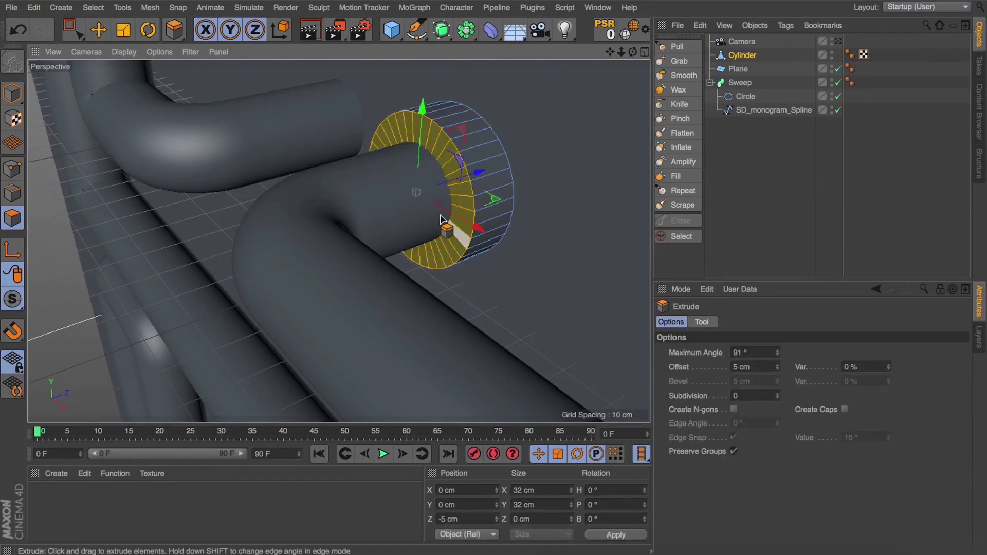
key("i")
left_click_drag(440, 218, 411, 221)
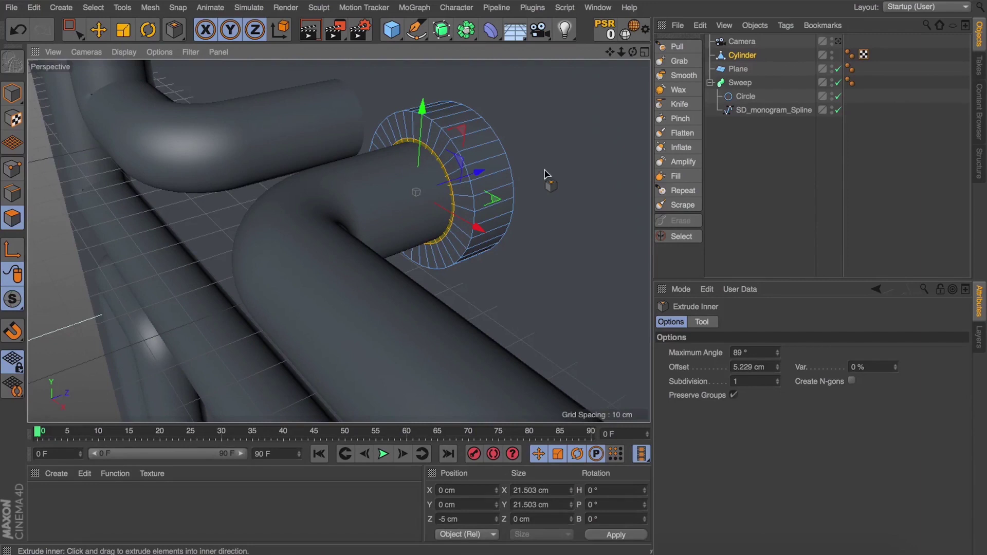
Step: Try extruding the cap's inner polygons outward along the tube by about 4 cm, and undo it
key("d")
left_click_drag(545, 174, 540, 174)
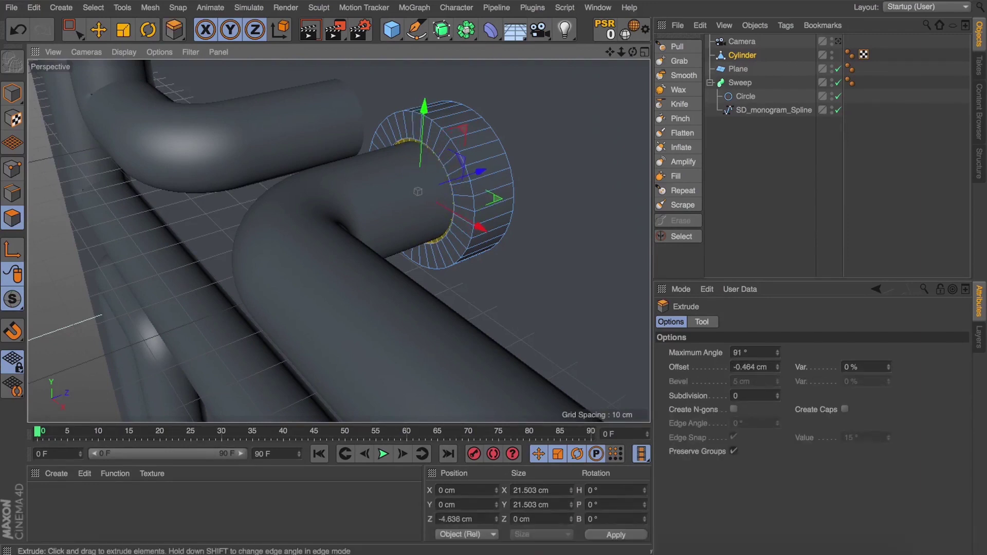
left_click_drag(541, 173, 540, 173)
left_click_drag(539, 174, 562, 174)
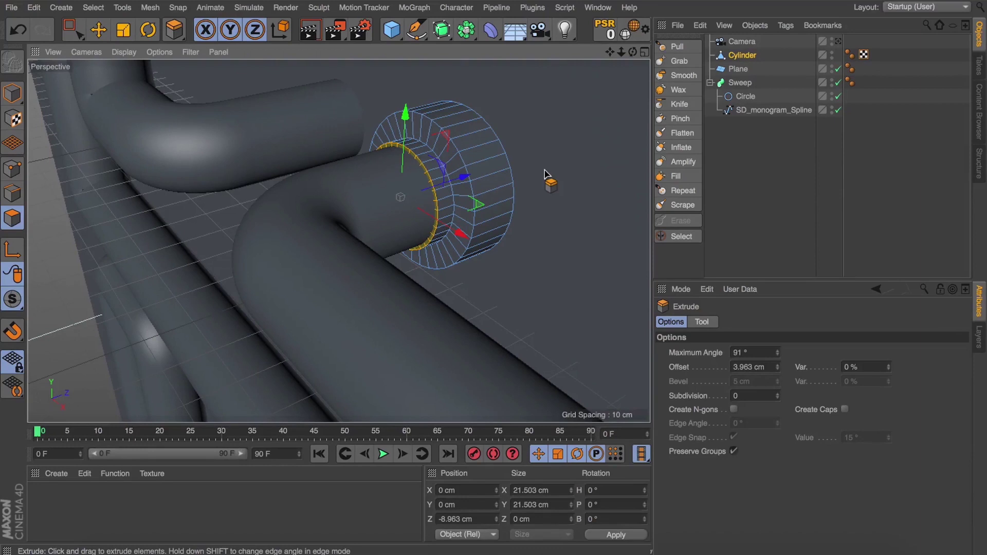
key("super")
key("super+z")
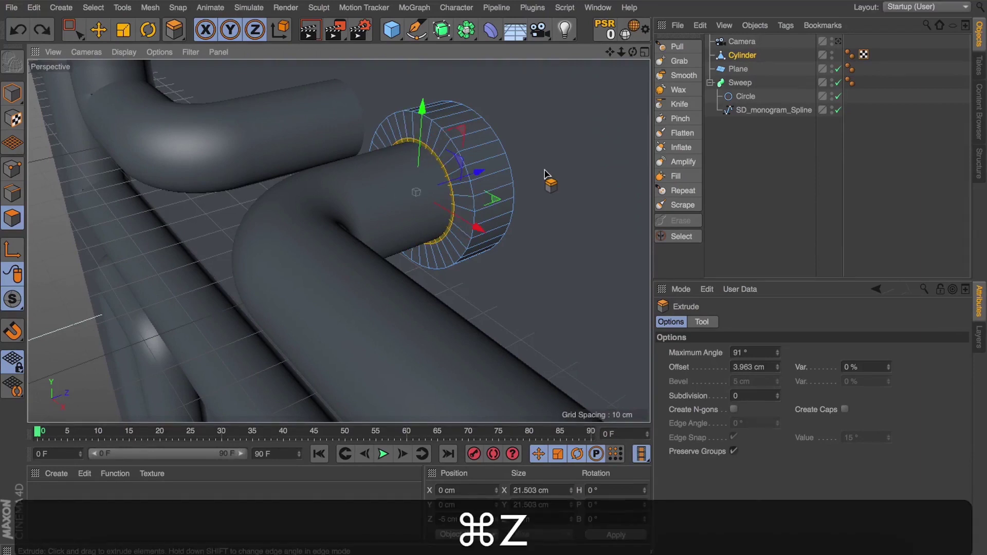
Step: Extrude the cap's inner polygons about 4.3 cm into the cylinder and place the cylinder under a Subdivision Surface
left_click_drag(545, 178, 337, 241, "alt")
left_click_drag(385, 180, 390, 177)
key("super+z")
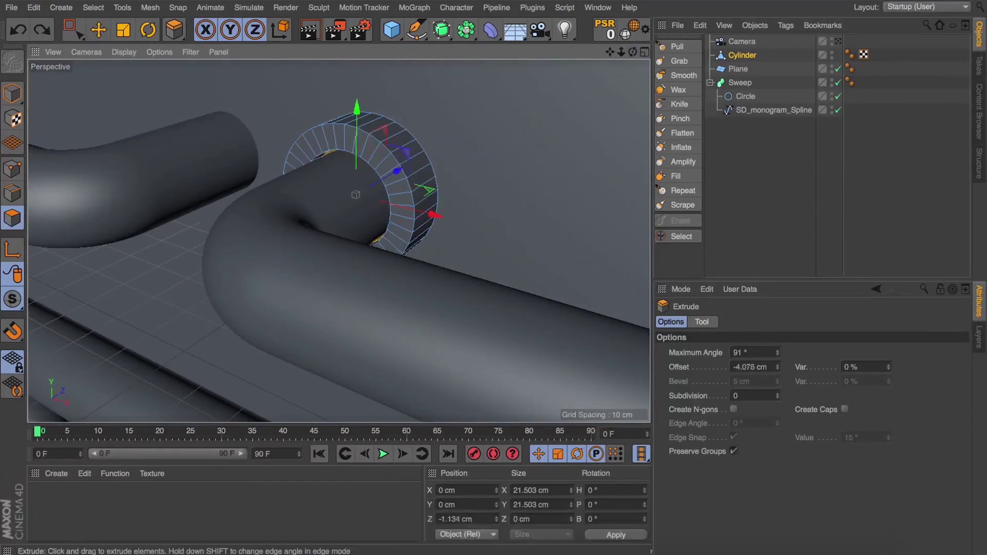
left_click_drag(584, 99, 337, 238, "alt")
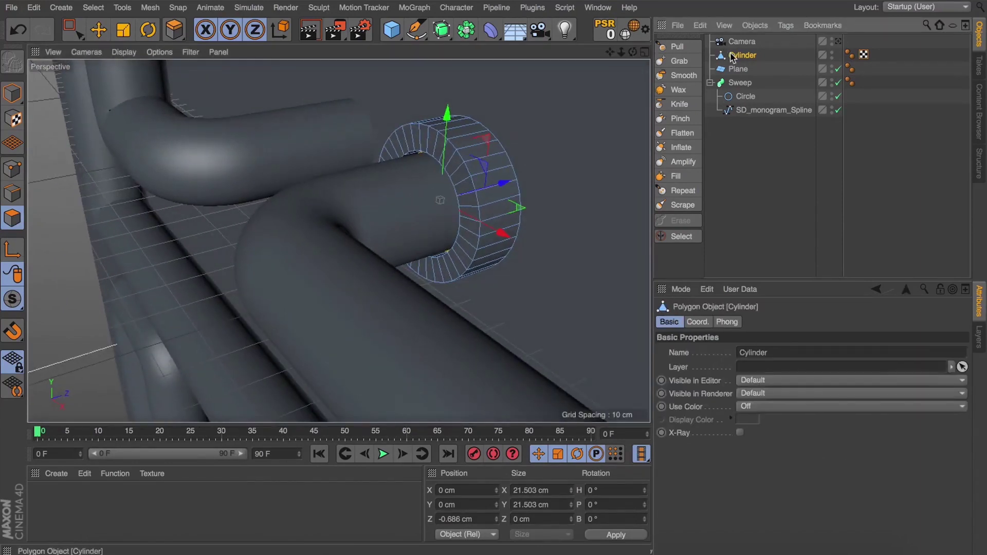
left_click(438, 29, "alt")
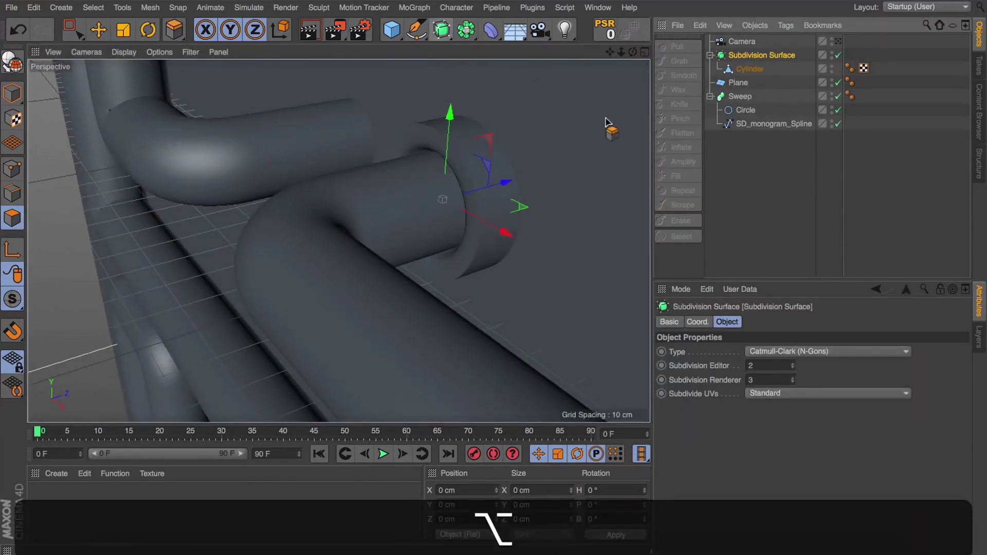
Step: Examine the finished end cap's mesh up close with polygon lines displayed, and return to plain shading
left_click(597, 93)
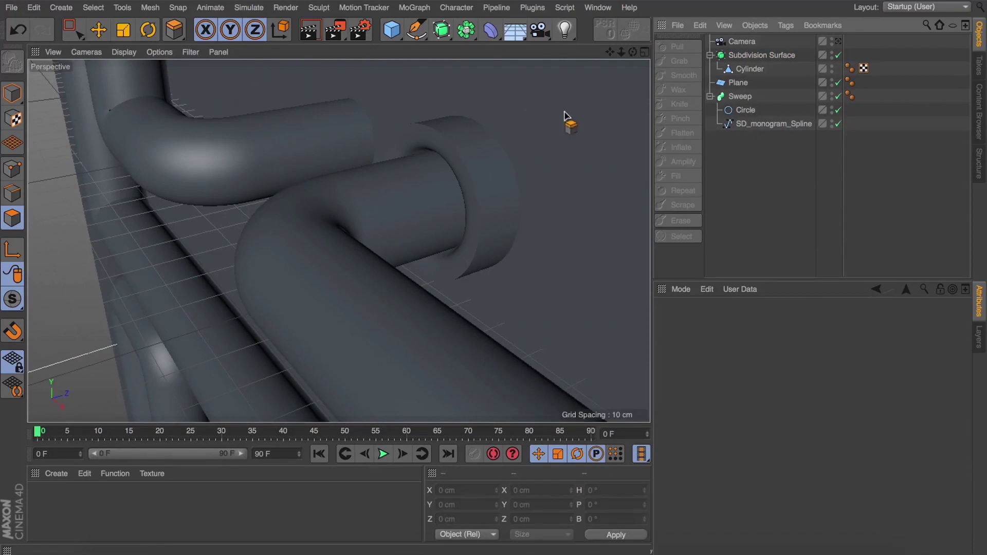
left_click_drag(339, 238, 339, 241, "alt")
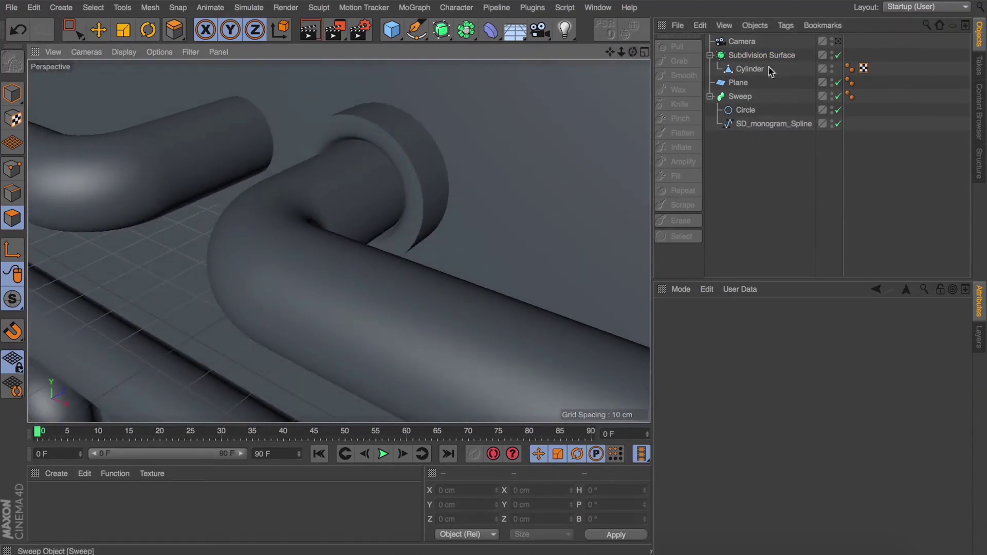
key("n")
key("b")
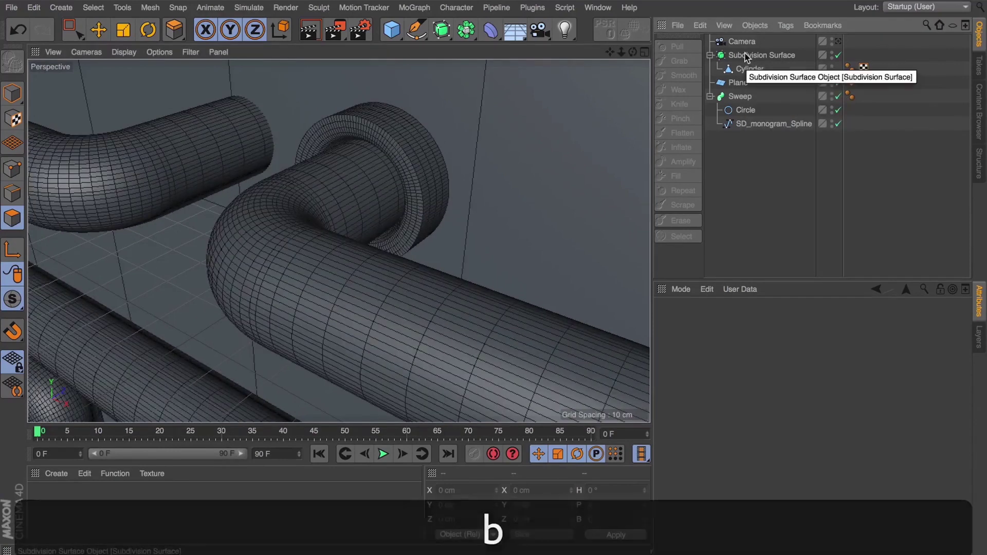
key("n")
key("a")
Step: Duplicate the Subdivision Surface end cap and place the copy on the neighbouring open end of the tube
left_click(759, 56)
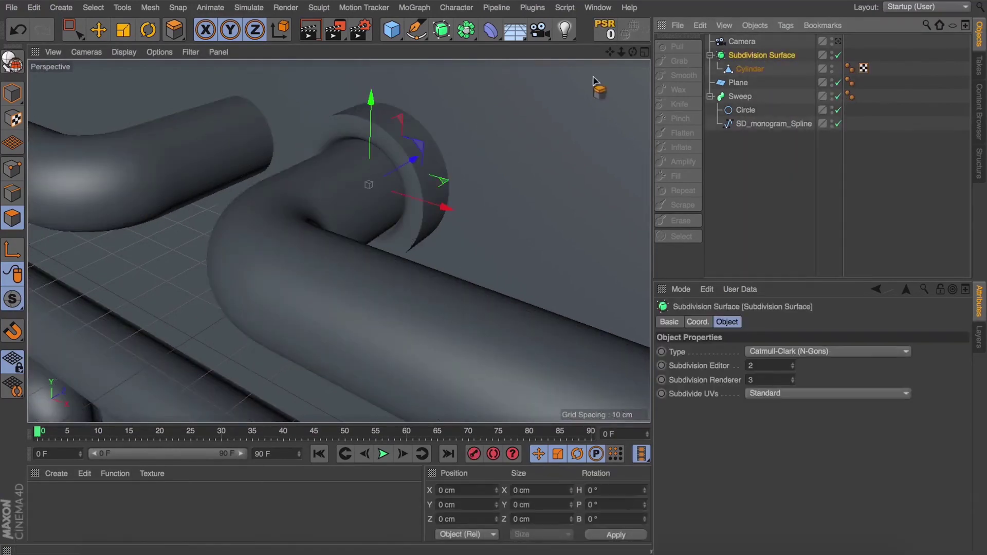
key("super+c")
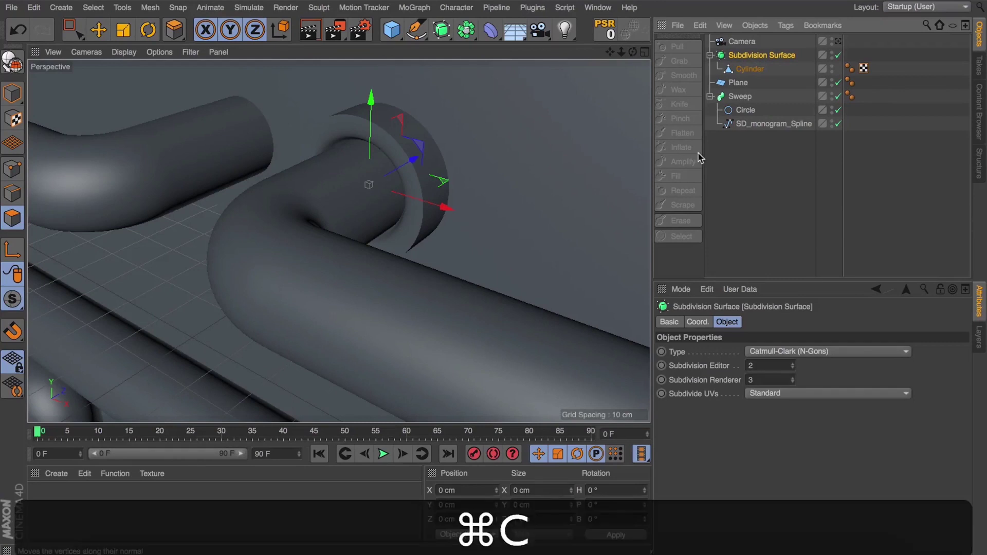
key("super+v")
left_click_drag(441, 204, 292, 150)
left_click_drag(632, 53, 643, 27)
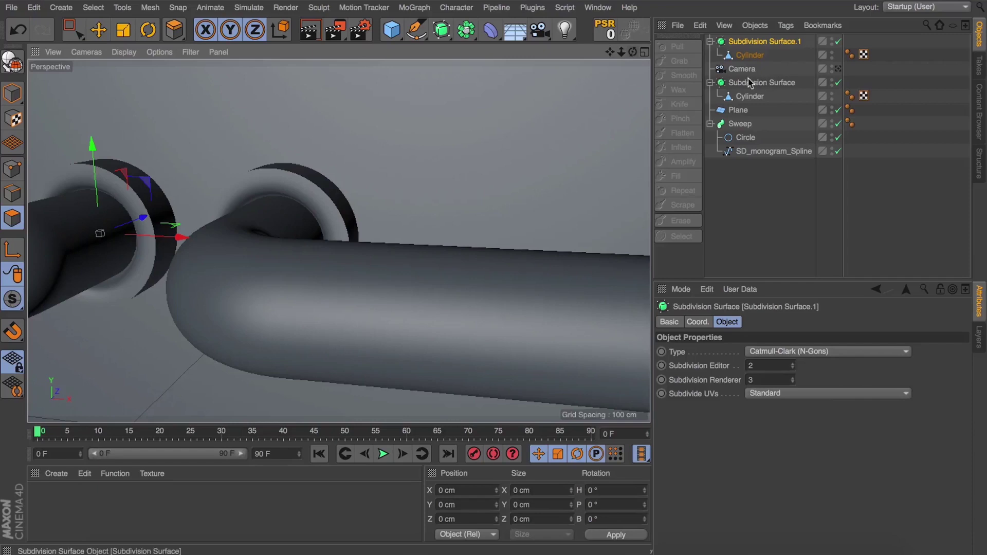
Step: Group the two Subdivision Surface end caps under a null and name it Plugs
left_click_drag(739, 42, 736, 77)
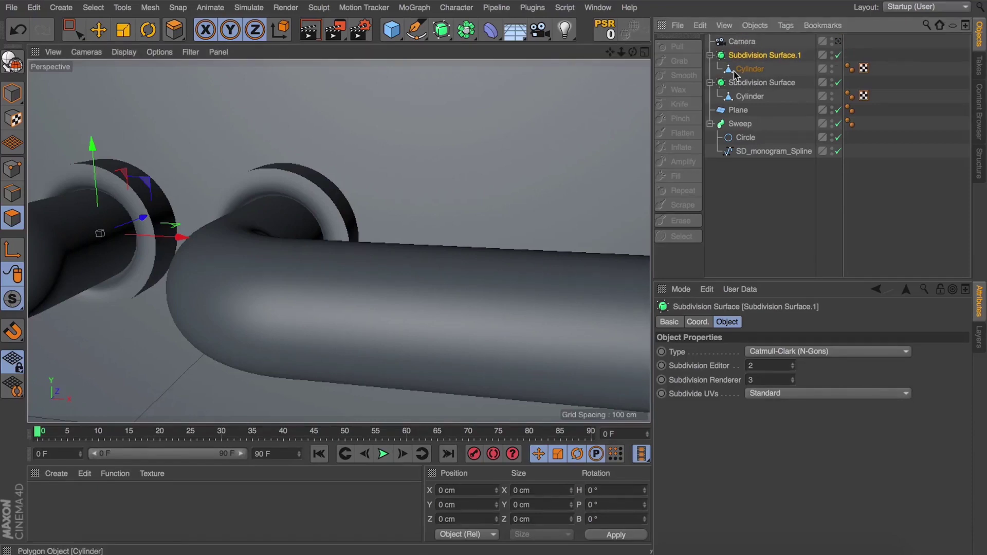
left_click(739, 84)
left_click(740, 56, "shift")
key("alt+shift+g")
double_click(737, 55)
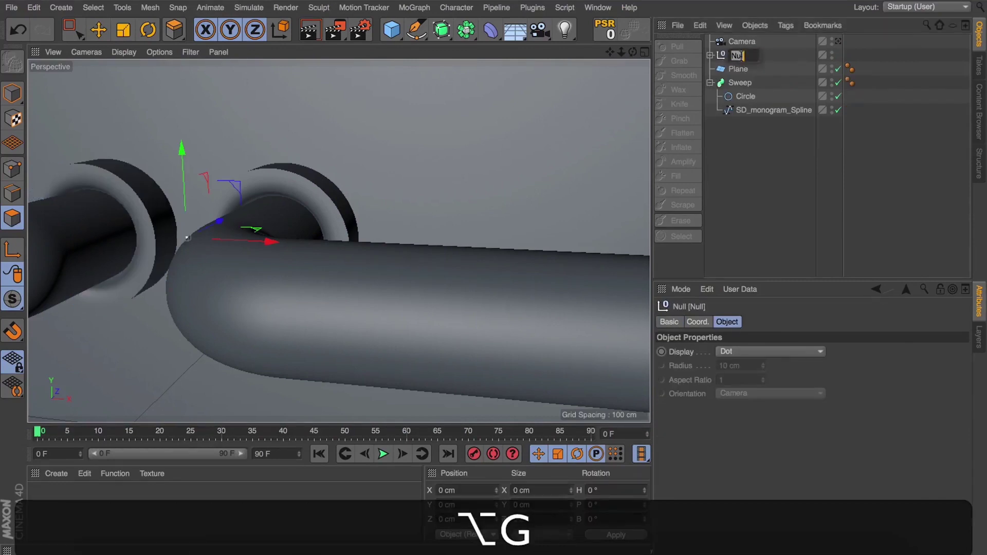
type("Plugs")
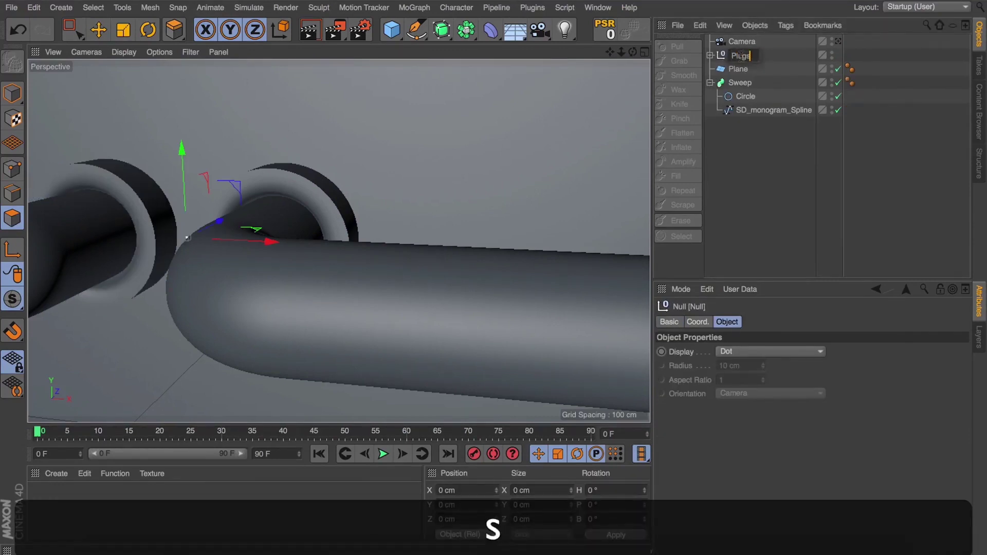
key("Return")
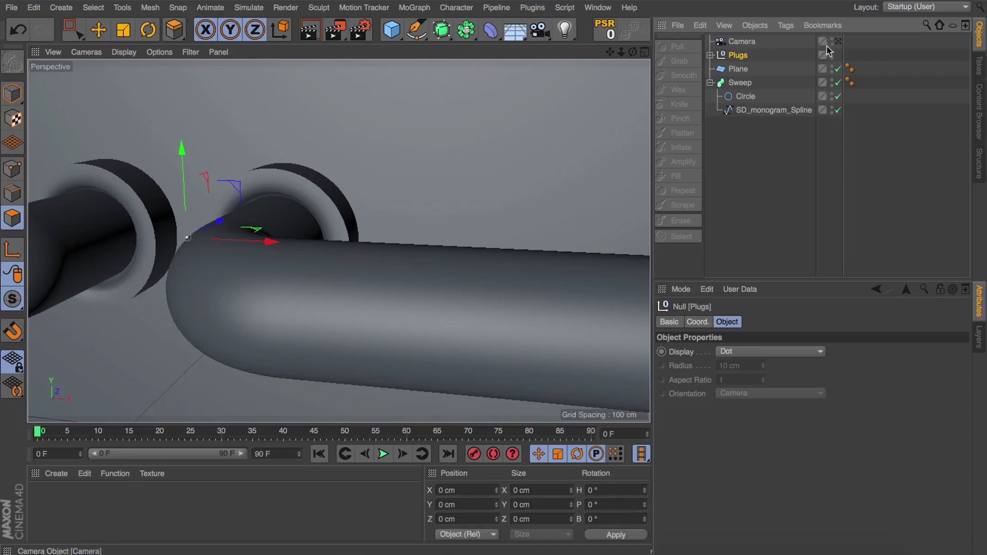
Step: Look through the scene camera and rename the Sweep object as SD logo
left_click(838, 41)
left_click(743, 161)
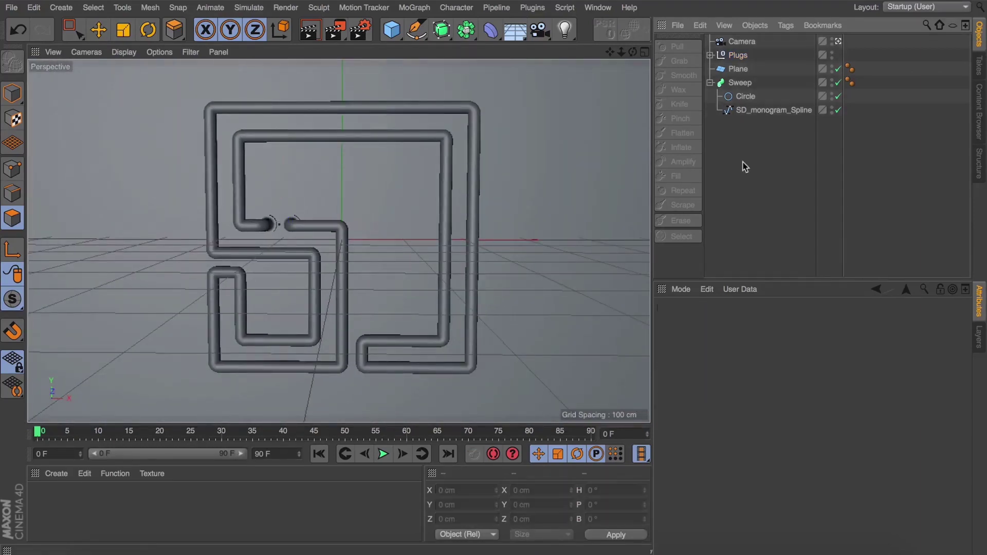
left_click(709, 83)
left_click(735, 84)
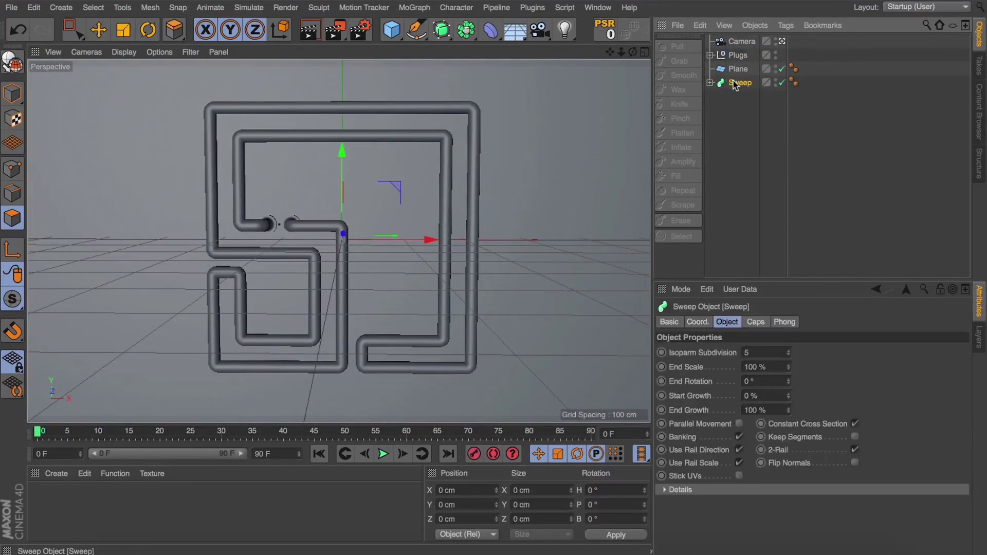
double_click(735, 83)
type("SD log")
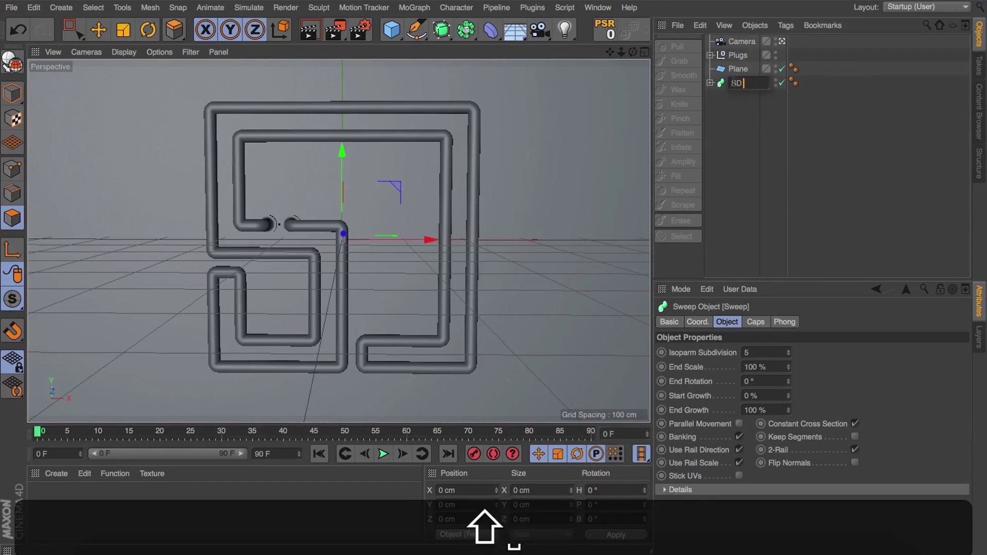
type("og")
key("Return")
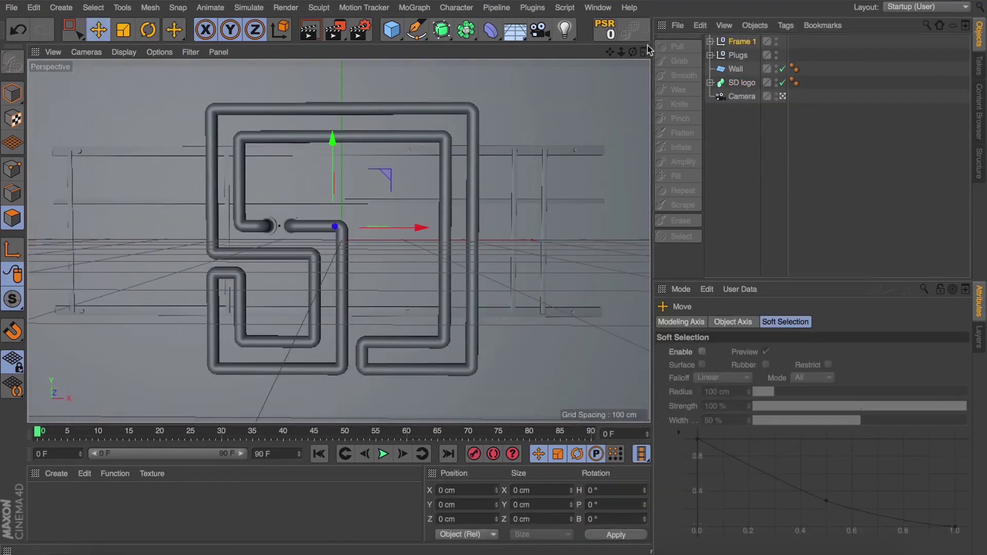
Step: Sketch a freehand cable spline in the Front view from inside the D, over both plugs and down past the logo's lower edge
left_click(645, 51)
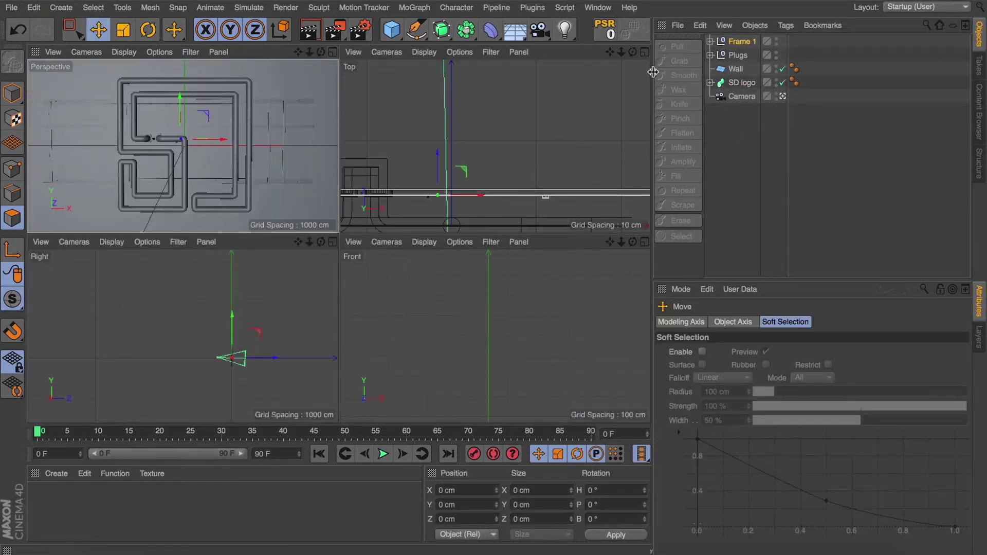
key("s")
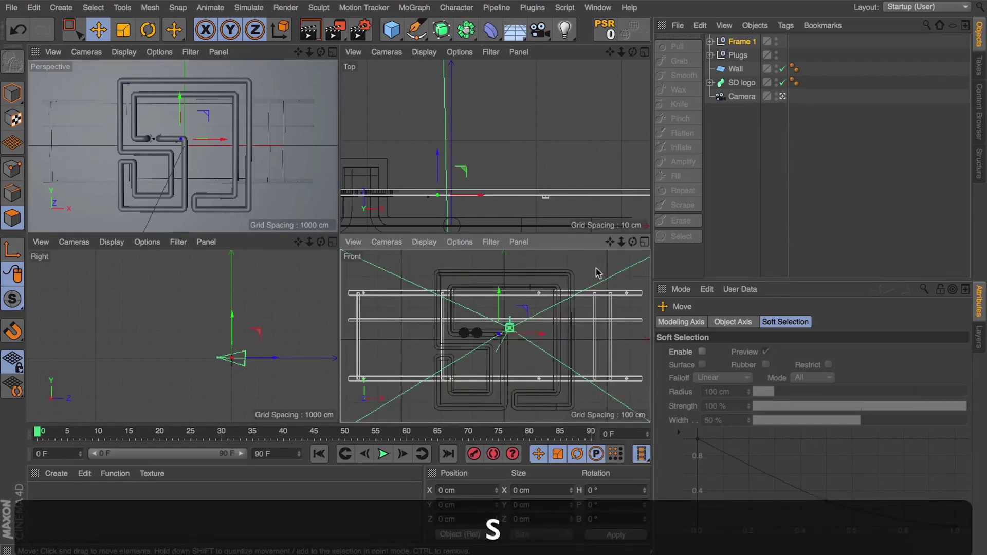
left_click(644, 242)
scroll(492, 275, "down", 5)
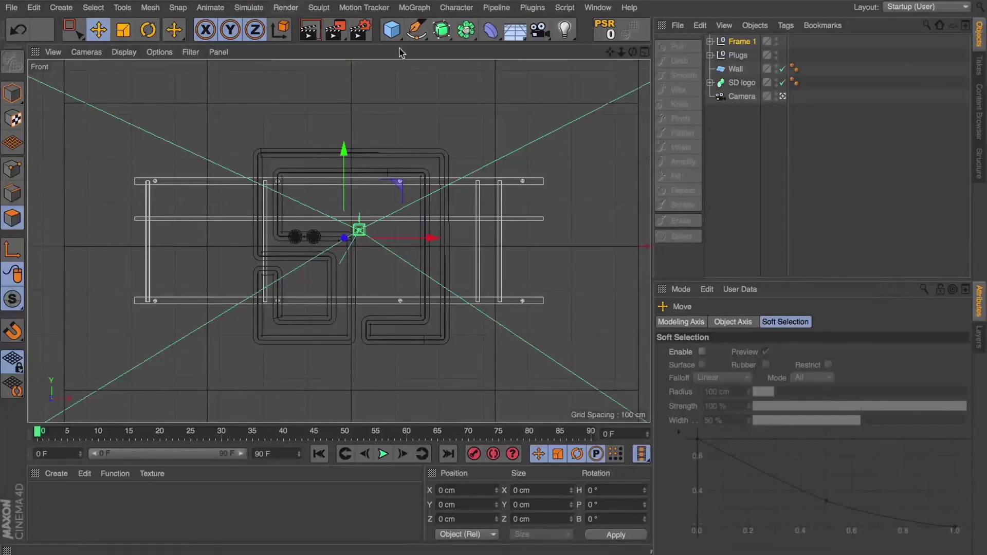
left_click(416, 29)
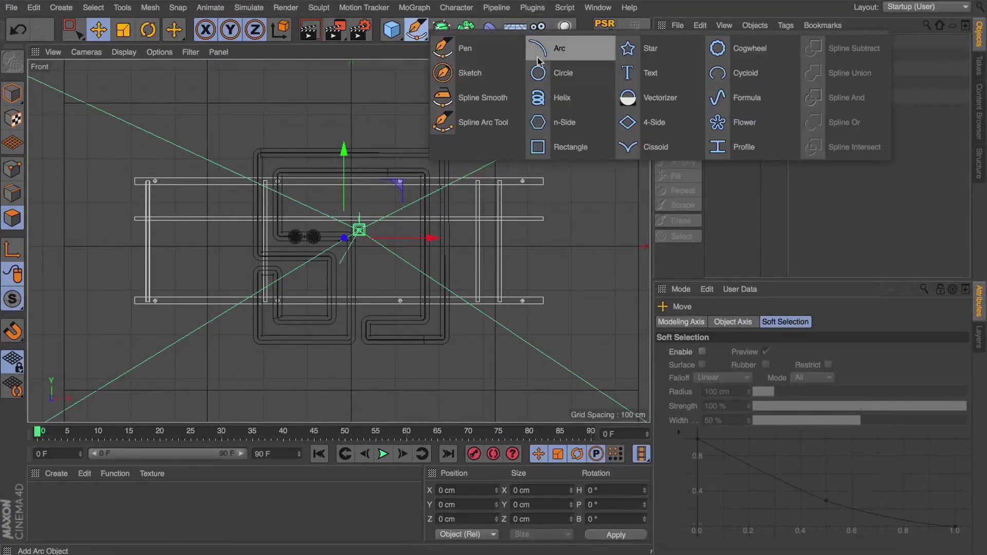
left_click(469, 72)
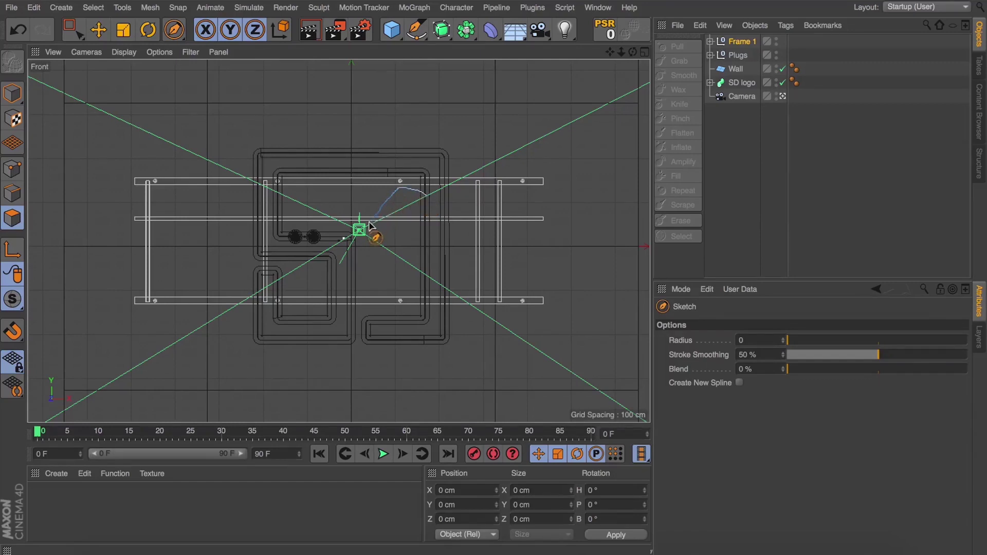
key("super+z")
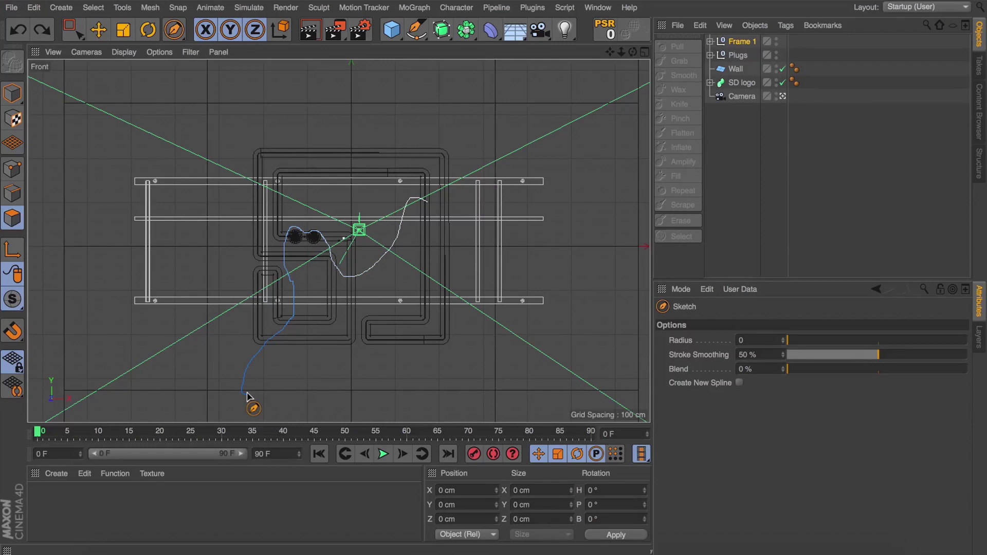
left_click_drag(247, 444, 246, 441)
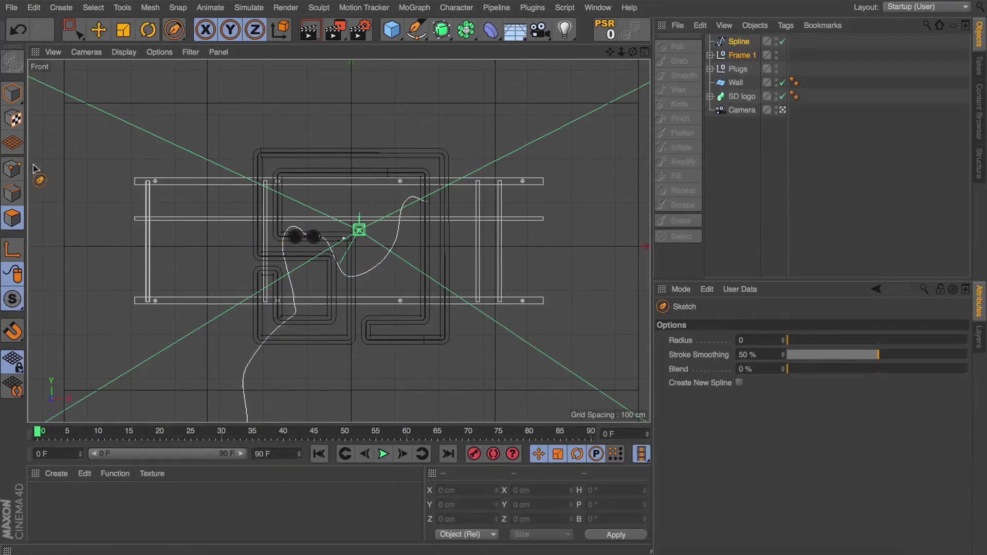
Step: Select the spline point above the two plugs in point mode, reposition it and try rotating its tangent
left_click(12, 169)
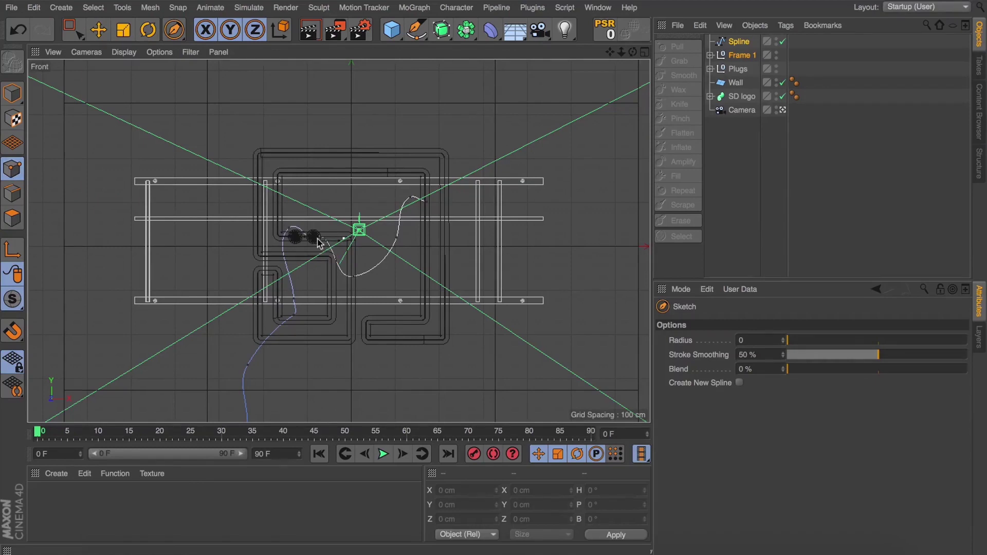
key("space")
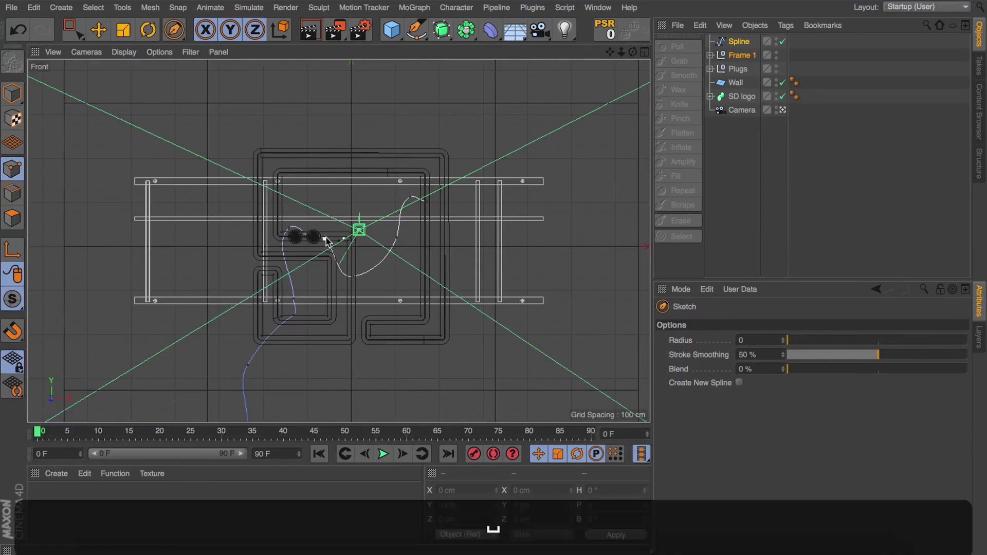
left_click_drag(309, 221, 333, 248)
left_click_drag(324, 209, 323, 202)
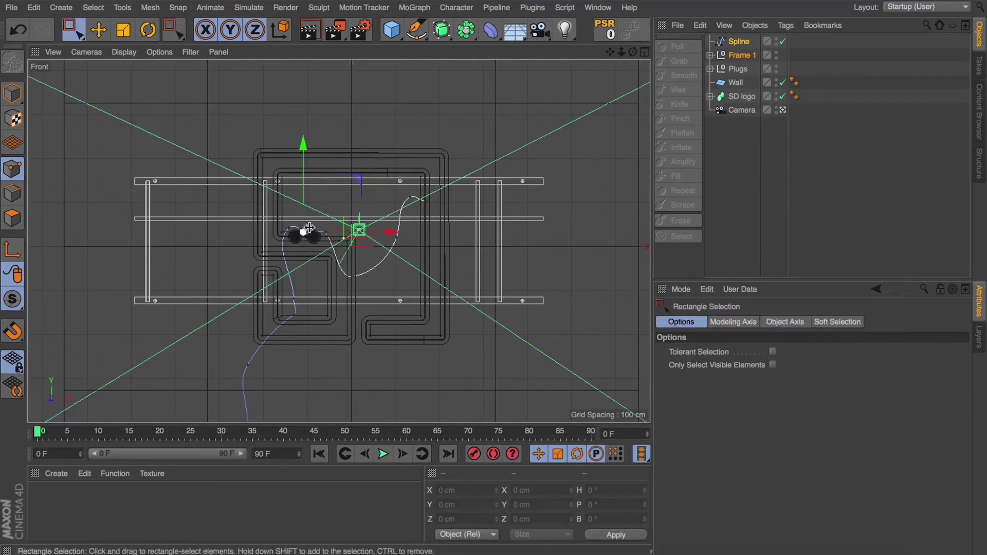
scroll(307, 226, "up", 3)
key("r")
left_click_drag(292, 174, 339, 197)
key("e")
key("super+space")
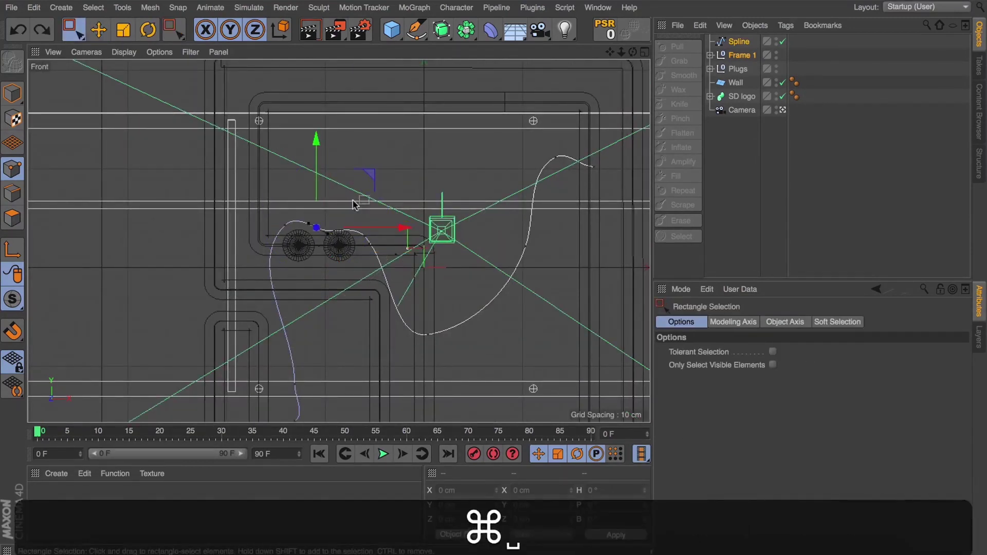
Step: Adjust the spline points above and beside the left plug so the curve wraps closely over both plugs
left_click(365, 238)
left_click_drag(405, 238, 366, 228)
left_click(317, 226)
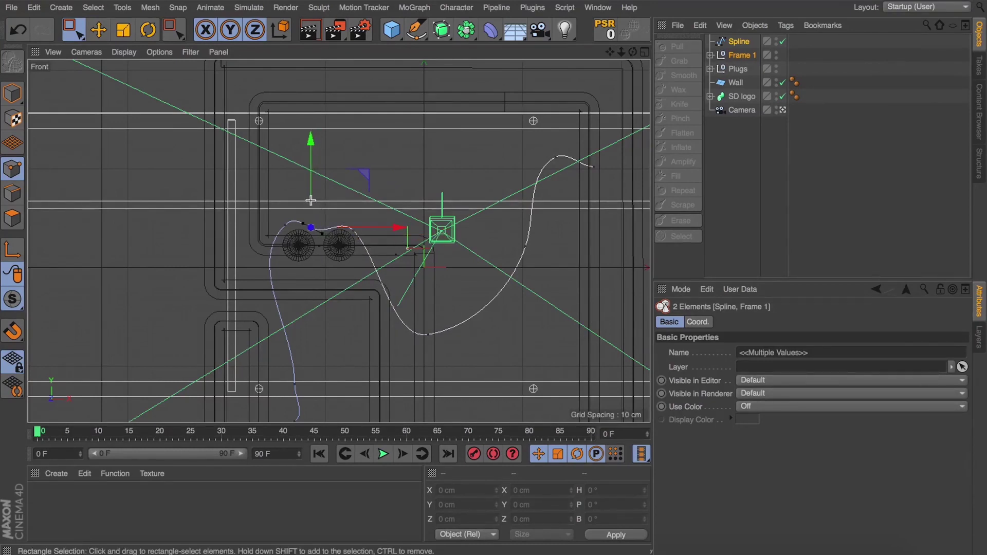
left_click(286, 225)
key("r")
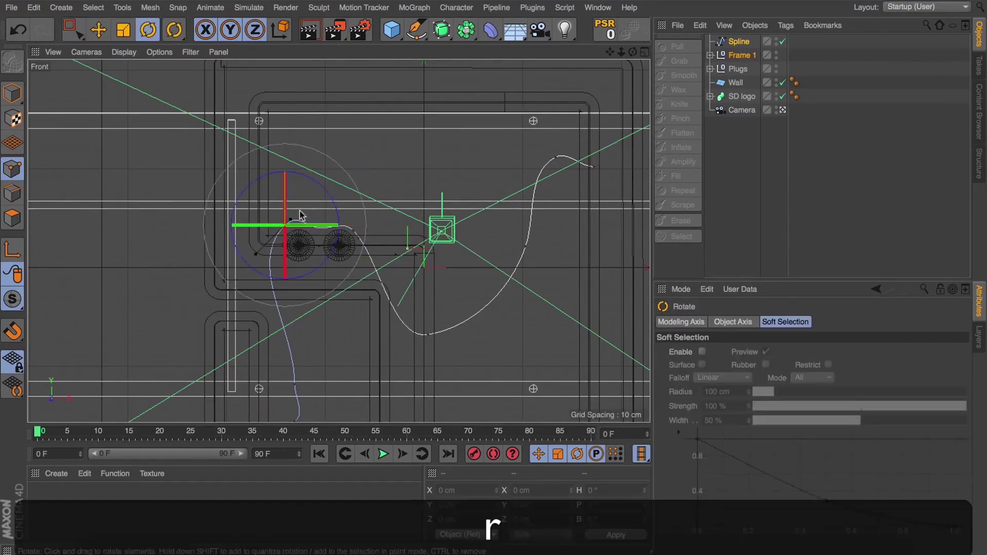
key("e")
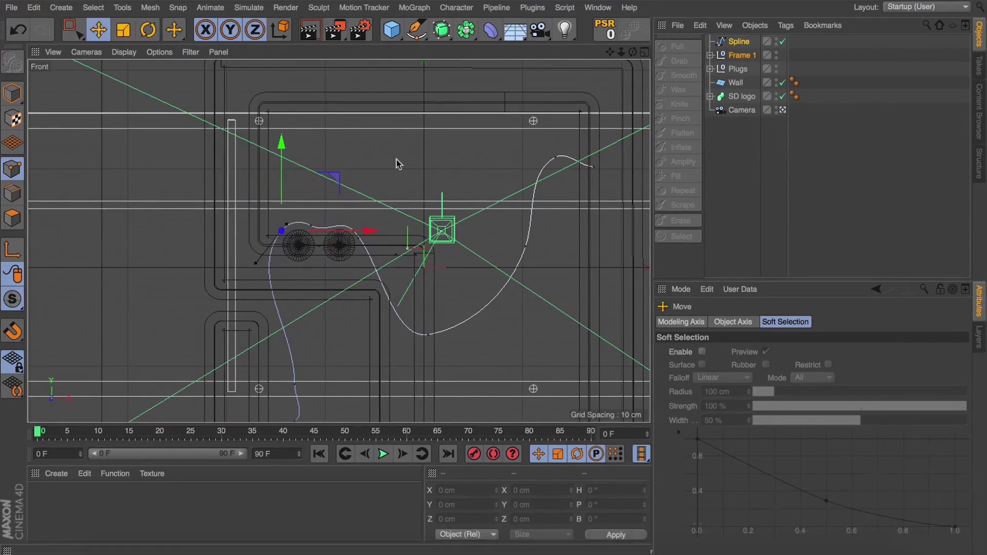
Step: Return to the Perspective view and hide the Camera, Wall and Frame 1 objects in the editor and renderer
key("F5")
key("F1")
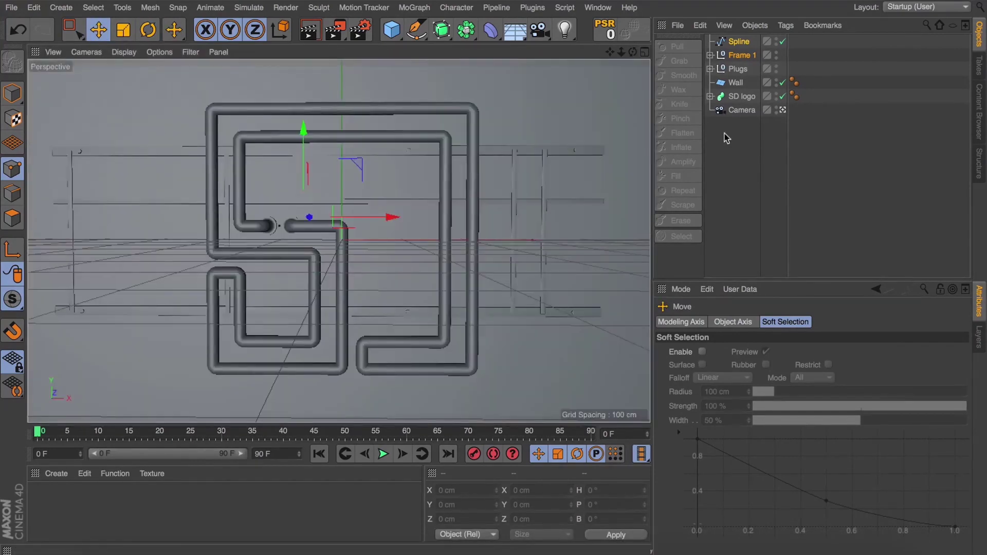
double_click(777, 110, "alt")
left_click(735, 42)
double_click(776, 85, "alt")
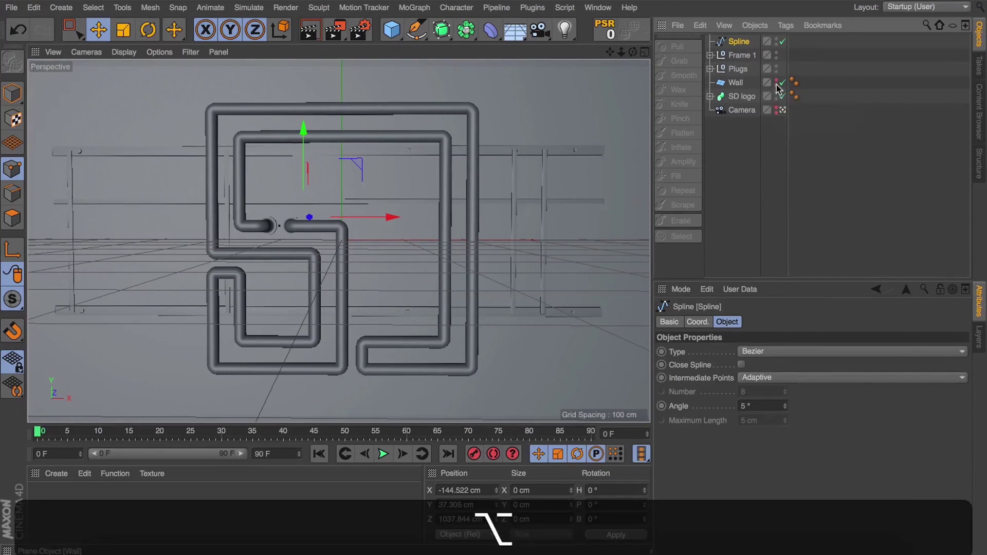
double_click(776, 55, "alt")
Step: Select the spline's lower points, and leave the scene camera to show the scene in four views
left_click(73, 34)
left_click_drag(253, 332, 300, 399)
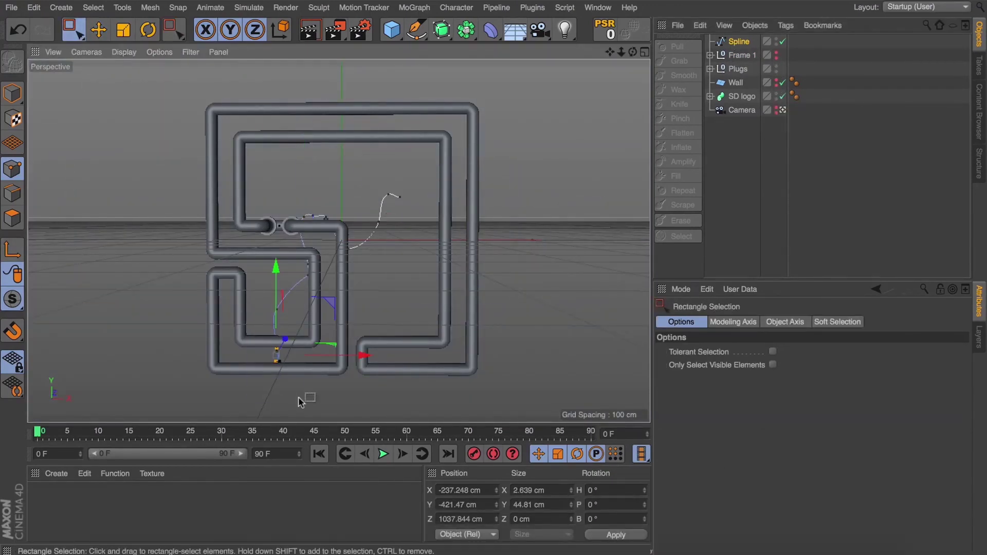
left_click(782, 110)
left_click_drag(621, 52, 586, 54)
left_click(644, 52)
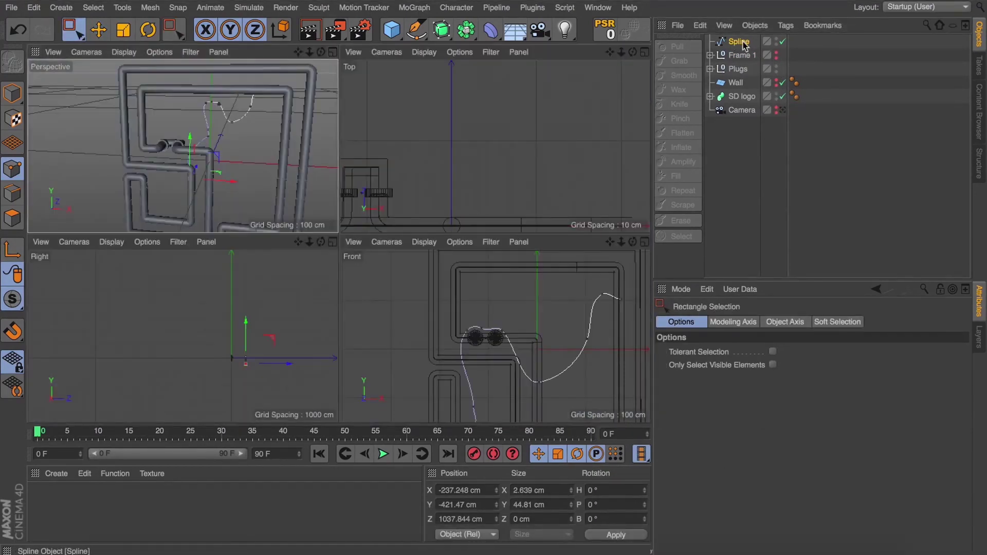
Step: Move the whole spline to Z about -998 cm, in line with the plugs, and place its axis at Z about 52.5 cm
left_click(744, 45)
key("s")
scroll(248, 338, "down", 10)
left_click_drag(264, 339, 198, 342)
key("super+z")
left_click(16, 100)
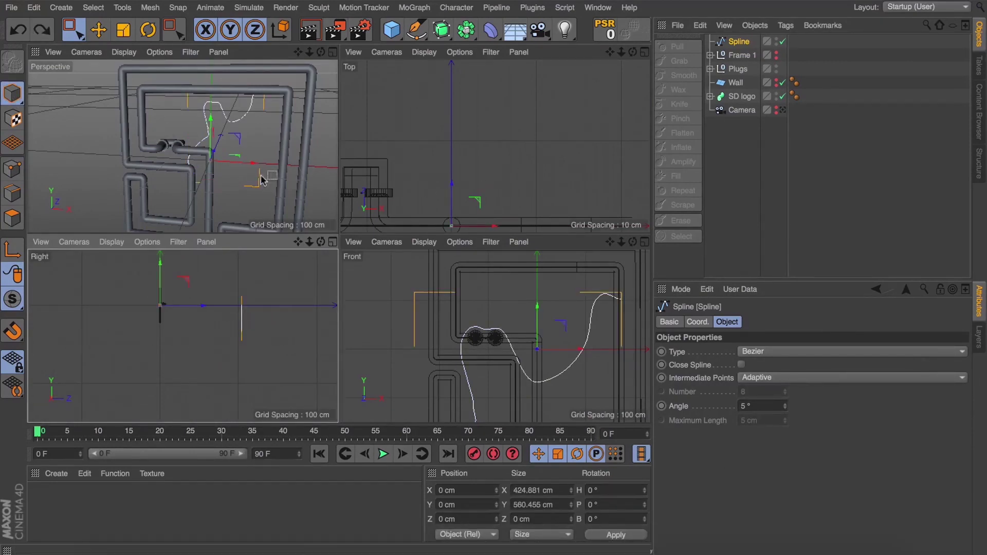
left_click_drag(199, 307, 117, 312)
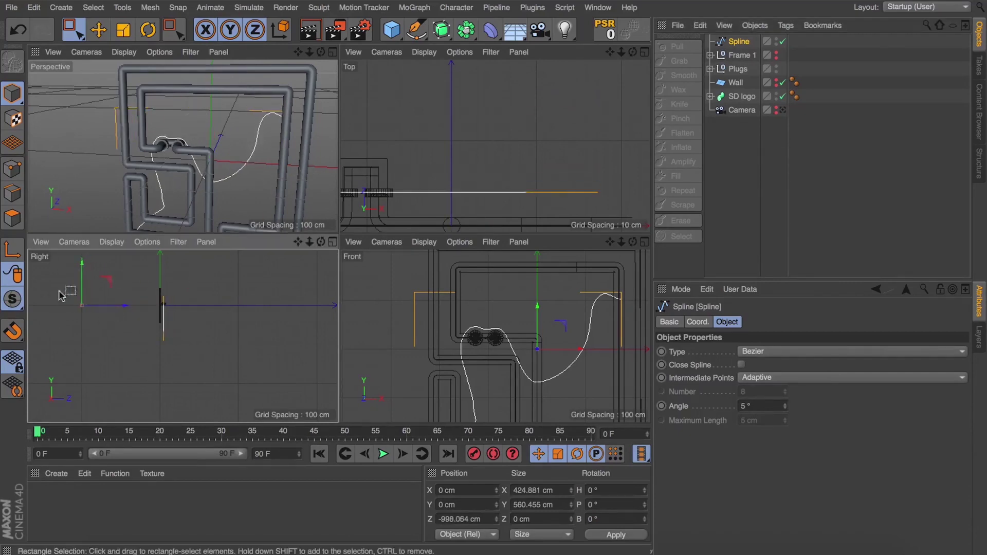
left_click(16, 254)
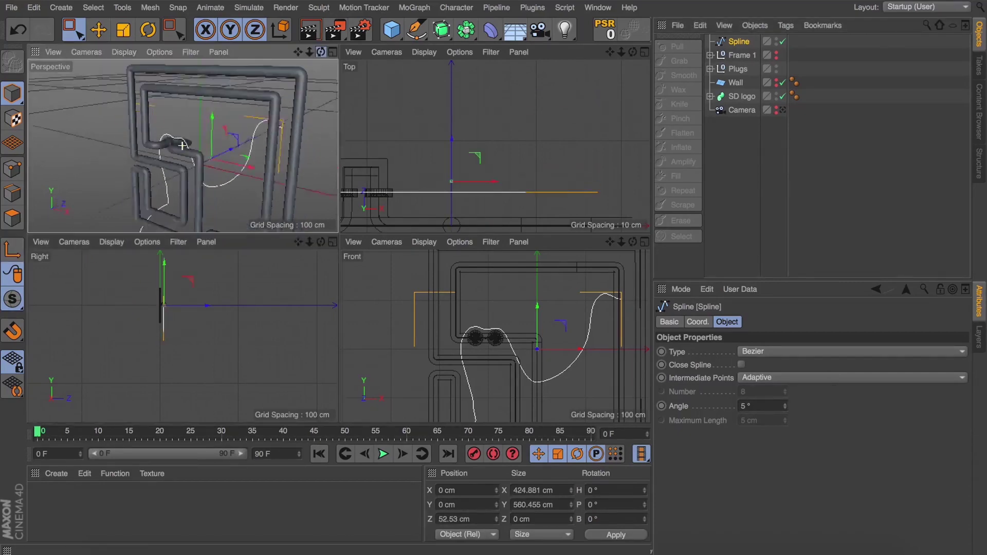
Step: Maximise the Perspective view and move the spline along Z to about 36.1 cm, closer to the tube
left_click_drag(258, 59, 243, 168, "alt")
left_click(333, 52)
left_click_drag(632, 52, 493, 90)
left_click_drag(481, 225, 465, 226)
left_click_drag(633, 52, 494, 53)
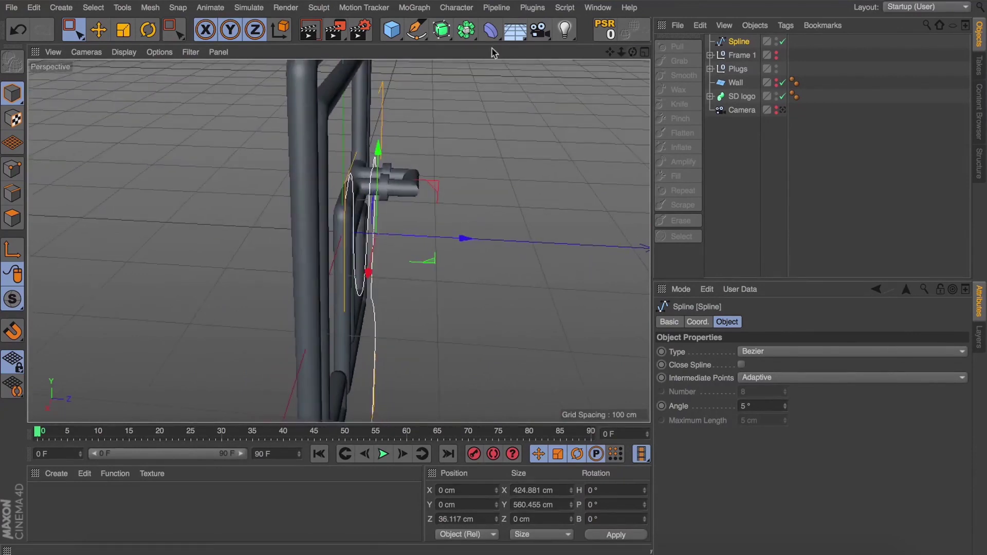
Step: Add a Sweep with a Circle profile of 2 cm radius and put the cable spline inside it as the path
left_click_drag(449, 31, 486, 97)
left_click_drag(416, 30, 564, 74)
left_click_drag(743, 55, 743, 56)
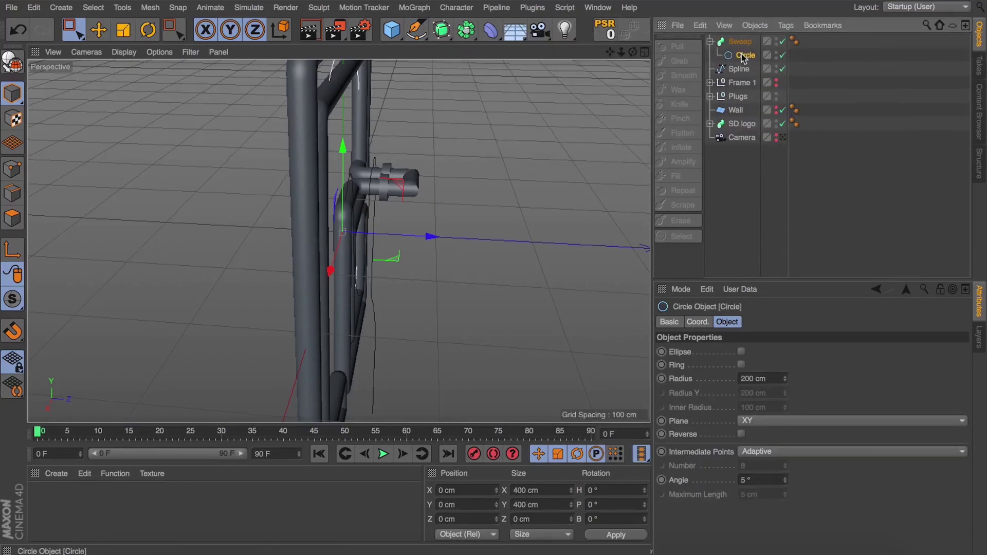
left_click(756, 378)
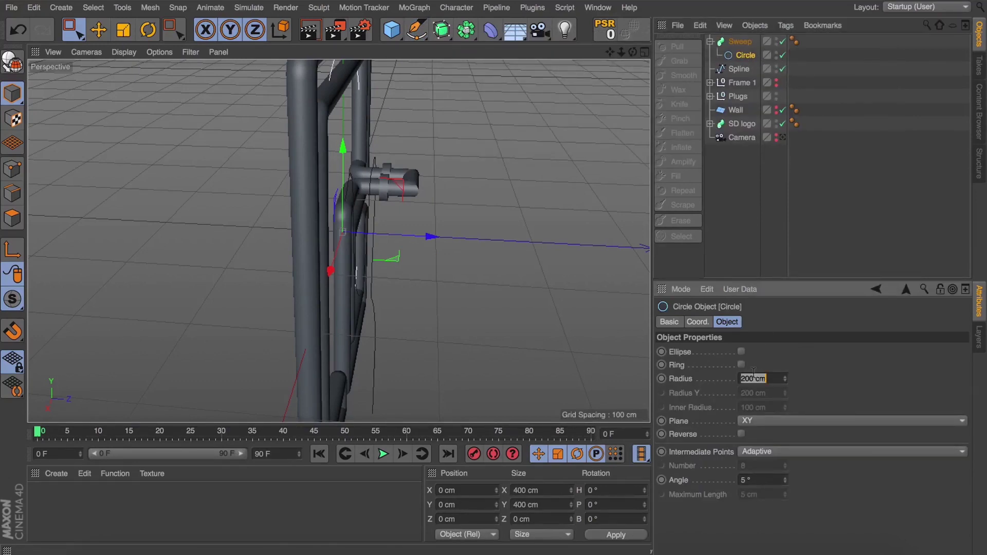
type("2")
key("Return")
left_click(746, 69)
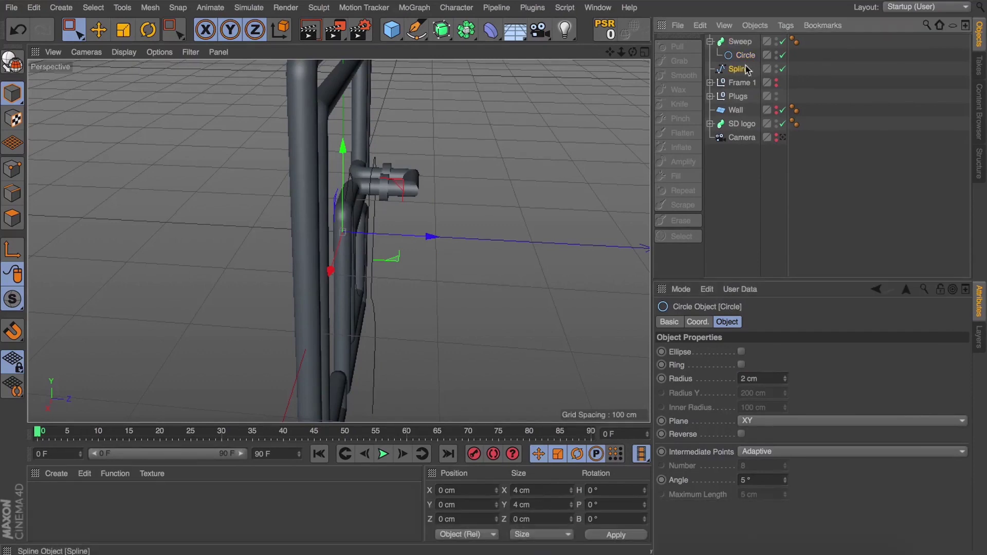
left_click_drag(742, 59, 742, 59)
Step: In point mode, move the spline's end point beside the inner D tube along Z towards the tube
left_click_drag(633, 51, 558, 62)
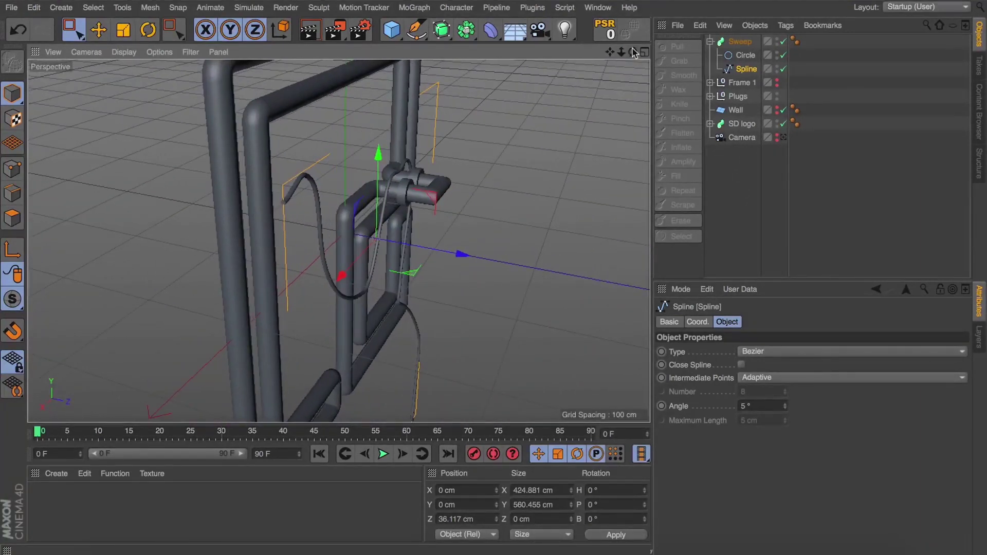
left_click(13, 167)
left_click_drag(238, 185, 315, 211)
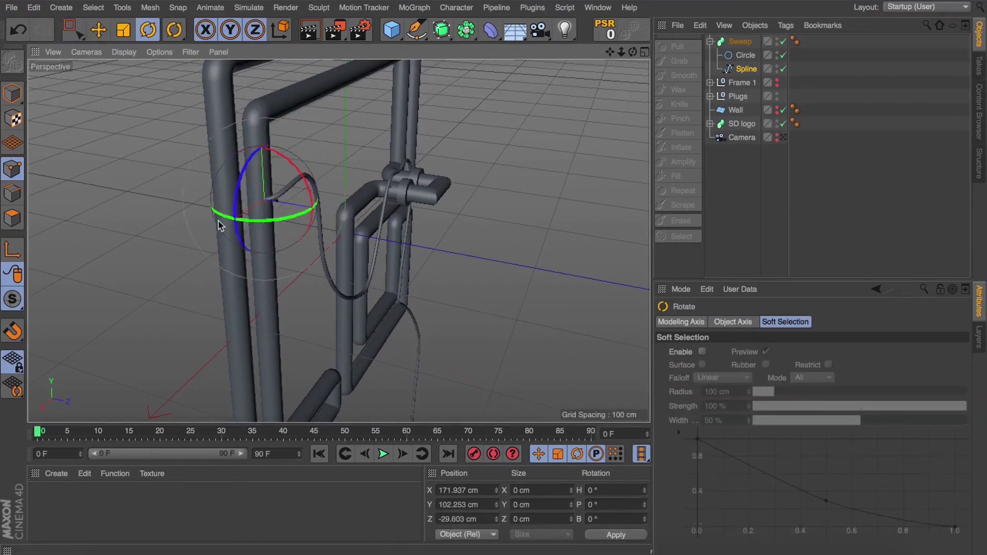
key("e")
left_click_drag(306, 209, 310, 212)
Step: Shift the spline points beside and below the left plug along Z towards the neon tube
left_click_drag(632, 53, 299, 263)
key("0")
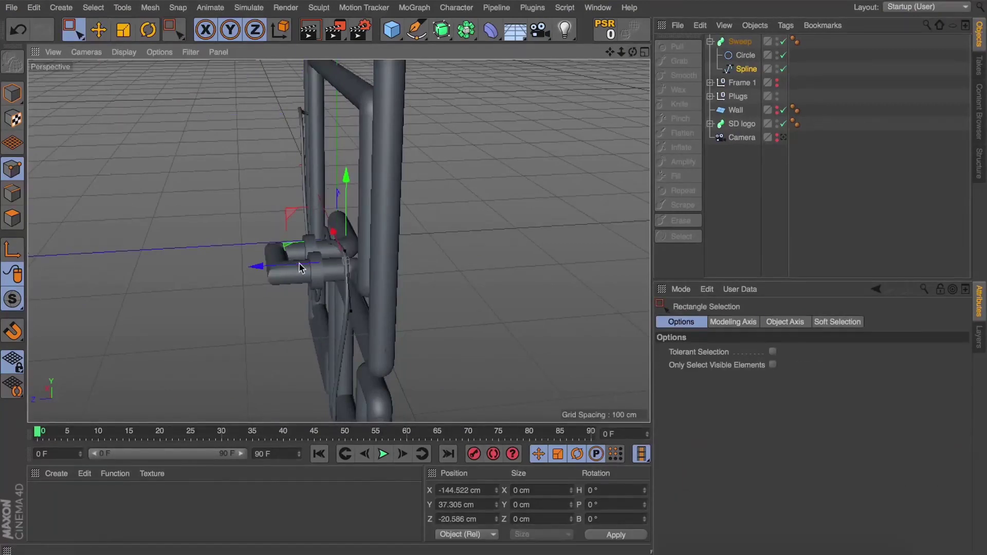
scroll(321, 329, "down", 5)
left_click_drag(322, 329, 344, 369)
scroll(344, 369, "up", 4)
left_click_drag(304, 343, 293, 343)
Step: Lower the spline points above the two plugs and nudge the right one sideways so the cable hugs both plugs
left_click_drag(631, 53, 429, 31)
left_click_drag(311, 203, 359, 230)
scroll(360, 231, "up", 5)
left_click_drag(320, 158, 318, 180)
left_click_drag(402, 217, 444, 246)
left_click_drag(433, 166, 433, 178)
left_click_drag(485, 238, 476, 239)
left_click_drag(422, 168, 421, 172)
mouse_move(632, 54)
left_mouse_down()
mouse_move(545, 71)
mouse_move(631, 52)
left_mouse_up()
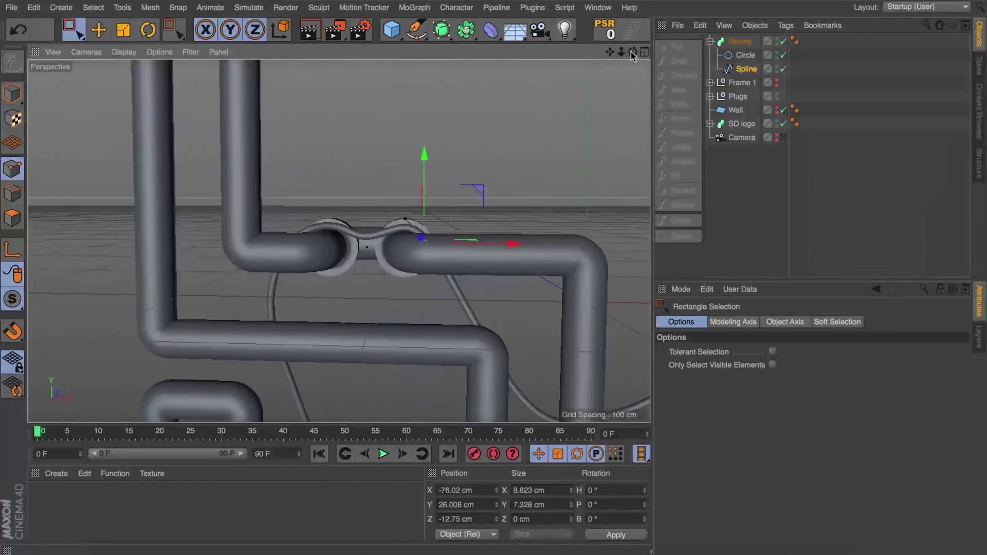
Step: Look through the scene camera again and select the cable spline for point editing
left_click(782, 137)
left_click(748, 166)
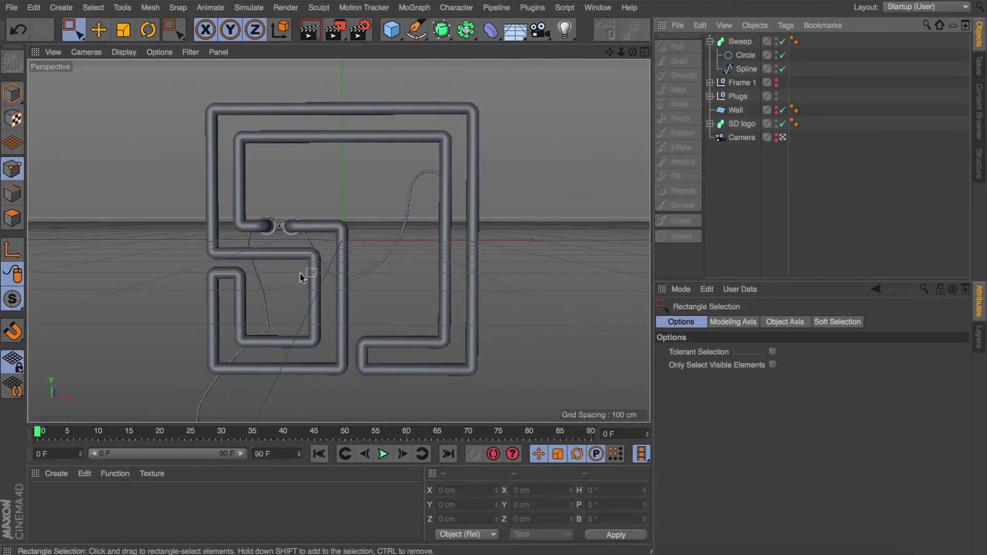
left_click_drag(221, 294, 286, 352)
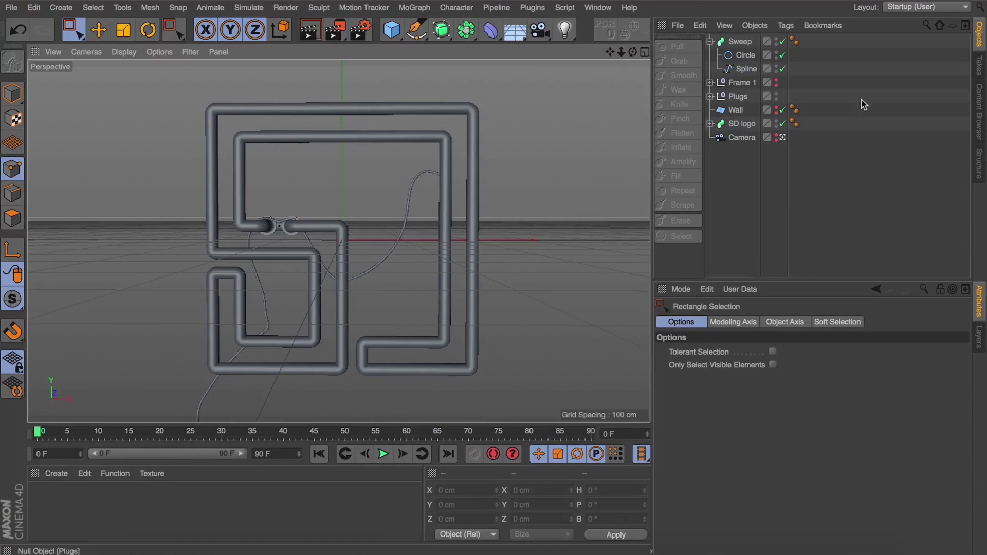
left_click(738, 70)
Step: Move the spline's lower bend point and its end point down, placing the end at Y about -298.9 cm
left_click_drag(225, 317, 284, 356)
left_click_drag(266, 305, 247, 341)
left_click_drag(179, 364, 222, 417)
left_click_drag(204, 355, 208, 377)
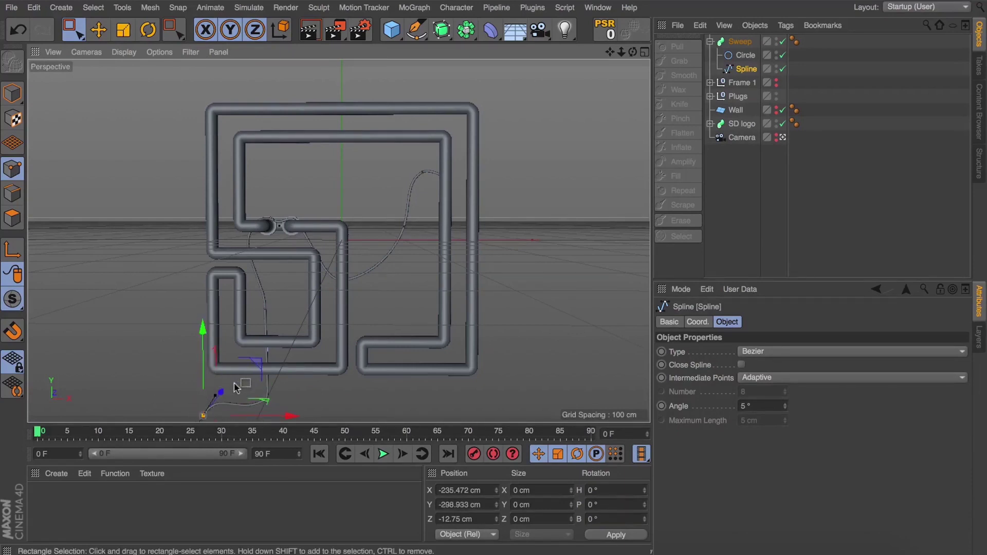
Step: Delete the spline's lower bend point, keeping the cable's end point
key("BackSpace")
key("super+z")
left_click_drag(237, 369, 288, 411)
key("BackSpace")
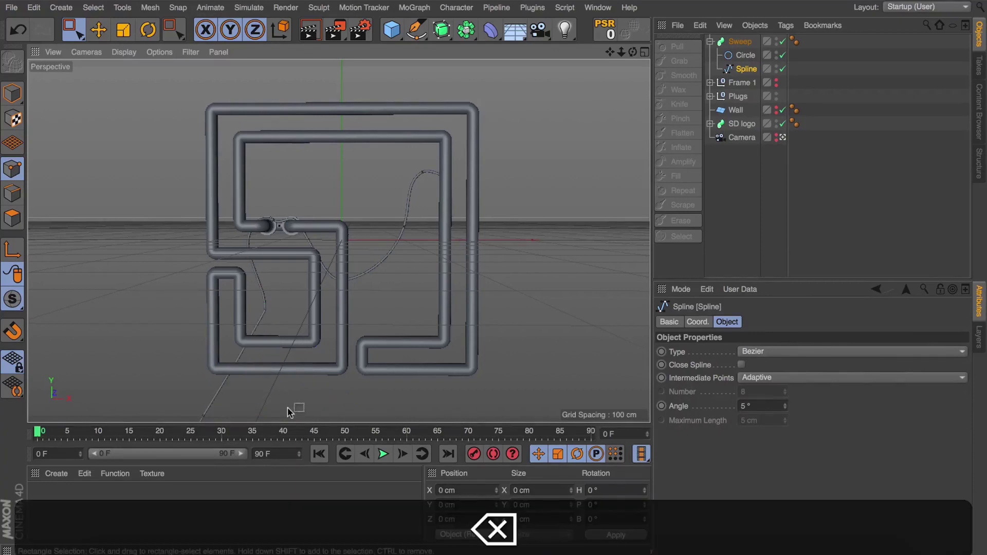
Step: Reposition the spline's remaining lower points so the cable hangs down behind the left side of the S, and deselect everything
left_click_drag(218, 273, 298, 347)
left_click_drag(264, 223, 263, 293)
left_click_drag(335, 348, 276, 347)
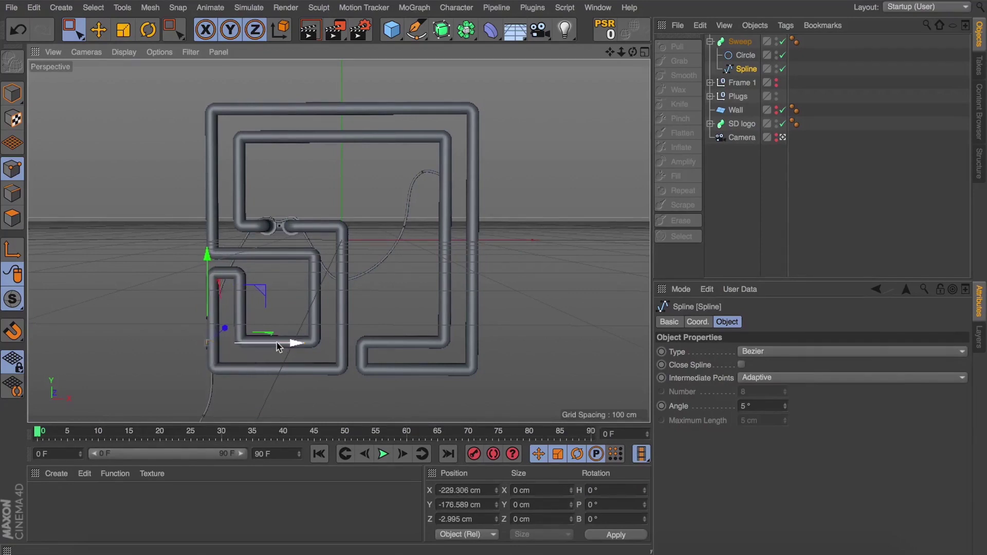
left_click_drag(194, 386, 254, 415)
left_click_drag(174, 318, 281, 340)
left_click(720, 221)
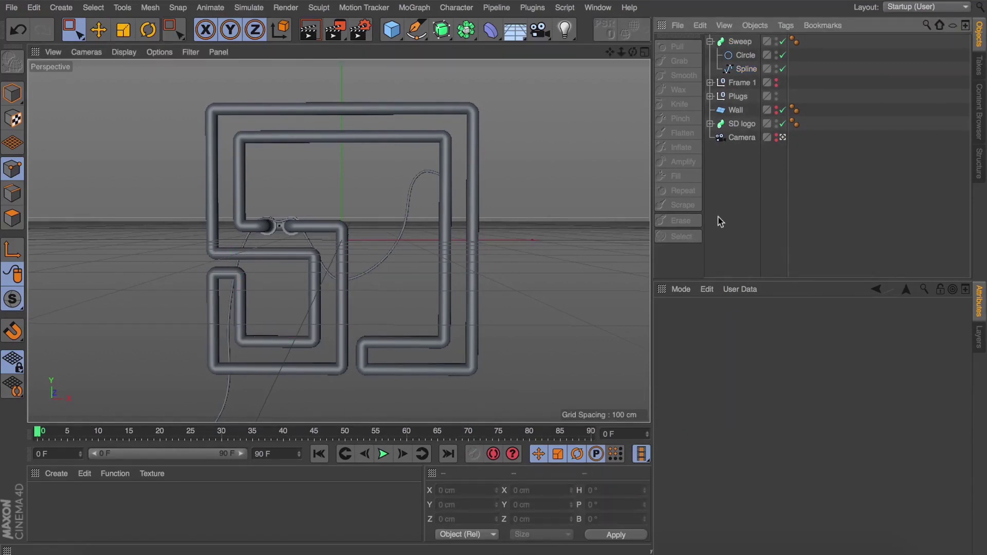
Step: Make the Frame 1, Plugs and Wall objects visible in the editor and renderer
left_click(776, 83, "alt")
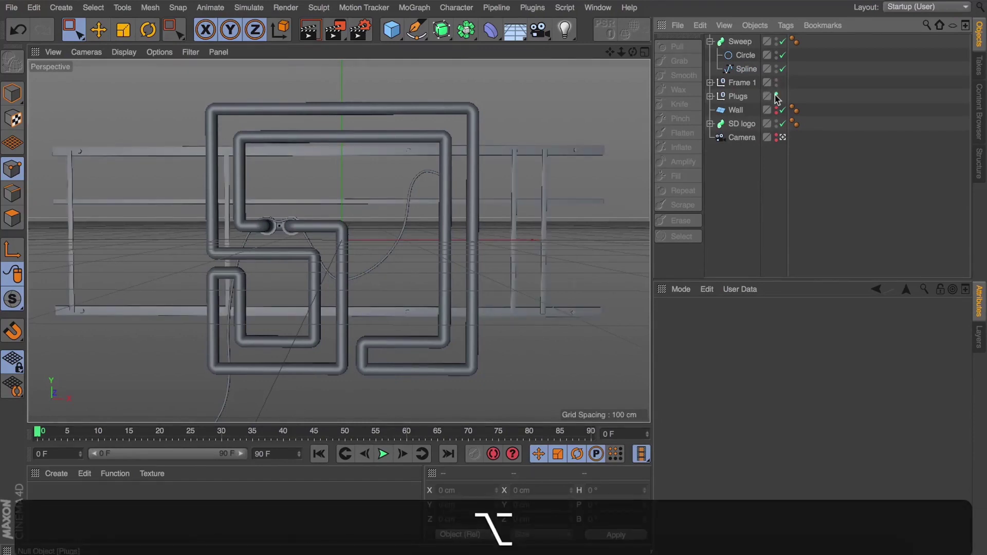
left_click(777, 109, "alt")
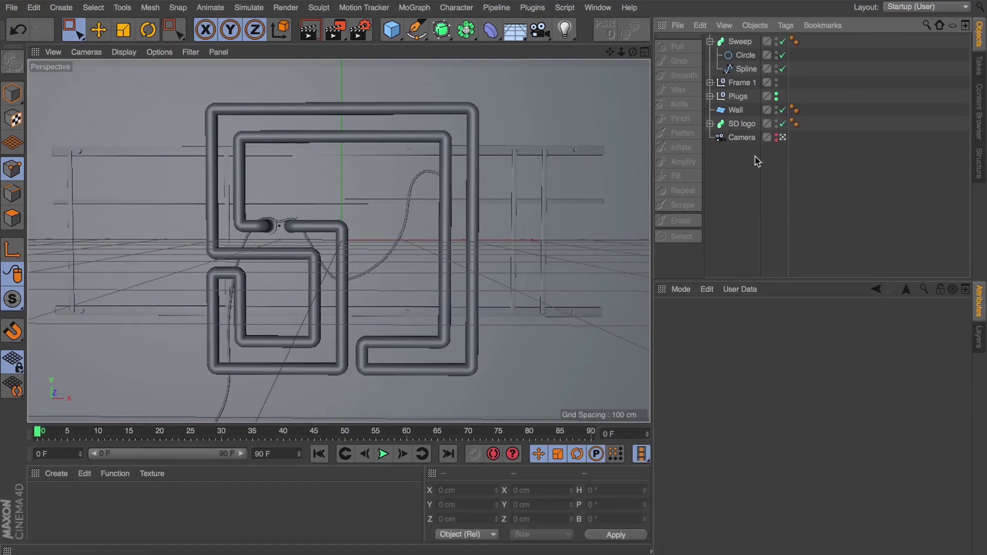
mouse_move(632, 52)
left_mouse_down()
mouse_move(611, 55)
mouse_move(636, 53)
left_mouse_up()
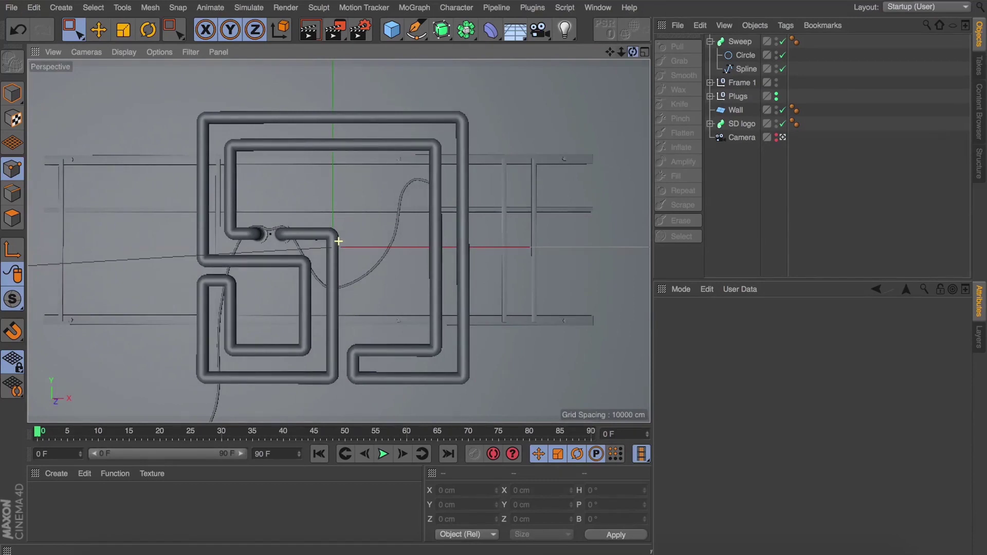